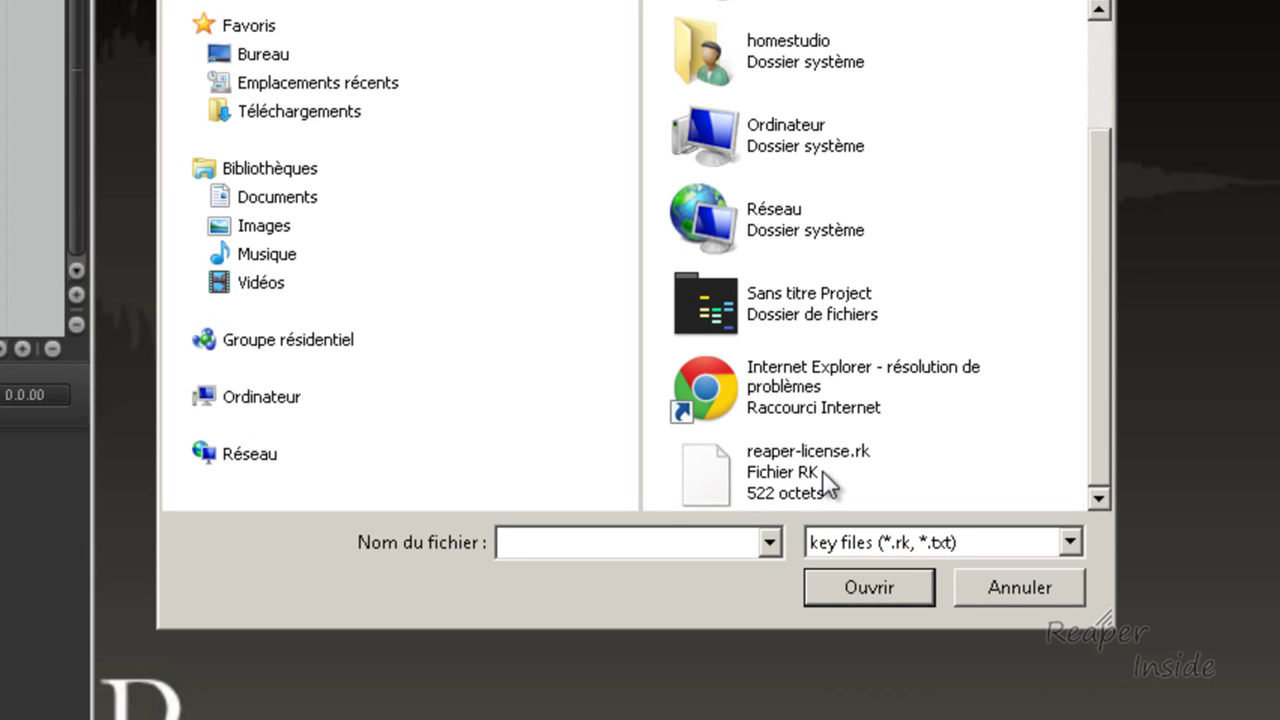
- Import the license key file reaper-license.rk from the desktop and hide the registered name from the main title bar
{"action": "left_click", "coordinate": [822, 470]}
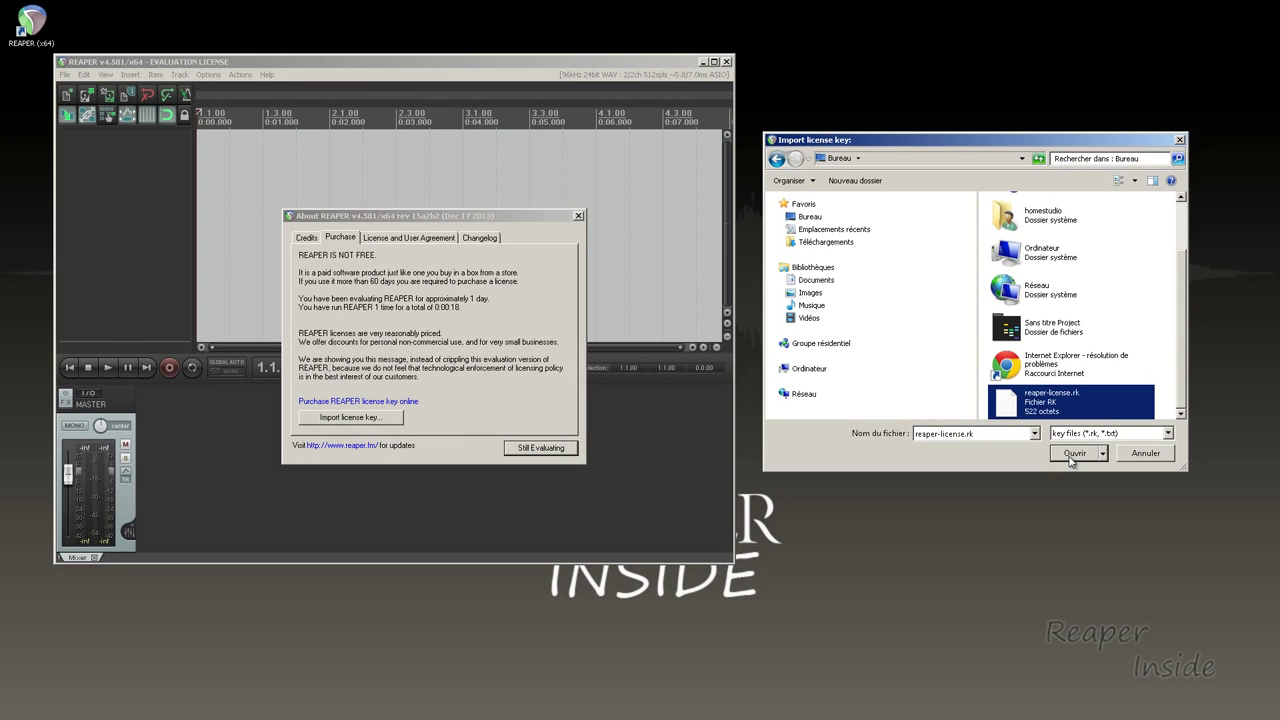
{"action": "left_click", "coordinate": [890, 568]}
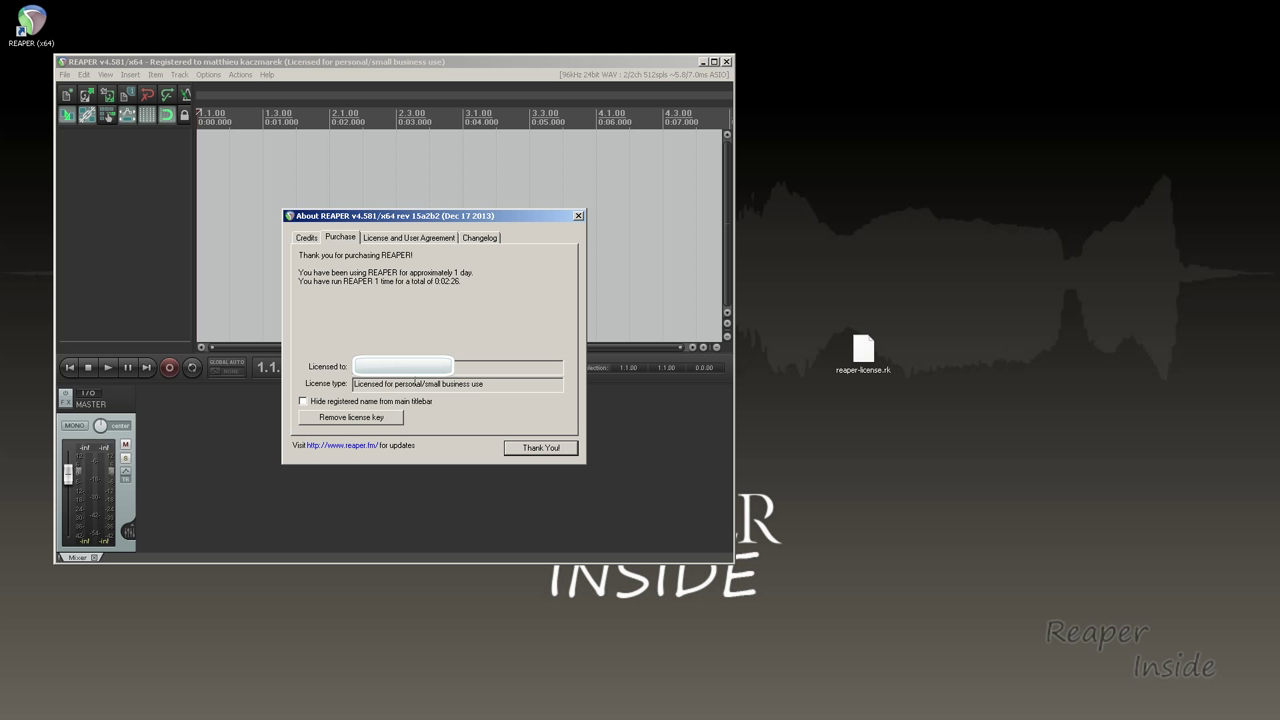
{"action": "left_click", "coordinate": [351, 402]}
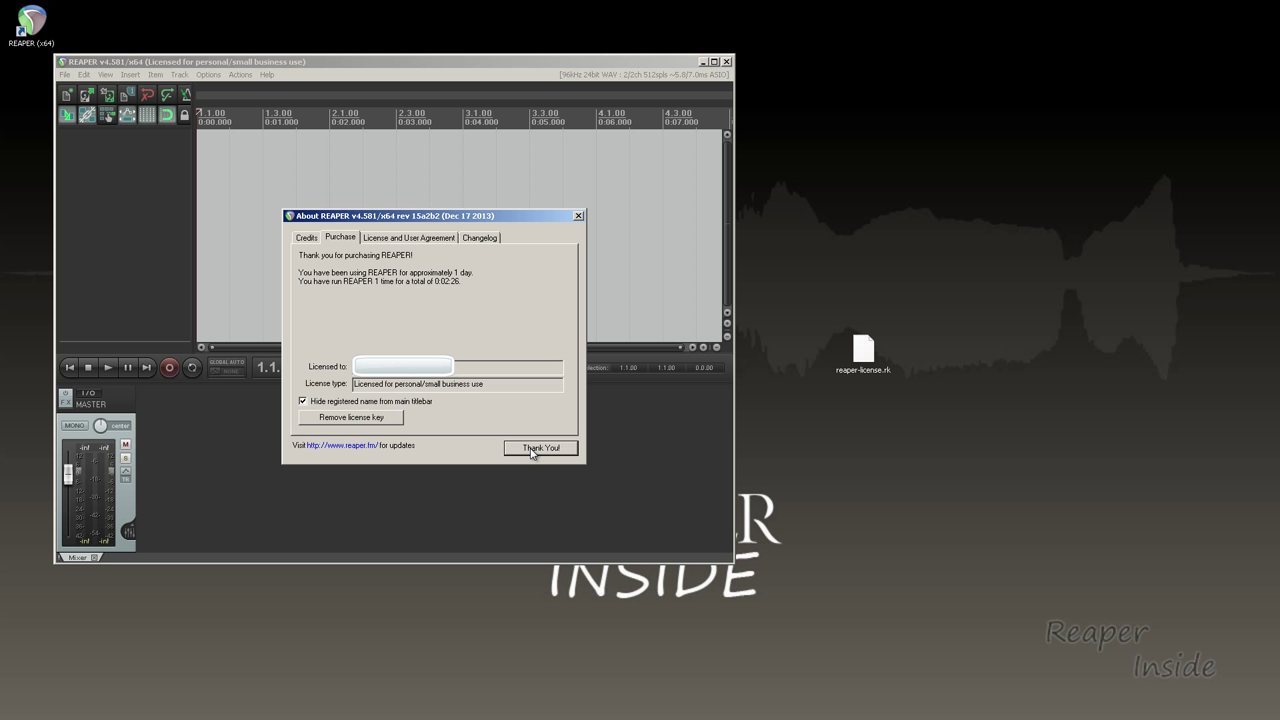
{"action": "left_click", "coordinate": [553, 449]}
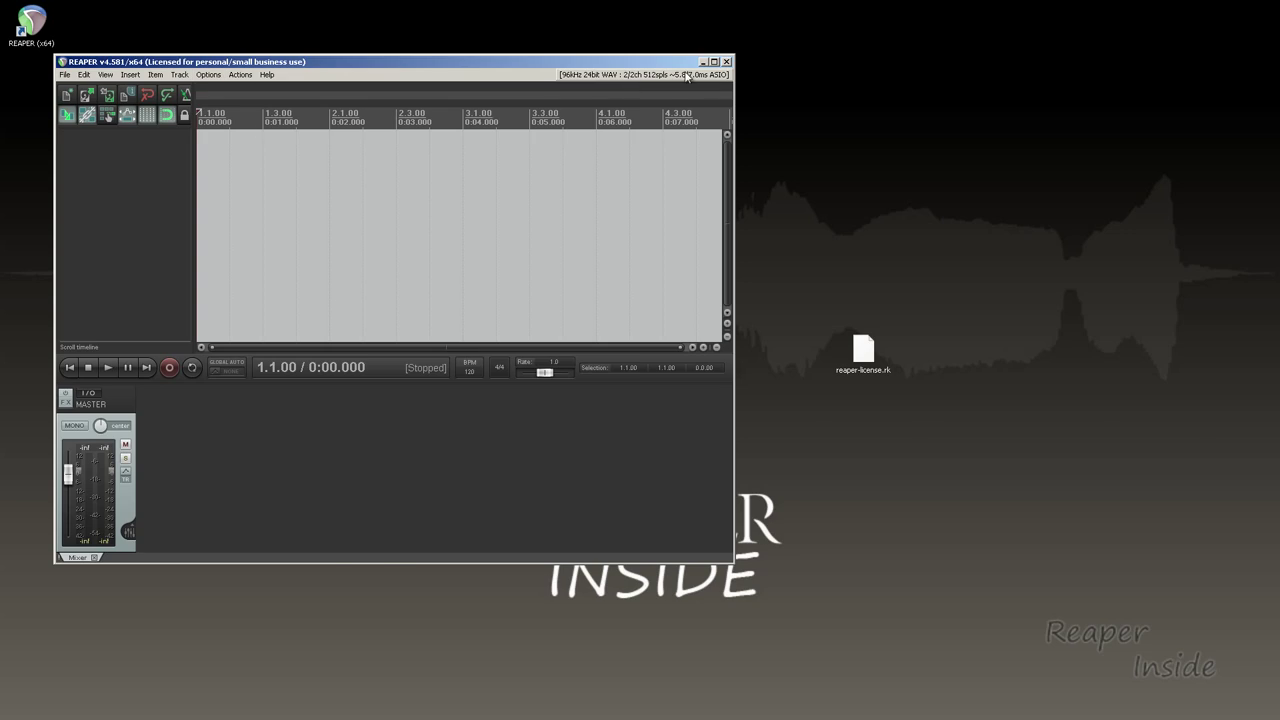
{"action": "left_click", "coordinate": [731, 63]}
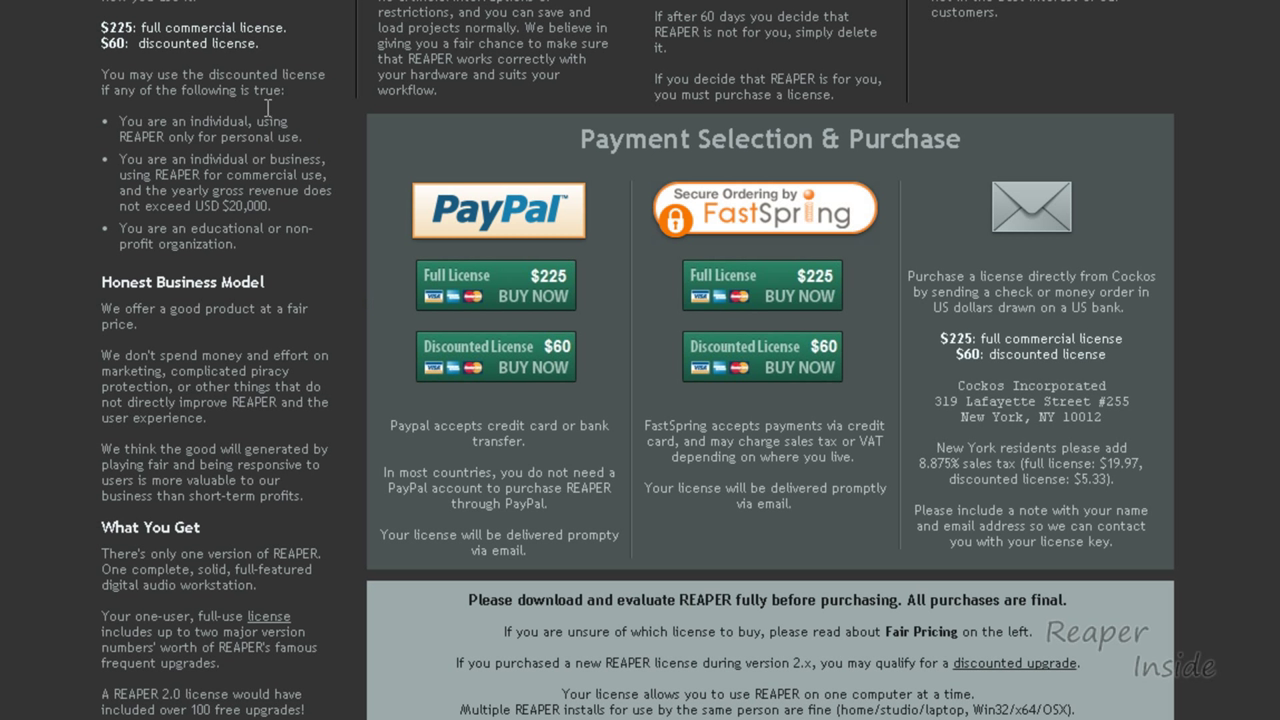
- Review the full commercial and discounted license prices on the REAPER purchase page
{"action": "left_click_drag", "start_coordinate": [101, 30], "coordinate": [297, 35]}
{"action": "left_click_drag", "start_coordinate": [100, 44], "coordinate": [268, 44]}
{"action": "left_click", "coordinate": [293, 45]}
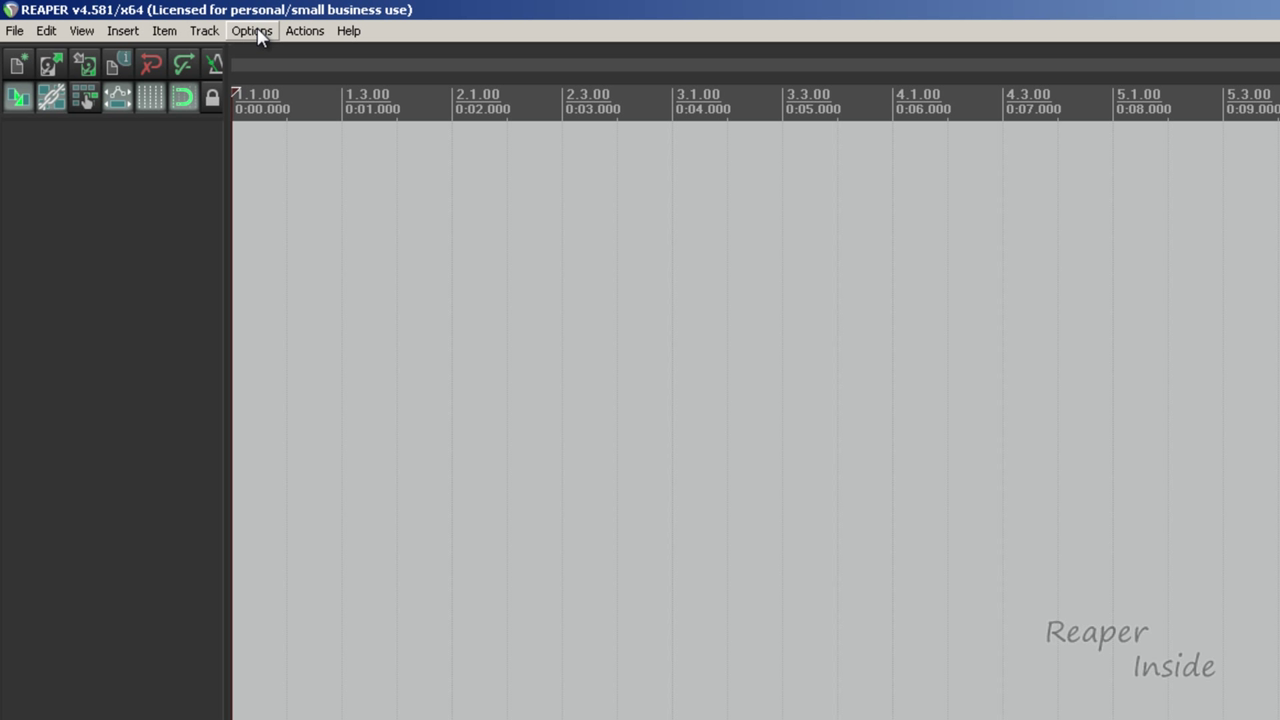
- In the General preferences, toggle the startup option that automatically checks for new versions of REAPER
{"action": "left_click", "coordinate": [255, 32]}
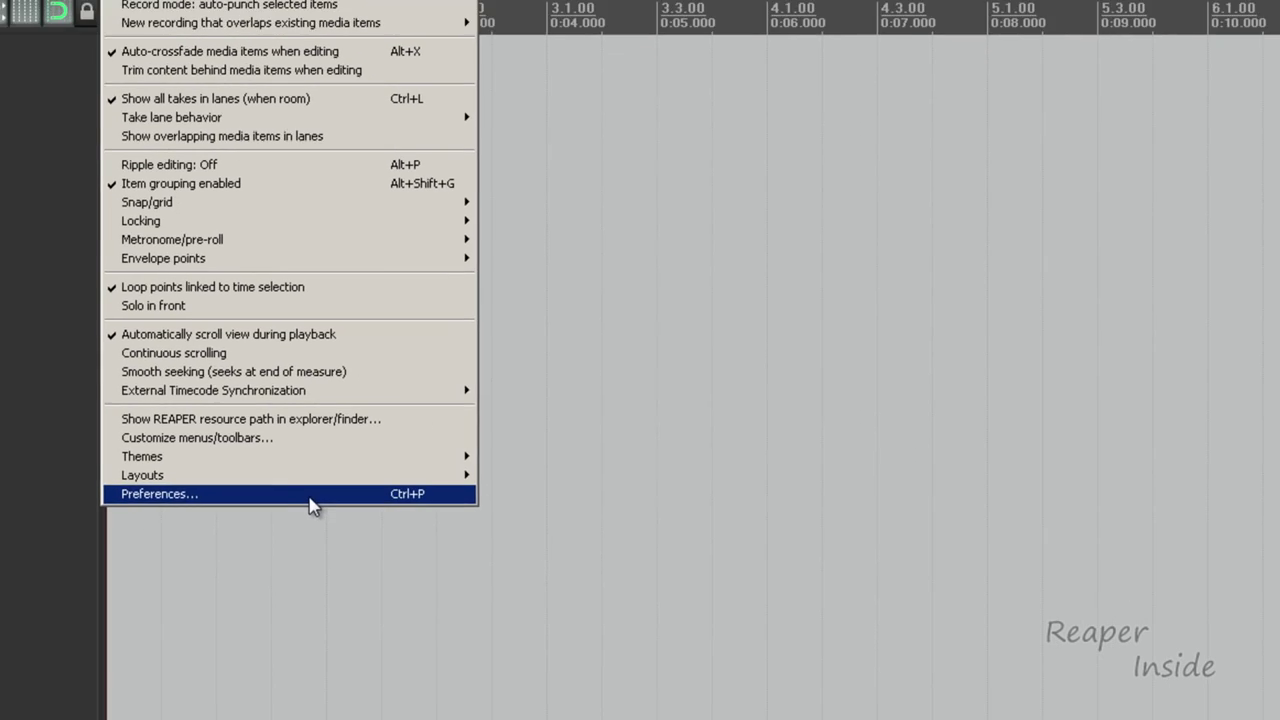
{"action": "left_click", "coordinate": [425, 581]}
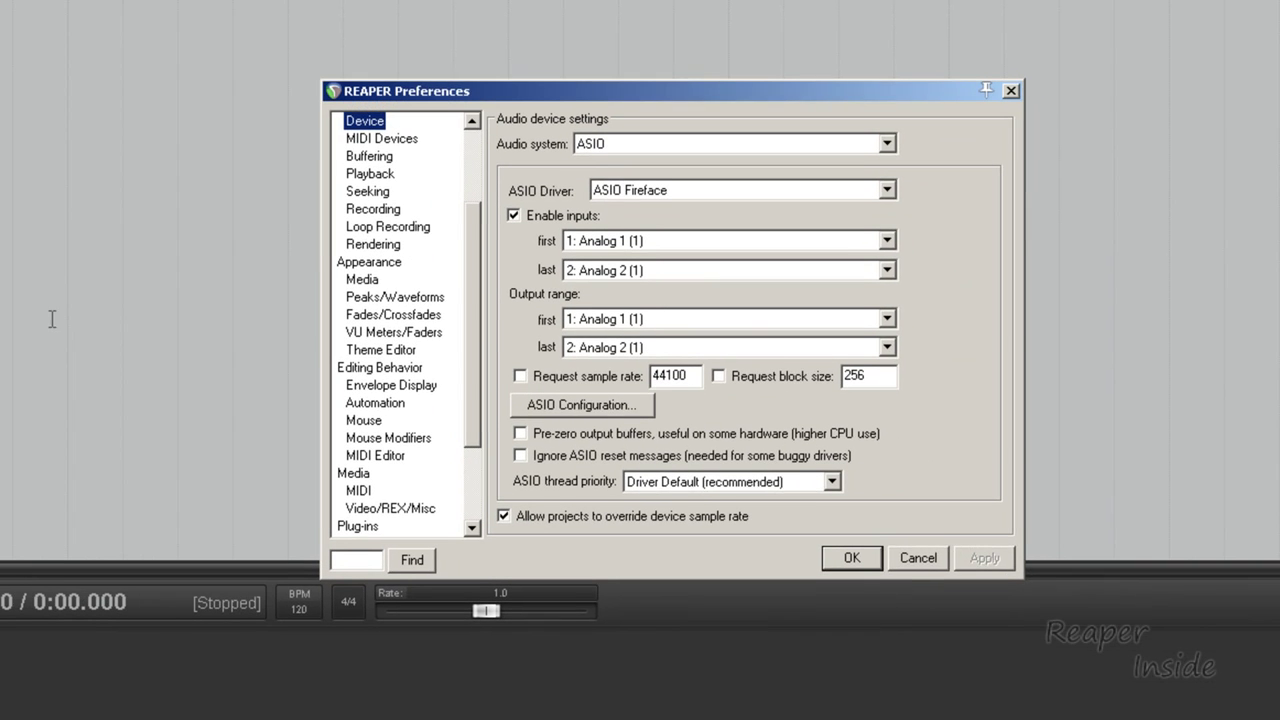
{"action": "left_click_drag", "start_coordinate": [442, 92], "coordinate": [152, 30]}
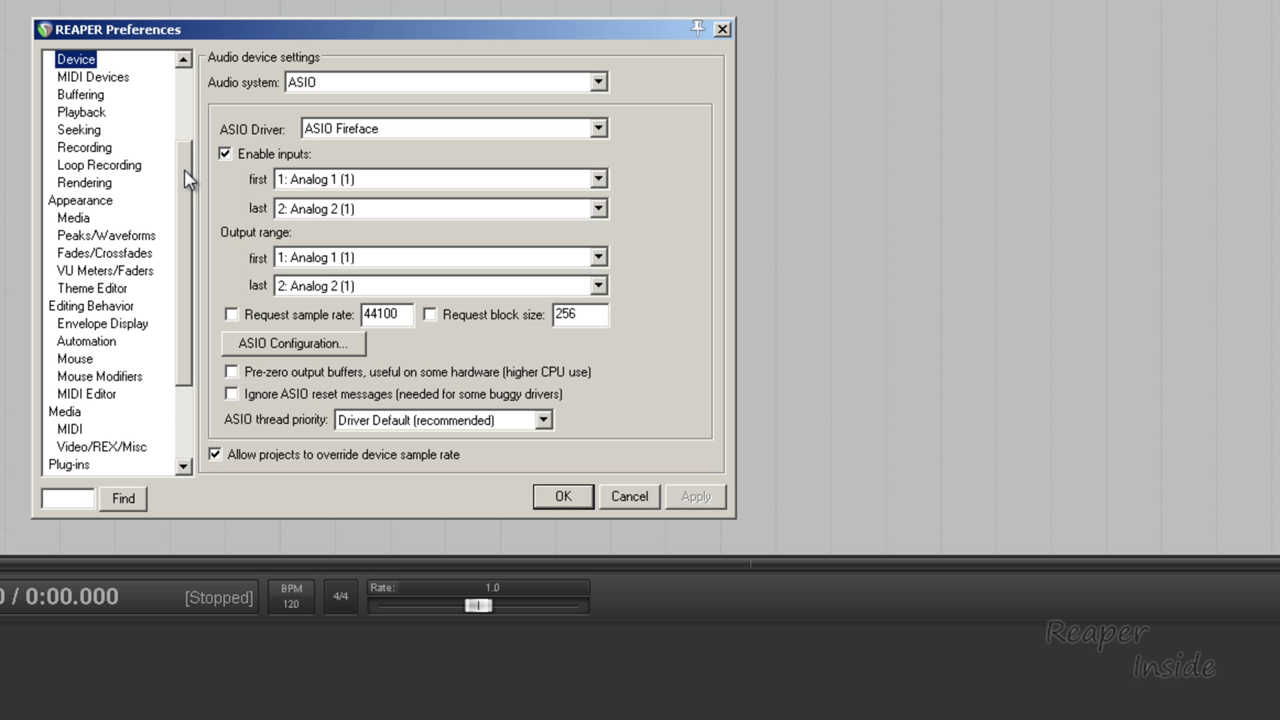
{"action": "left_click_drag", "start_coordinate": [185, 178], "coordinate": [180, 100]}
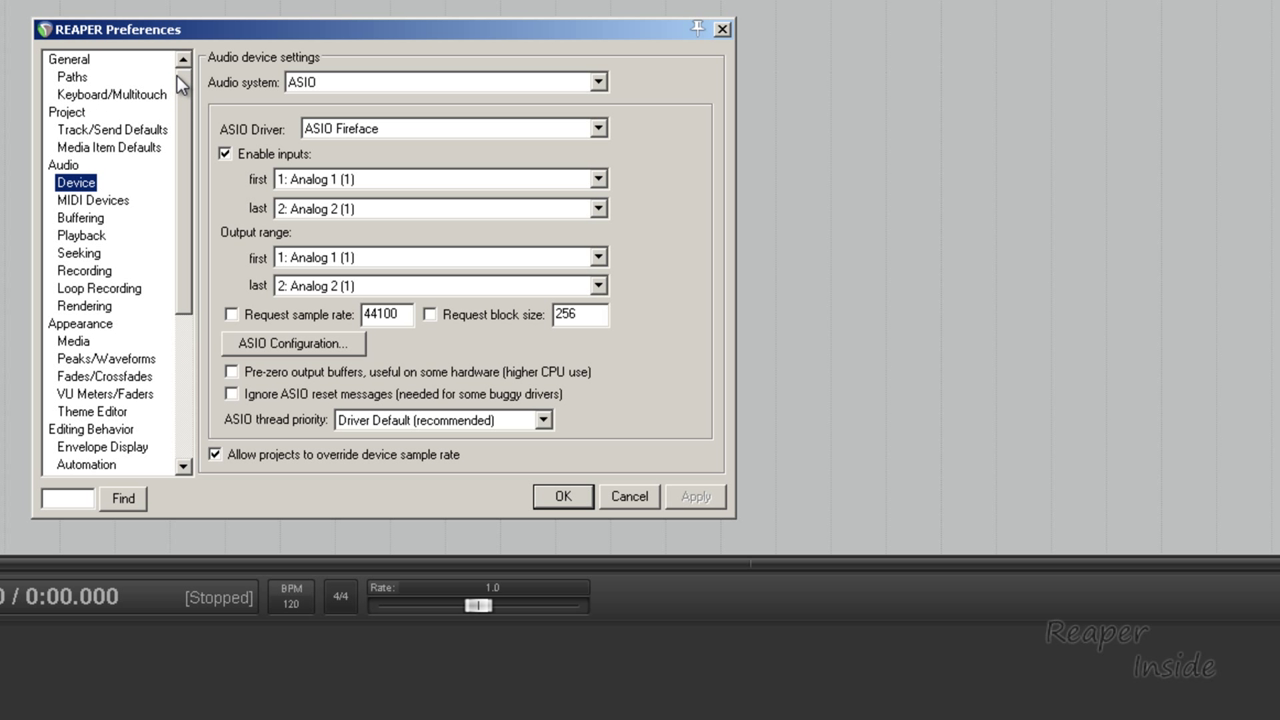
{"action": "left_click", "coordinate": [76, 62]}
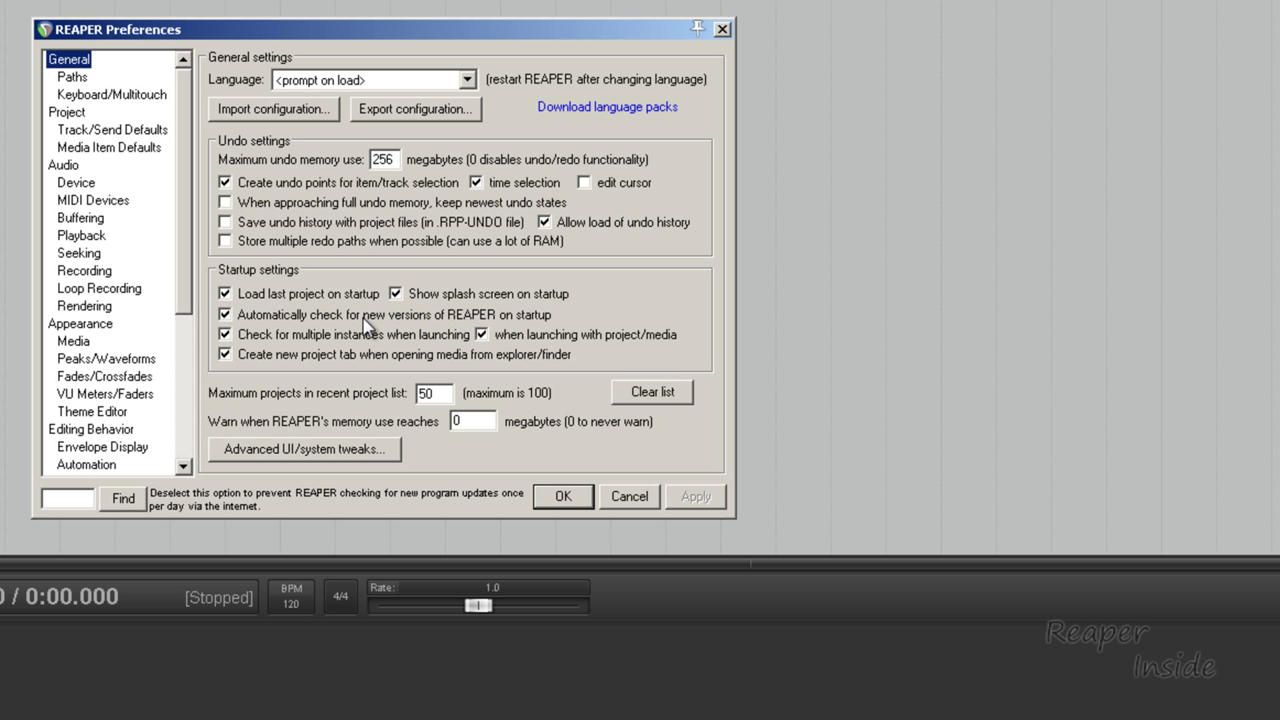
{"action": "left_click", "coordinate": [267, 318]}
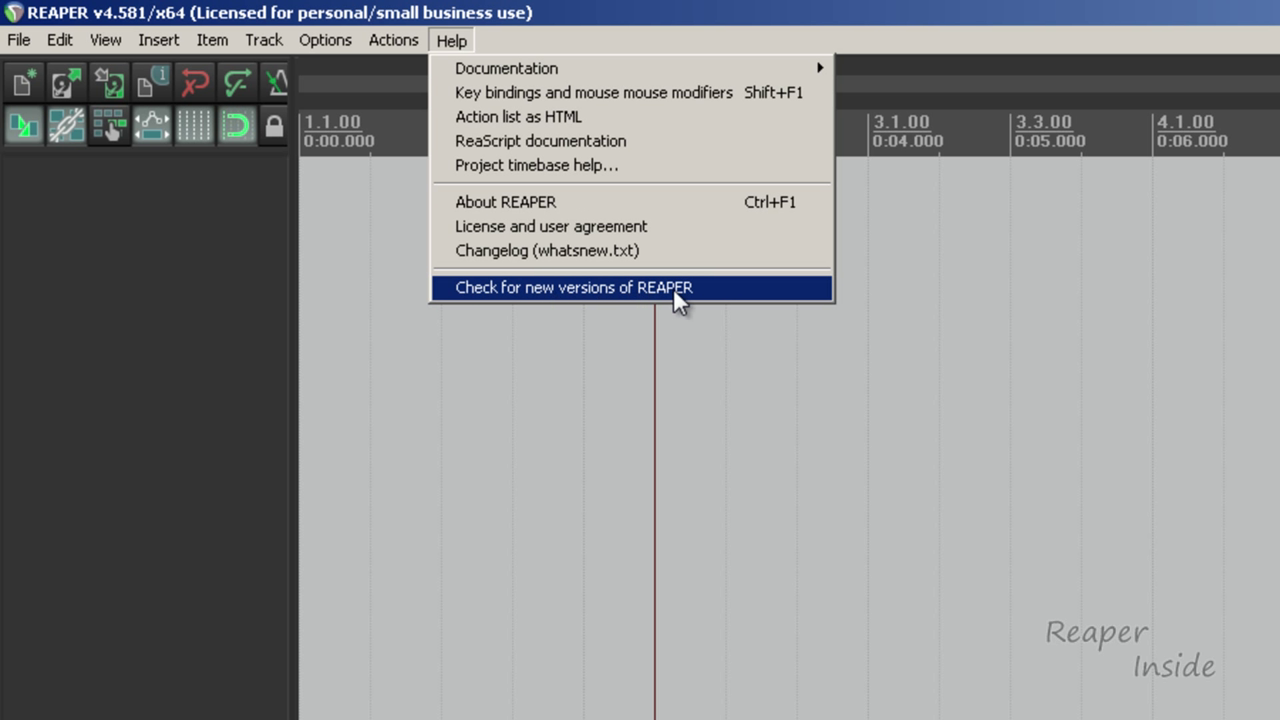
- Check for new versions of REAPER and read the list of available updates
{"action": "left_click", "coordinate": [722, 288]}
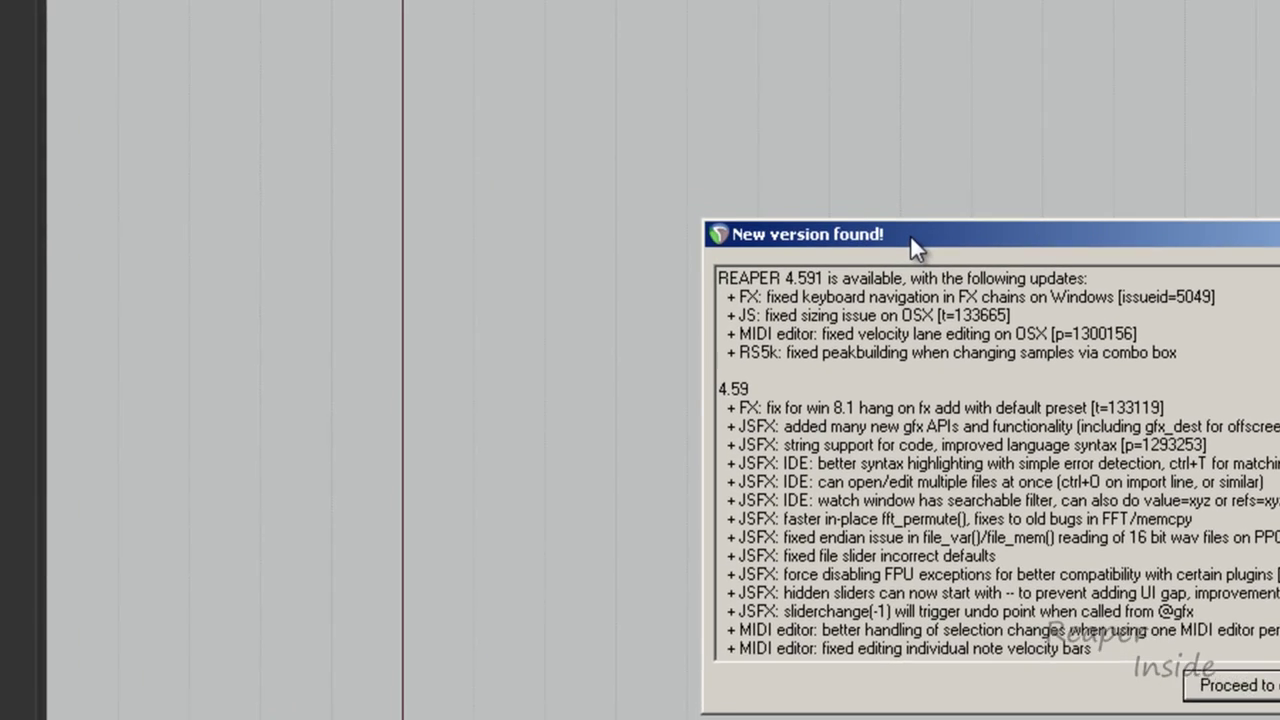
{"action": "left_click_drag", "start_coordinate": [612, 171], "coordinate": [89, 27]}
{"action": "left_click_drag", "start_coordinate": [203, 131], "coordinate": [614, 138]}
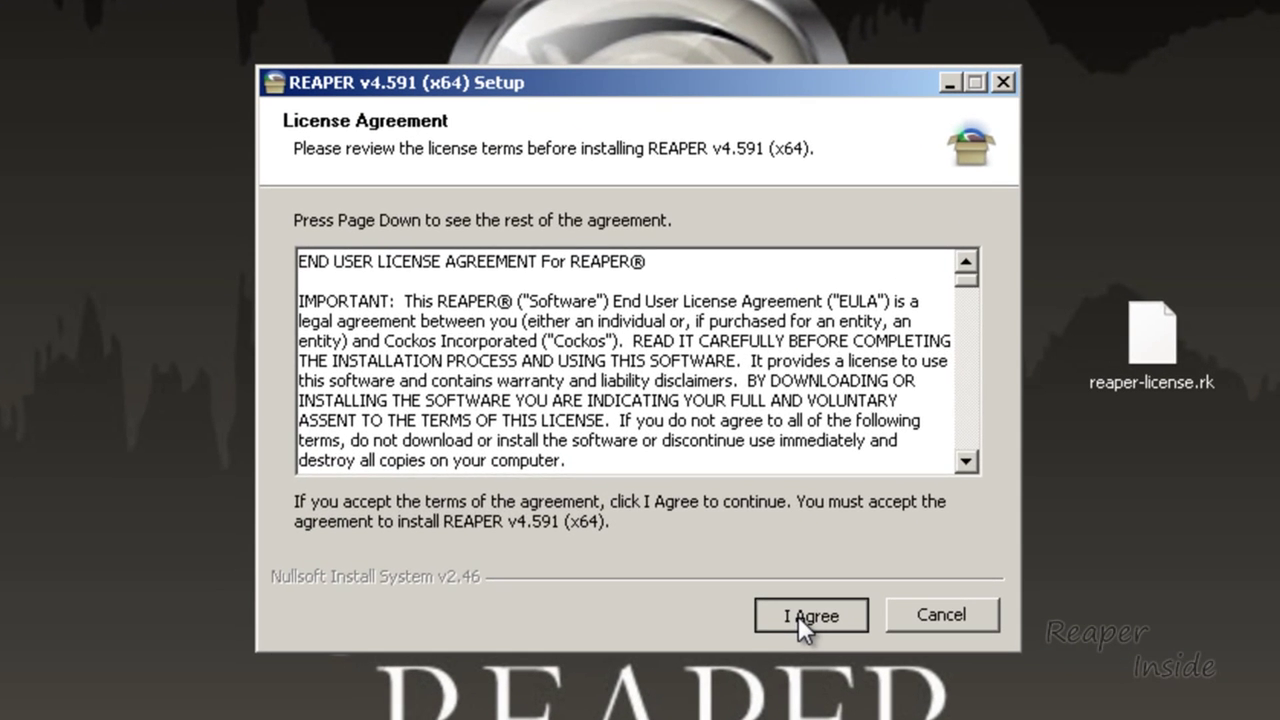
- Accept the REAPER v4.591 (x64) license agreement and use j:\reaper4 as the destination folder
{"action": "left_click", "coordinate": [798, 616]}
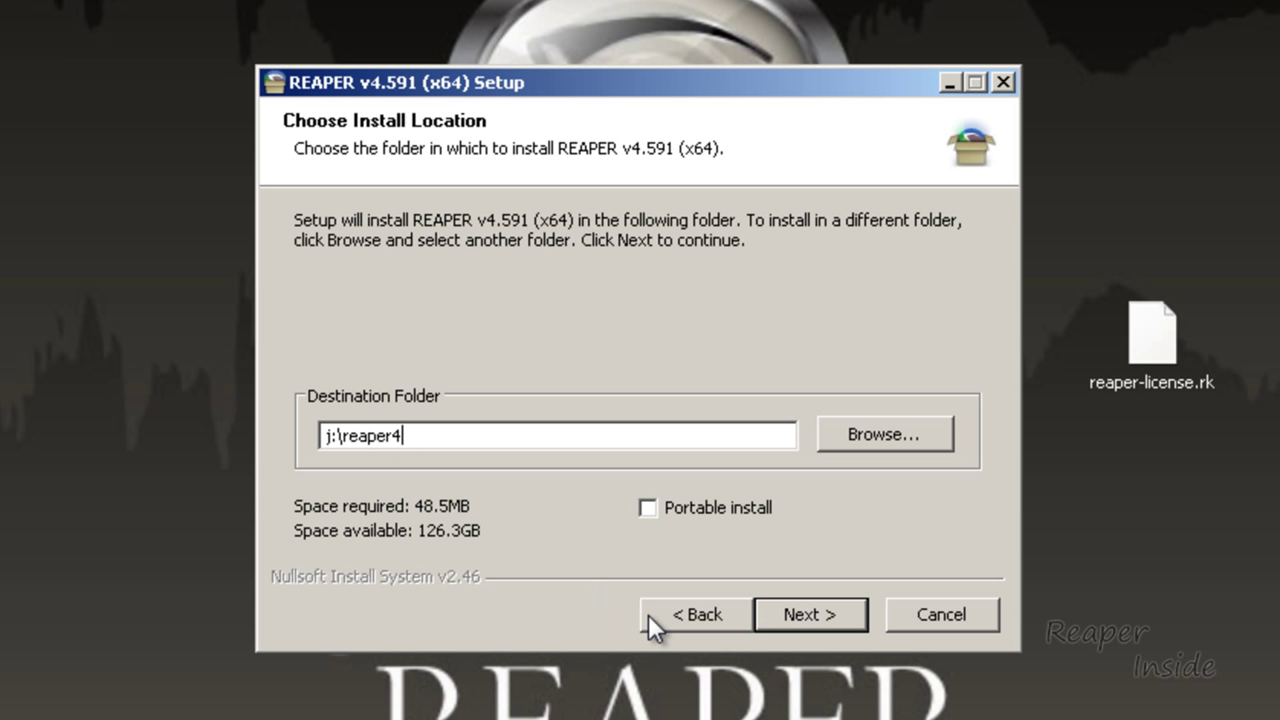
{"action": "left_click", "coordinate": [801, 616]}
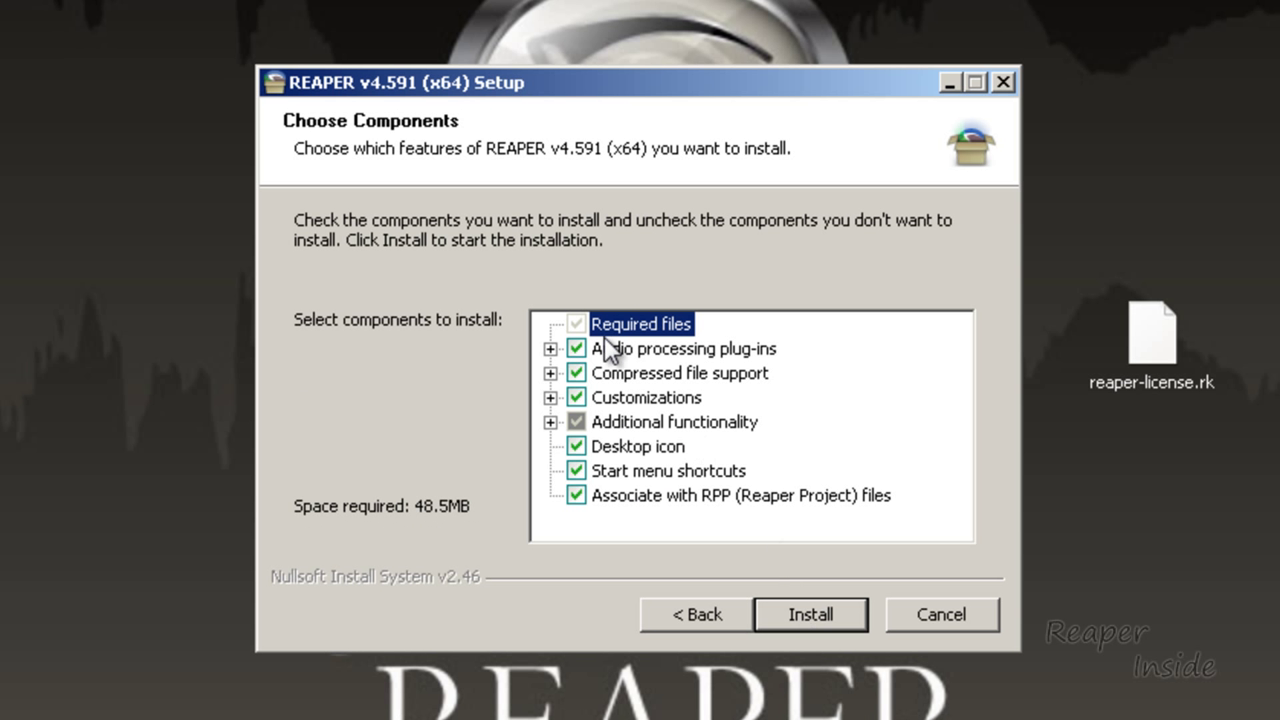
- Examine the installable components under audio plug-ins, compressed file support, customizations and additional functionality
{"action": "left_click", "coordinate": [550, 348]}
{"action": "left_click", "coordinate": [578, 348]}
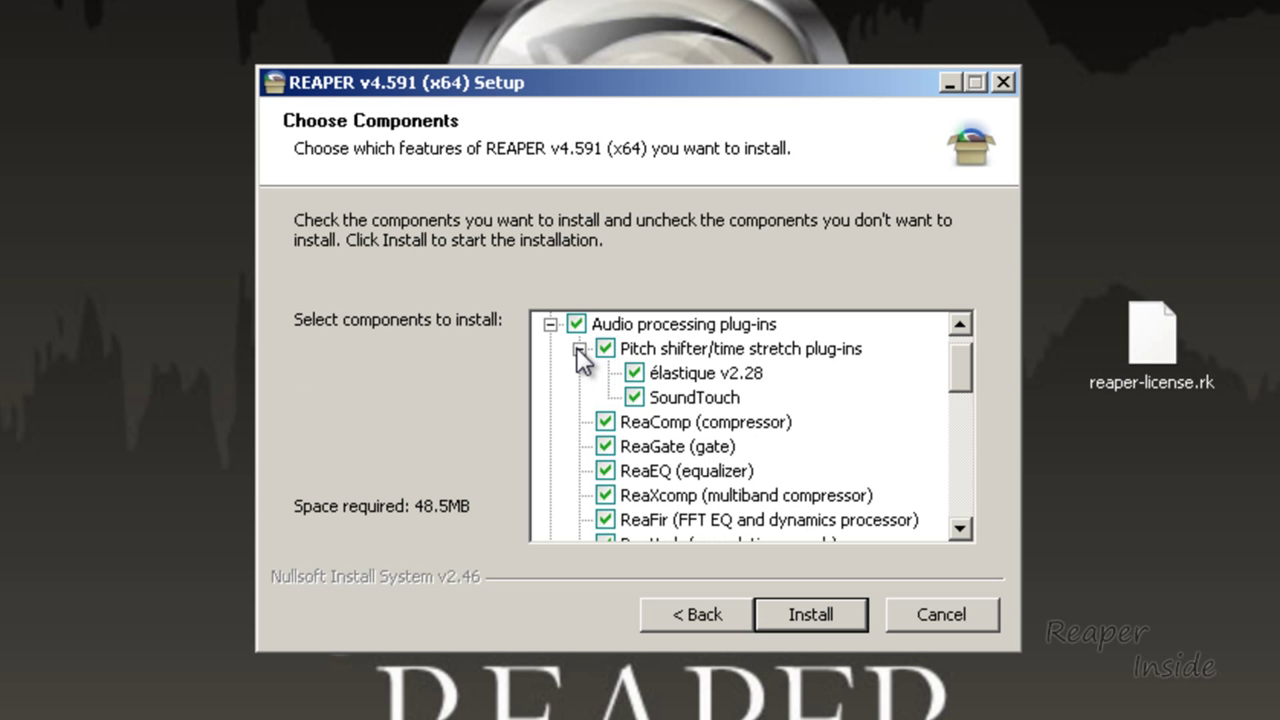
{"action": "scroll", "coordinate": [705, 358], "scroll_direction": "down", "scroll_amount": 7}
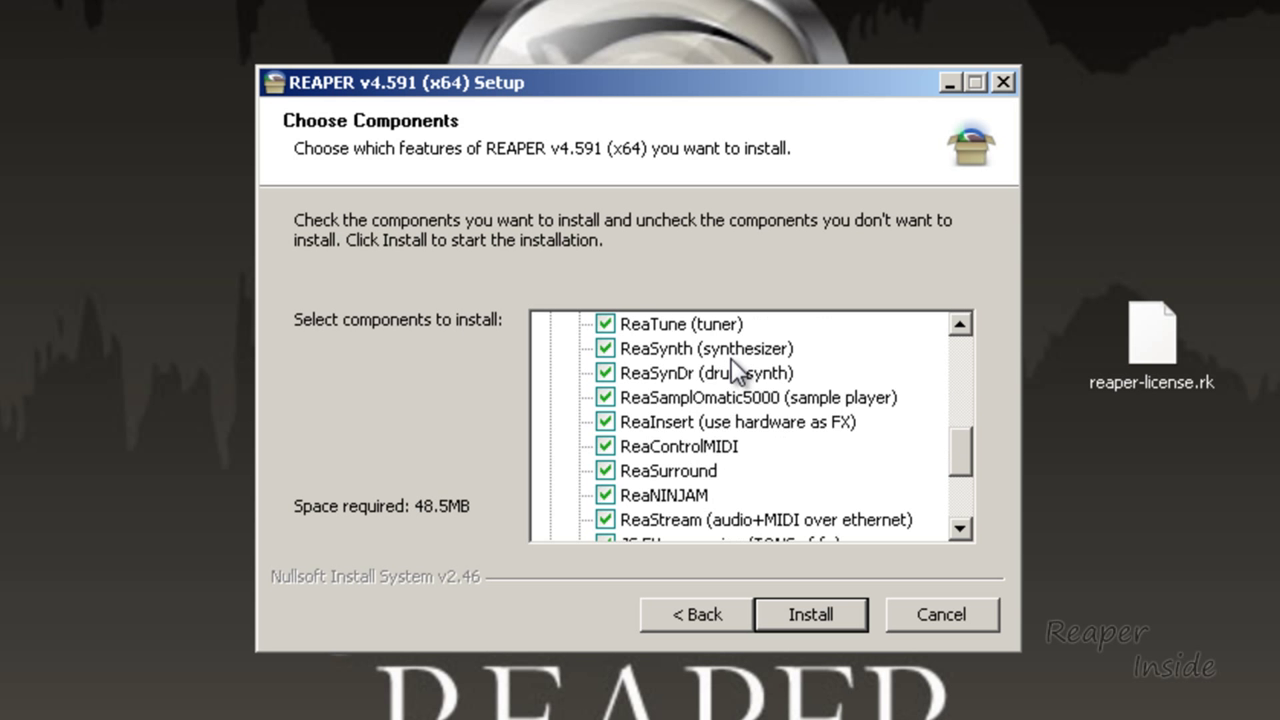
{"action": "left_click", "coordinate": [551, 422]}
{"action": "scroll", "coordinate": [630, 420], "scroll_direction": "down", "scroll_amount": 2}
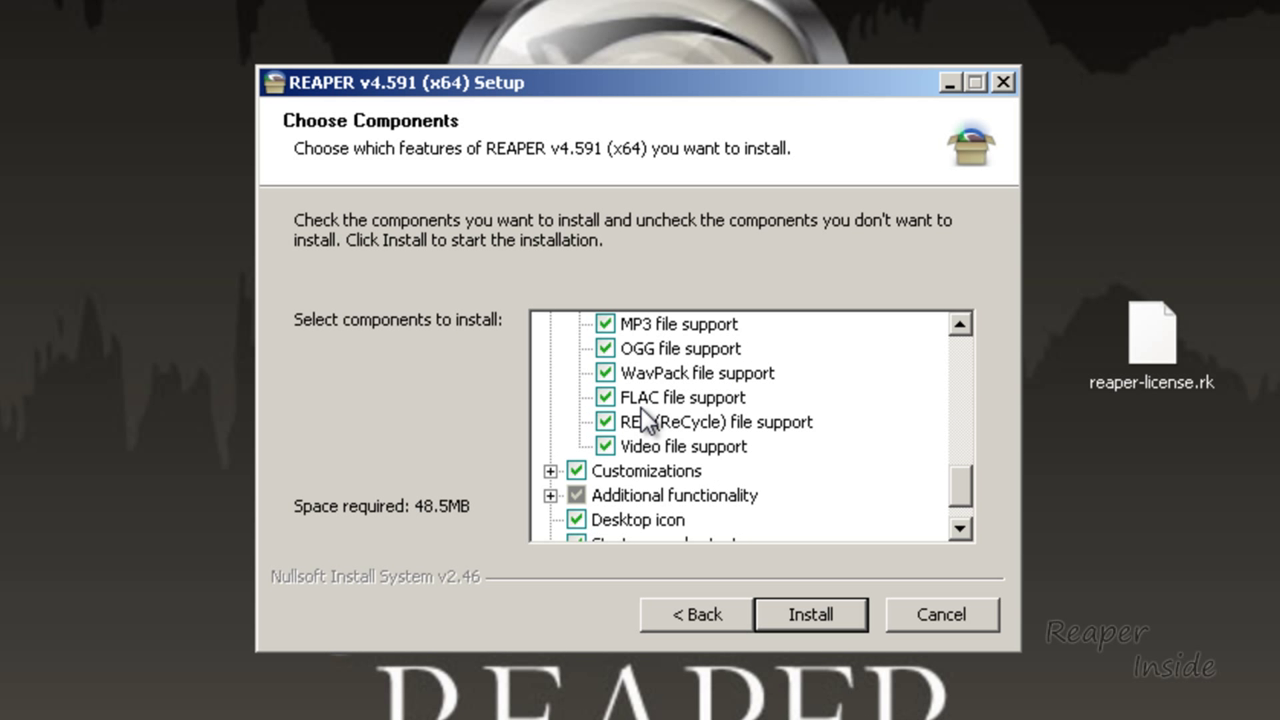
{"action": "left_click", "coordinate": [550, 422]}
{"action": "scroll", "coordinate": [580, 437], "scroll_direction": "down", "scroll_amount": 1}
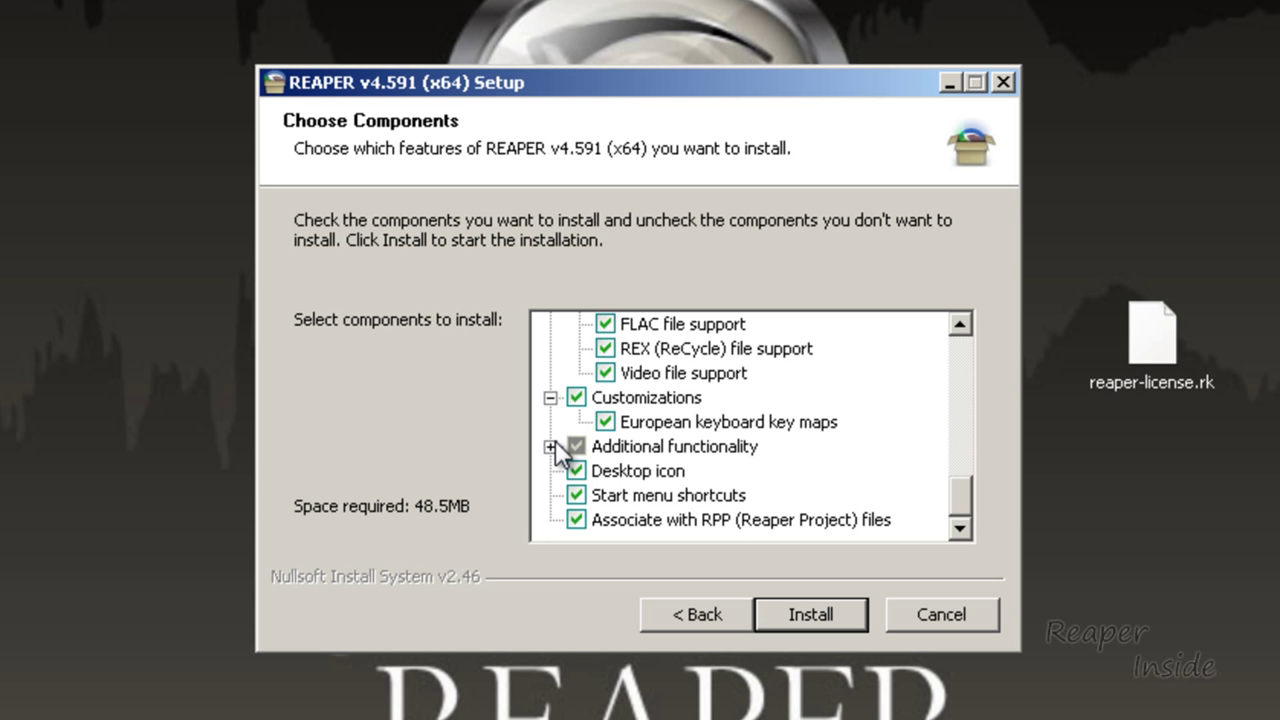
{"action": "left_click", "coordinate": [550, 446]}
{"action": "scroll", "coordinate": [712, 402], "scroll_direction": "down", "scroll_amount": 2}
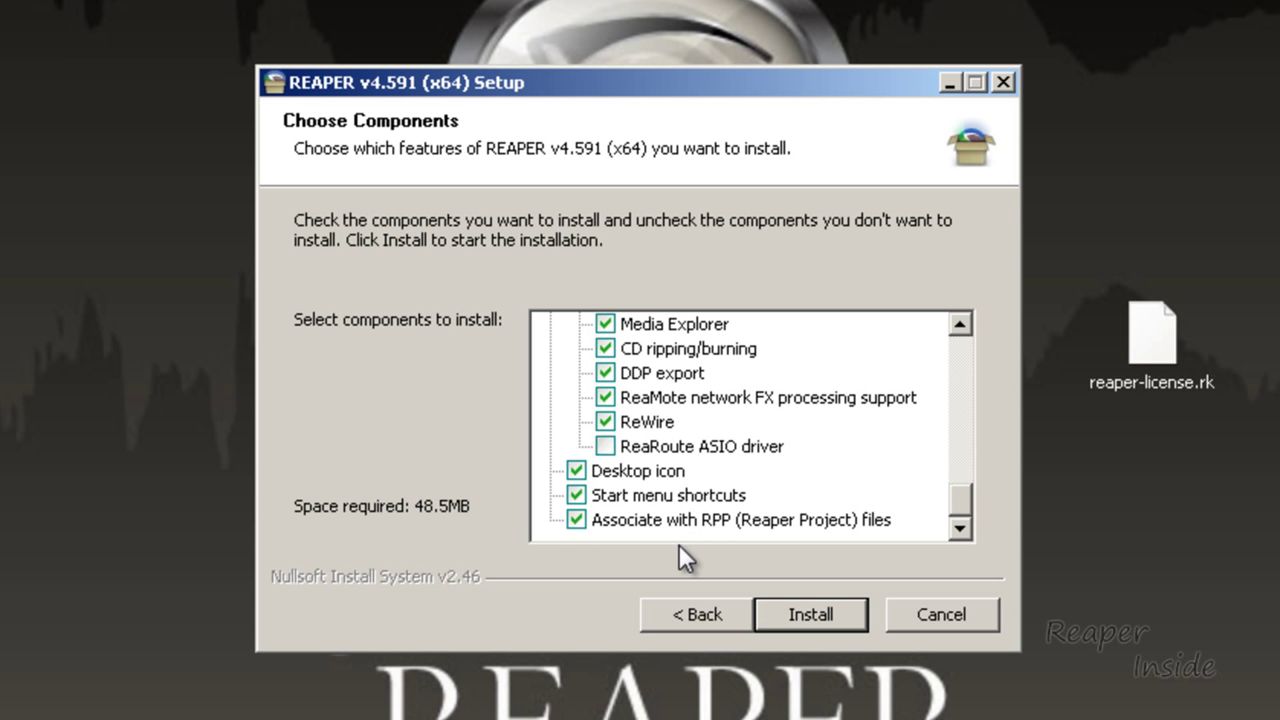
- Install REAPER v4.591 (x64) with the selected components, showing the installation details, and launch it once setup completes
{"action": "left_click", "coordinate": [786, 612]}
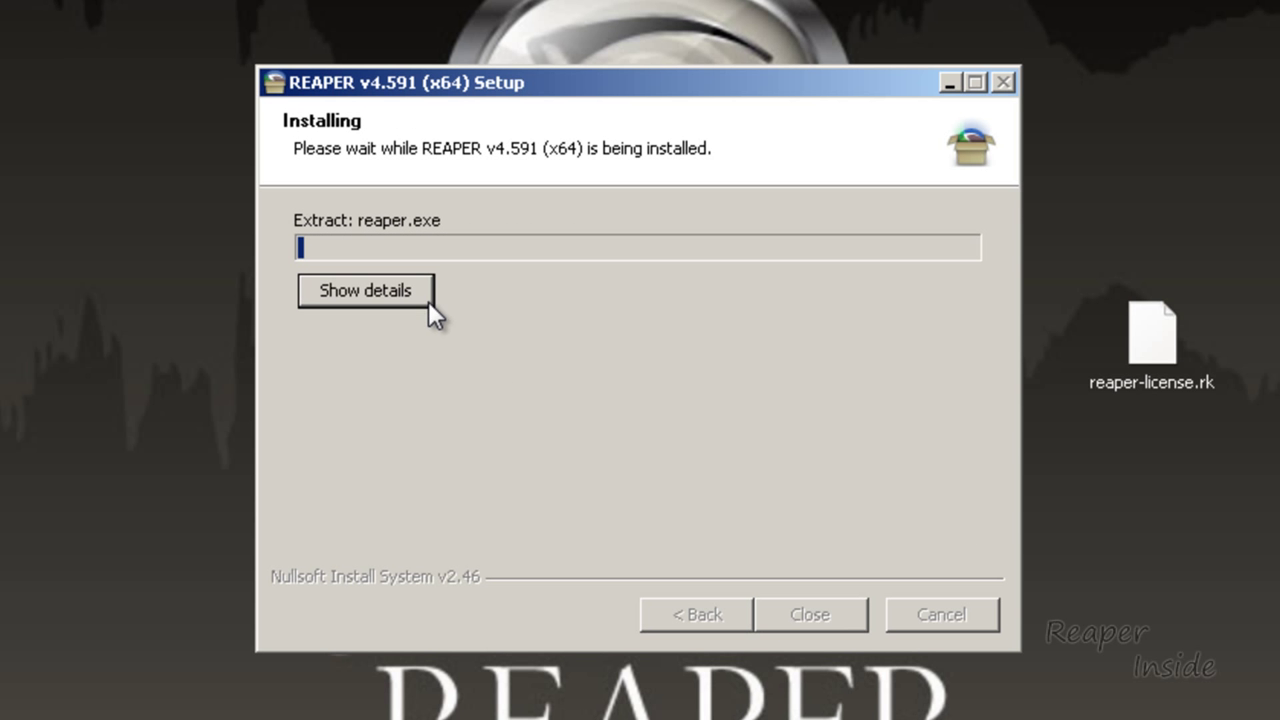
{"action": "left_click", "coordinate": [427, 299]}
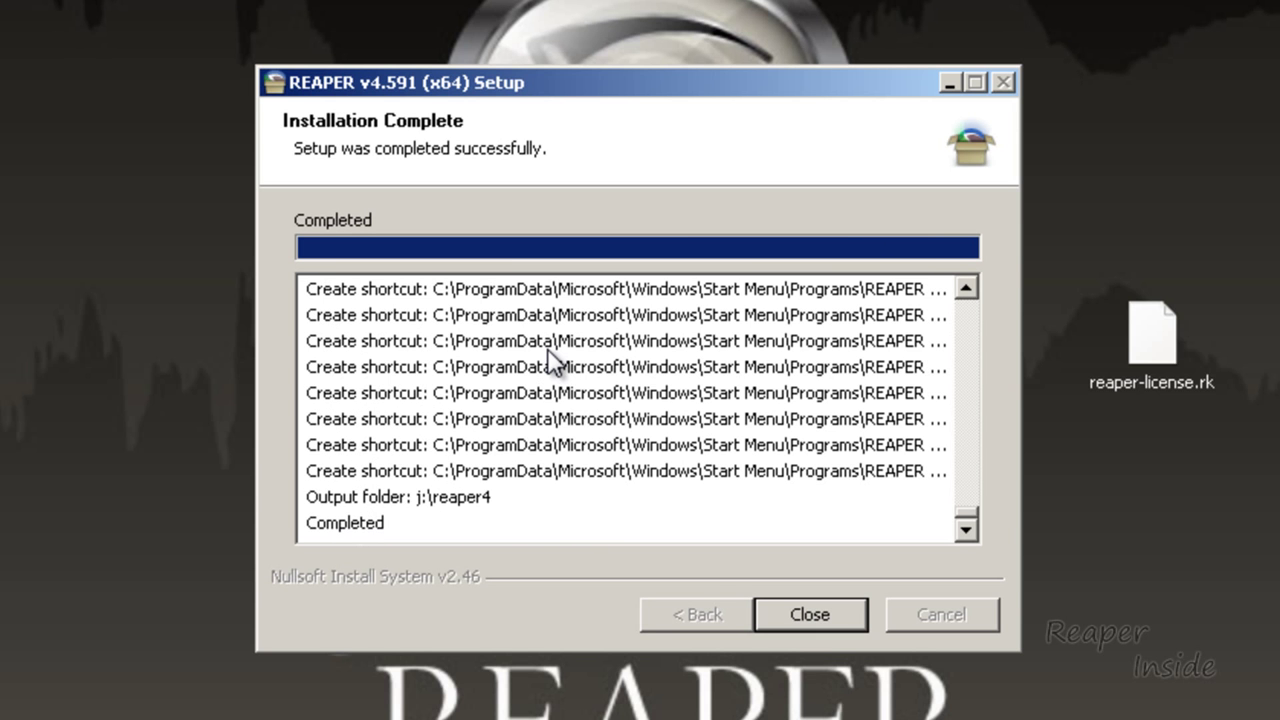
{"action": "left_click", "coordinate": [795, 617]}
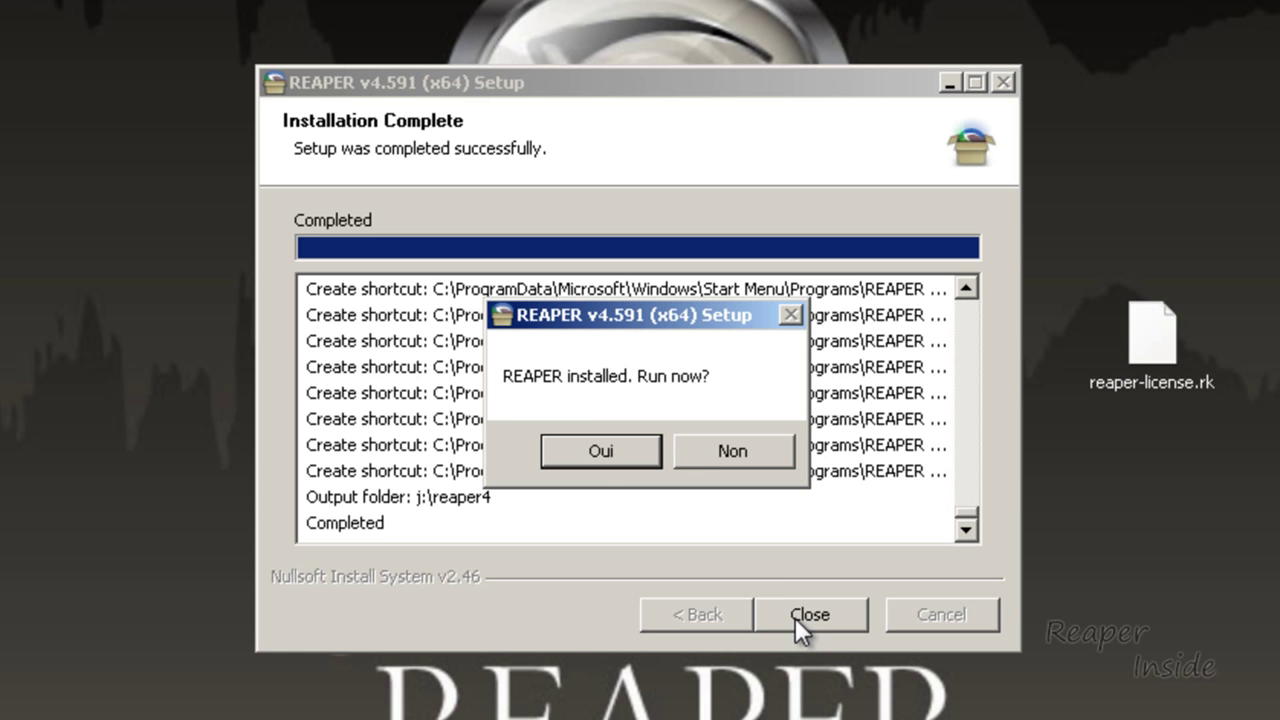
{"action": "left_click", "coordinate": [587, 449]}
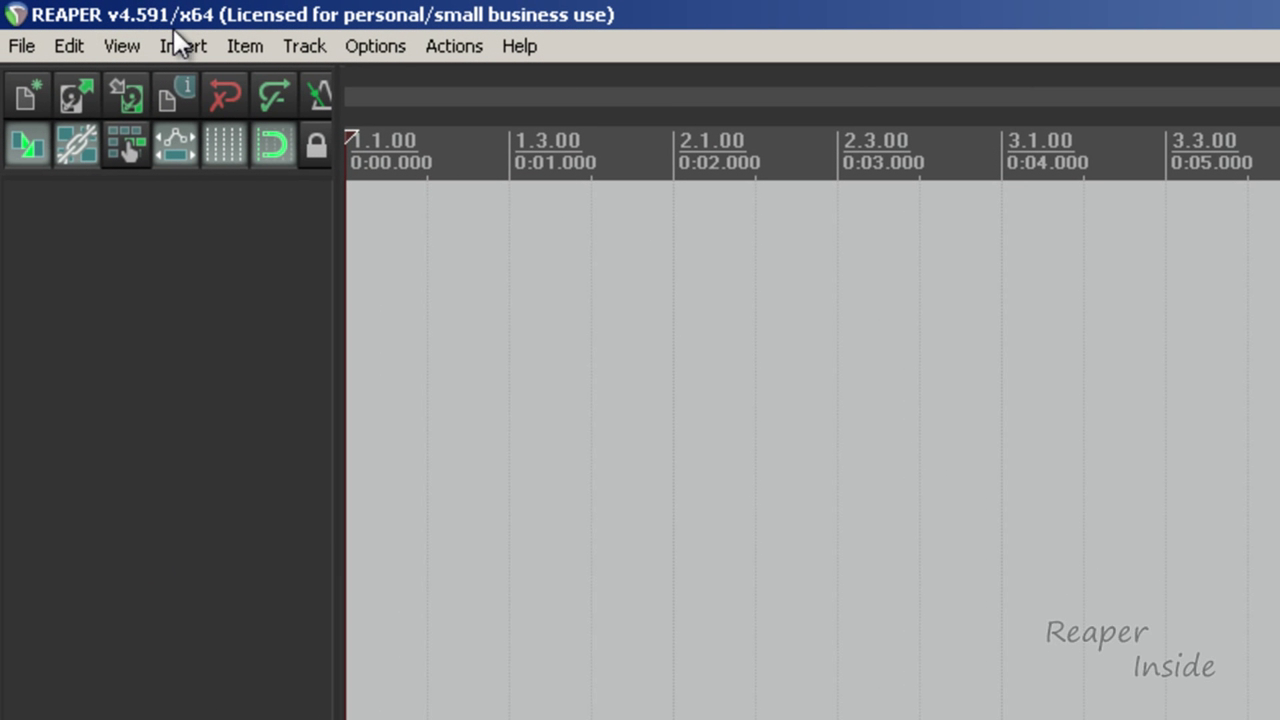
- Check again for new versions of REAPER, read the update status and close the report
{"action": "left_click", "coordinate": [519, 46]}
{"action": "left_click", "coordinate": [689, 346]}
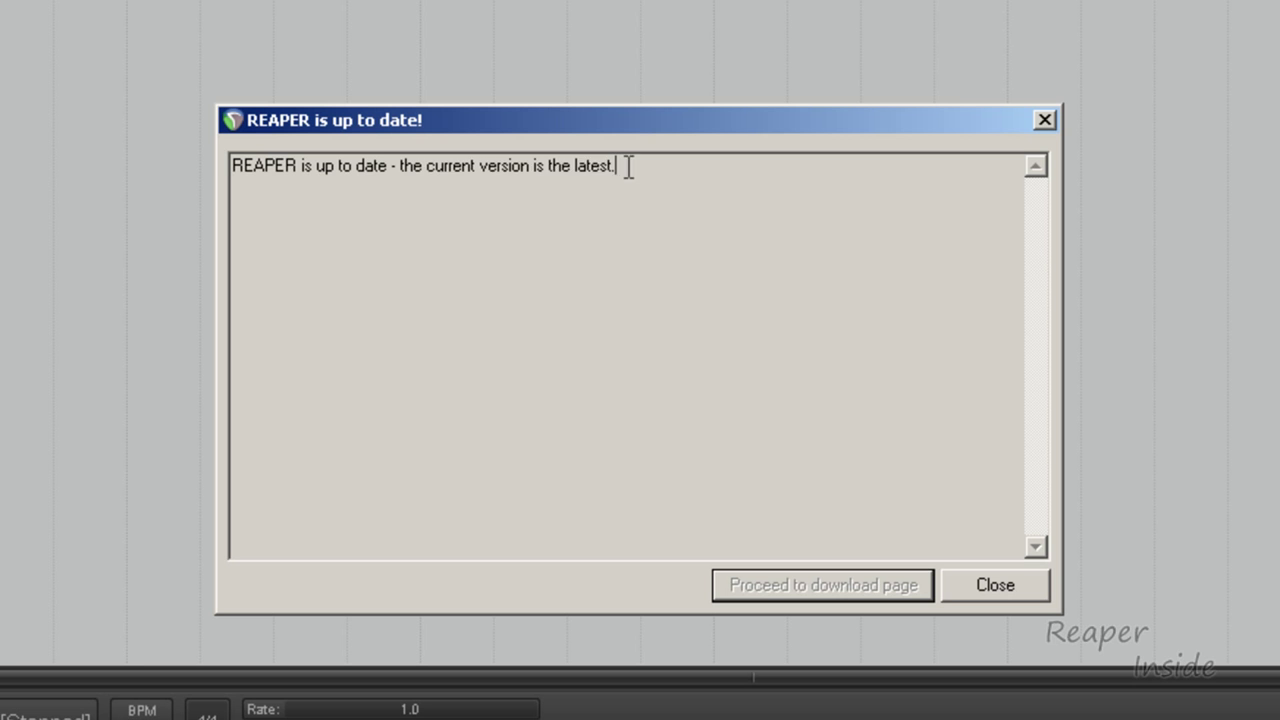
{"action": "left_click_drag", "start_coordinate": [629, 166], "coordinate": [125, 206]}
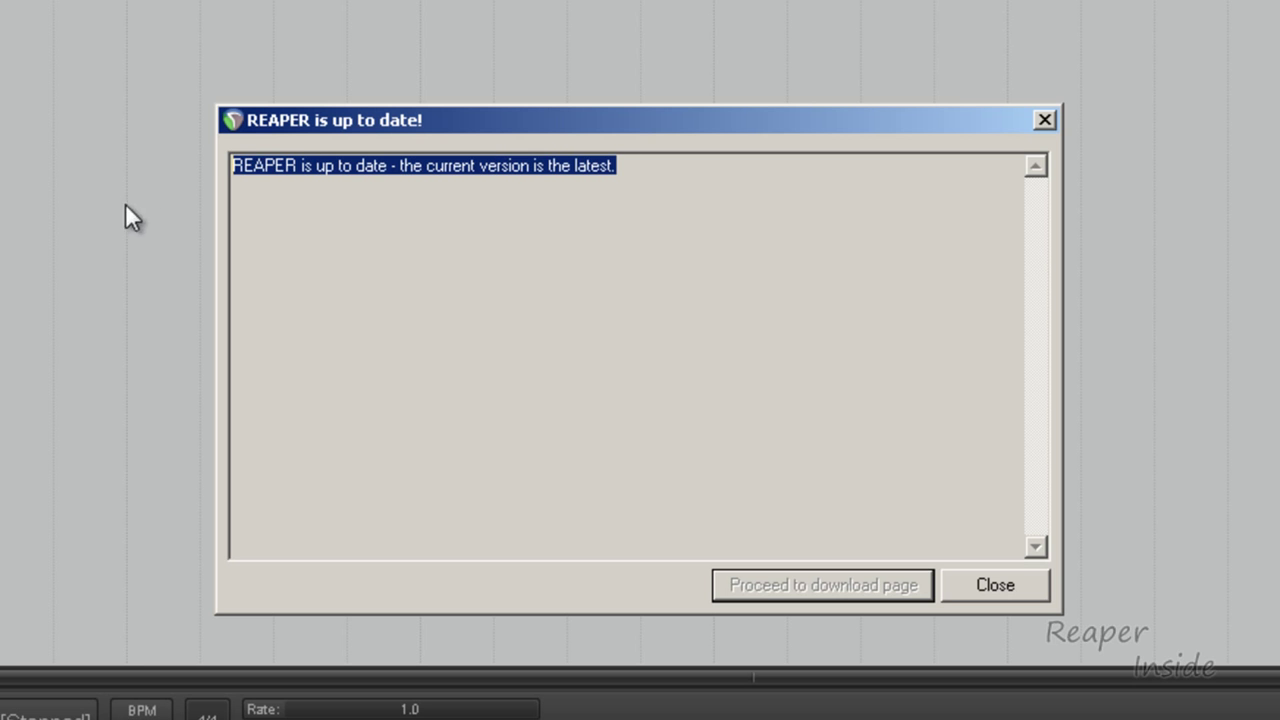
{"action": "left_click", "coordinate": [995, 585]}
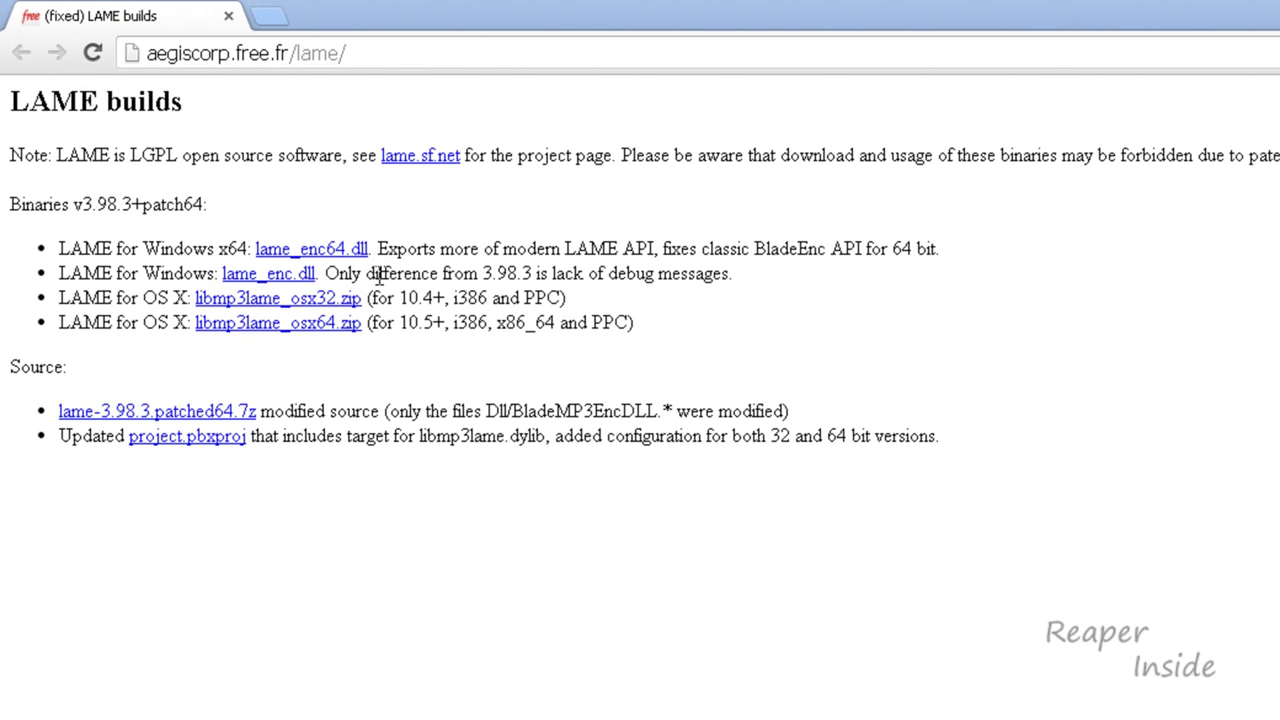
- On the LAME builds page in the web browser, compare the platform builds and save lame_enc64.dll to the reaper4 folder on drive J
{"action": "left_click_drag", "start_coordinate": [60, 248], "coordinate": [250, 248]}
{"action": "left_click_drag", "start_coordinate": [59, 276], "coordinate": [214, 280]}
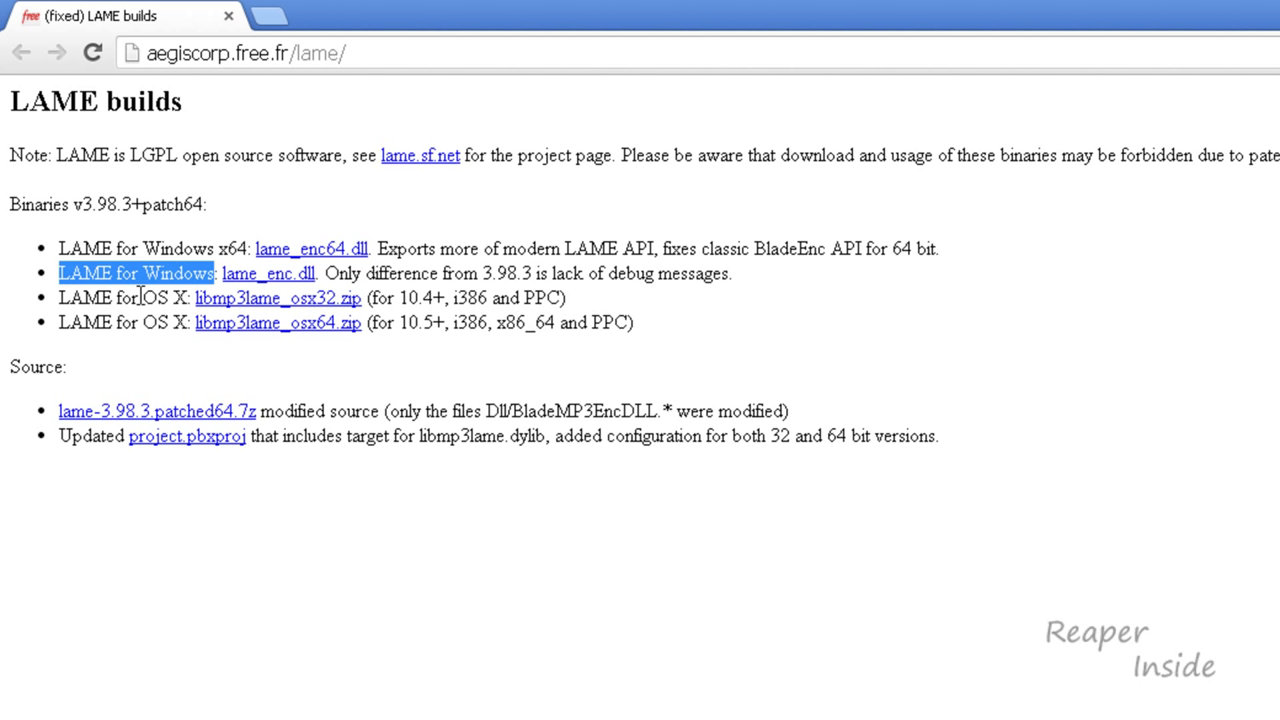
{"action": "left_click_drag", "start_coordinate": [58, 299], "coordinate": [189, 298]}
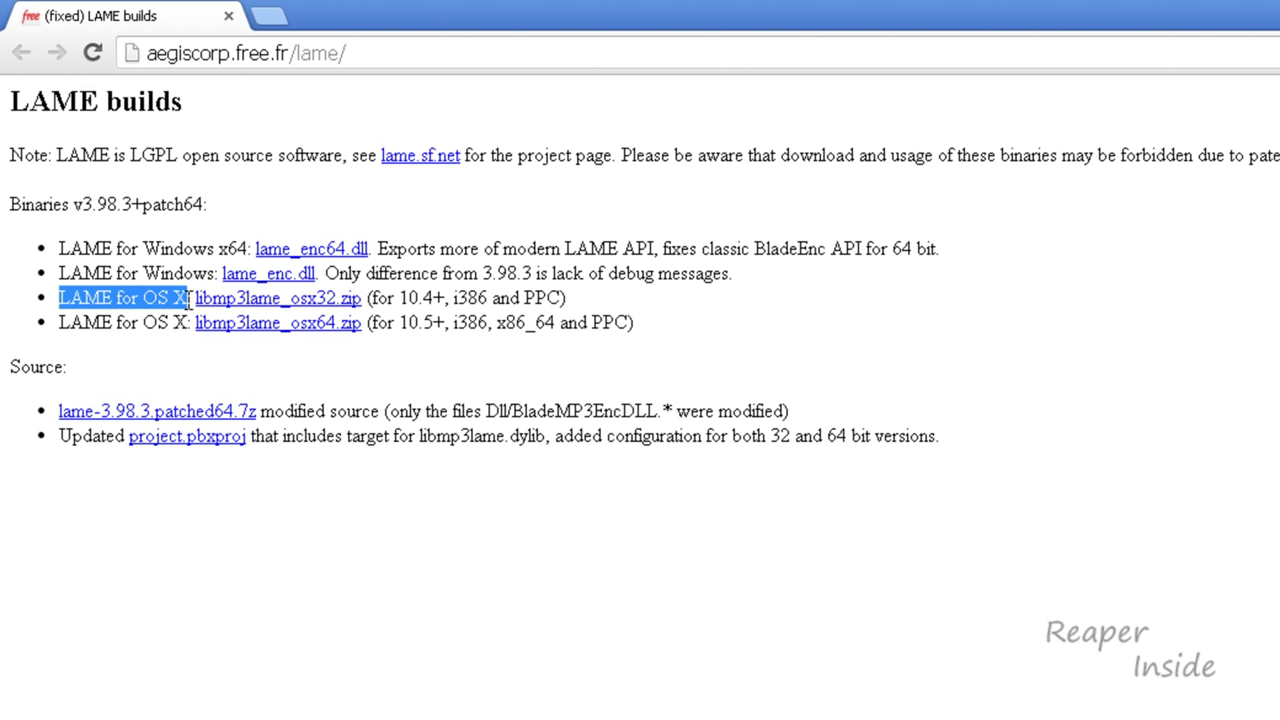
{"action": "left_click_drag", "start_coordinate": [450, 297], "coordinate": [427, 316]}
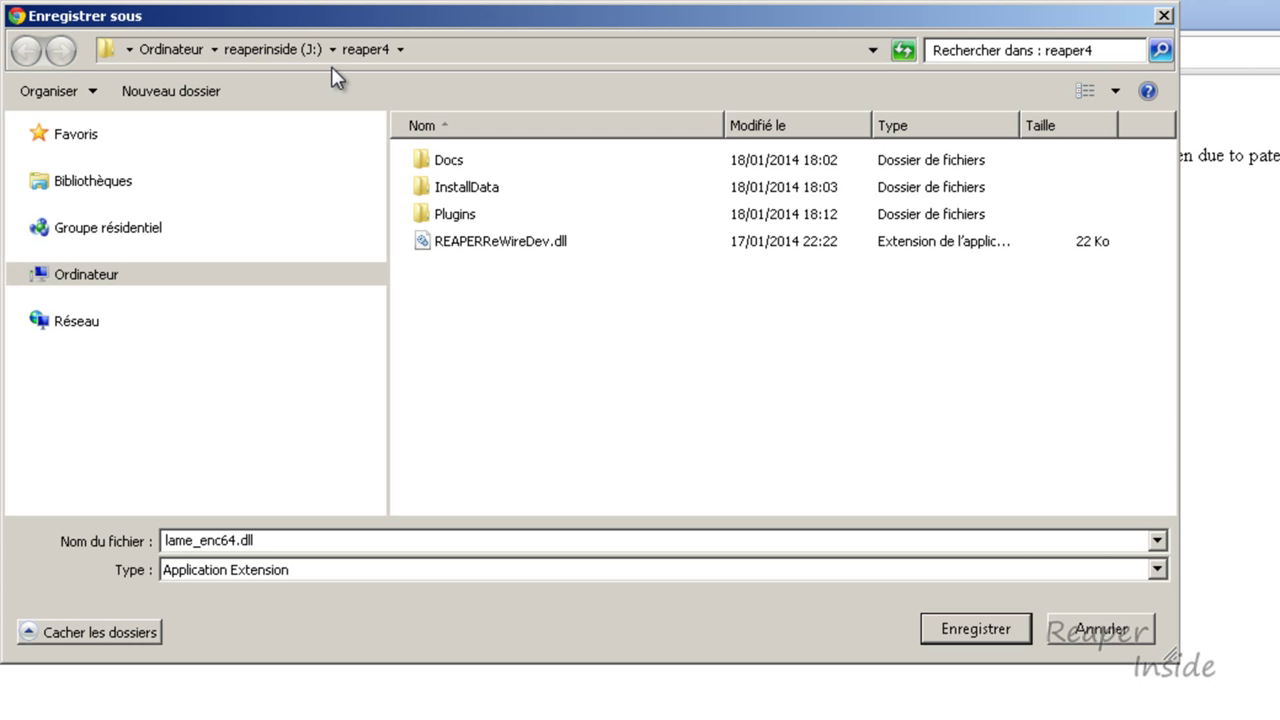
{"action": "left_click", "coordinate": [969, 630]}
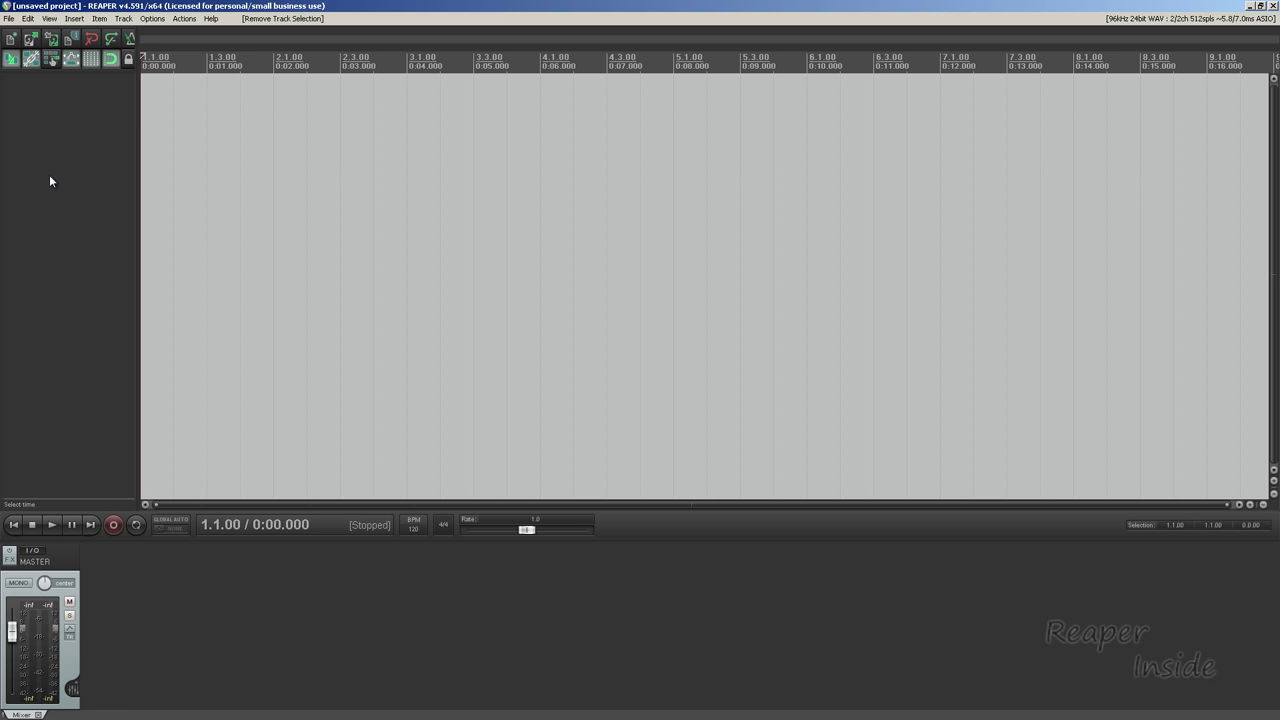
- Back in REAPER, add two new tracks to the empty project and widen the track control area
{"action": "double_click", "coordinate": [49, 181]}
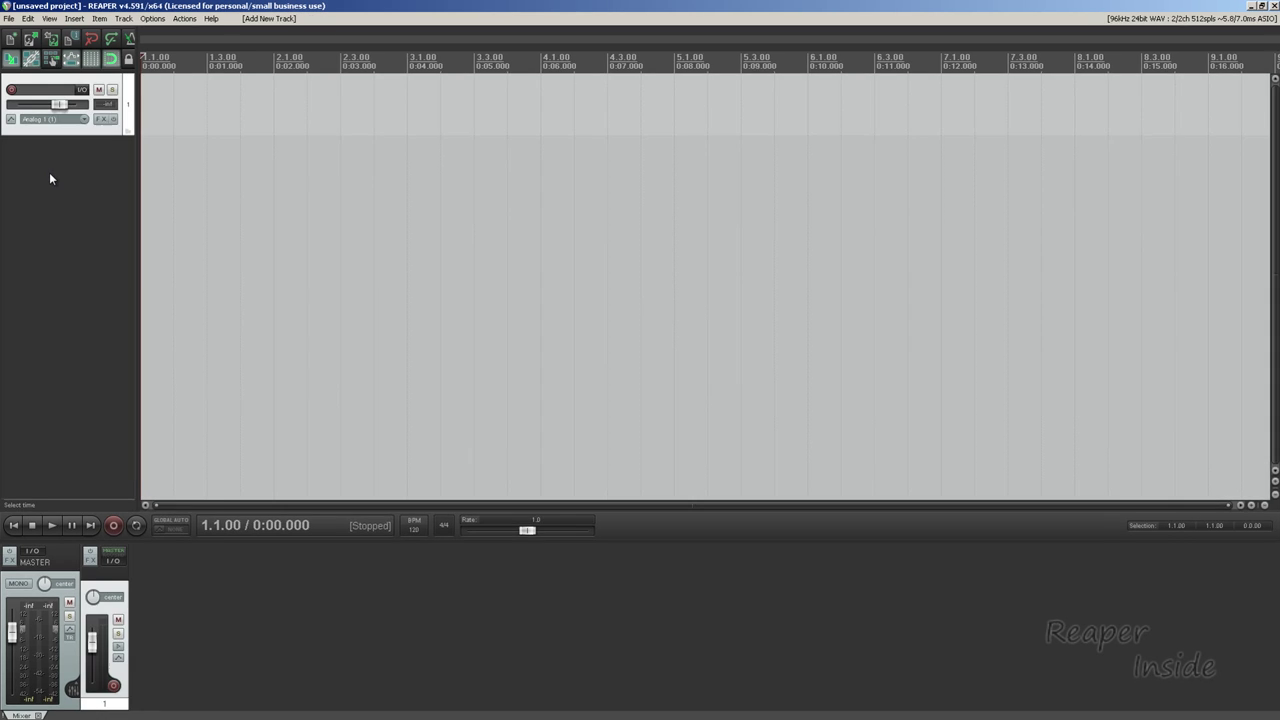
{"action": "left_click_drag", "start_coordinate": [327, 247], "coordinate": [405, 245]}
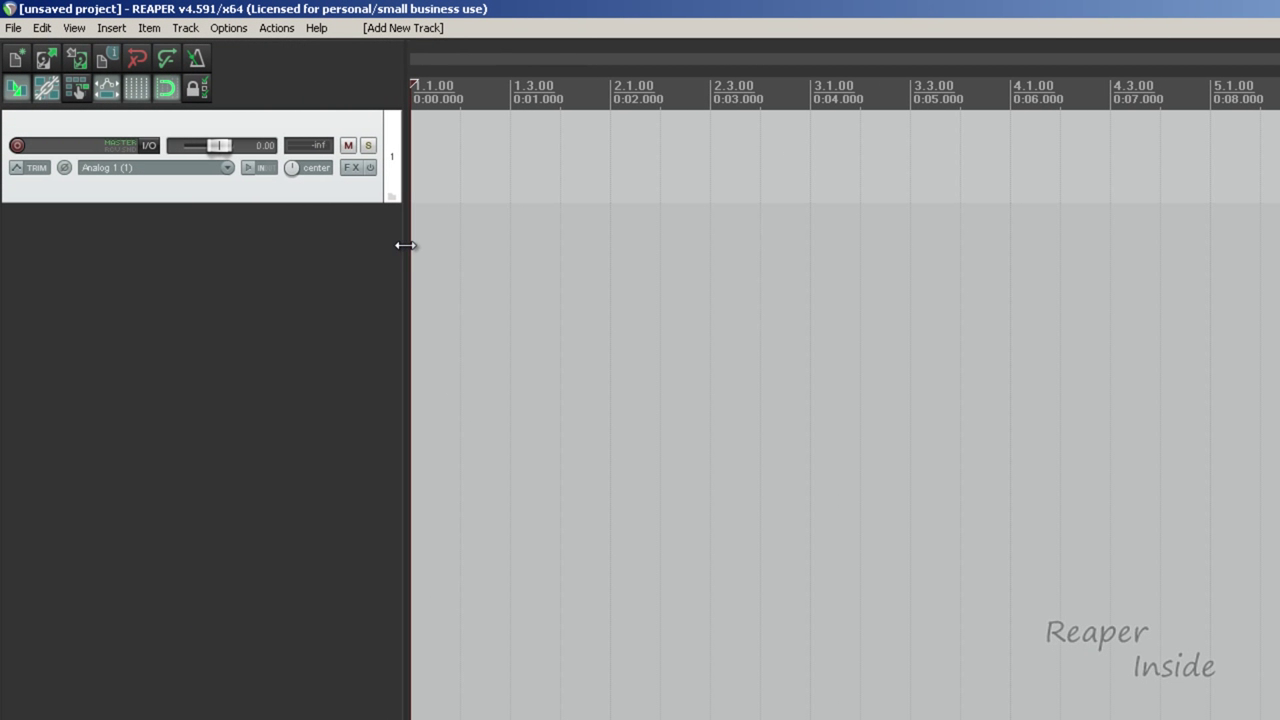
{"action": "double_click", "coordinate": [166, 250]}
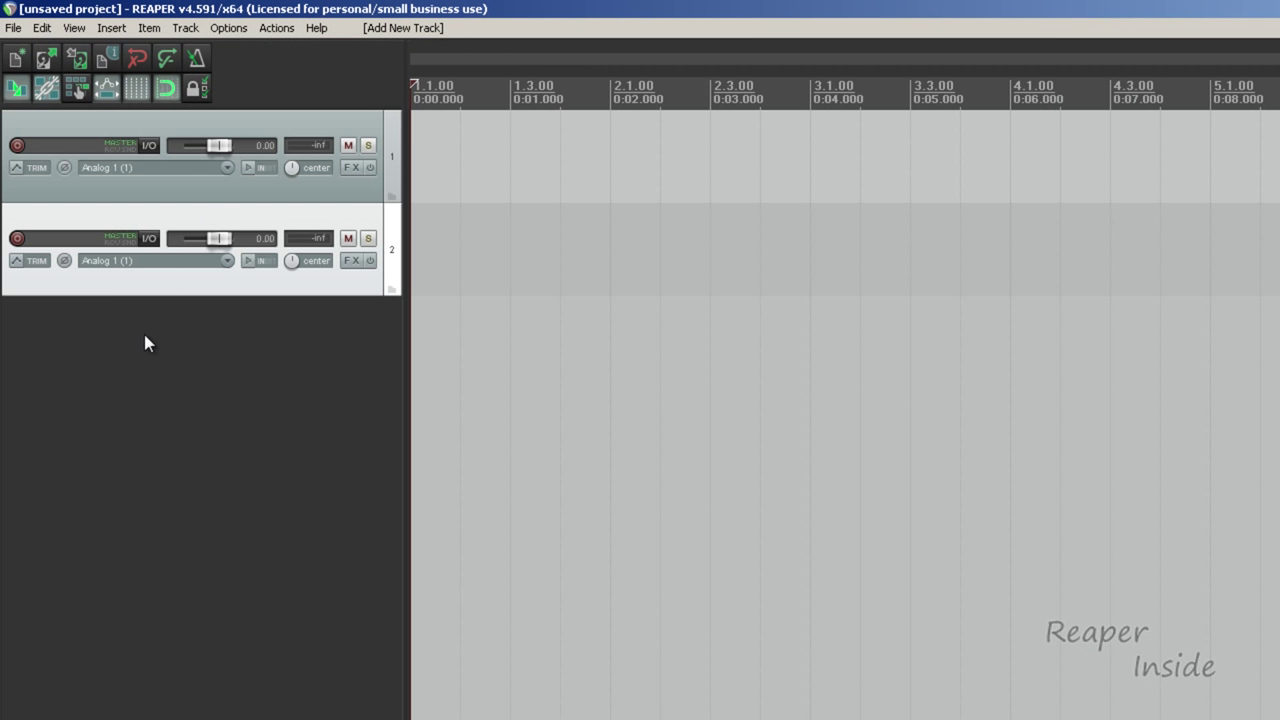
- Add three more tracks below the existing two in the empty project
{"action": "left_click", "coordinate": [143, 455]}
{"action": "double_click", "coordinate": [143, 455]}
{"action": "double_click", "coordinate": [178, 520]}
{"action": "double_click", "coordinate": [184, 556]}
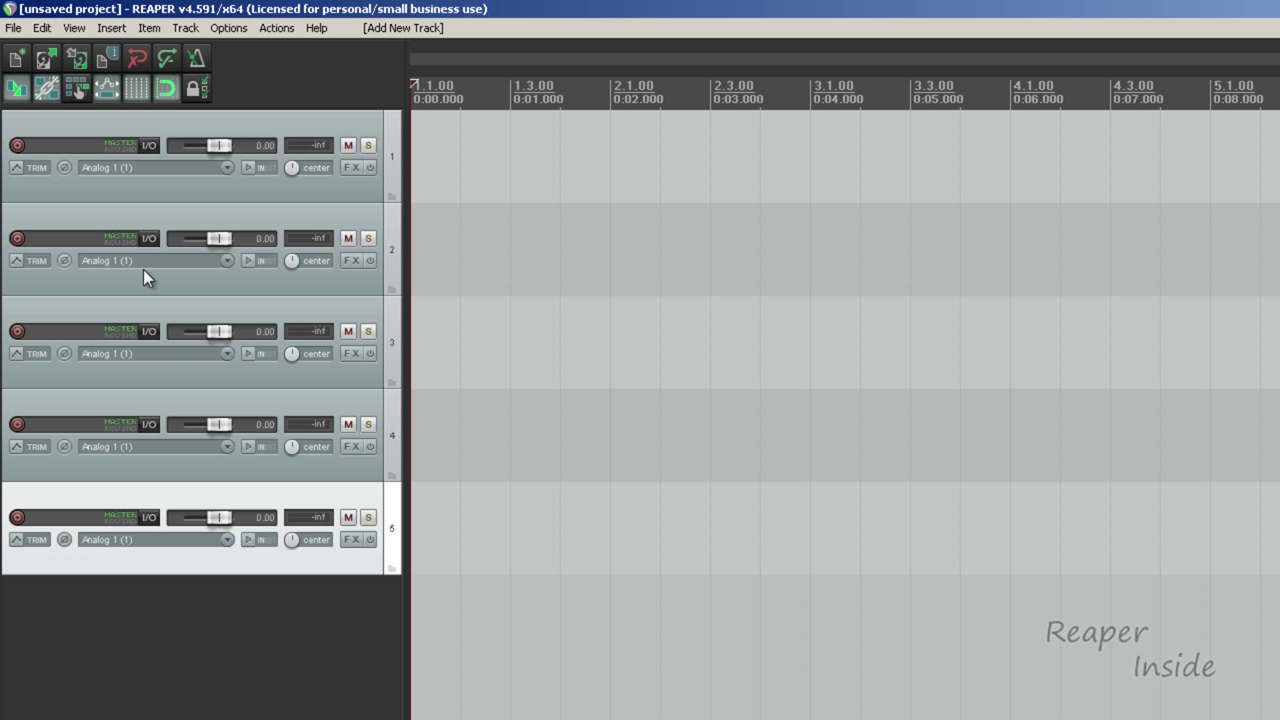
- Save the project as demo01 in the J:\reaper4\reaperinside_demo folder
{"action": "left_click", "coordinate": [17, 30]}
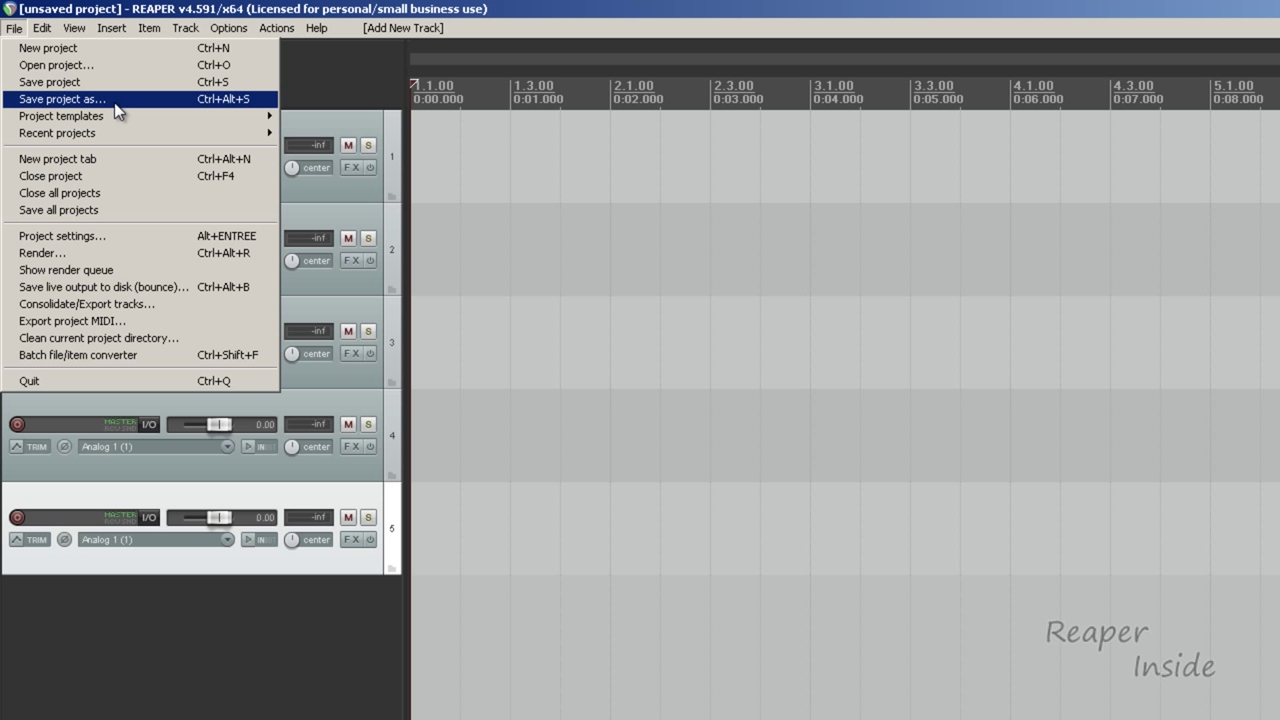
{"action": "left_click", "coordinate": [177, 100]}
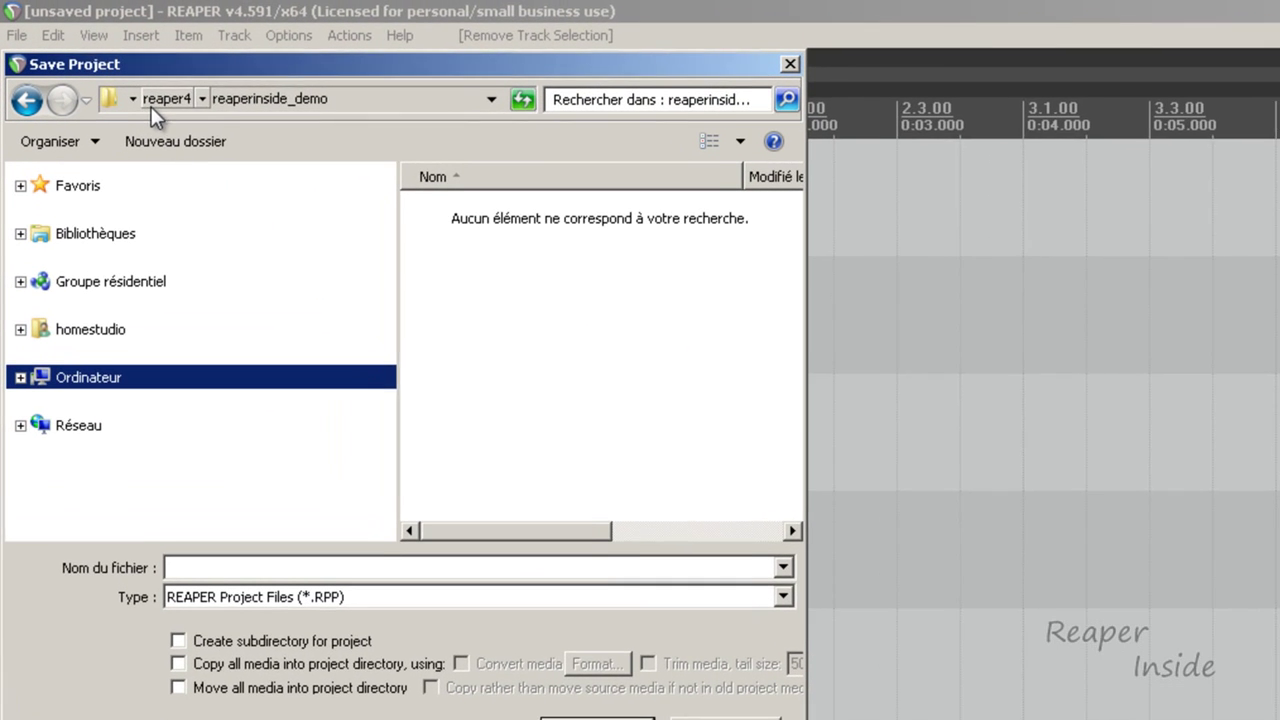
{"action": "left_click", "coordinate": [386, 97]}
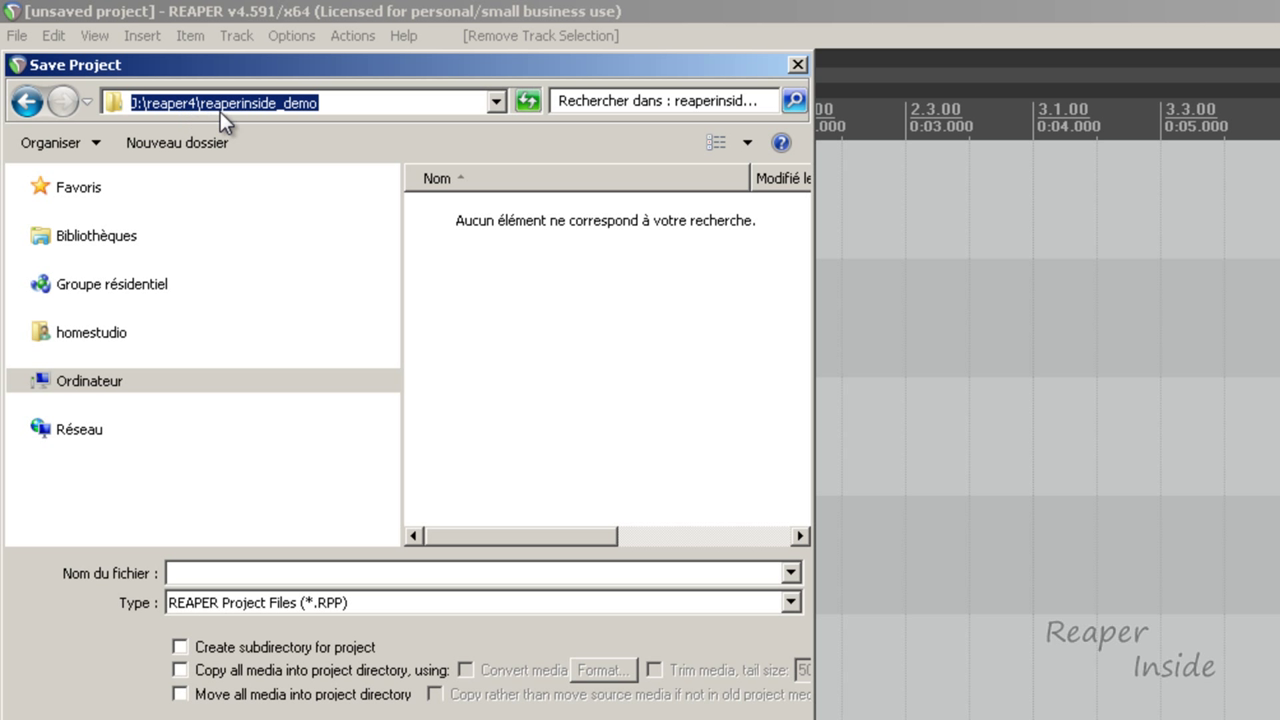
{"action": "left_click", "coordinate": [268, 572]}
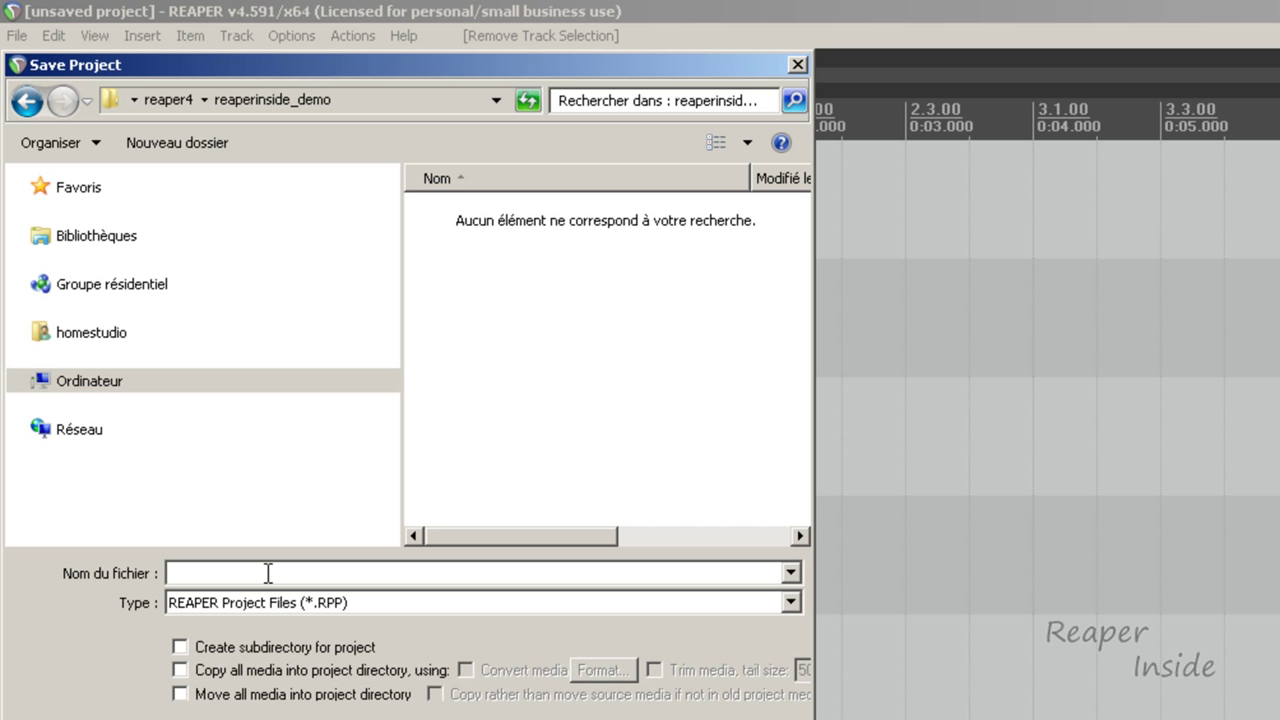
{"action": "type", "text": "demo01"}
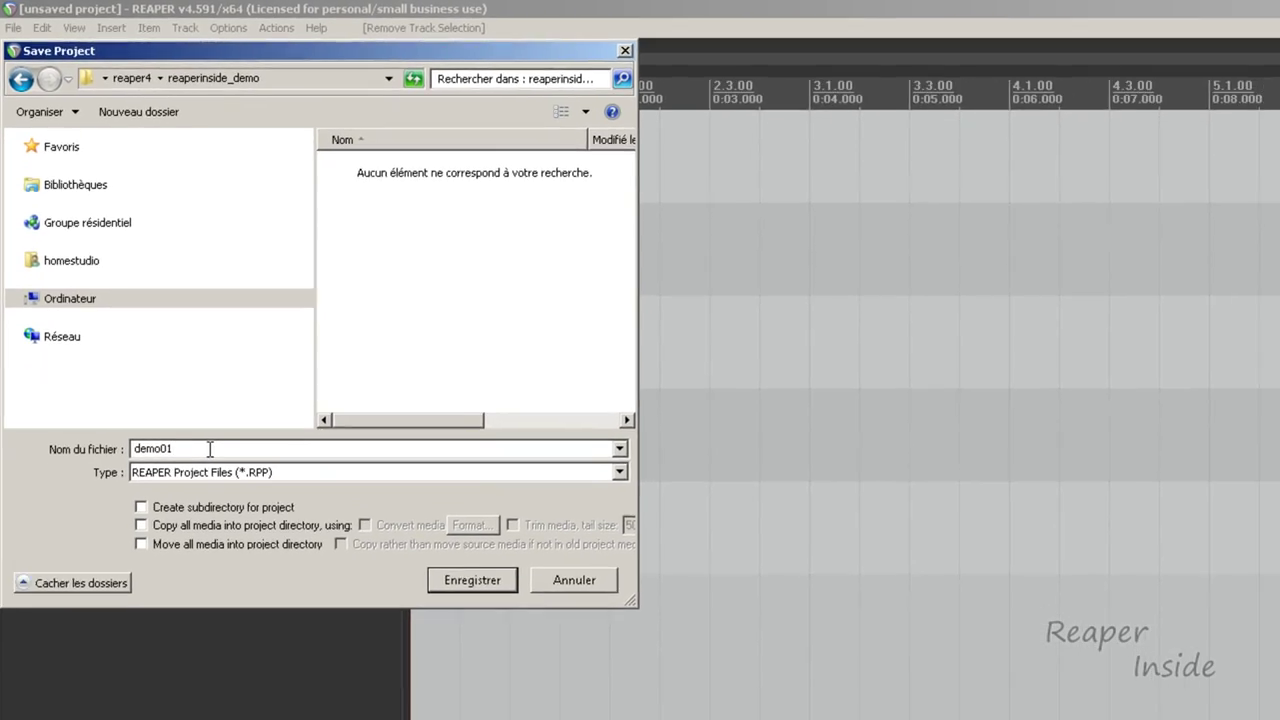
{"action": "key", "text": "Return"}
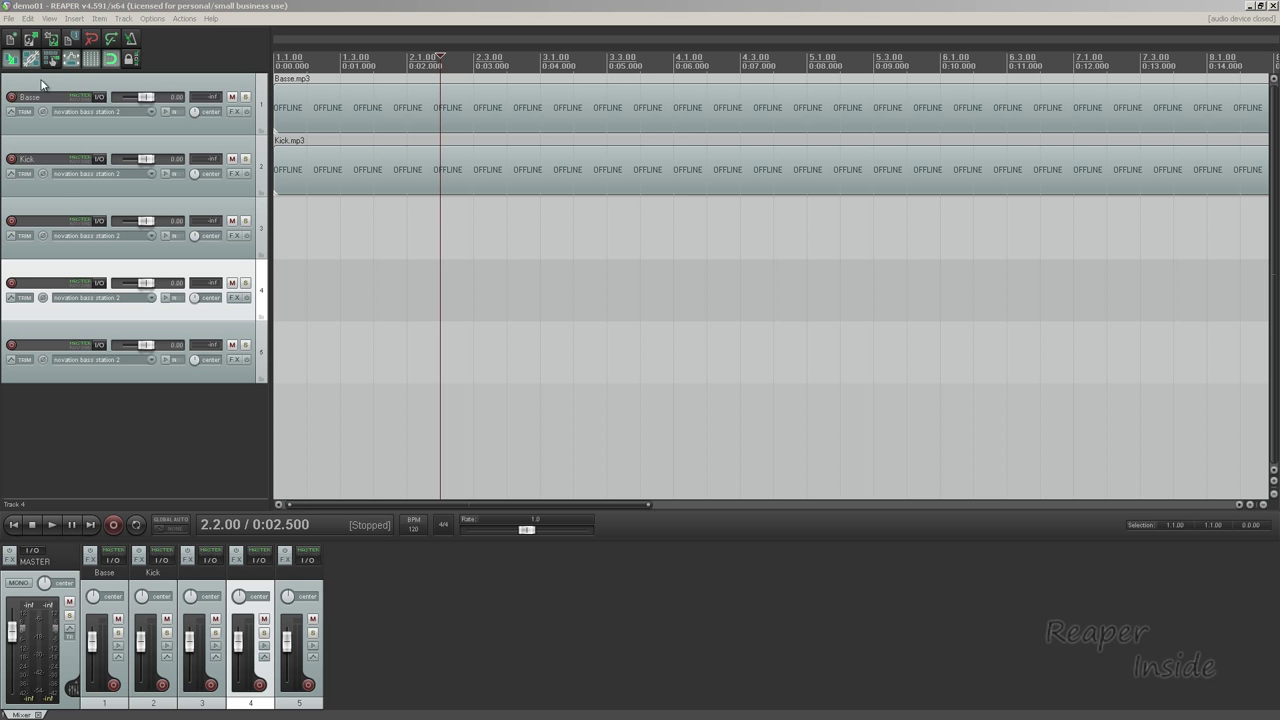
- Set the Basse track and the Kick track each to one random color
{"action": "right_click", "coordinate": [53, 95]}
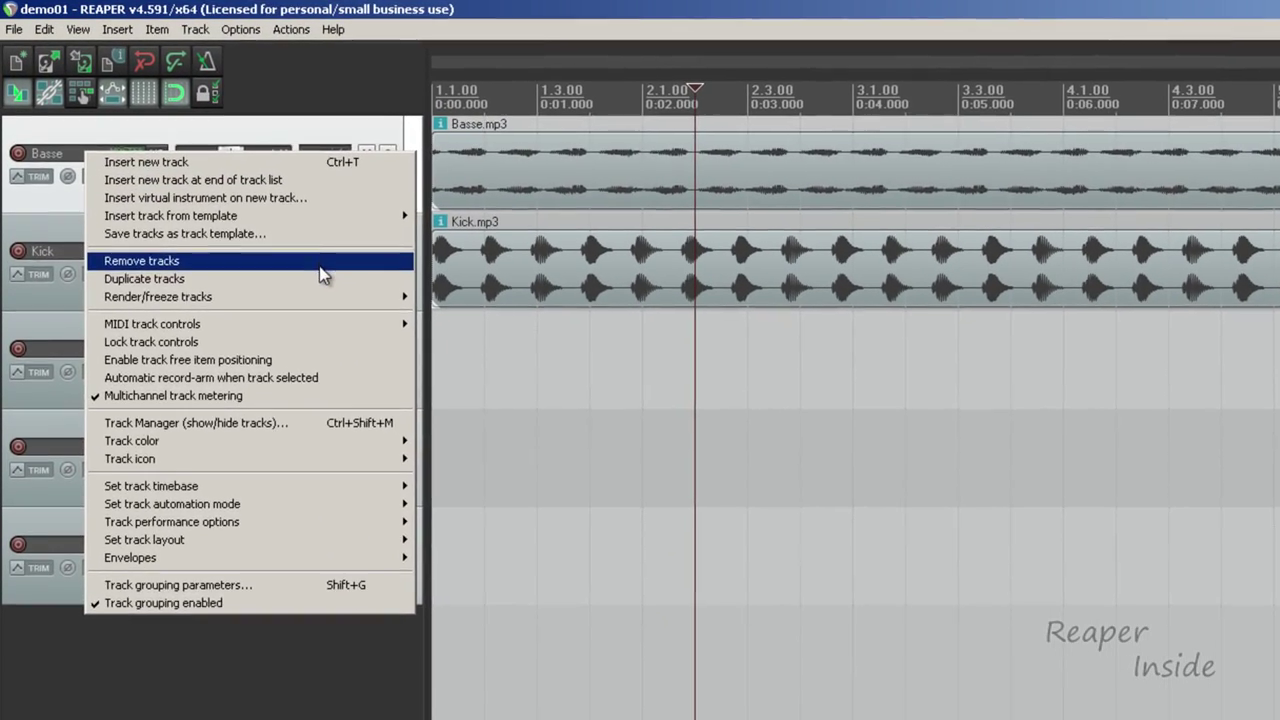
{"action": "mouse_move", "coordinate": [388, 446]}
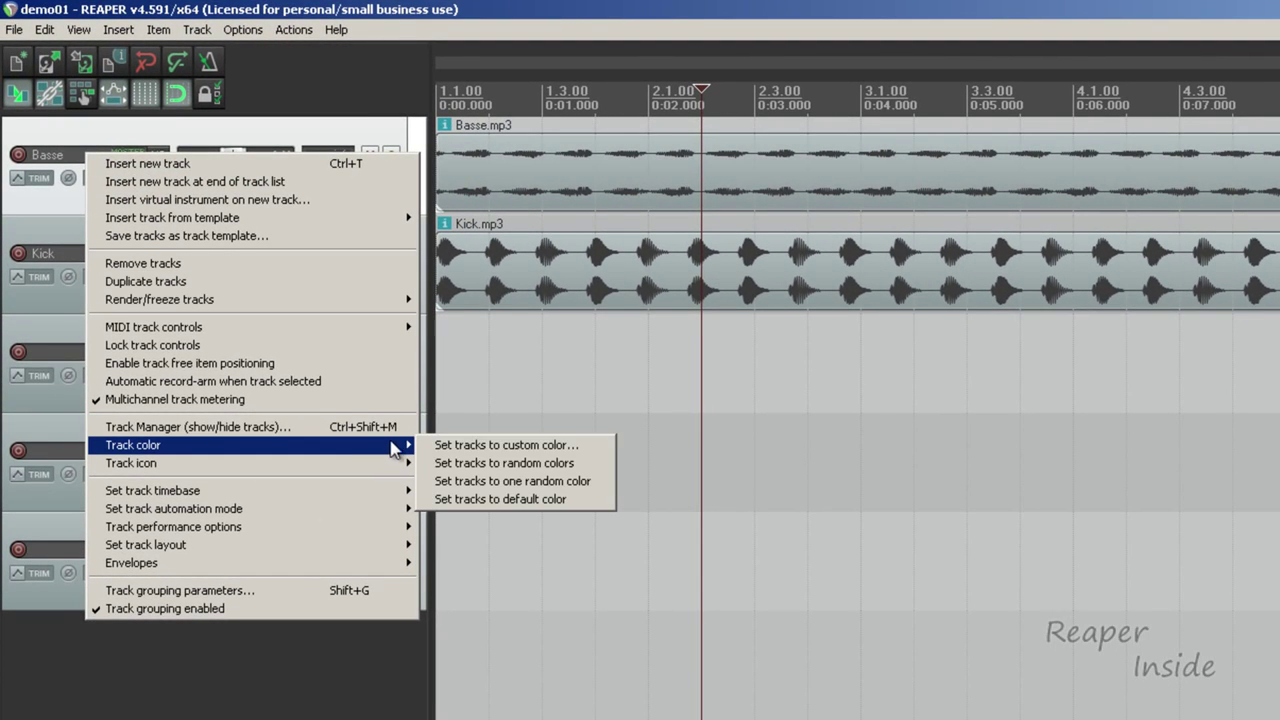
{"action": "left_click", "coordinate": [507, 484]}
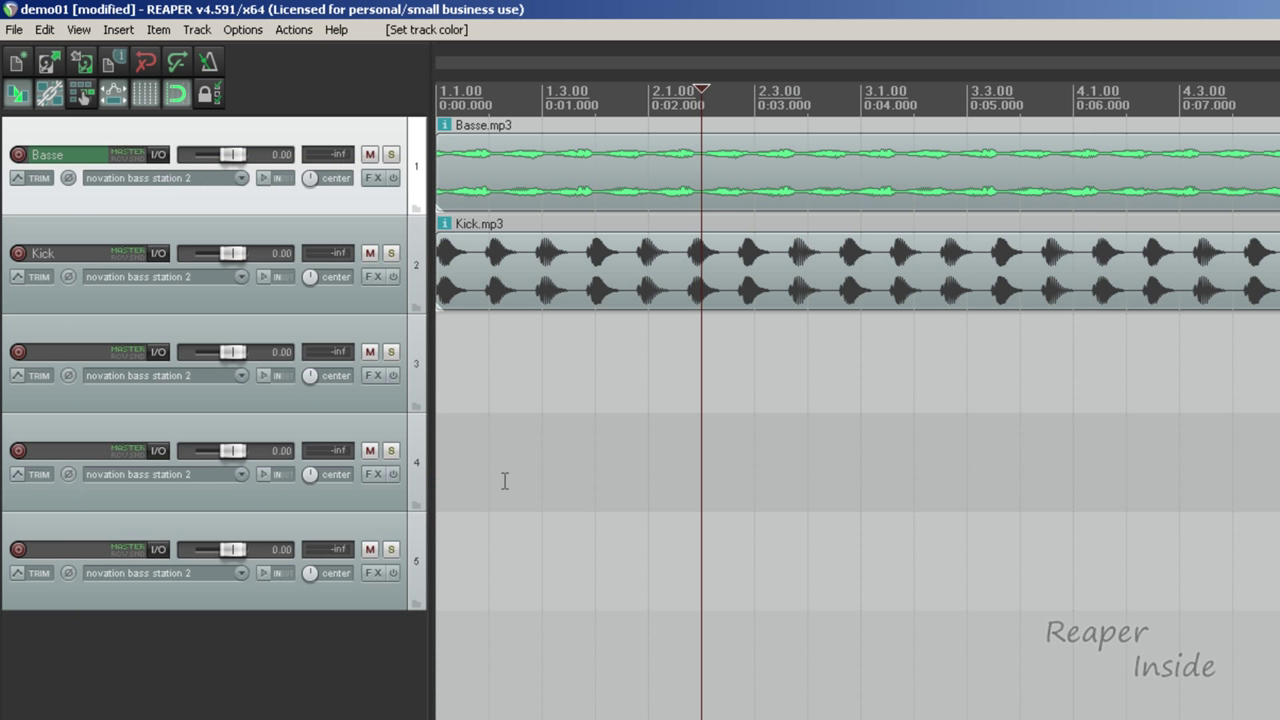
{"action": "right_click", "coordinate": [101, 297]}
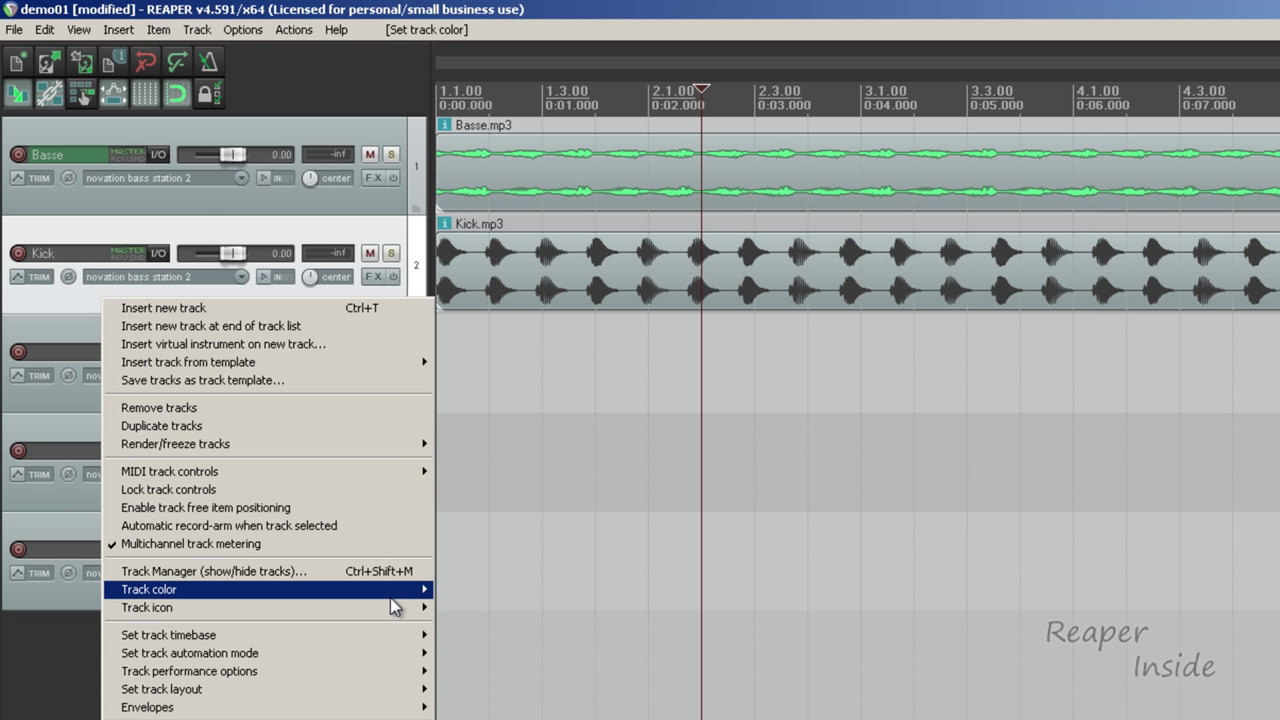
{"action": "mouse_move", "coordinate": [405, 590]}
{"action": "left_click", "coordinate": [500, 625]}
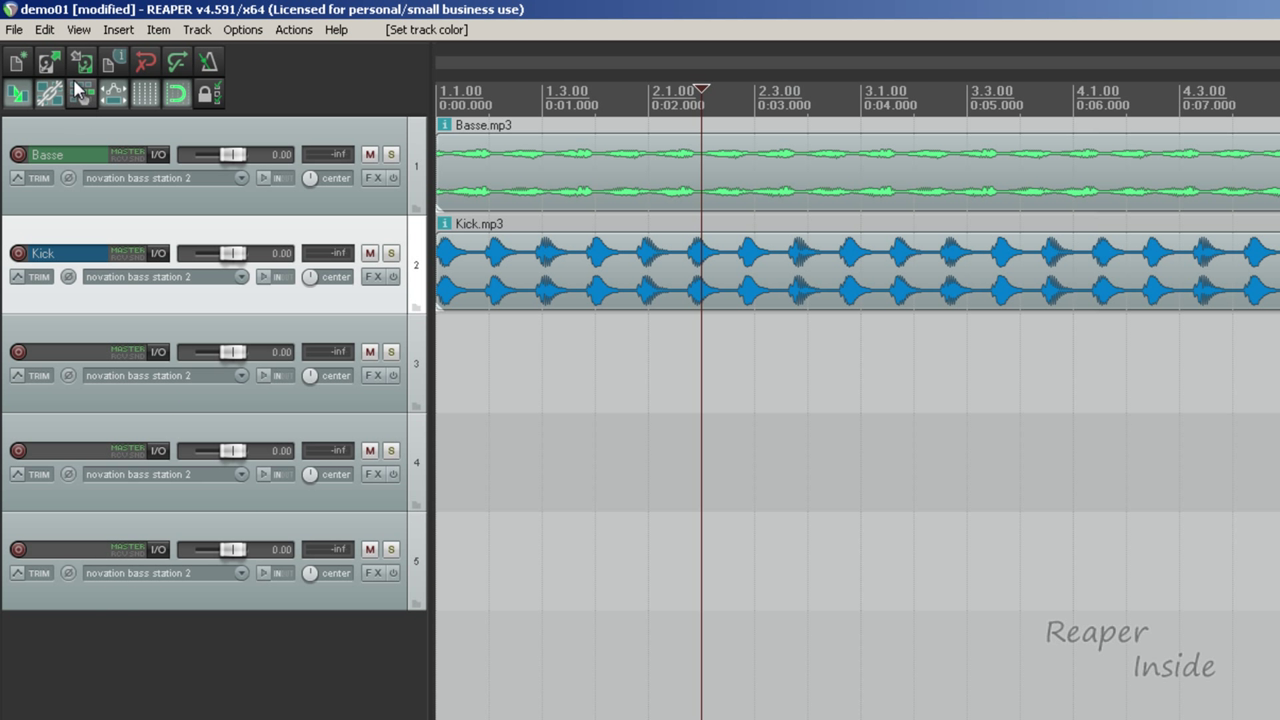
- Save the current project as a project template named template01 in the ProjectTemplates folder
{"action": "left_click", "coordinate": [15, 30]}
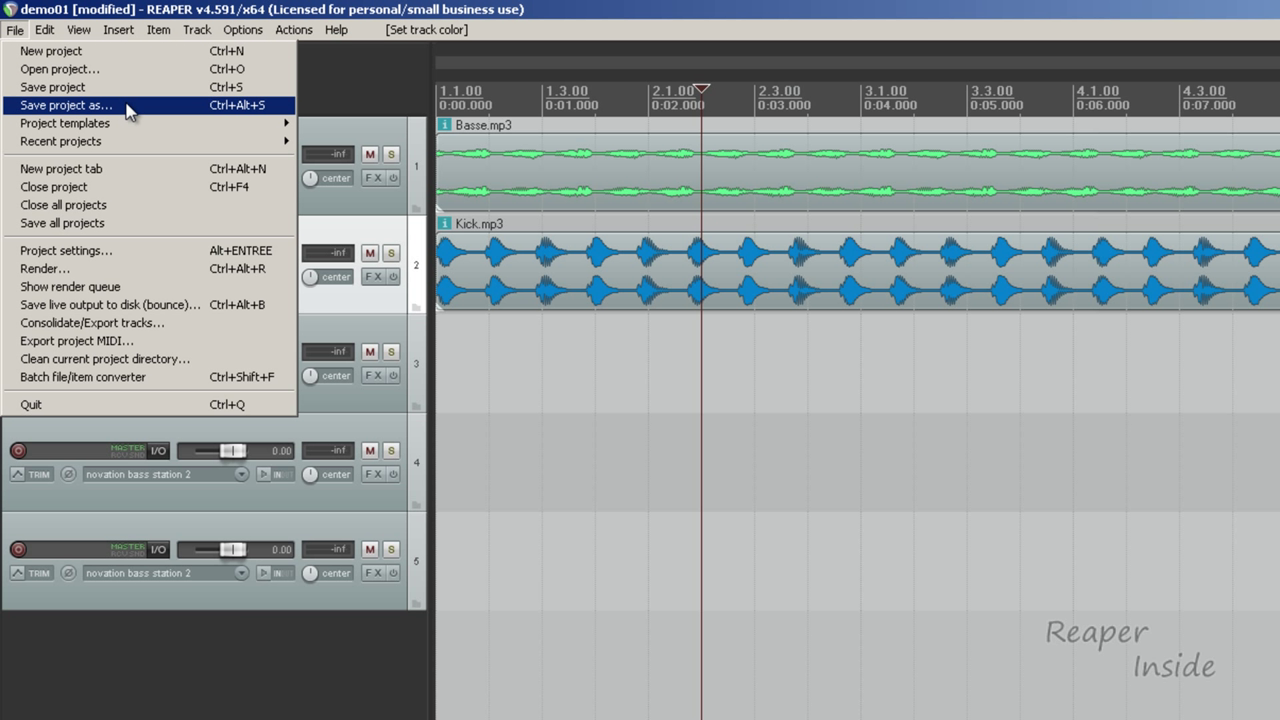
{"action": "mouse_move", "coordinate": [145, 125]}
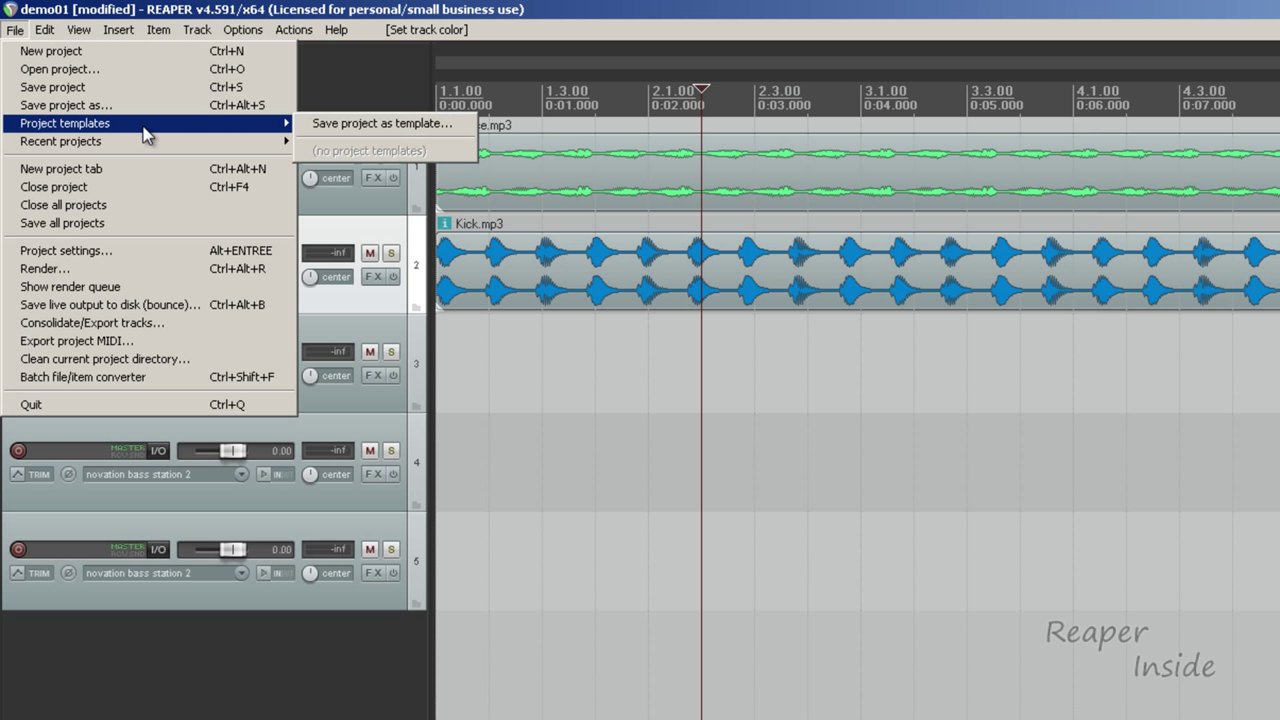
{"action": "left_click", "coordinate": [407, 133]}
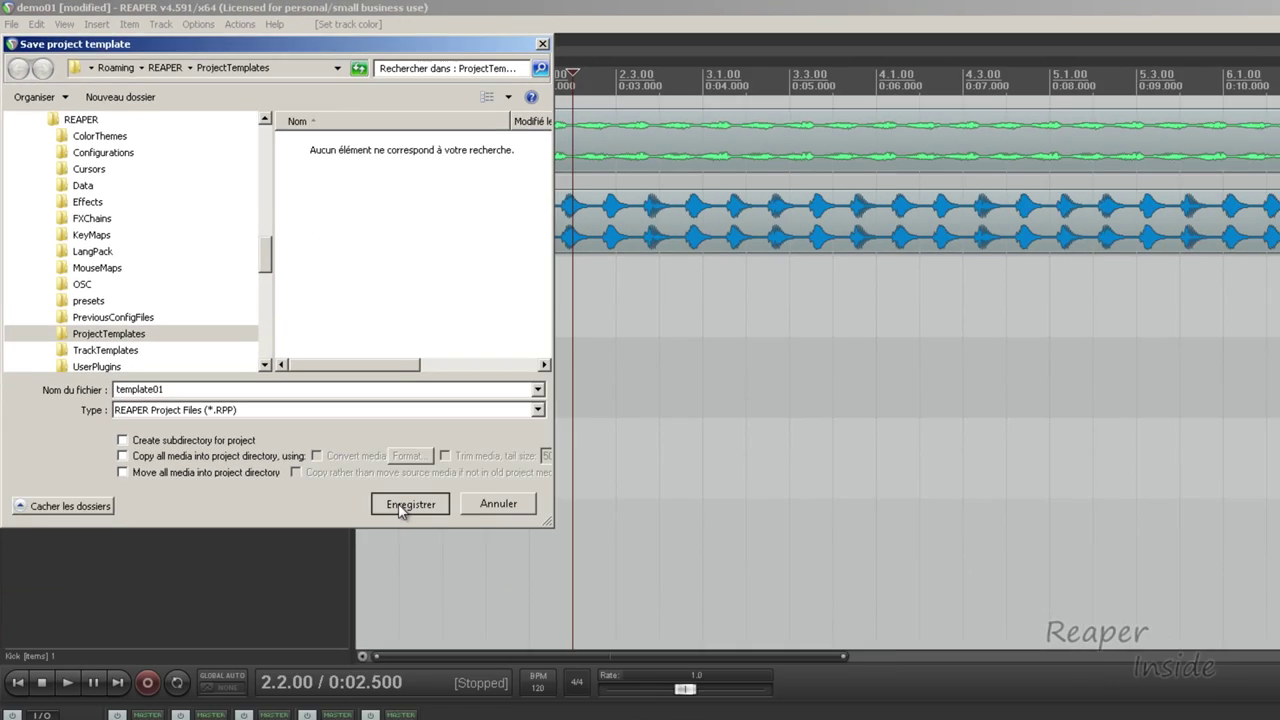
{"action": "left_click", "coordinate": [556, 700]}
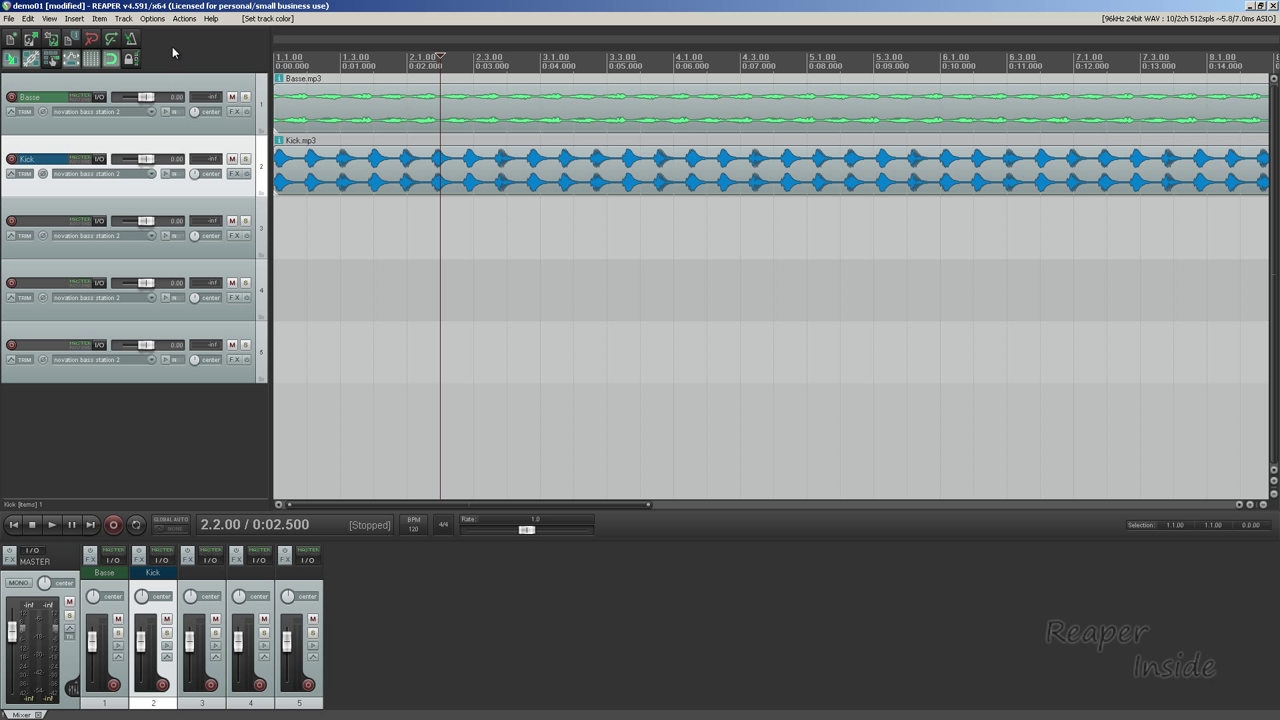
- In the project preferences, choose template01.RPP as the template for new projects and apply the change
{"action": "left_click", "coordinate": [153, 19]}
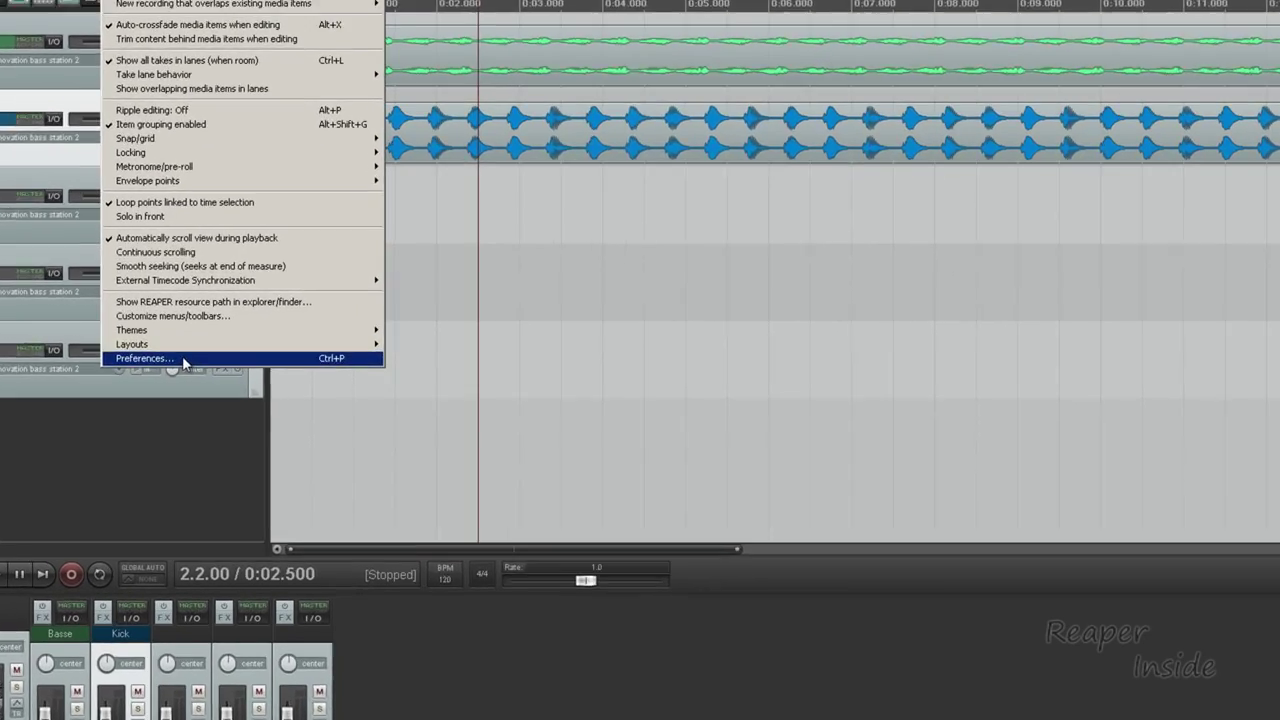
{"action": "left_click", "coordinate": [171, 351]}
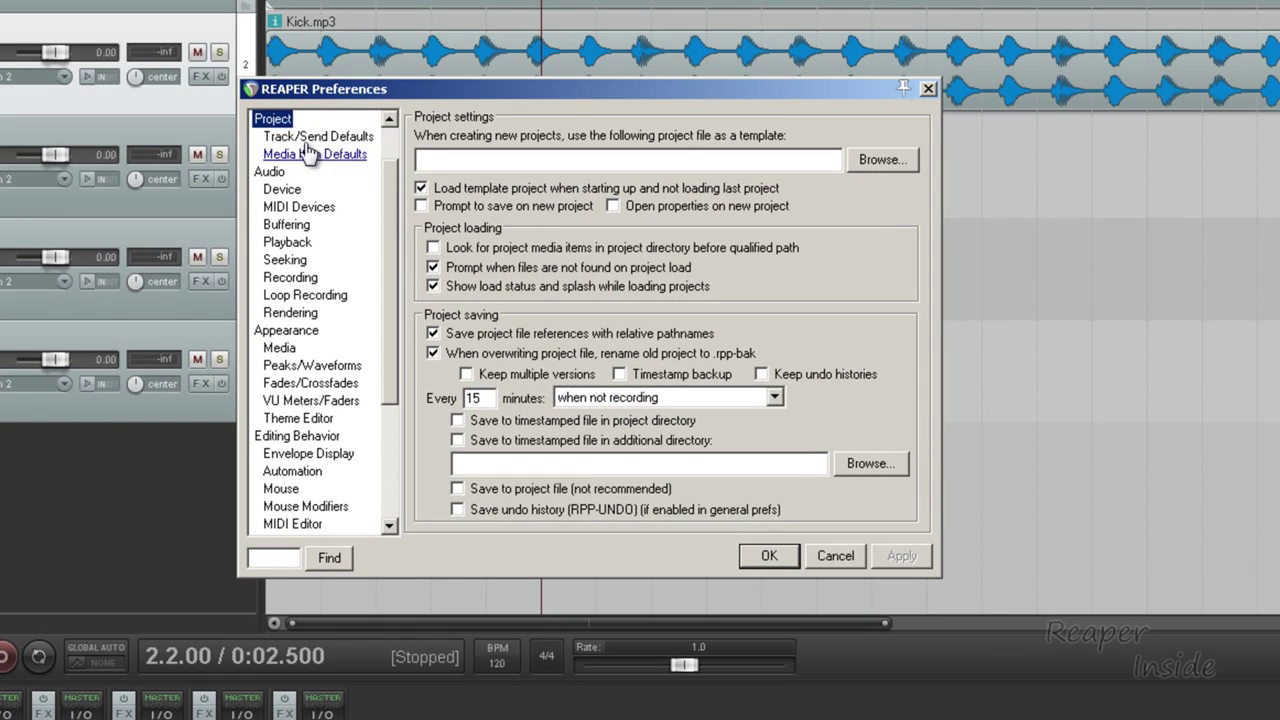
{"action": "left_click", "coordinate": [458, 160]}
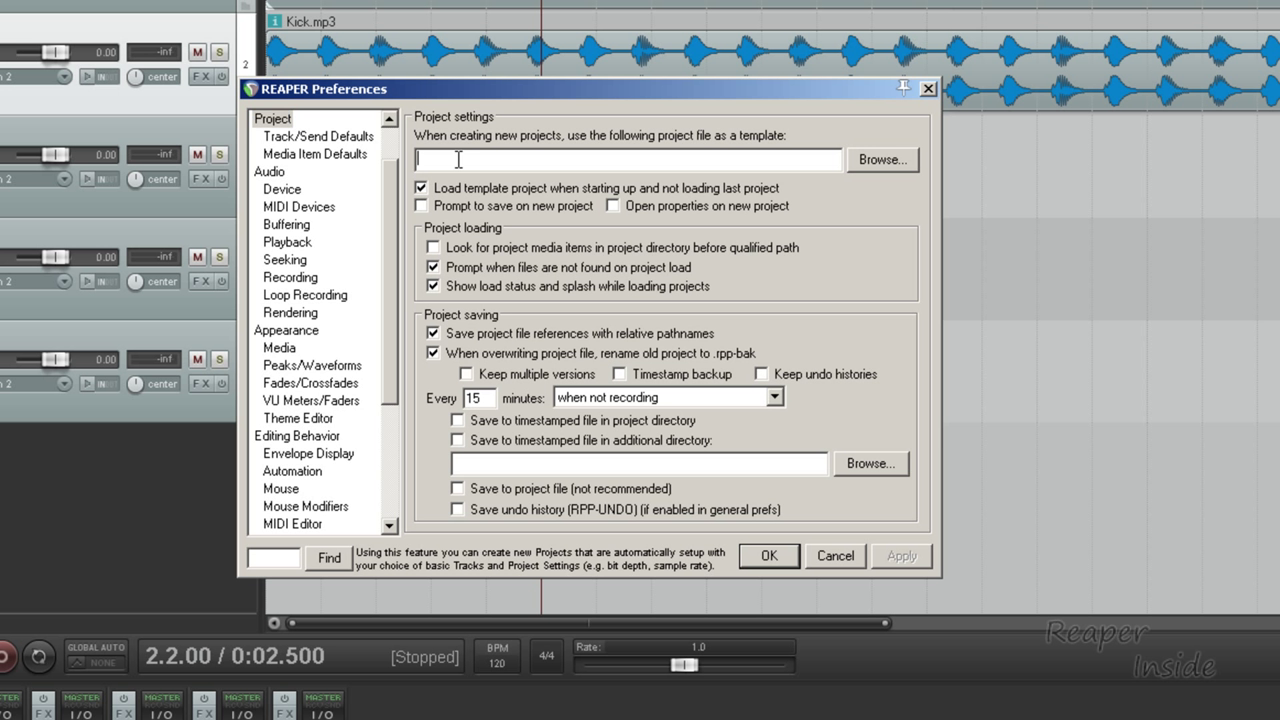
{"action": "left_click", "coordinate": [880, 160]}
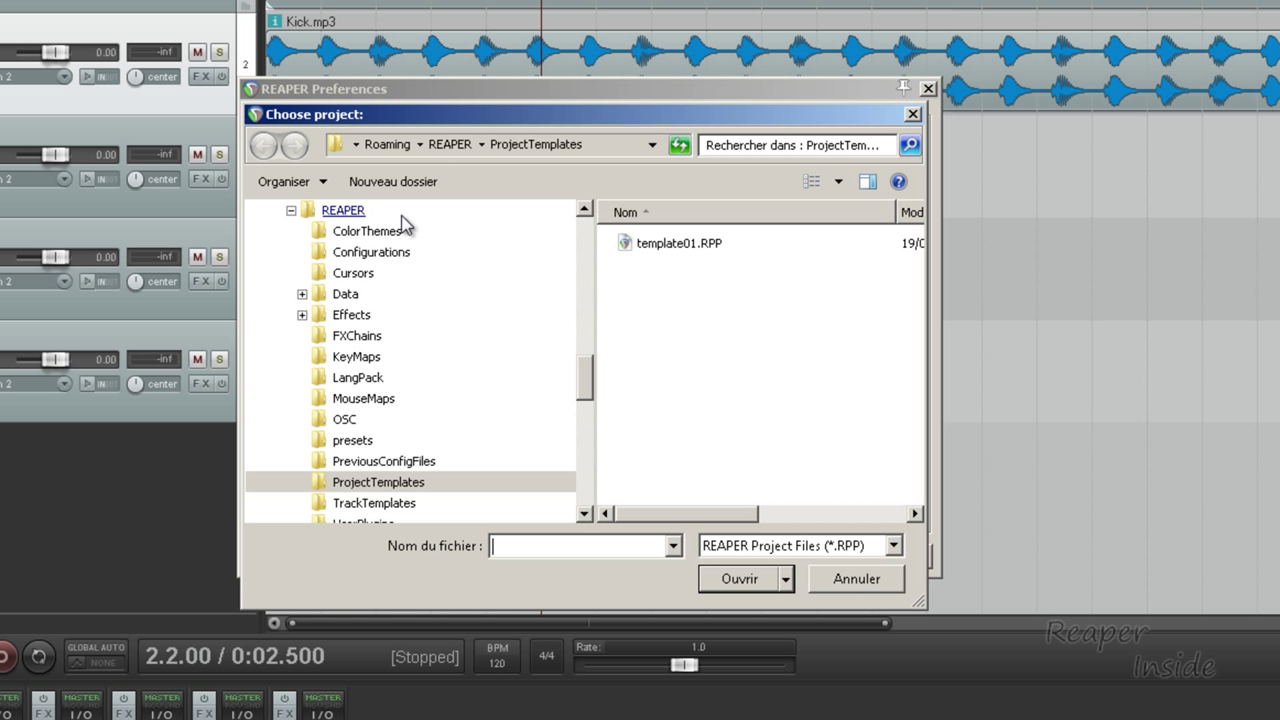
{"action": "left_click", "coordinate": [673, 250]}
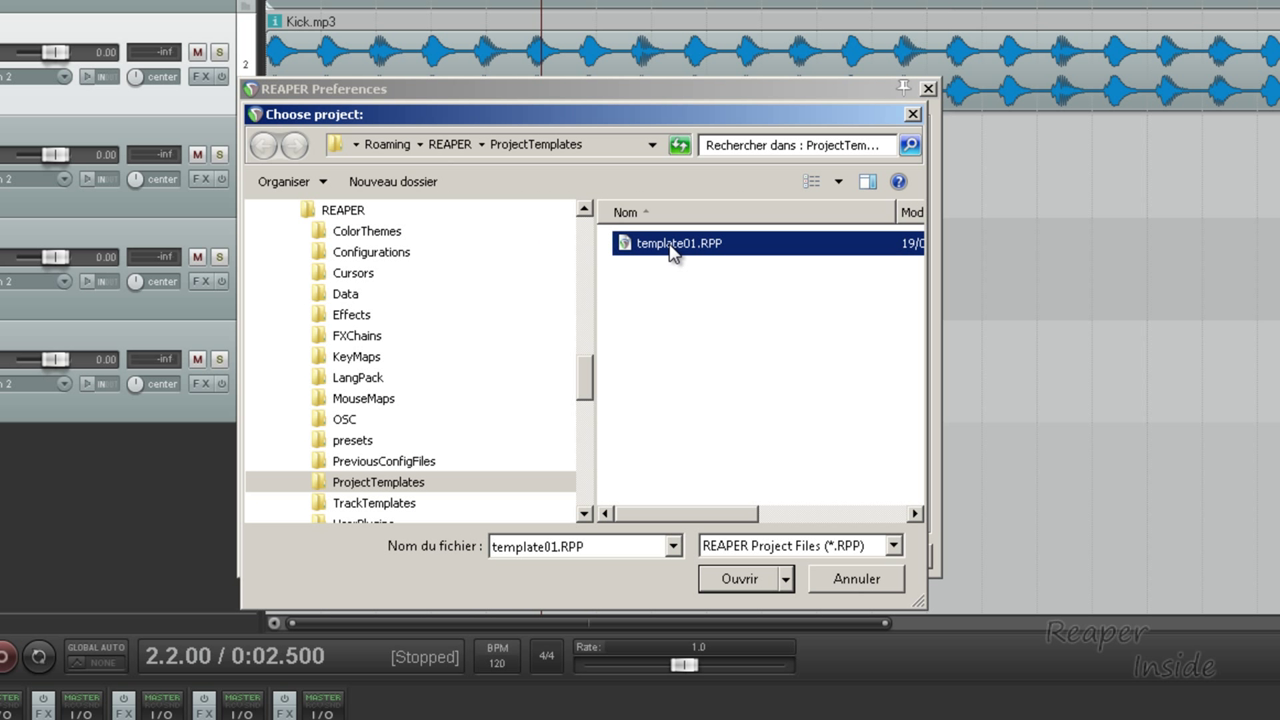
{"action": "left_click", "coordinate": [742, 582]}
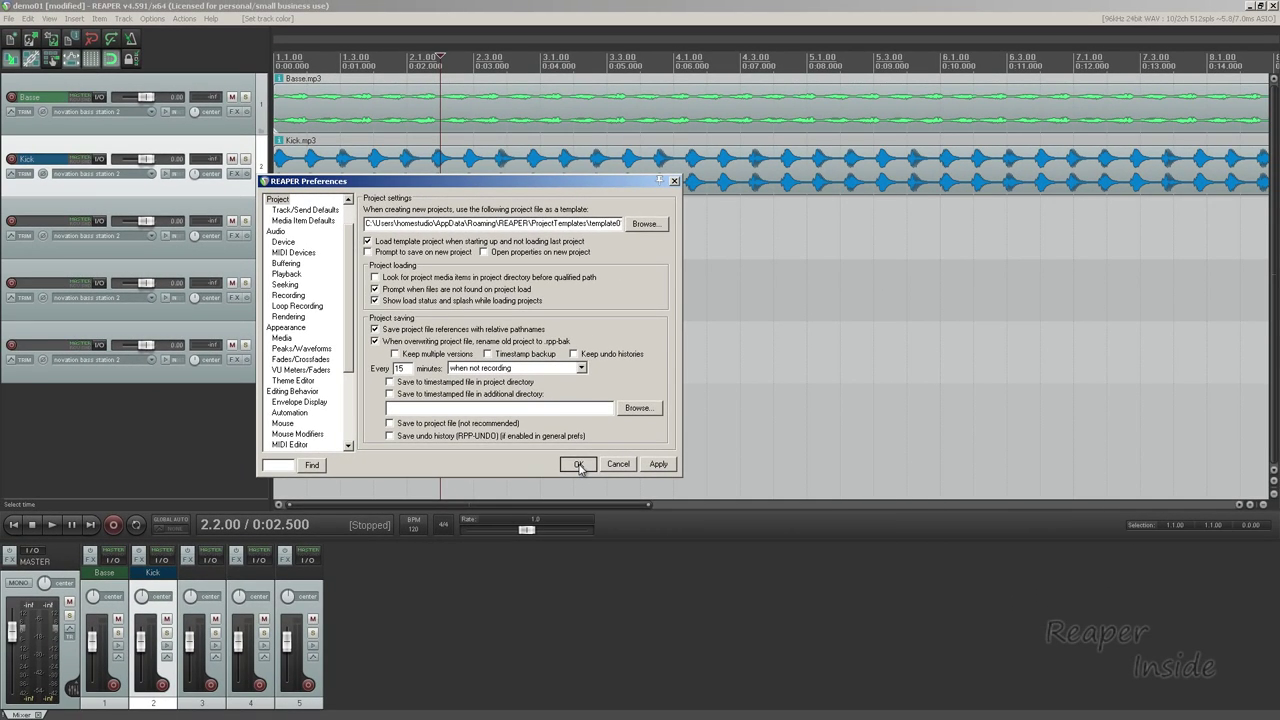
{"action": "left_click", "coordinate": [578, 465]}
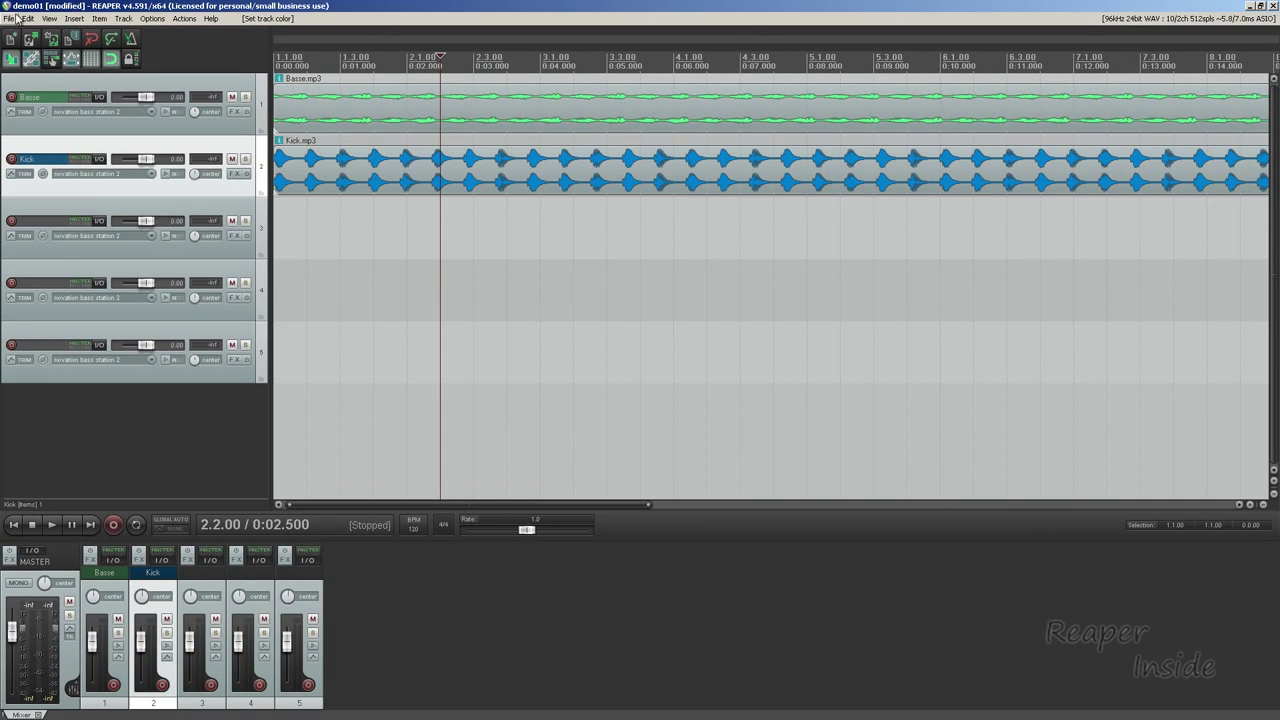
- Quit REAPER without saving the project changes and relaunch it with the last project, demo01
{"action": "double_click", "coordinate": [8, 6]}
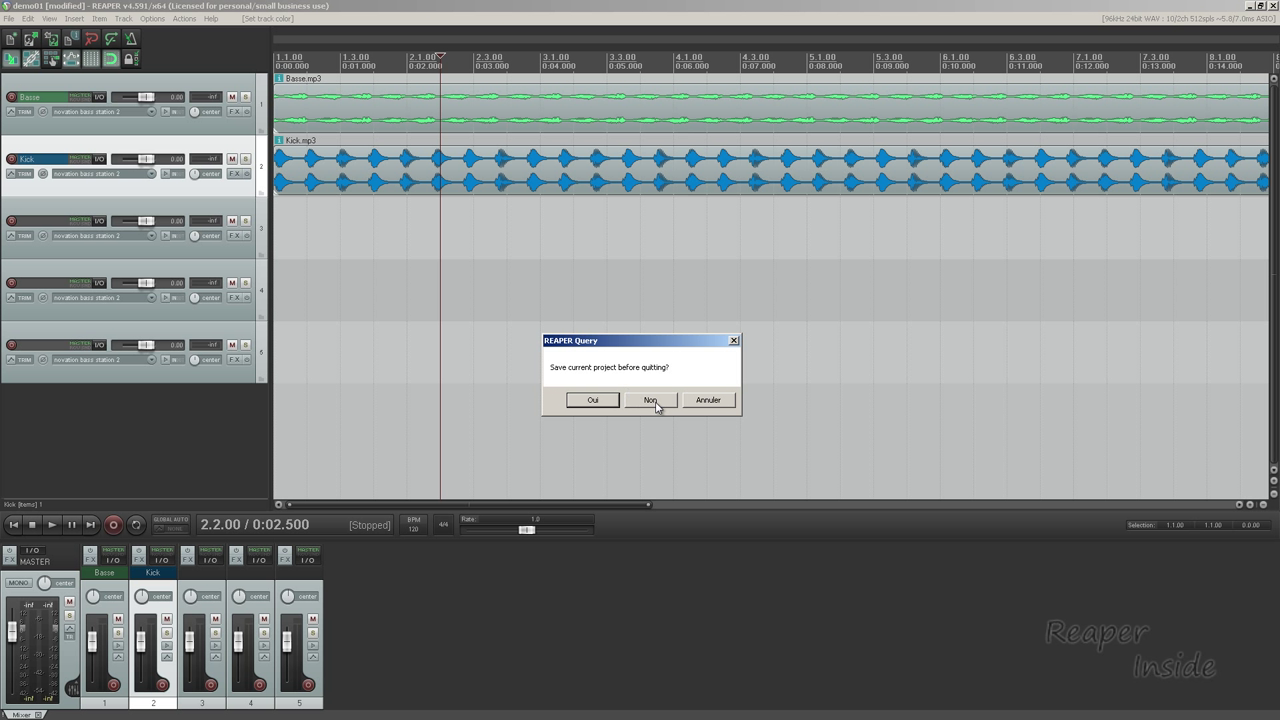
{"action": "left_click", "coordinate": [656, 404]}
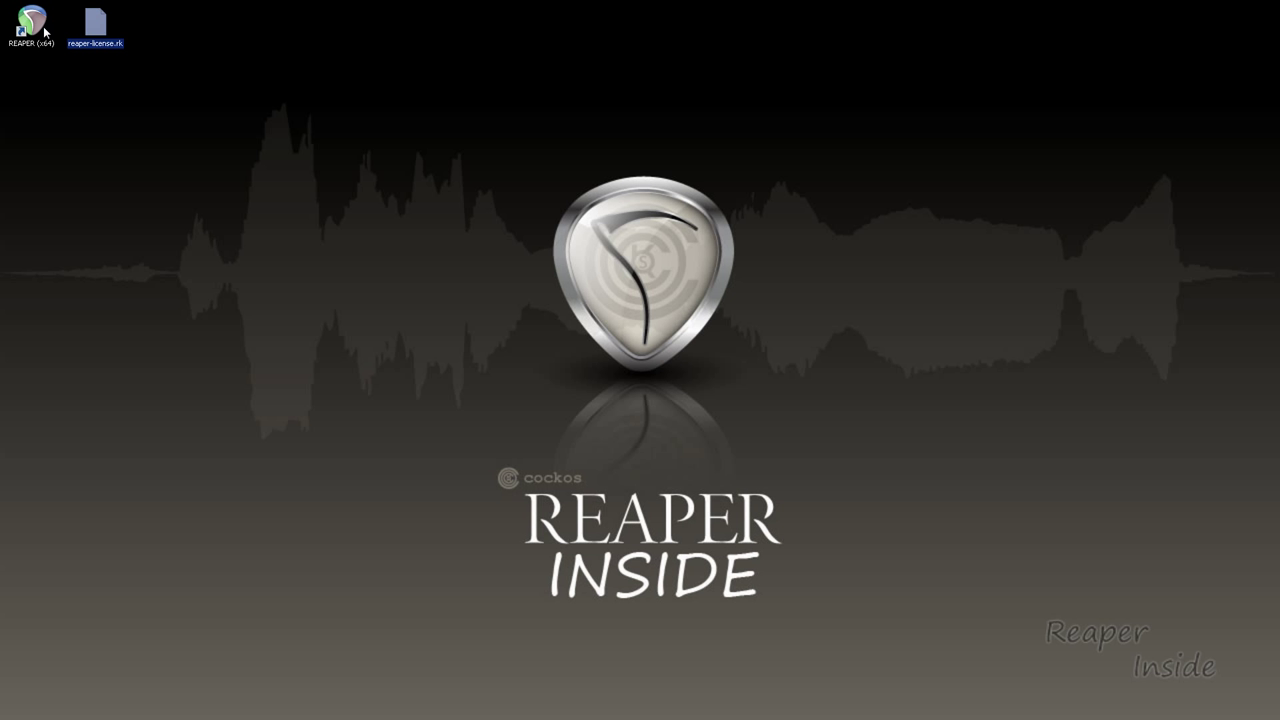
{"action": "double_click", "coordinate": [33, 18]}
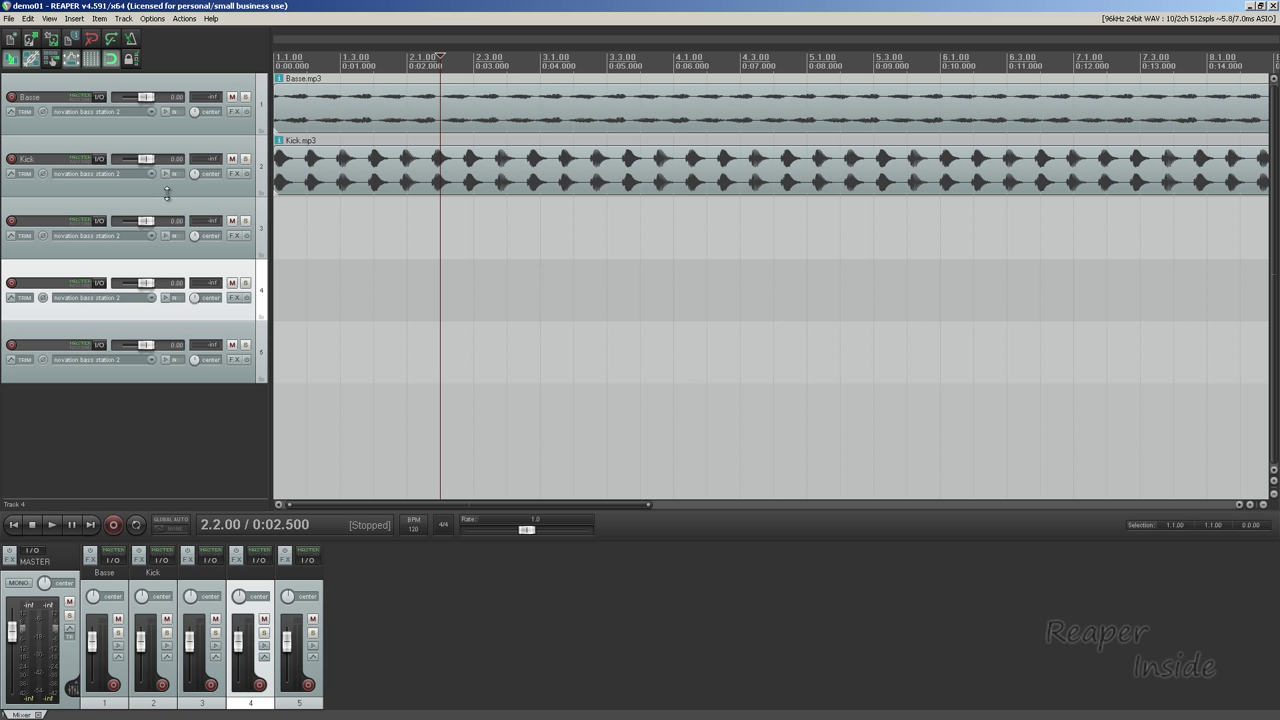
- Quit REAPER again and relaunch it with a new project based on the default template
{"action": "left_click", "coordinate": [8, 18]}
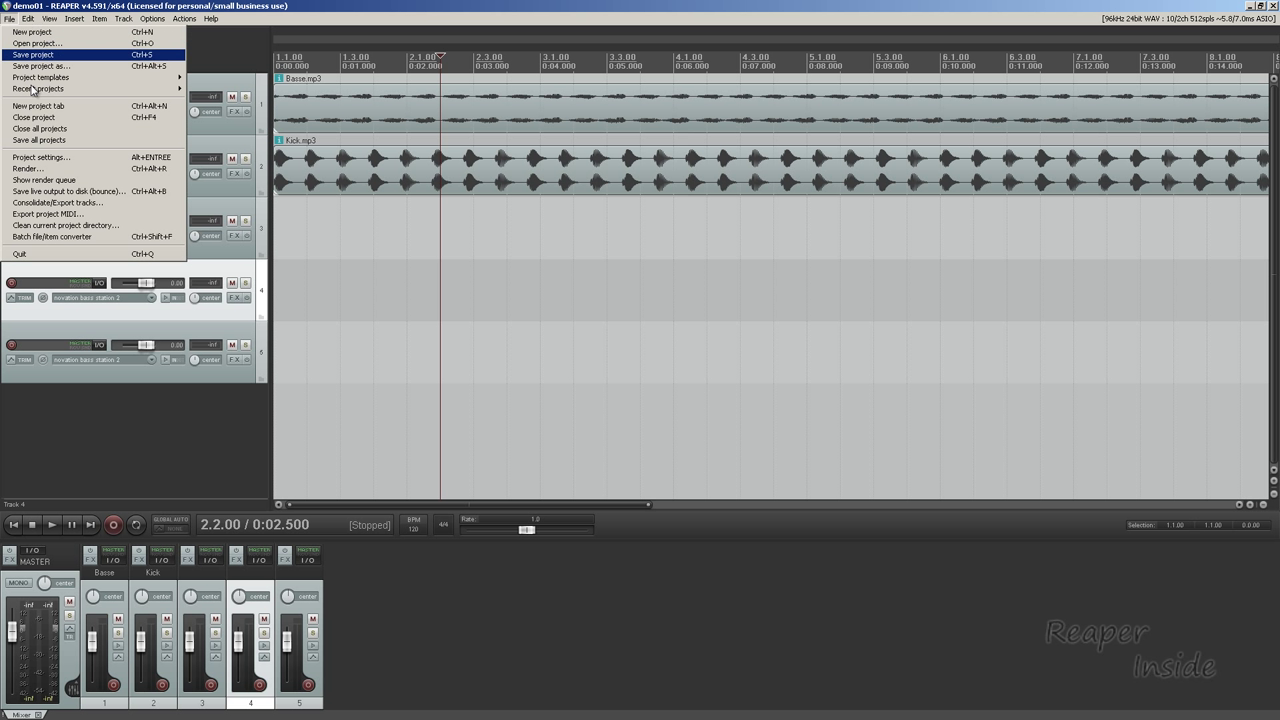
{"action": "left_click", "coordinate": [58, 259]}
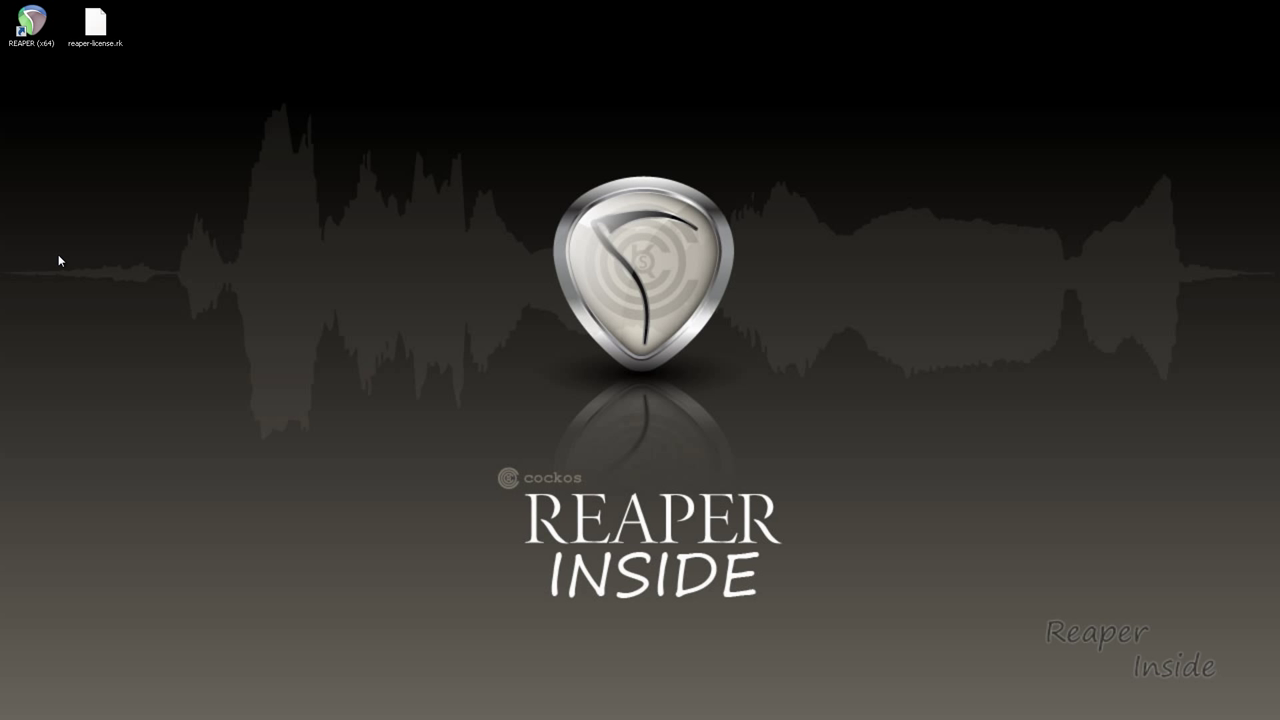
{"action": "double_click", "coordinate": [33, 34]}
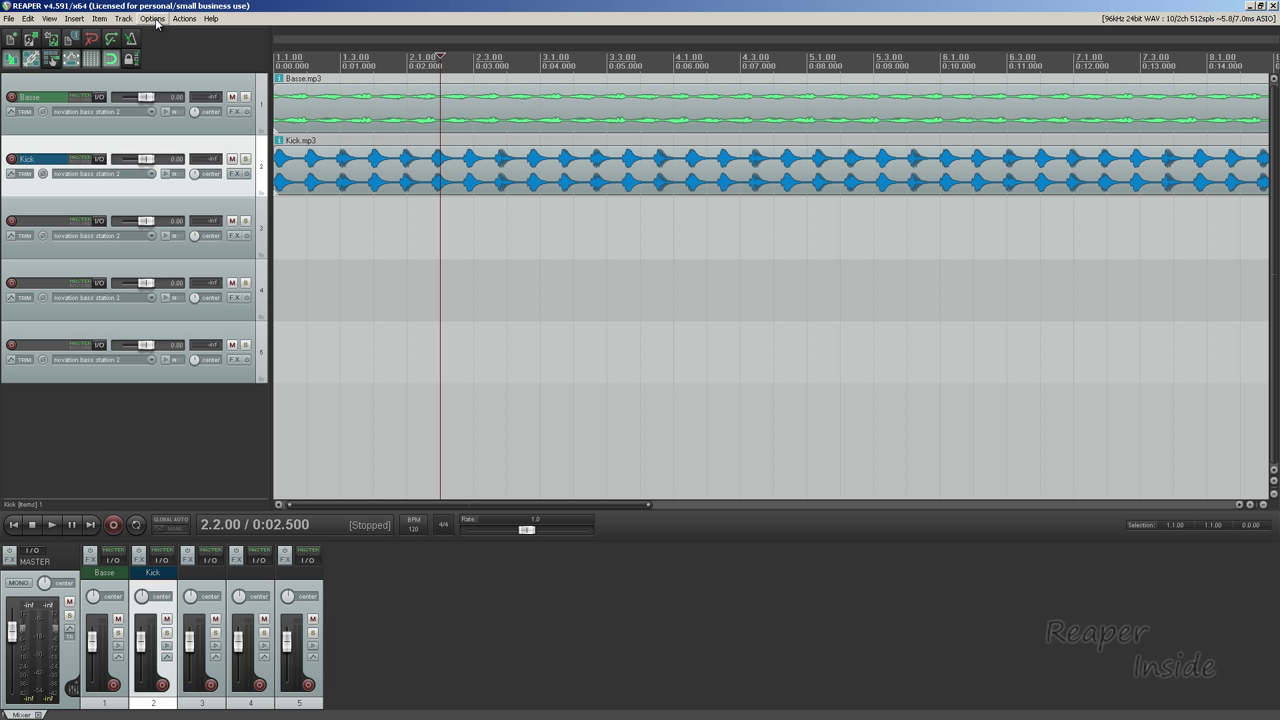
- Close the template-based session, relaunch REAPER with an empty project that skips the template, and close it
{"action": "double_click", "coordinate": [12, 10]}
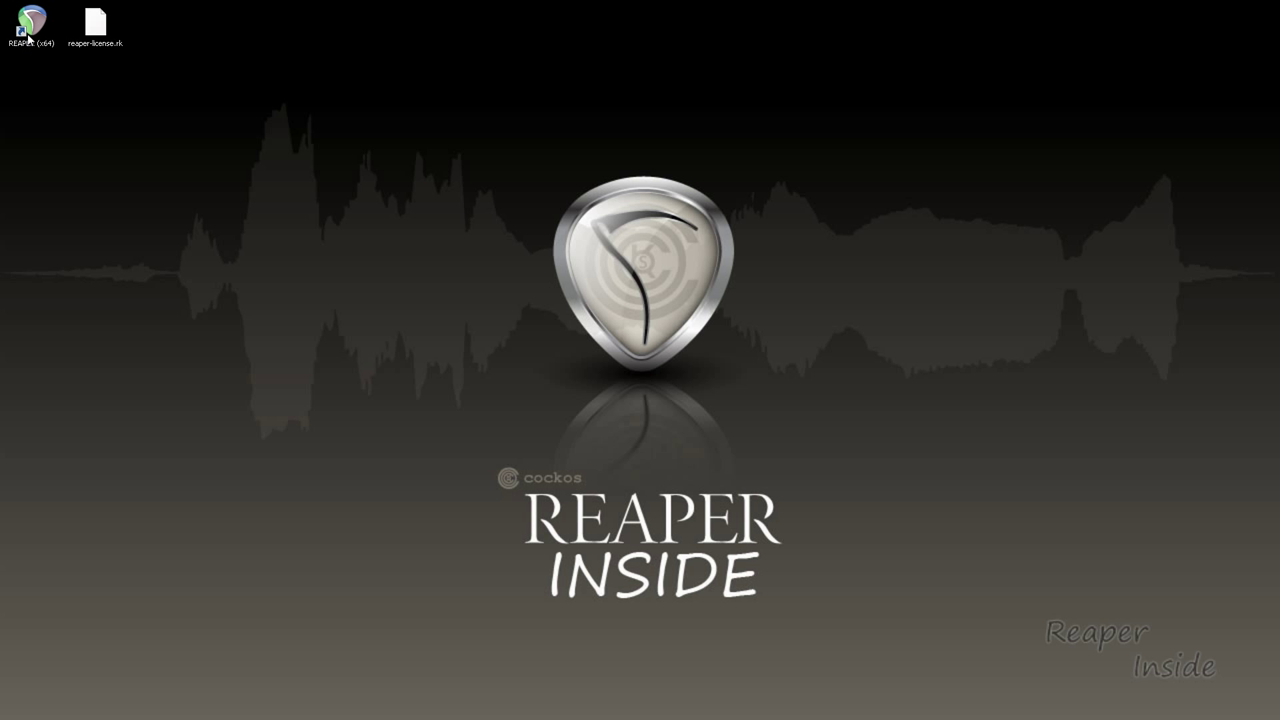
{"action": "double_click", "coordinate": [27, 37]}
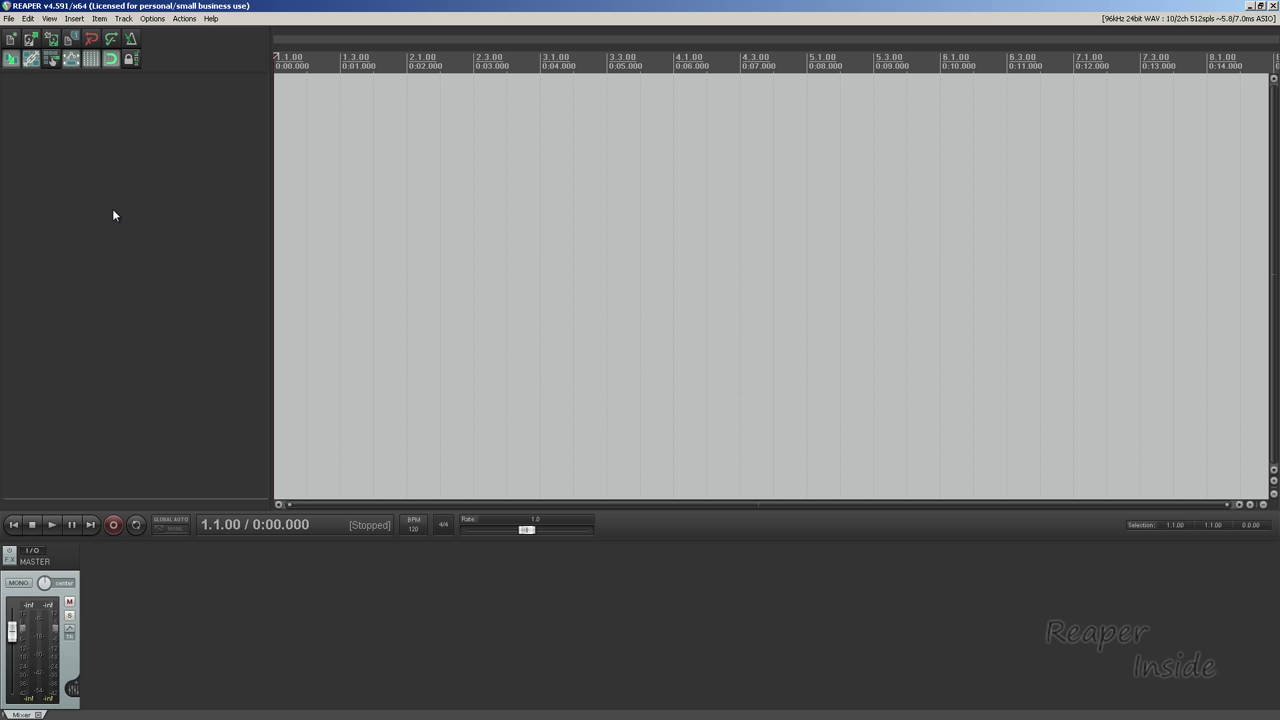
{"action": "double_click", "coordinate": [8, 11]}
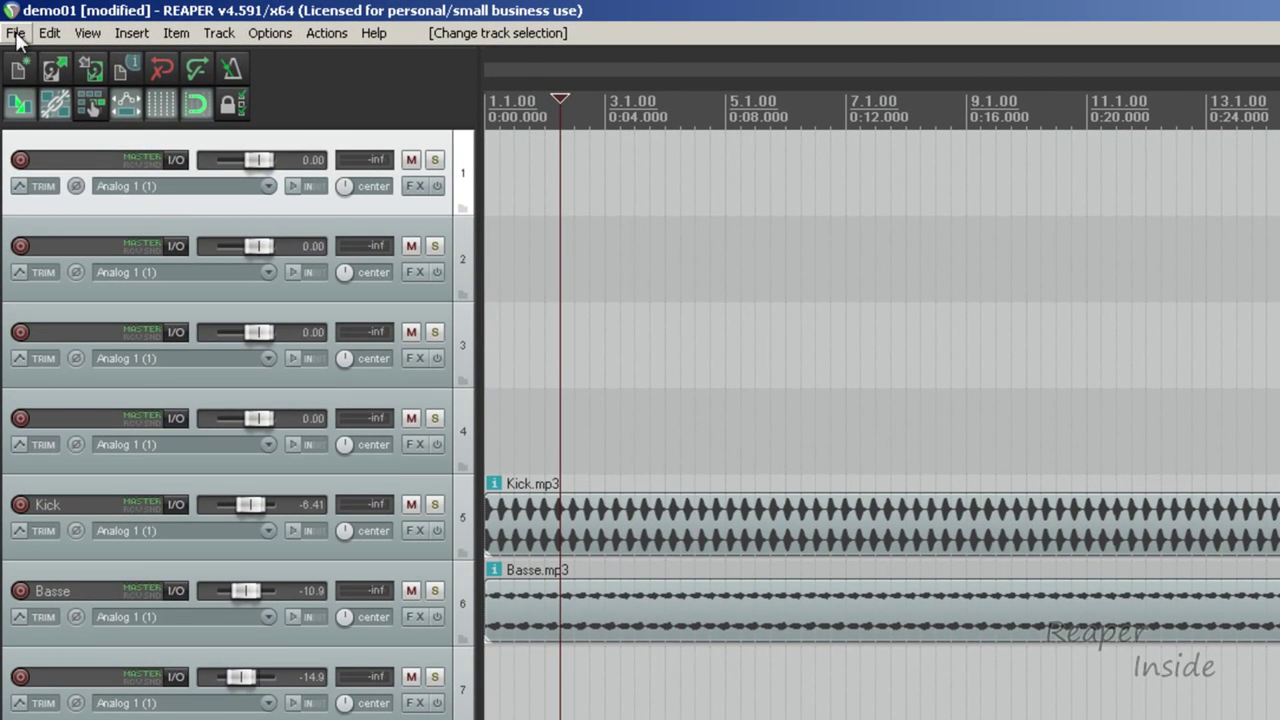
{"action": "left_click", "coordinate": [16, 33]}
{"action": "mouse_move", "coordinate": [325, 40]}
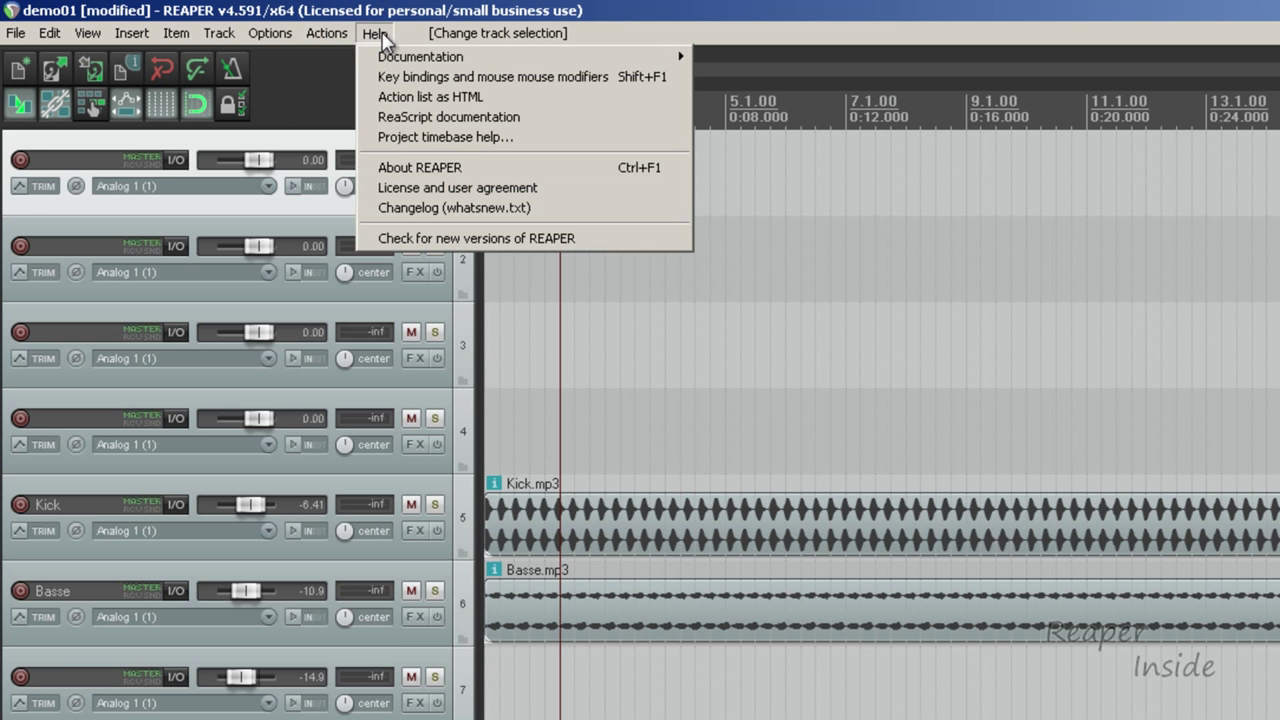
{"action": "mouse_move", "coordinate": [48, 38]}
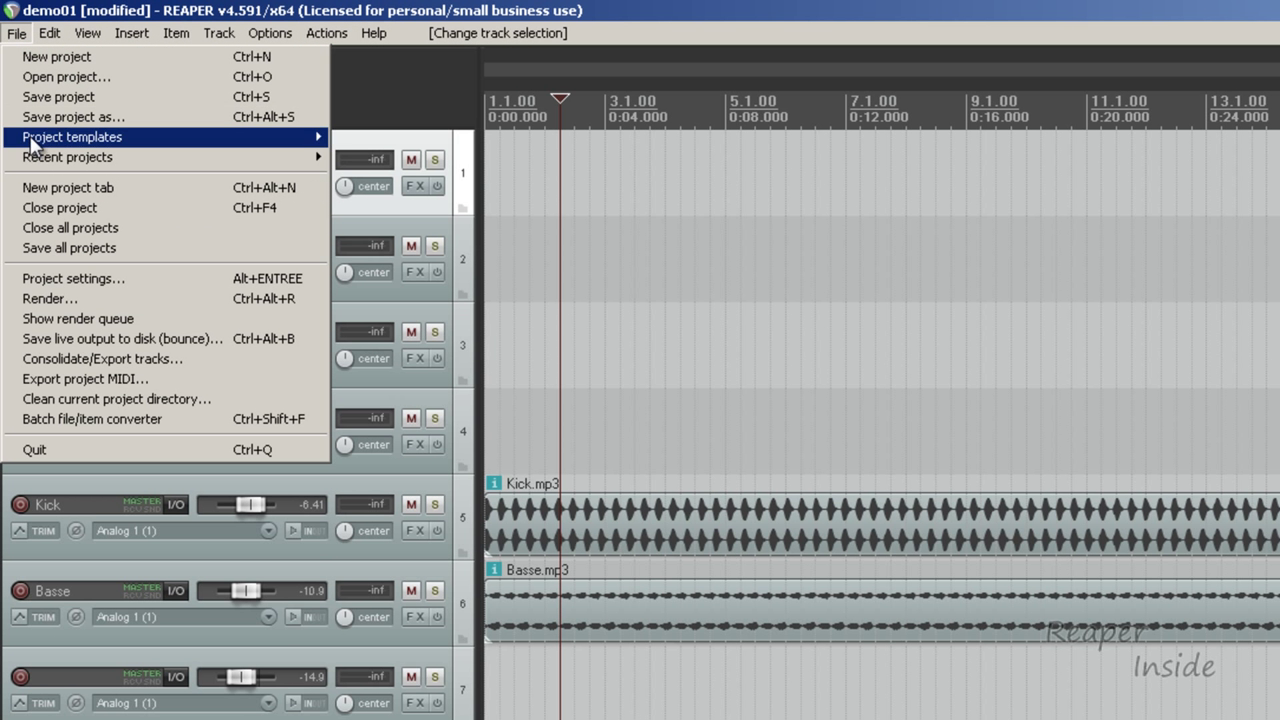
{"action": "mouse_move", "coordinate": [86, 34]}
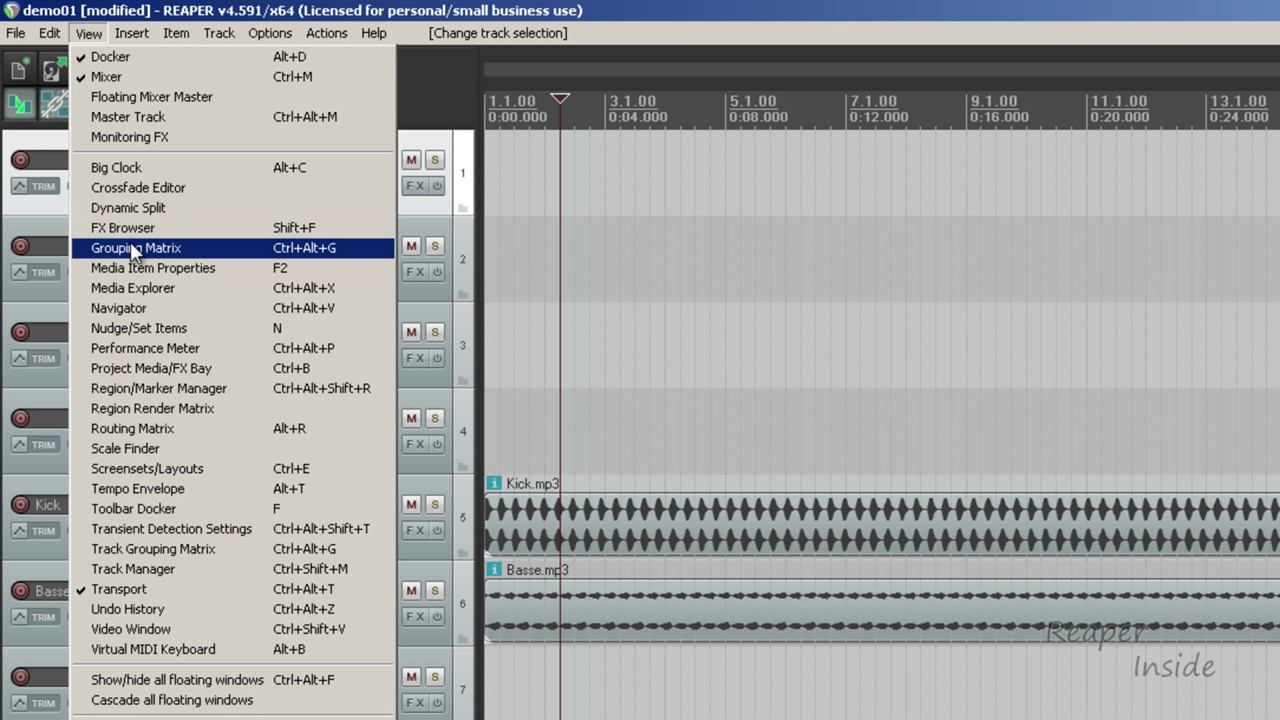
{"action": "mouse_move", "coordinate": [141, 42]}
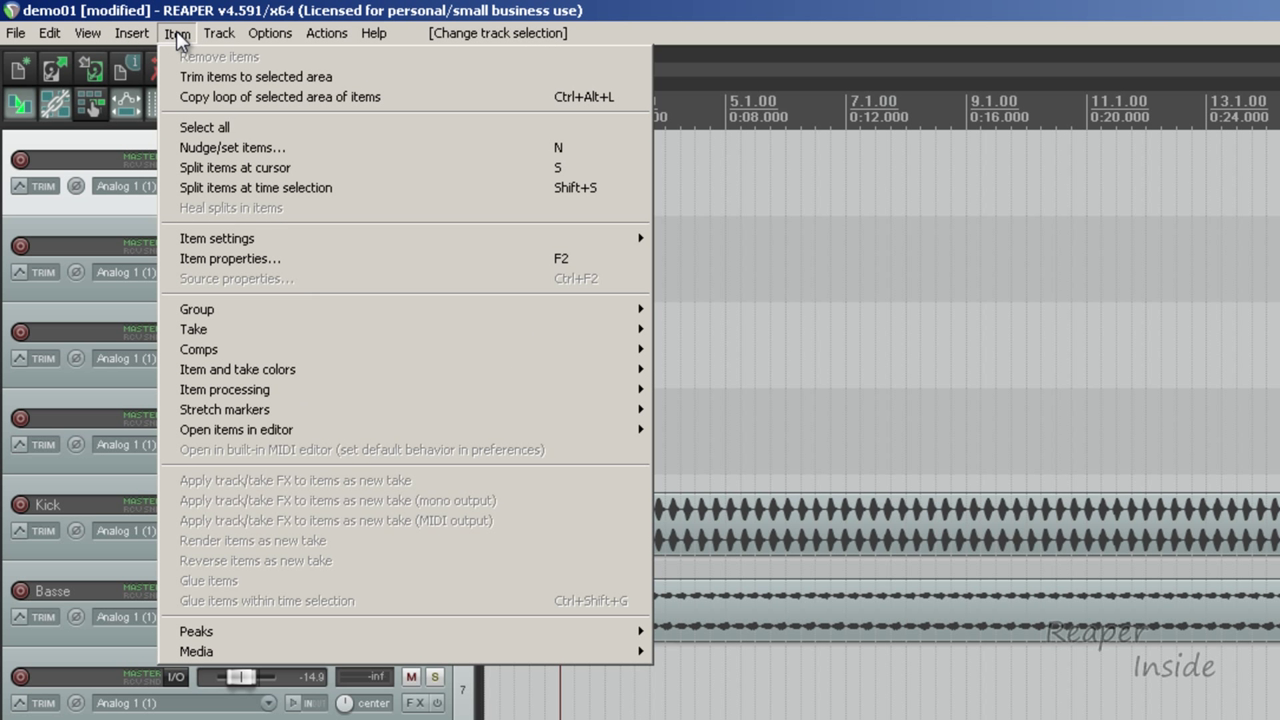
{"action": "mouse_move", "coordinate": [222, 40]}
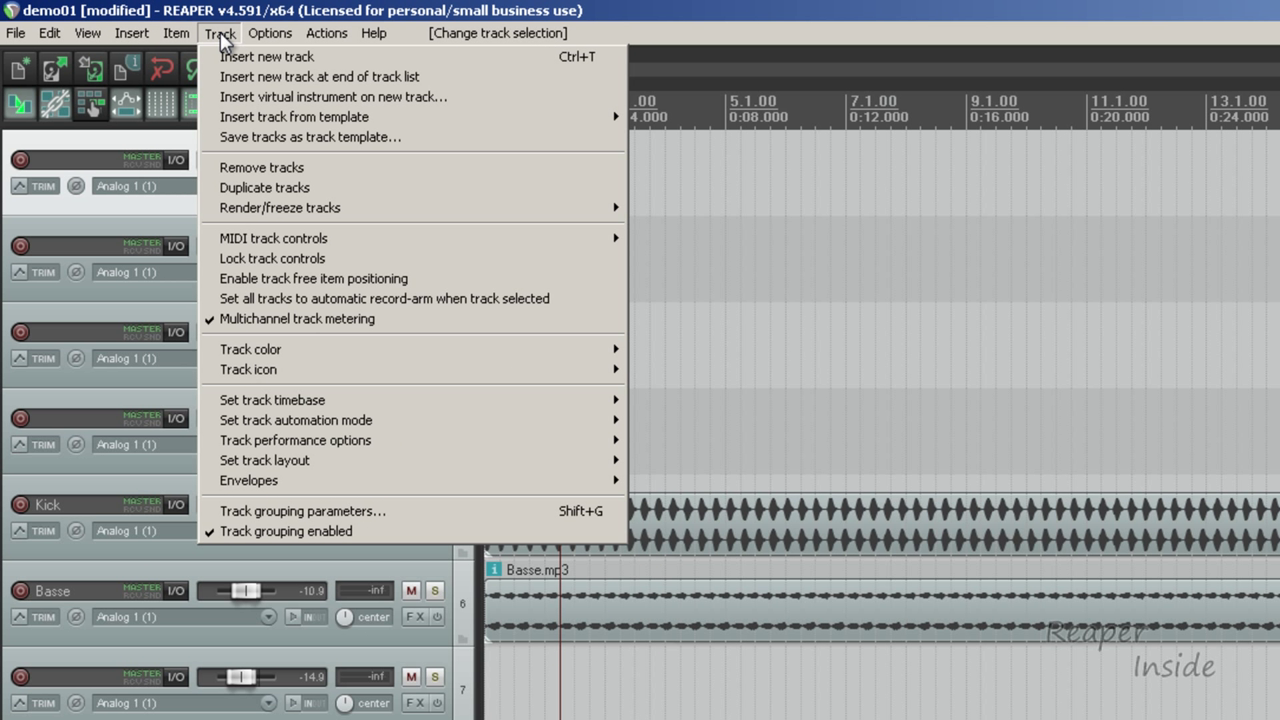
{"action": "left_click", "coordinate": [37, 155]}
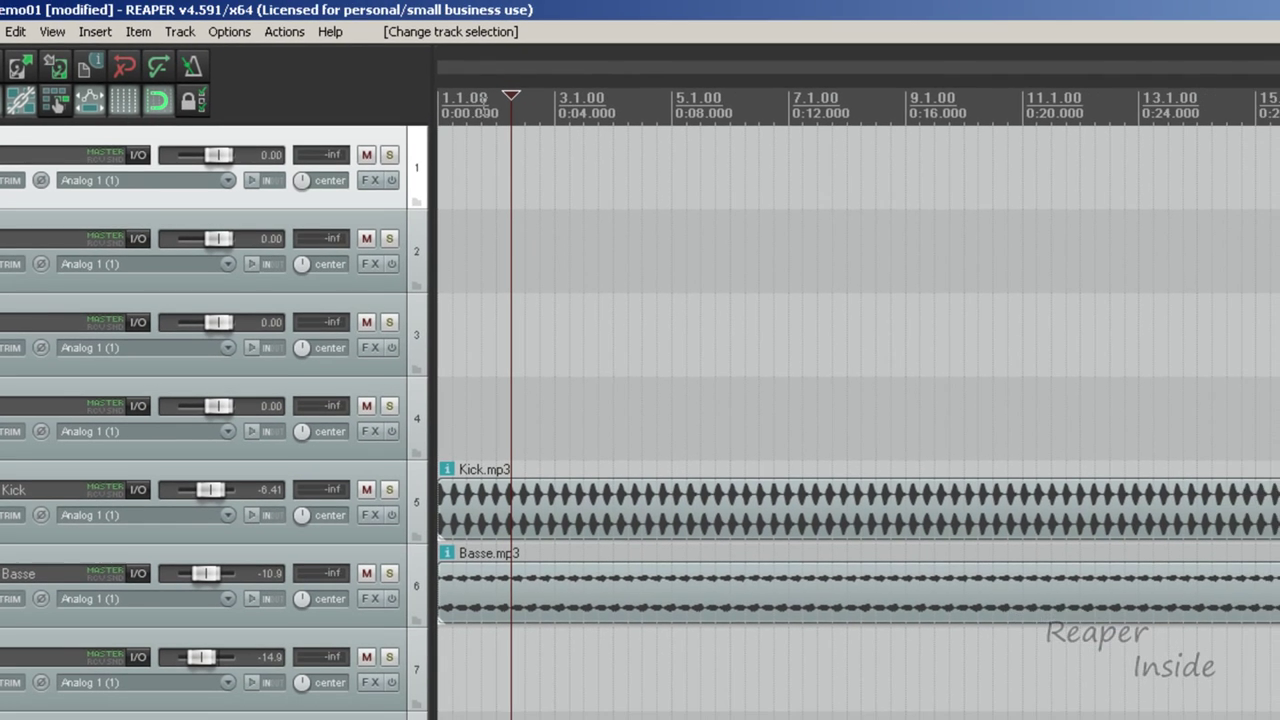
- Place the edit cursor at 0:14.000 on the timeline
{"action": "scroll", "coordinate": [345, 80], "scroll_direction": "down", "scroll_amount": 6}
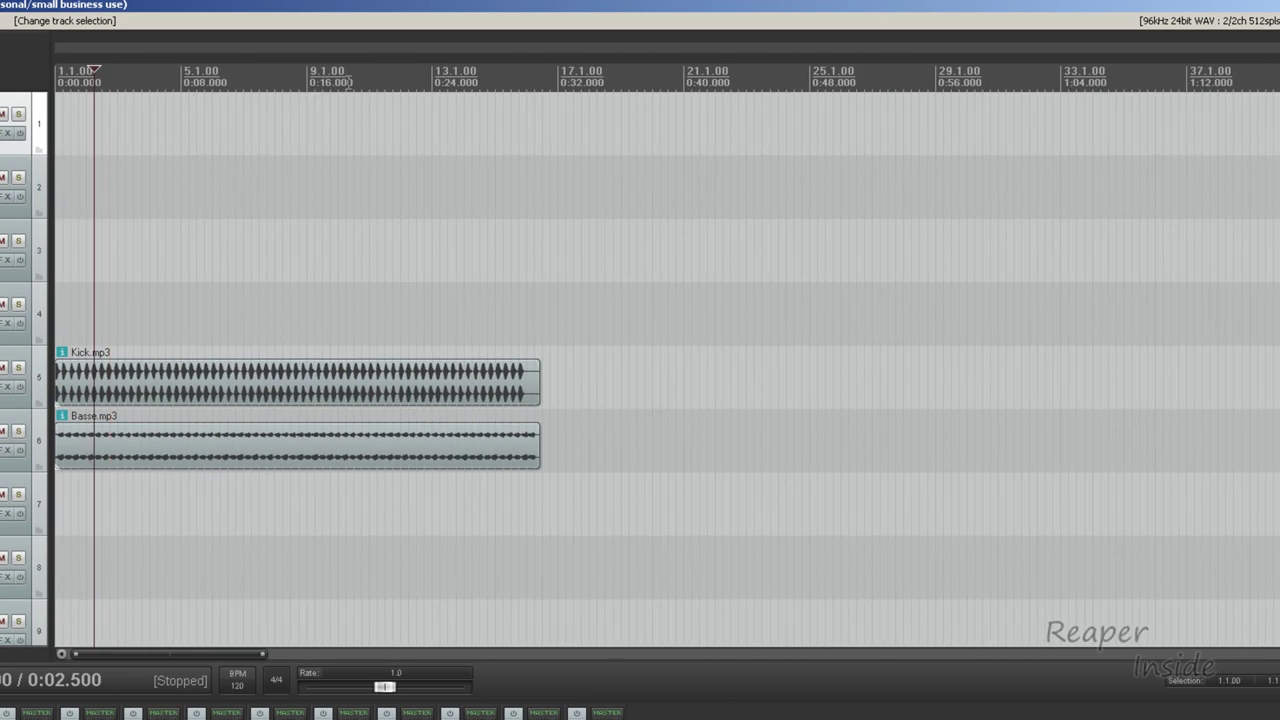
{"action": "scroll", "coordinate": [345, 82], "scroll_direction": "up", "scroll_amount": 8}
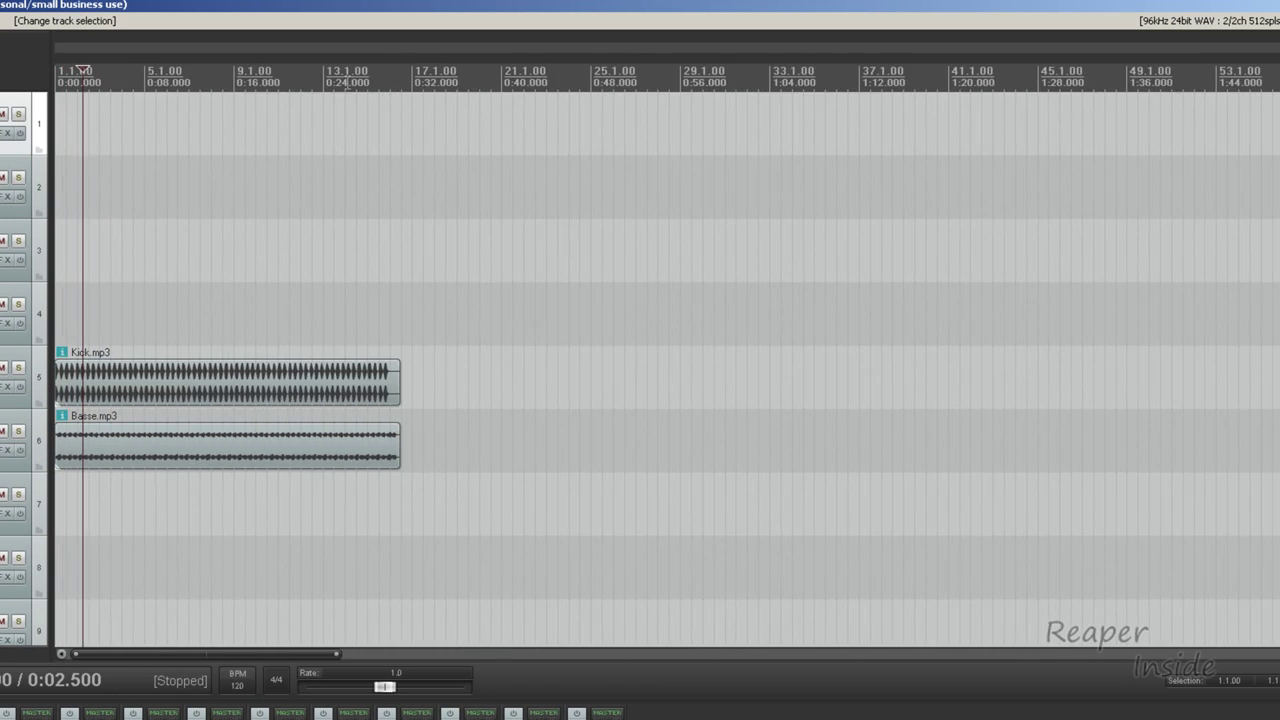
{"action": "scroll", "coordinate": [348, 82], "scroll_direction": "up", "scroll_amount": 5}
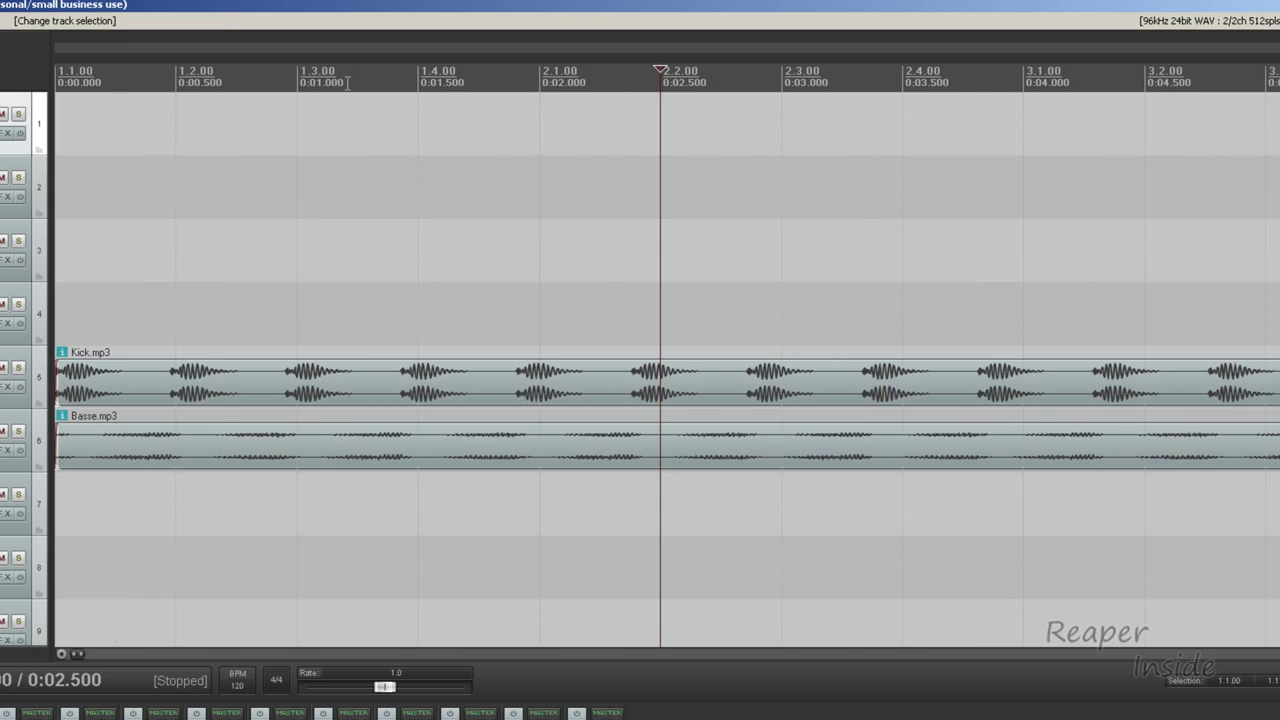
{"action": "scroll", "coordinate": [348, 82], "scroll_direction": "down", "scroll_amount": 10}
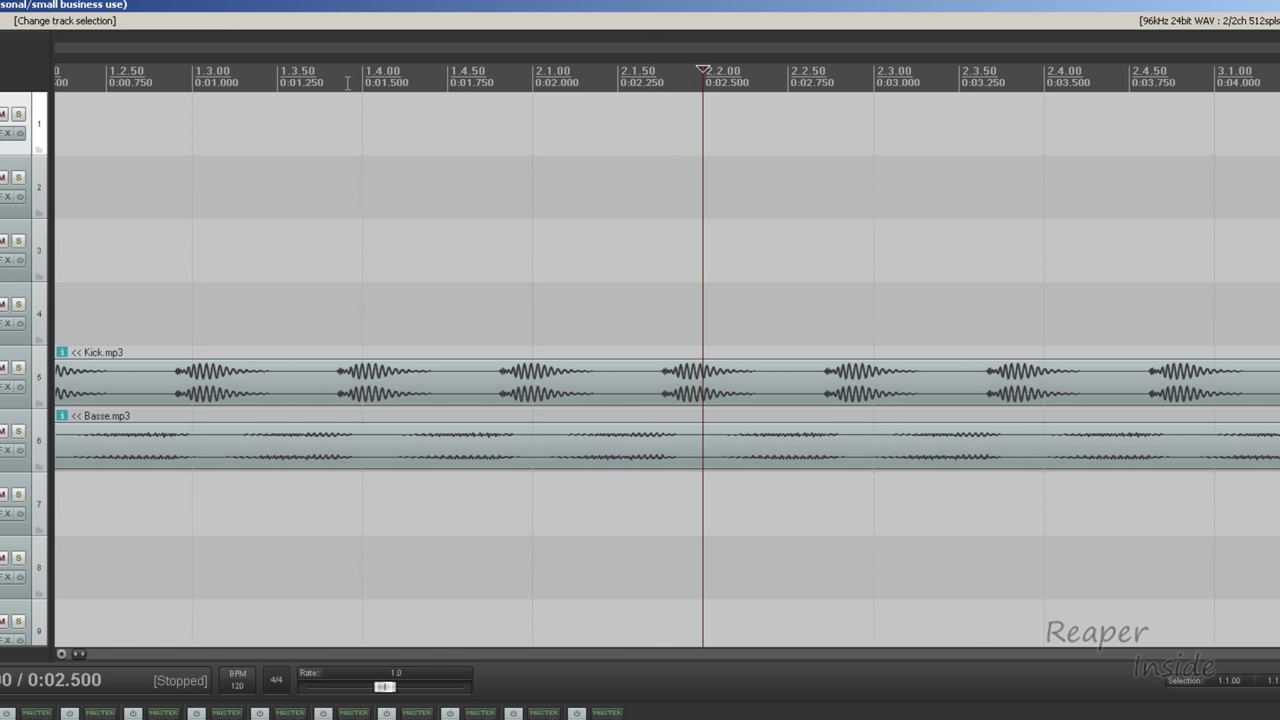
{"action": "scroll", "coordinate": [147, 108], "scroll_direction": "up", "scroll_amount": 2}
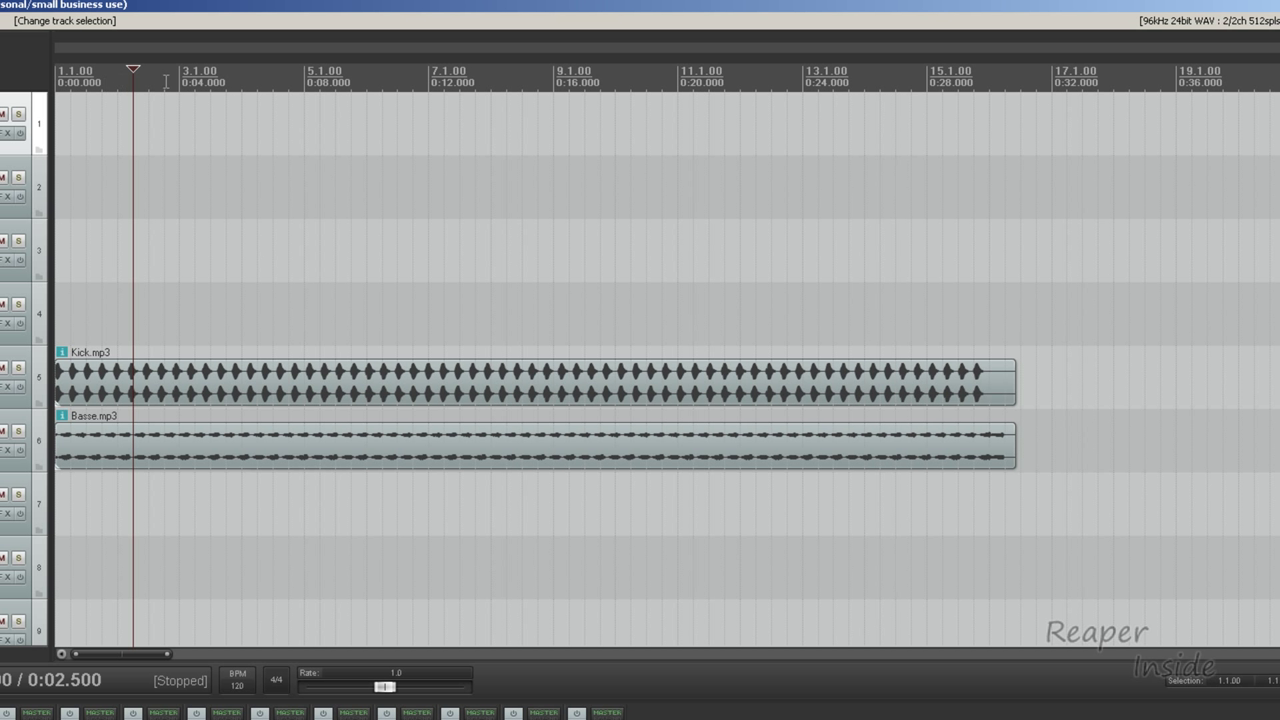
{"action": "left_click", "coordinate": [487, 78]}
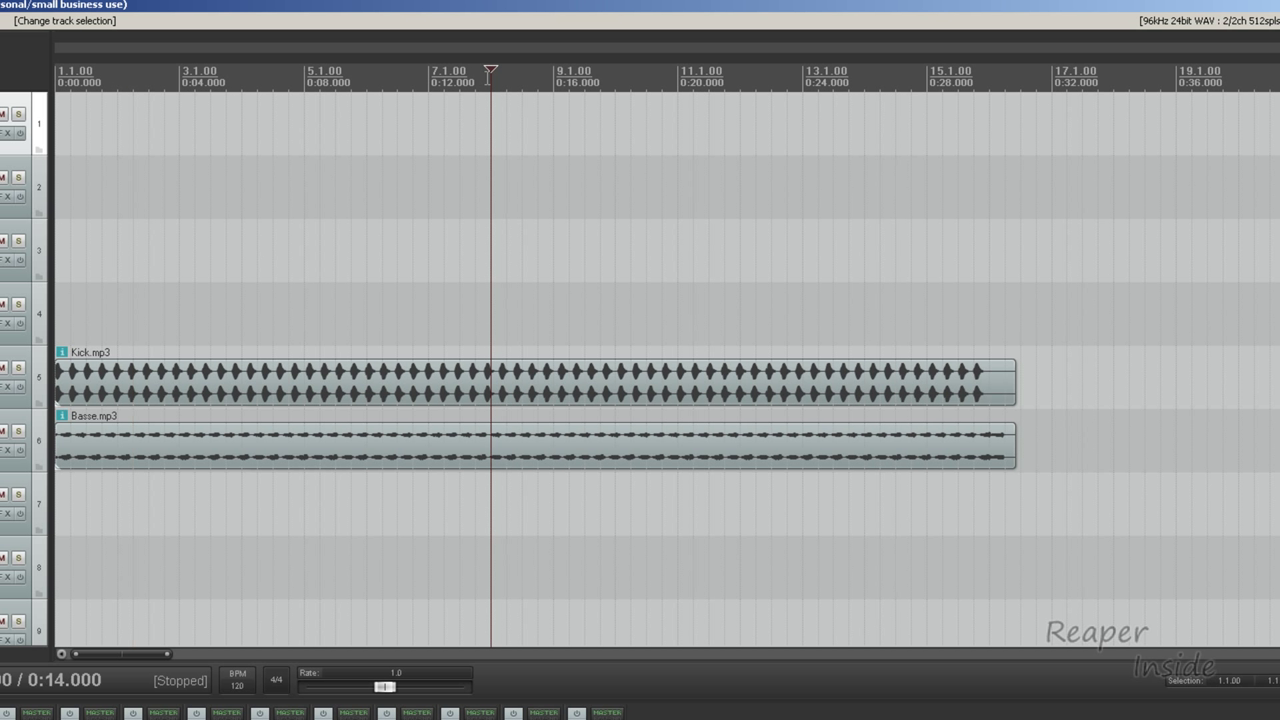
- Switch the timeline ruler to Minutes:Seconds and restore Measures.Beats / Minutes:Seconds
{"action": "right_click", "coordinate": [487, 78]}
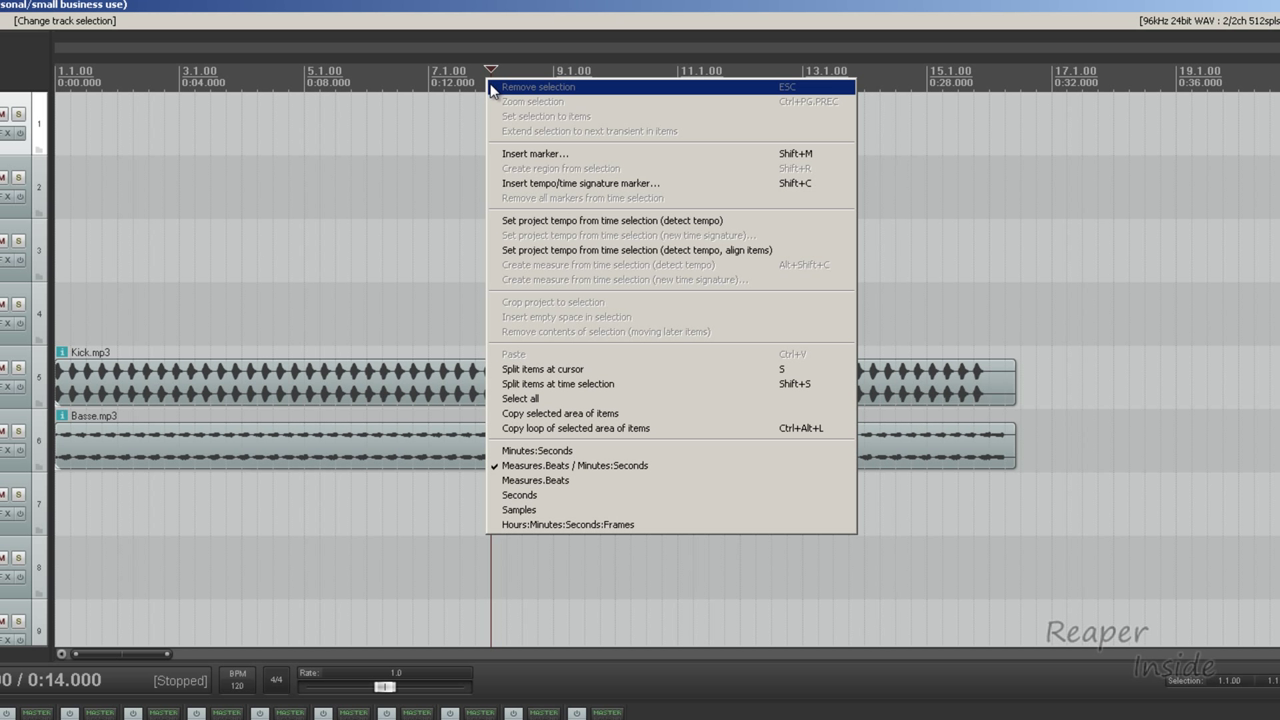
{"action": "left_click", "coordinate": [537, 450]}
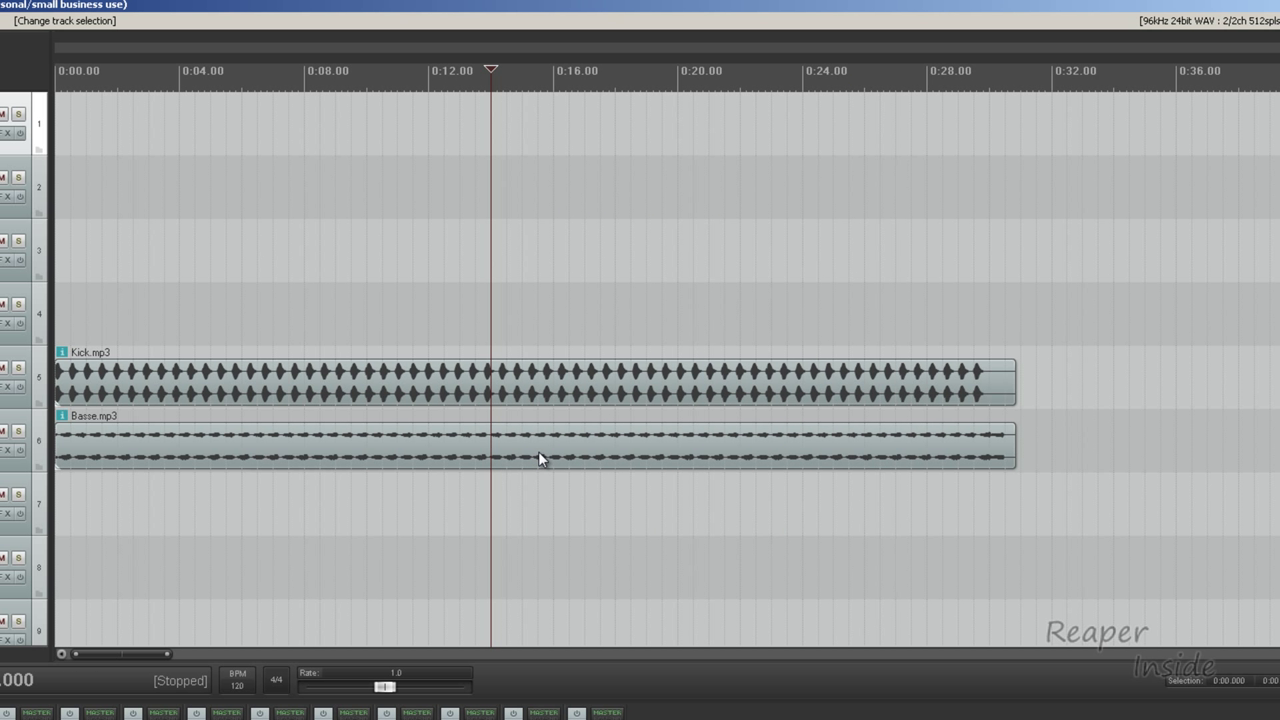
{"action": "right_click", "coordinate": [147, 74]}
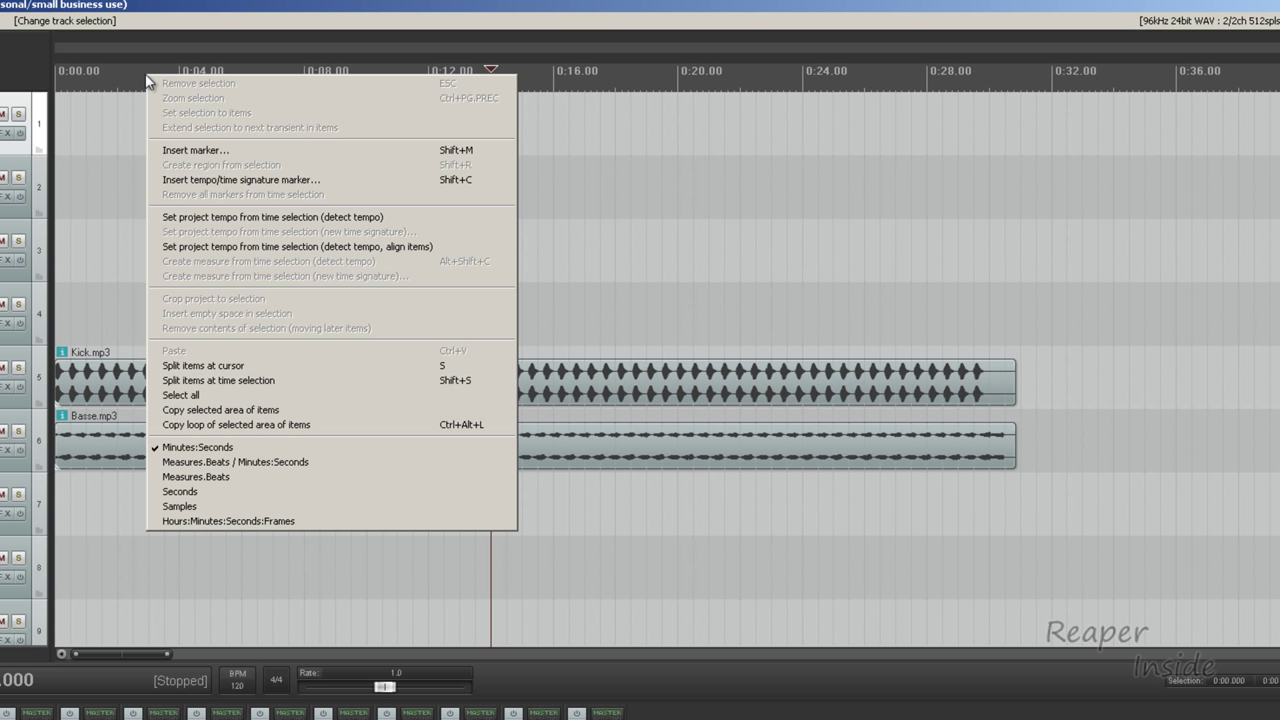
{"action": "left_click", "coordinate": [235, 462]}
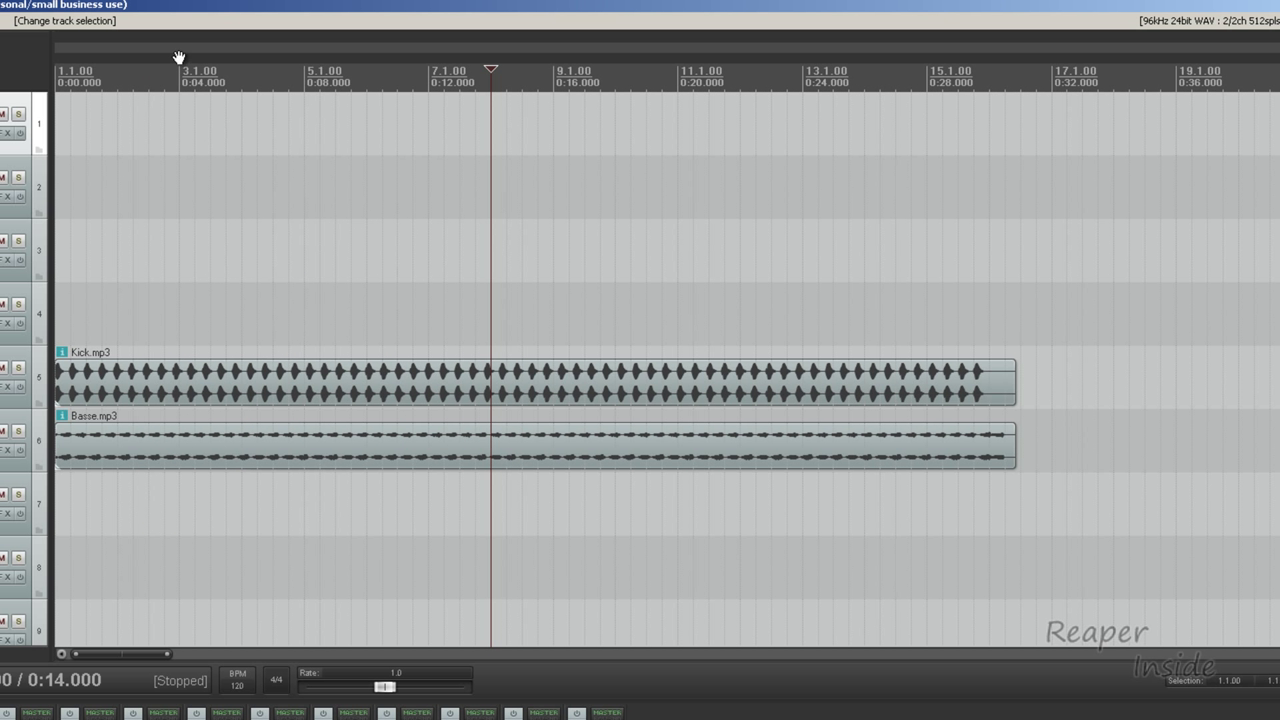
- Try the timeline ruler in Measures.Beats and in Seconds, and return it to Measures.Beats / Minutes:Seconds
{"action": "right_click", "coordinate": [173, 72]}
{"action": "left_click", "coordinate": [227, 477]}
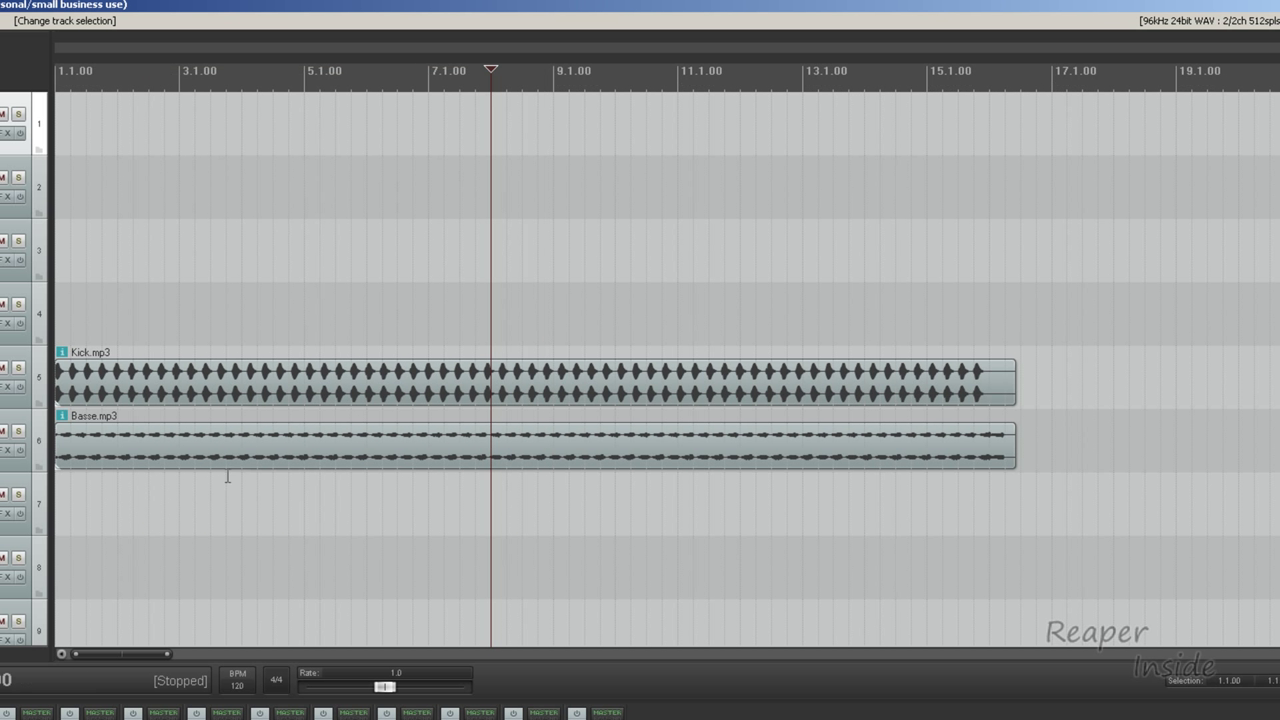
{"action": "right_click", "coordinate": [140, 79]}
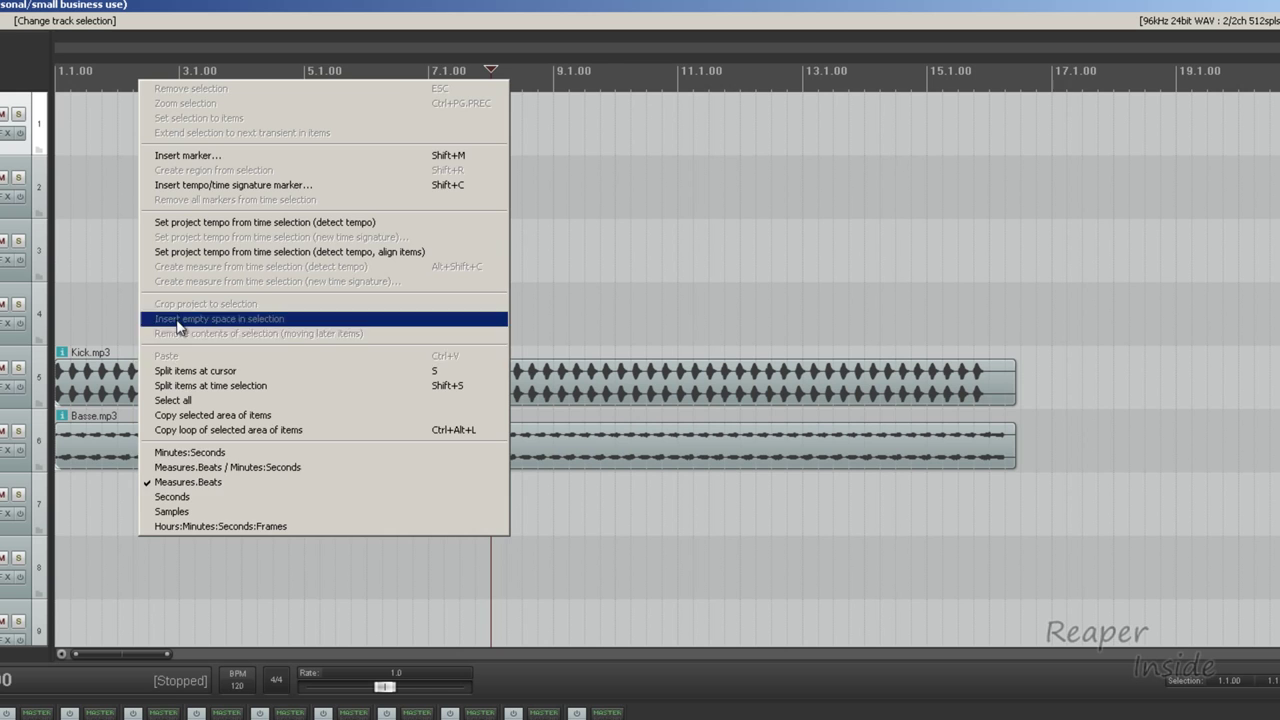
{"action": "left_click", "coordinate": [196, 494]}
{"action": "right_click", "coordinate": [148, 72]}
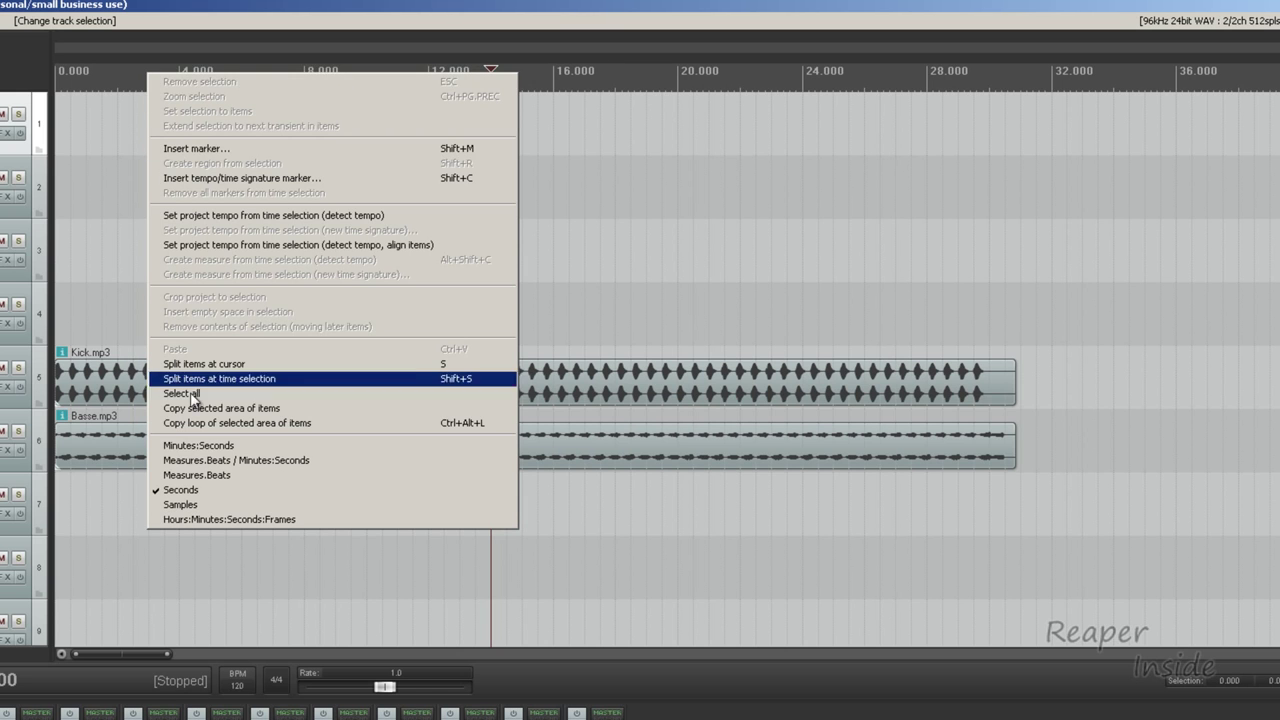
{"action": "left_click", "coordinate": [215, 461]}
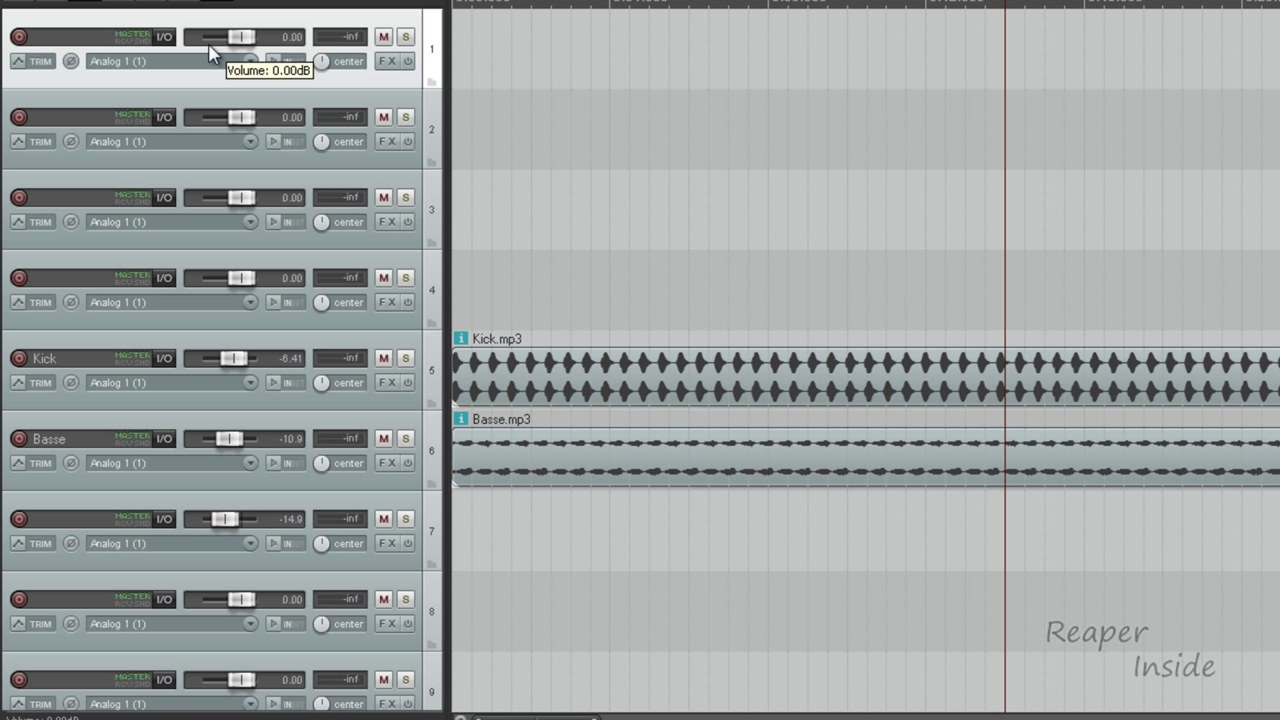
- Enlarge the track heights and move the Basse.mp3 item from the Basse track up to track 4
{"action": "key", "text": "Down"}
{"action": "scroll", "coordinate": [223, 80], "scroll_direction": "up", "scroll_amount": 5}
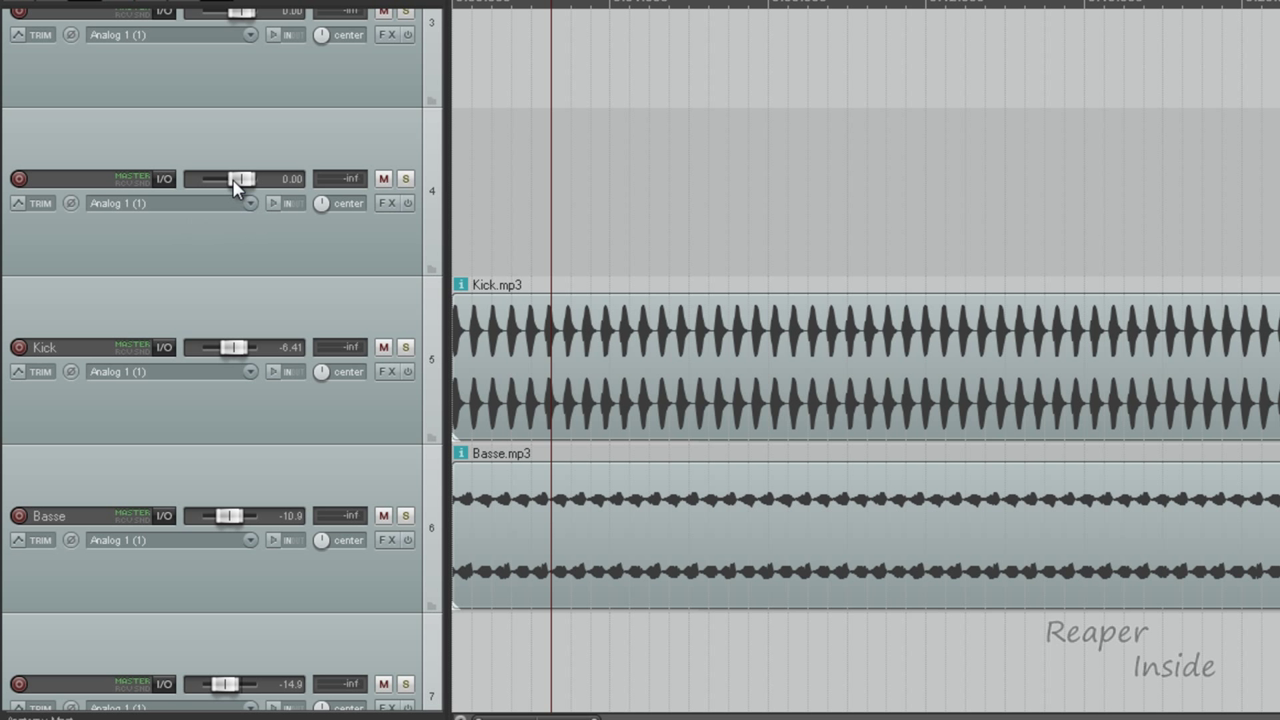
{"action": "mouse_move", "coordinate": [240, 183]}
{"action": "left_mouse_down"}
{"action": "mouse_move", "coordinate": [224, 188]}
{"action": "mouse_move", "coordinate": [246, 190]}
{"action": "left_mouse_up"}
{"action": "key", "text": "ctrl+z"}
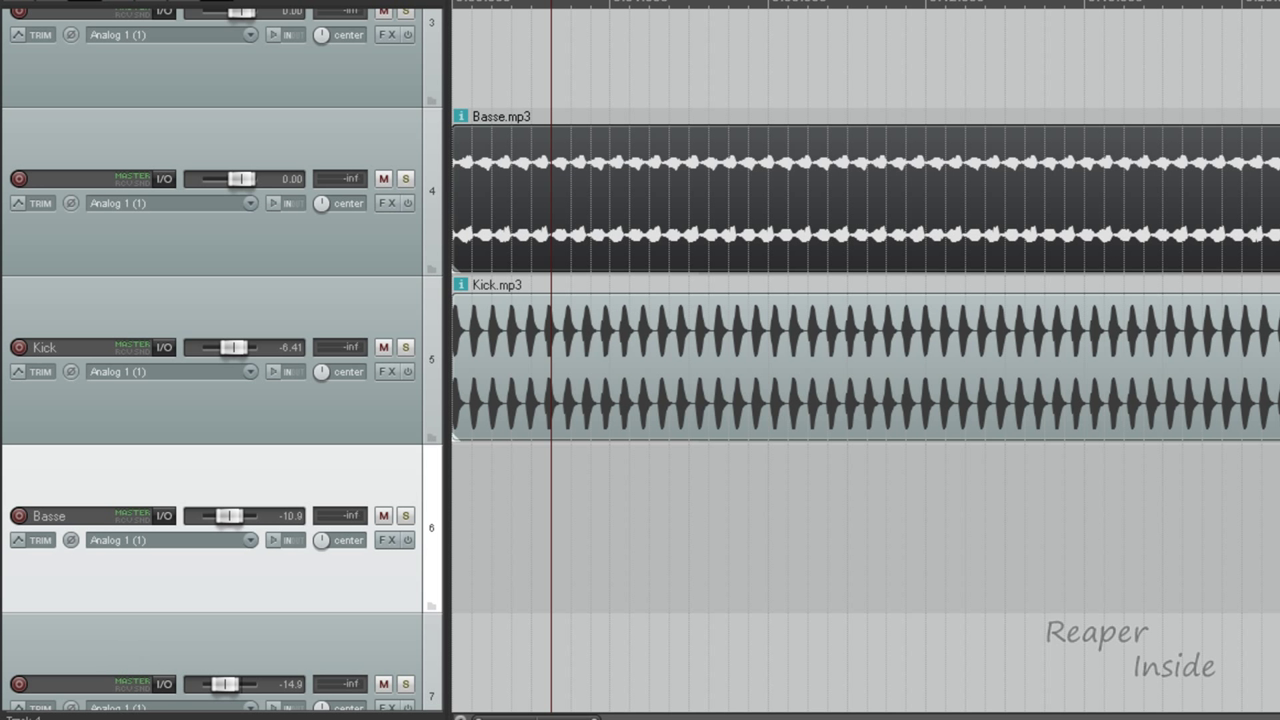
- Play the project briefly with track 4 audible, and play it again with track 4 muted
{"action": "key", "text": "space"}
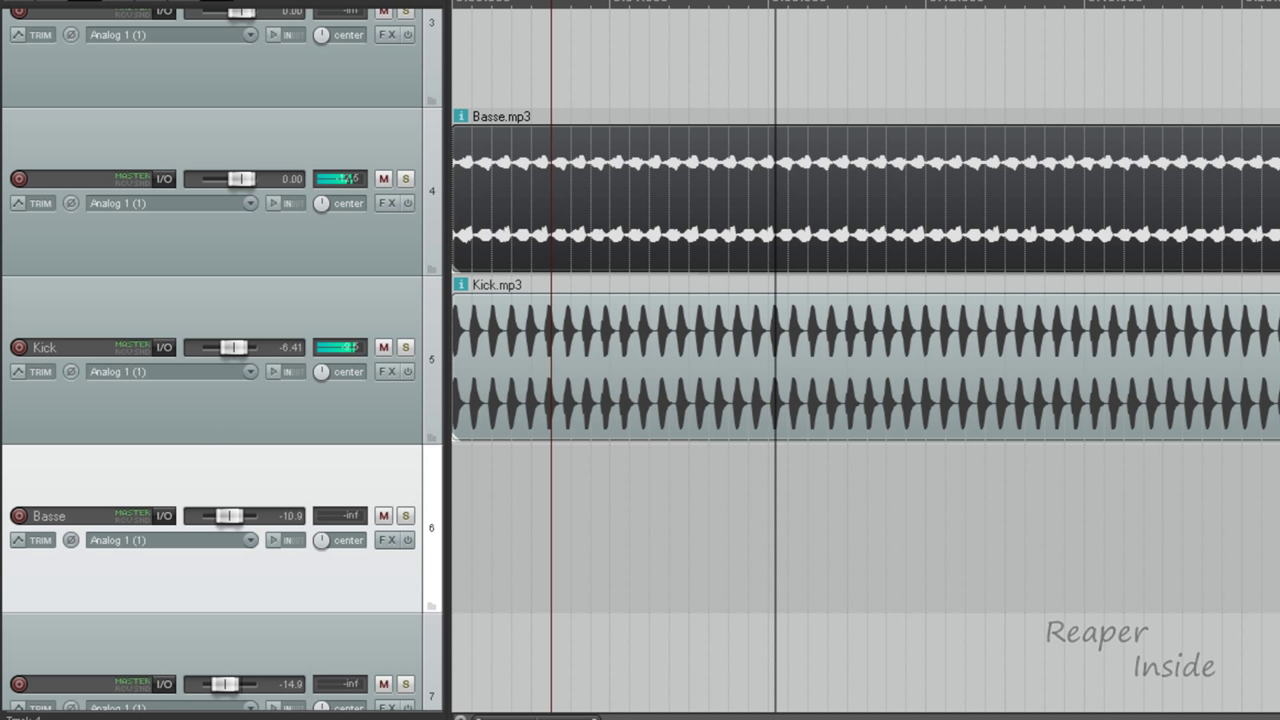
{"action": "key", "text": "space"}
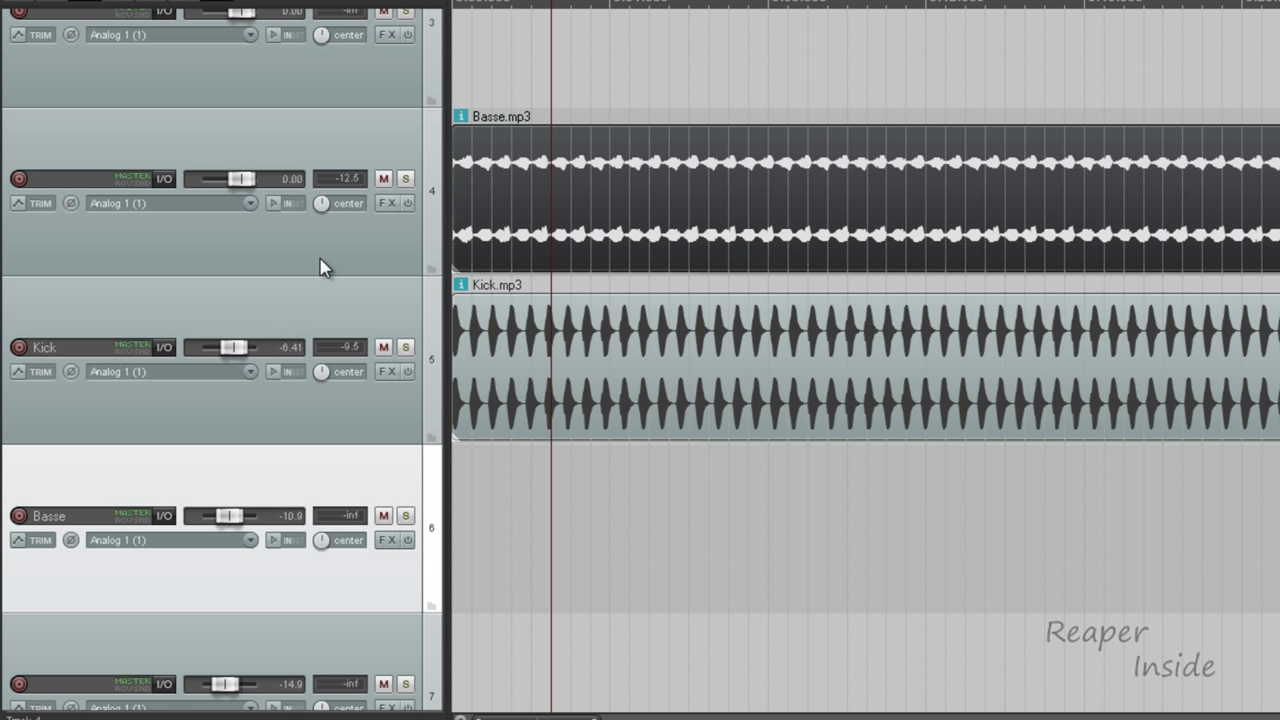
{"action": "left_click", "coordinate": [385, 180]}
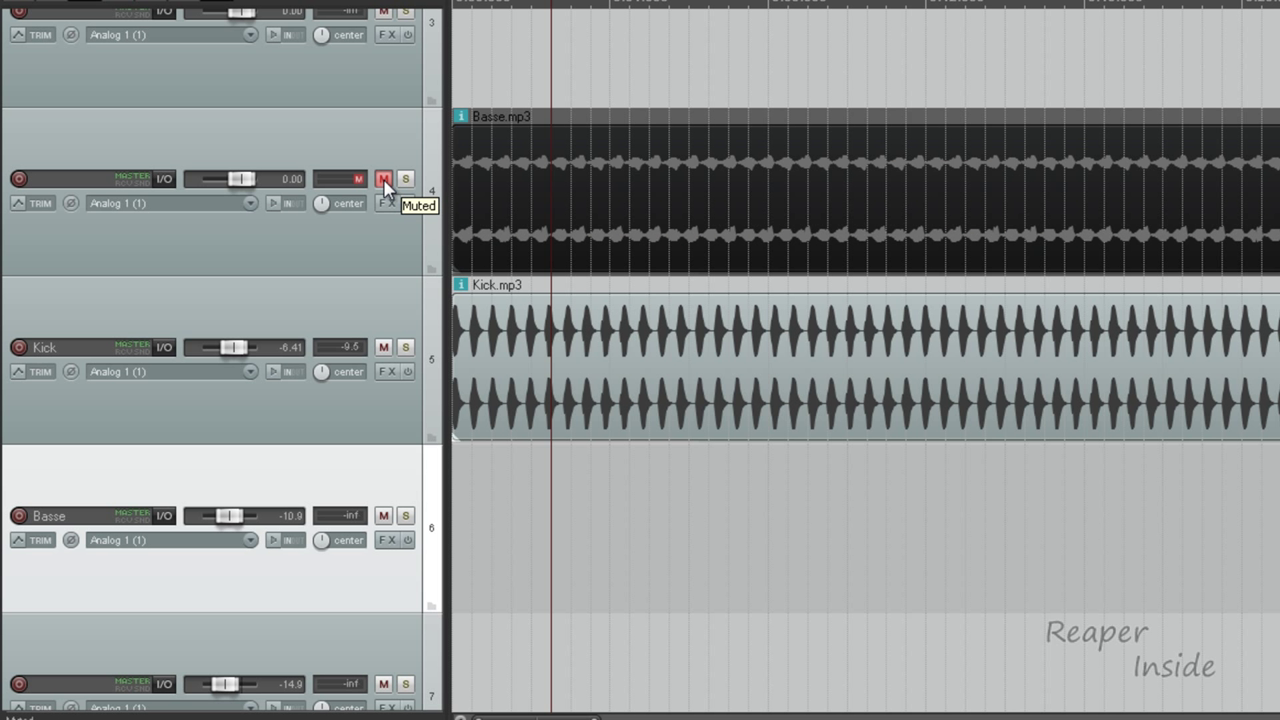
{"action": "key", "text": "space"}
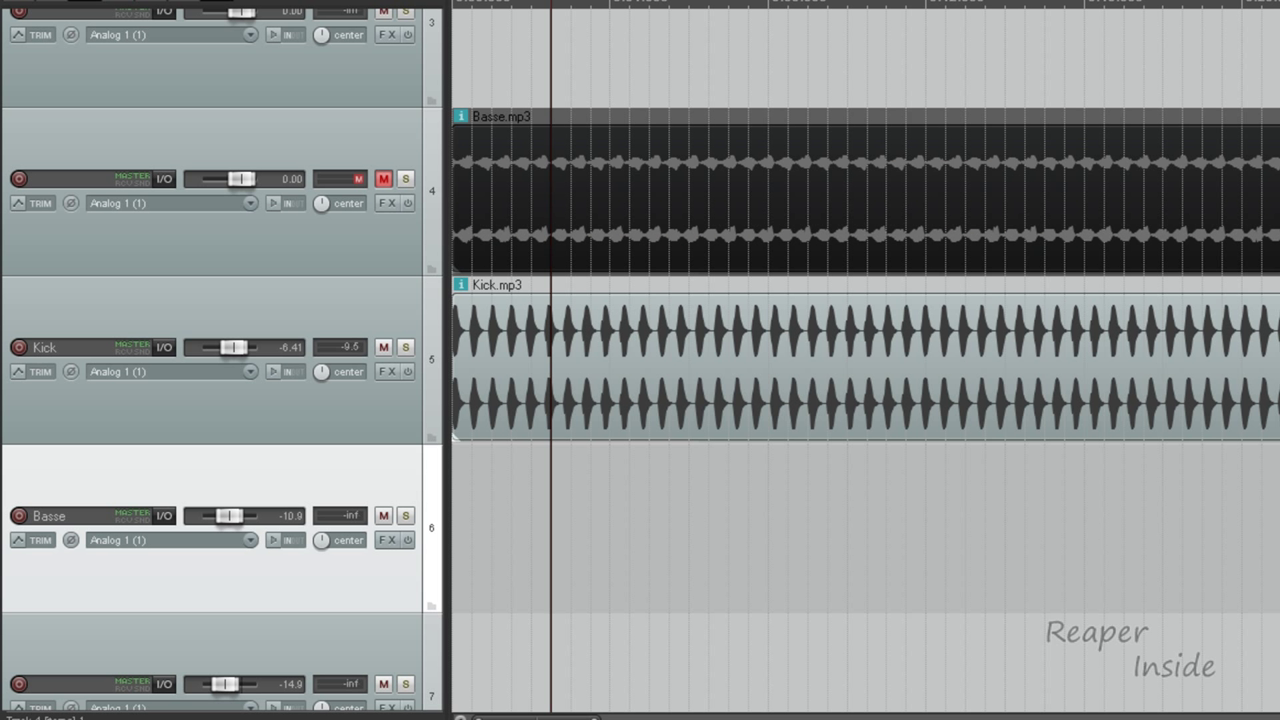
{"action": "key", "text": "space"}
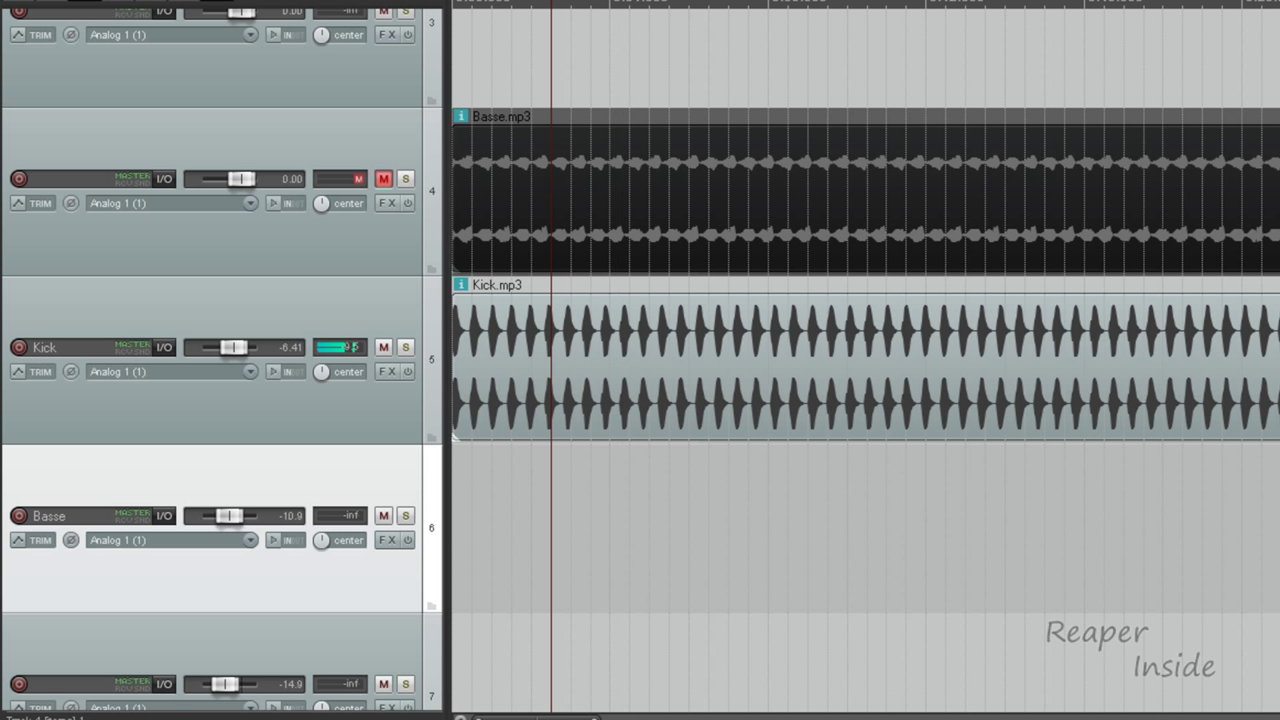
- Solo track 4 with its mute switched off, play it alone, and remove the solo
{"action": "left_click", "coordinate": [405, 179]}
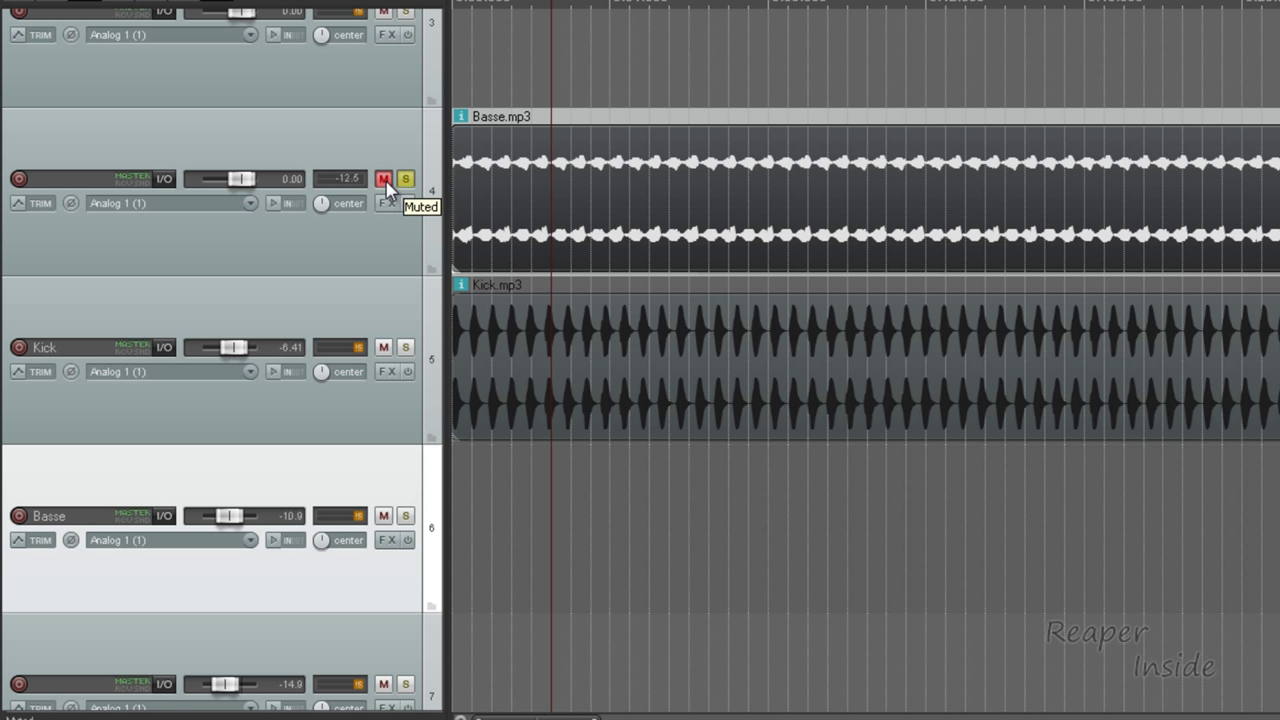
{"action": "left_click", "coordinate": [384, 180]}
{"action": "left_click", "coordinate": [384, 180]}
{"action": "left_click", "coordinate": [384, 180]}
{"action": "key", "text": "space"}
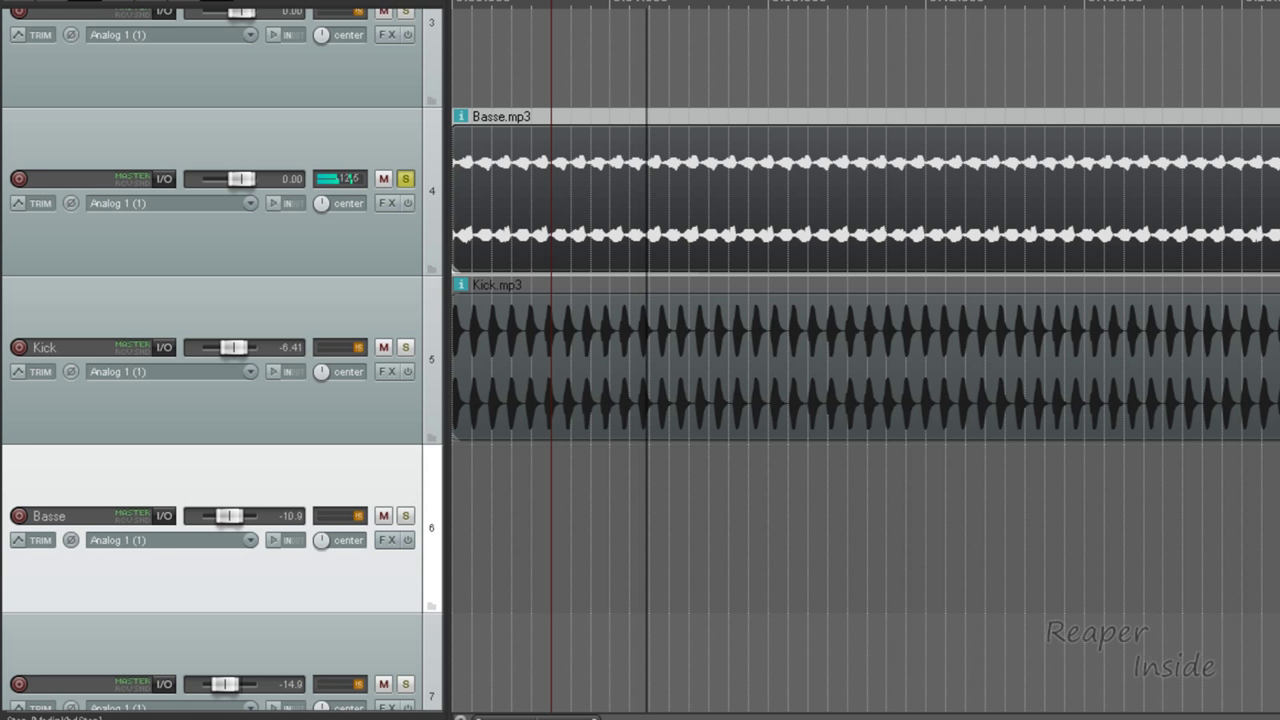
{"action": "key", "text": "space"}
{"action": "left_click", "coordinate": [405, 178]}
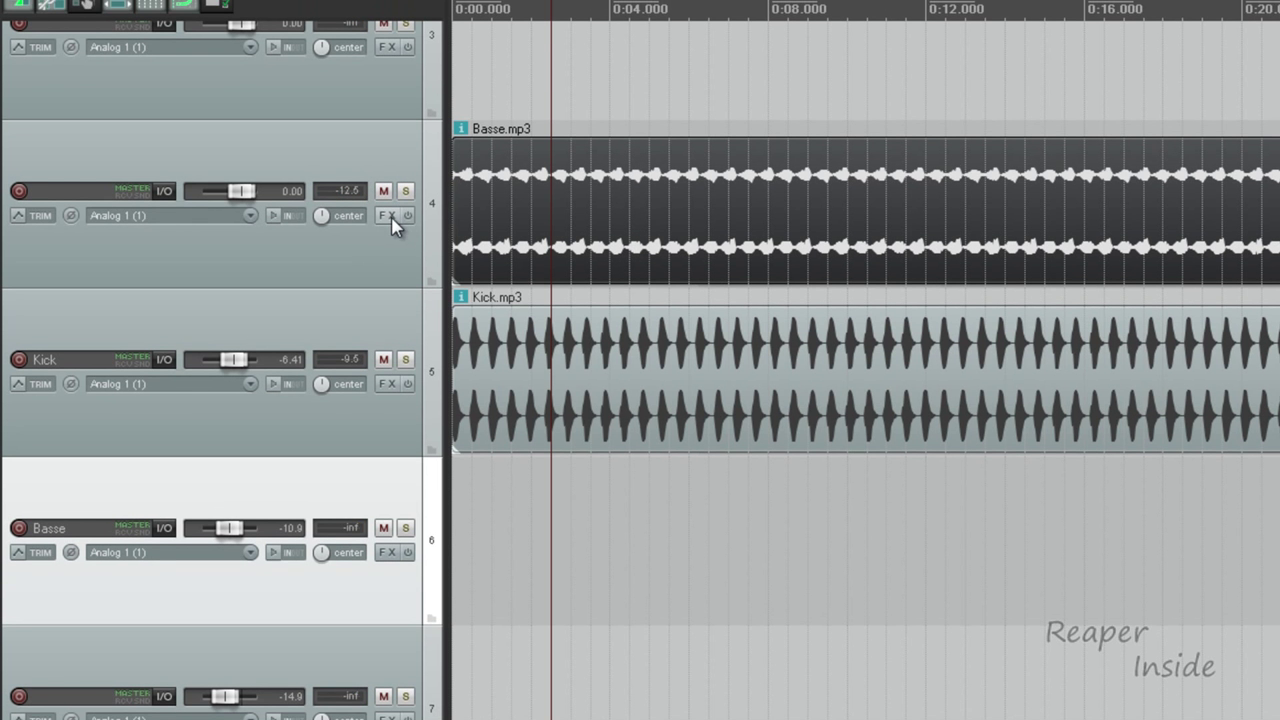
- Add the ReaEQ plug-in to track 4 and set its low-shelf band to about 1849.4 Hz with -inf gain
{"action": "left_click", "coordinate": [390, 203]}
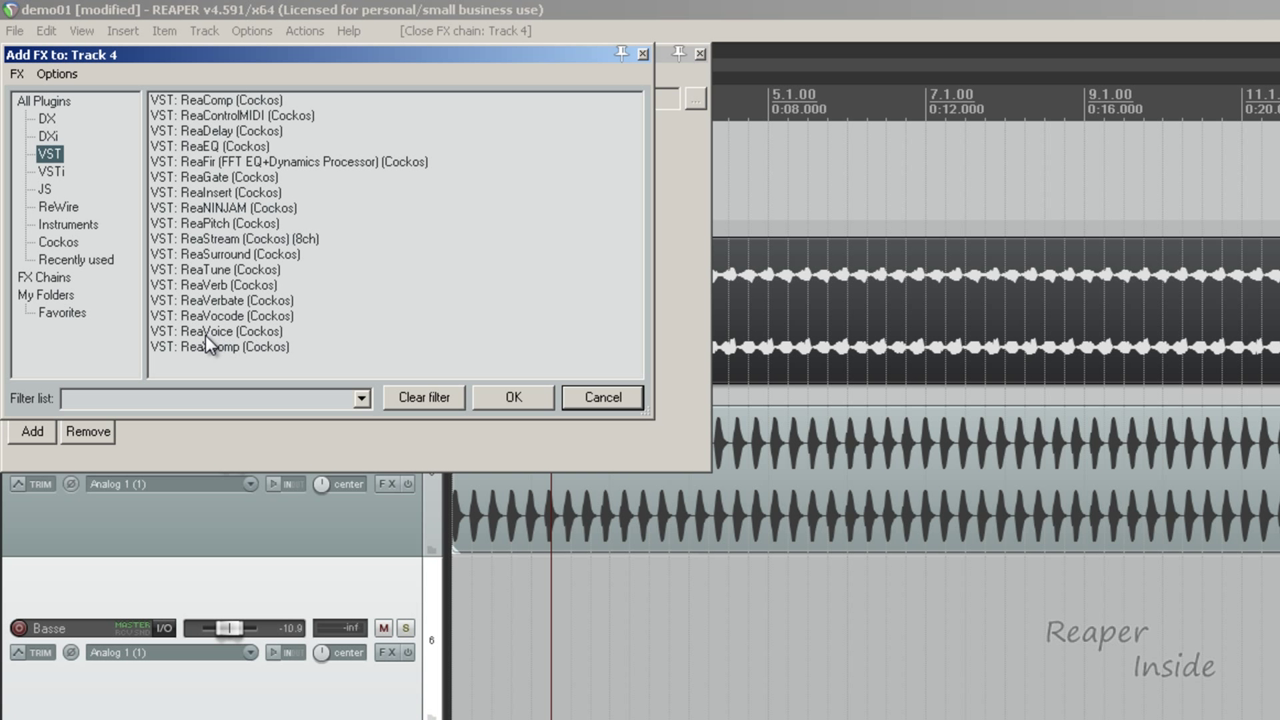
{"action": "left_click", "coordinate": [211, 132]}
{"action": "double_click", "coordinate": [214, 146]}
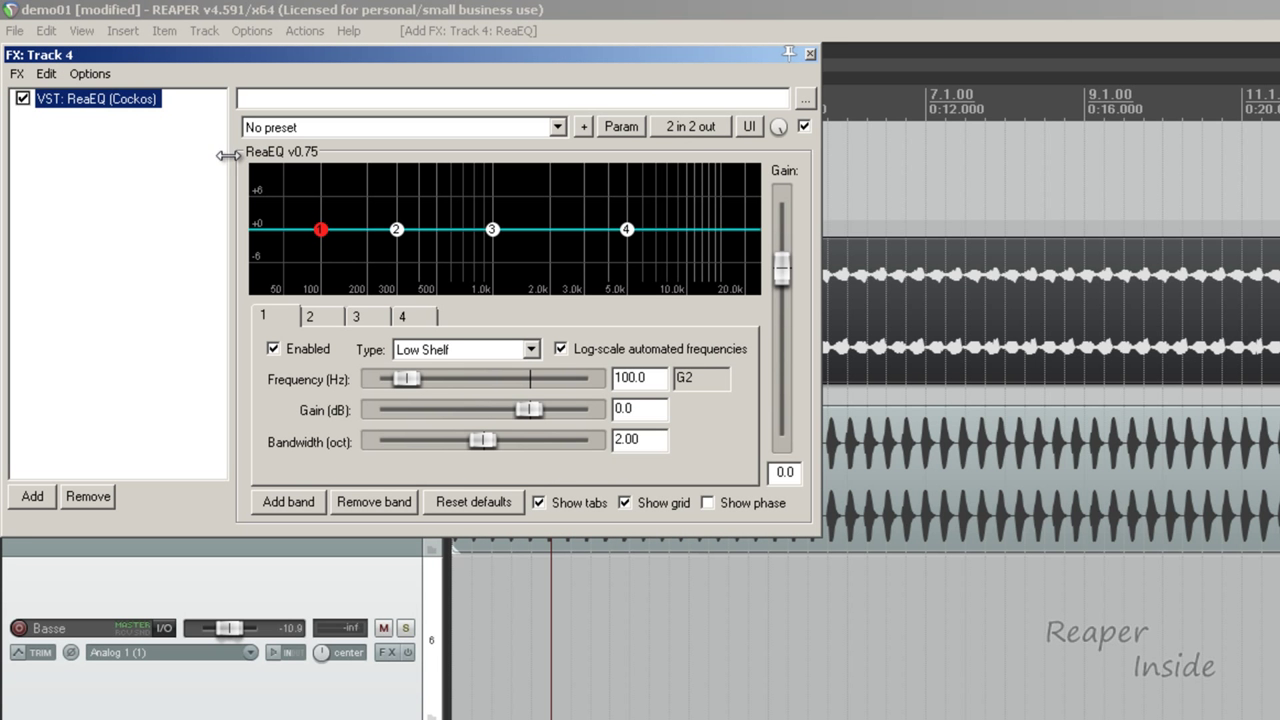
{"action": "left_click_drag", "start_coordinate": [290, 68], "coordinate": [370, 382]}
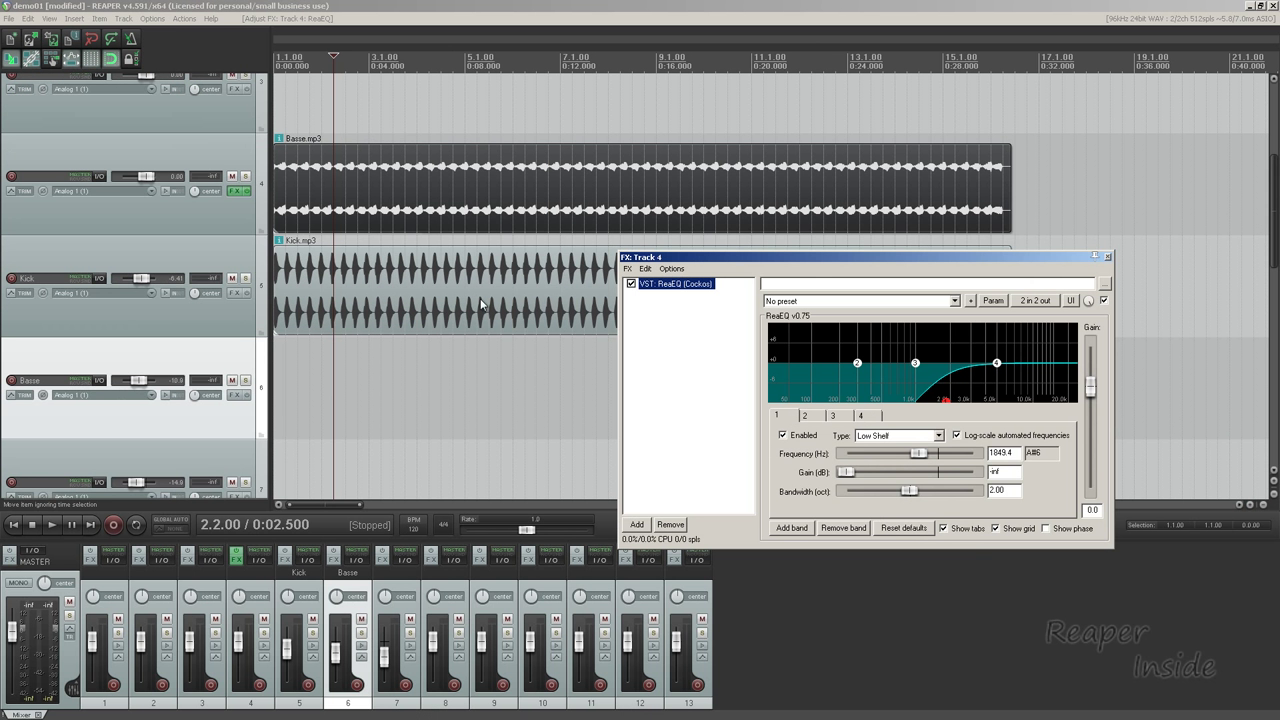
- Mute the Kick track during playback and adjust ReaEQ, lowering band 4 slightly and moving band 1 down to about 54 Hz
{"action": "left_click", "coordinate": [51, 524]}
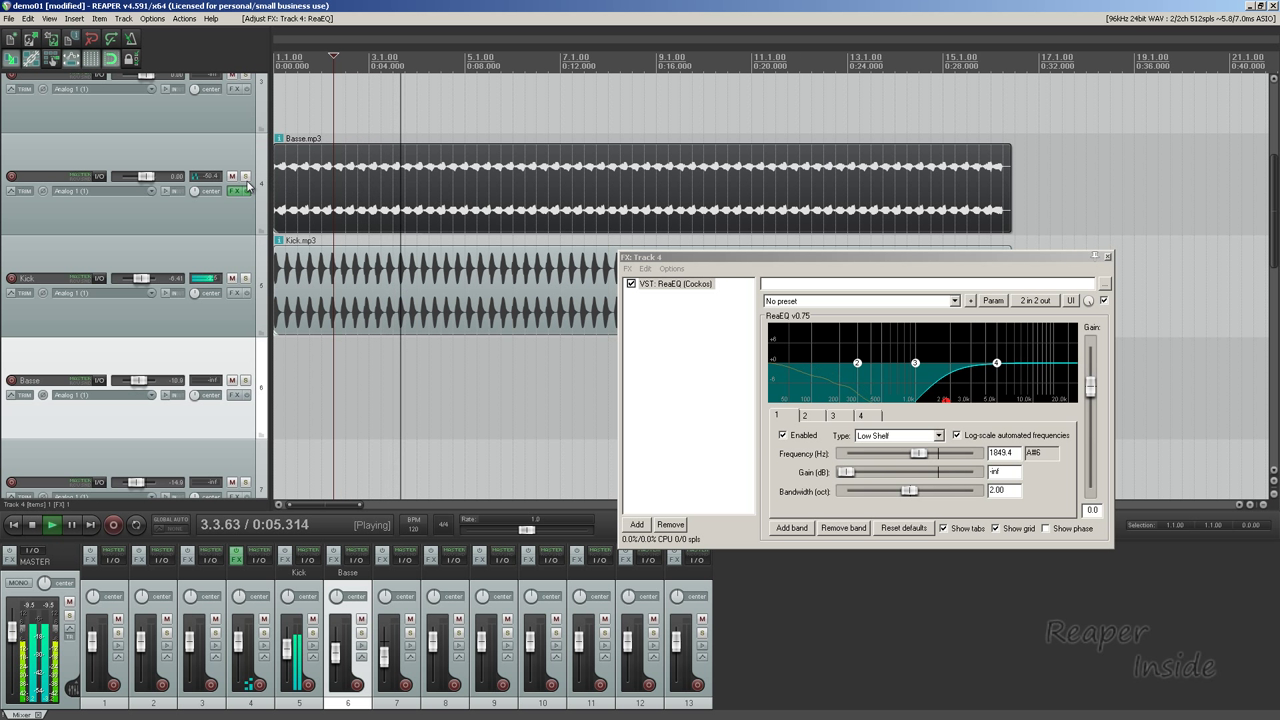
{"action": "left_click", "coordinate": [232, 278]}
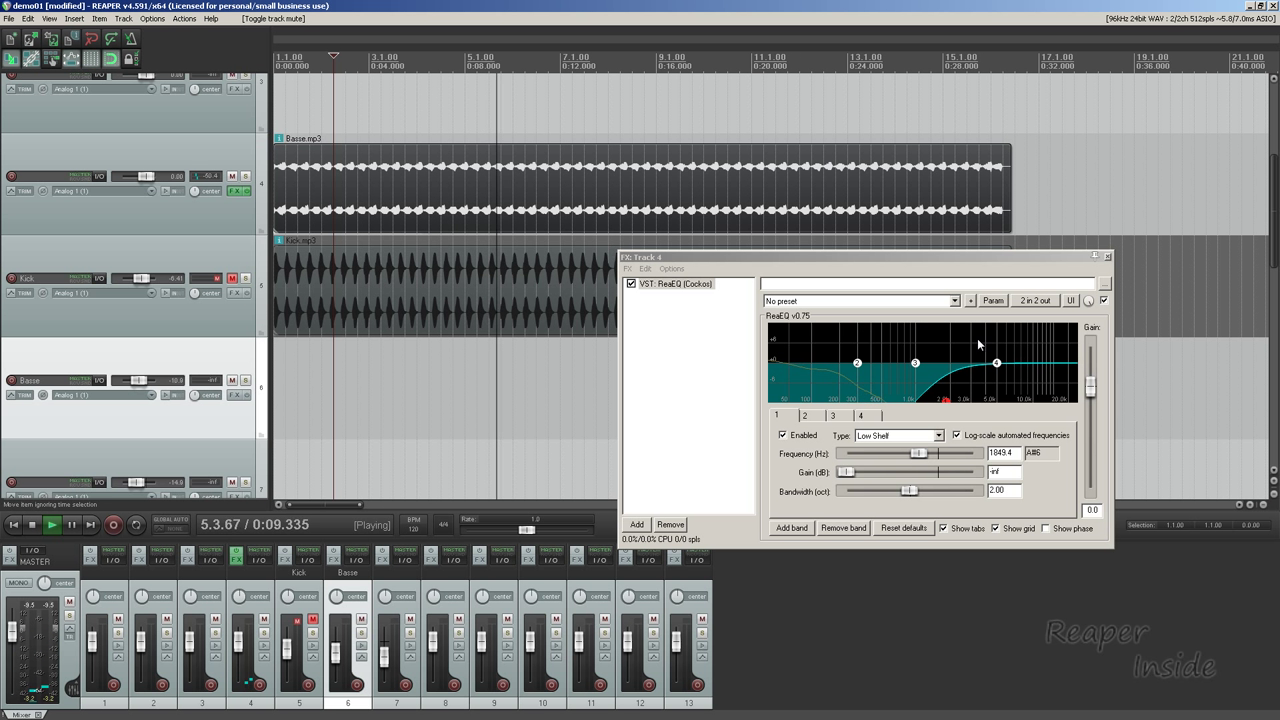
{"action": "left_click_drag", "start_coordinate": [996, 362], "coordinate": [1005, 368]}
{"action": "left_click_drag", "start_coordinate": [946, 402], "coordinate": [770, 410]}
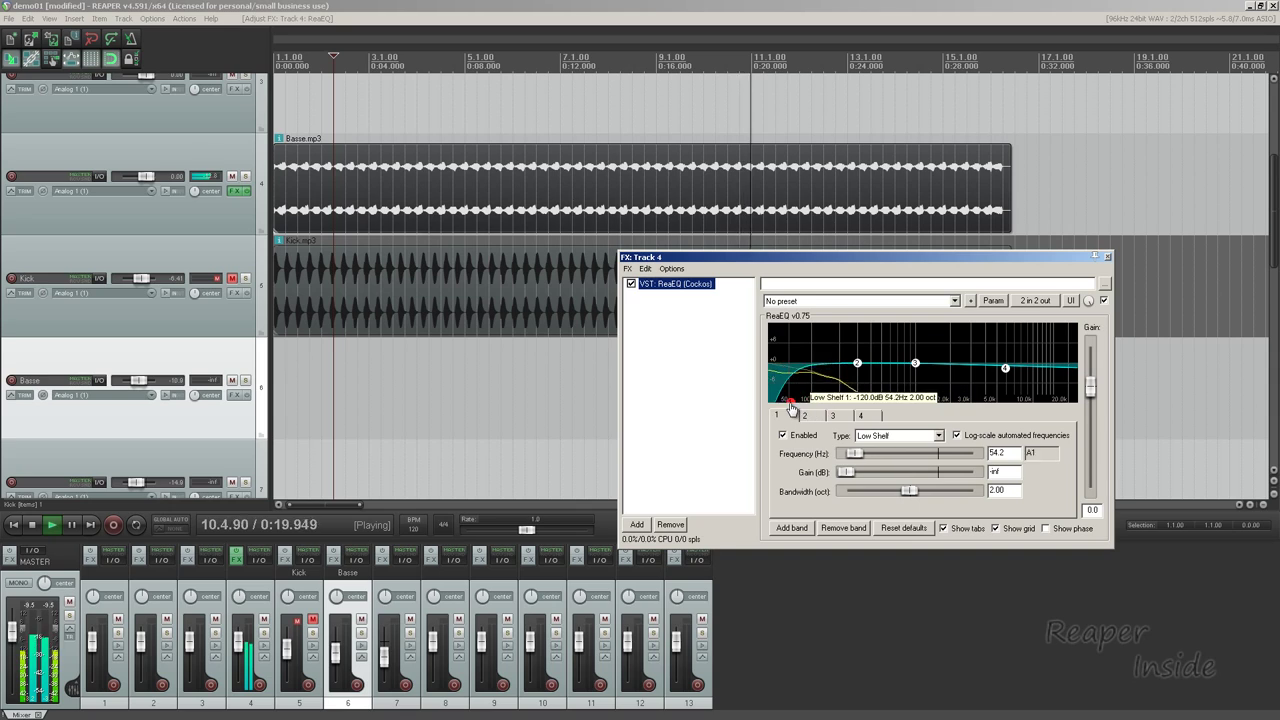
{"action": "key", "text": "space"}
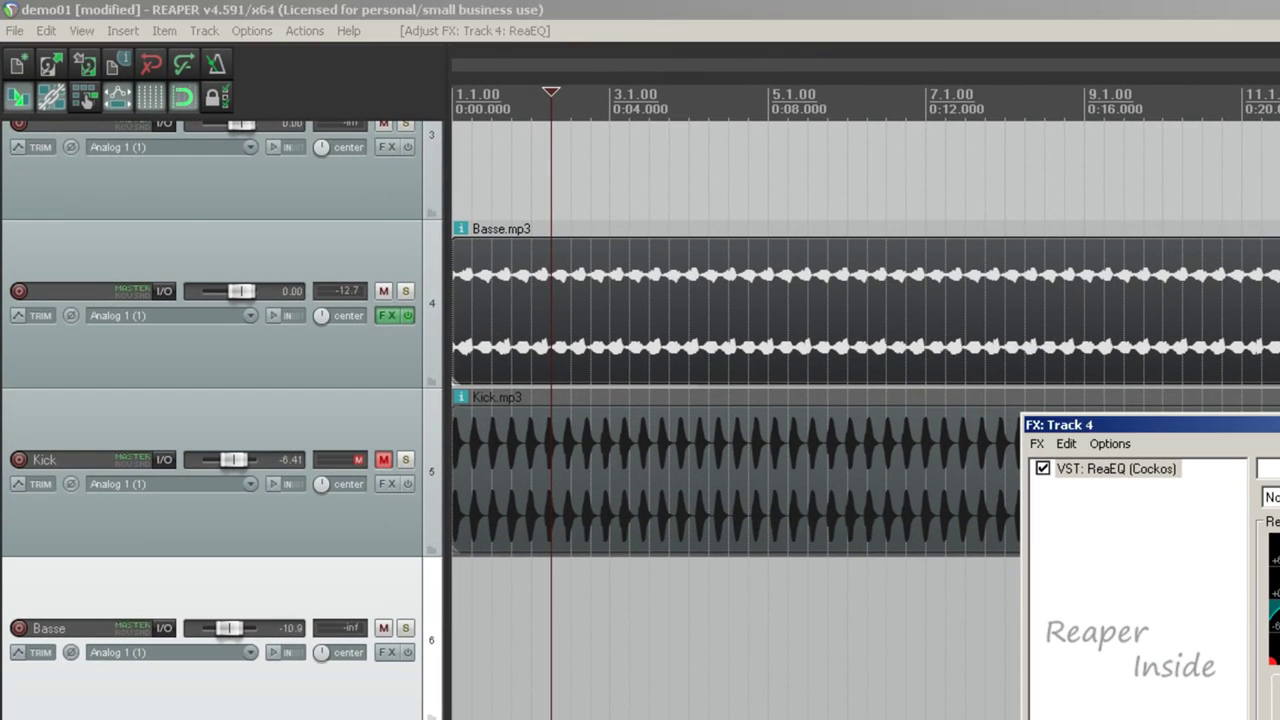
{"action": "key", "text": "Escape"}
- Pan track 4 to 3% right
{"action": "left_click_drag", "start_coordinate": [324, 321], "coordinate": [322, 318]}
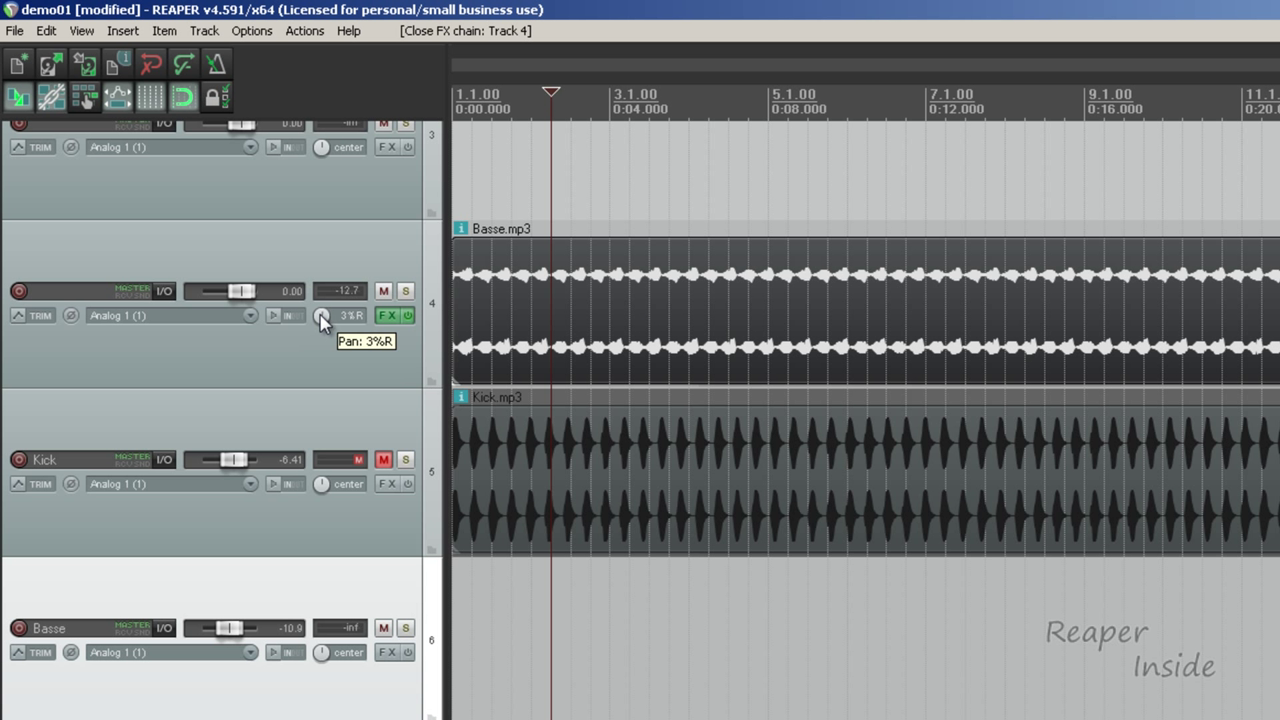
- Reset track 4's pan to center
{"action": "double_click", "coordinate": [320, 316]}
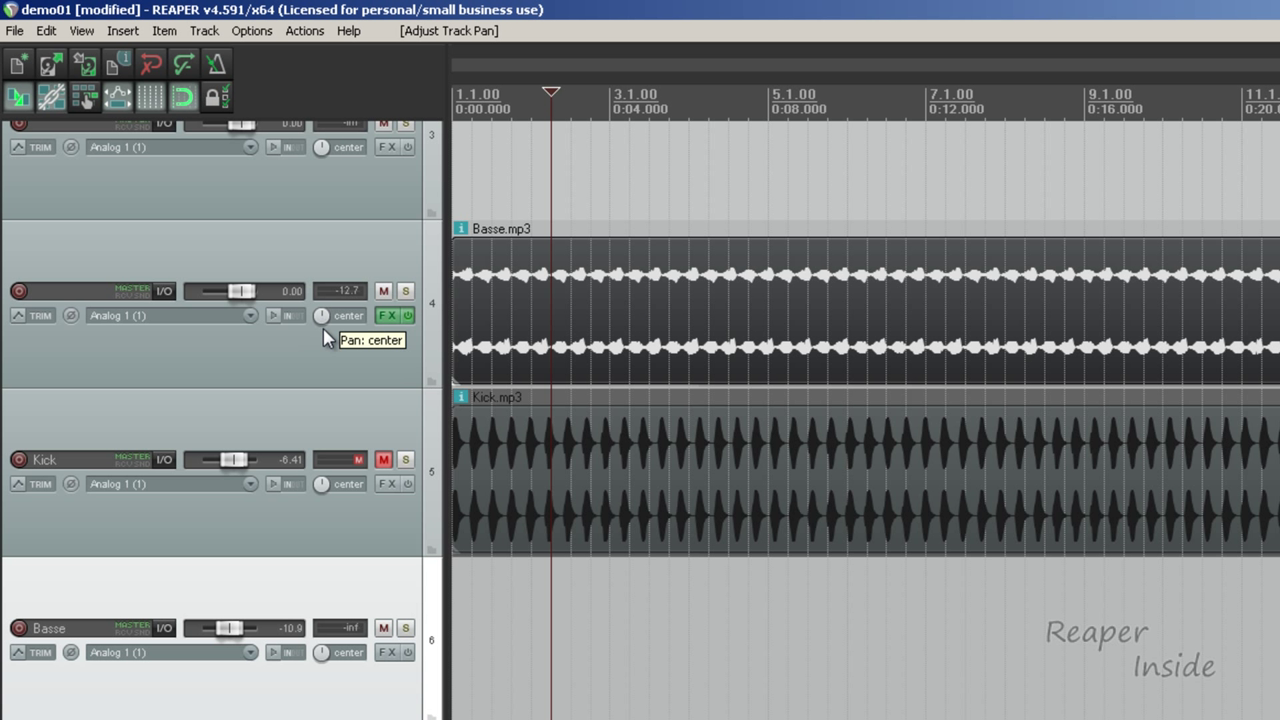
{"action": "left_click_drag", "start_coordinate": [323, 322], "coordinate": [325, 329]}
{"action": "double_click", "coordinate": [323, 322]}
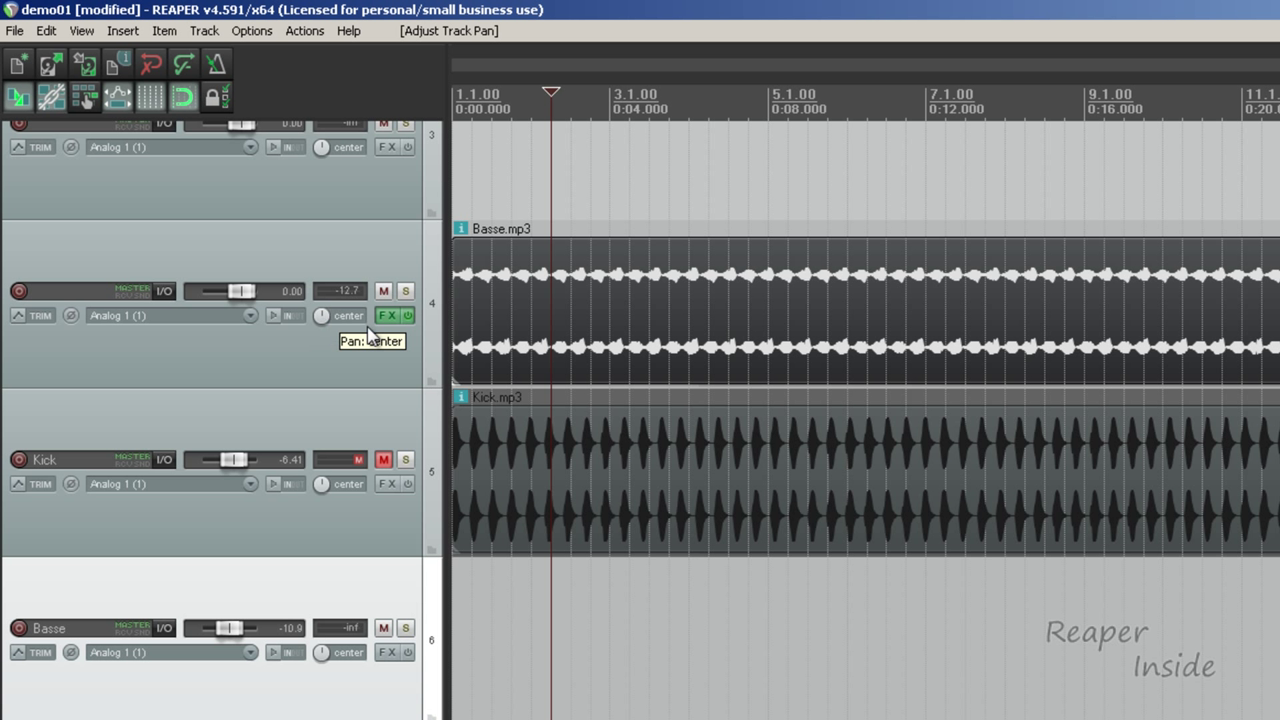
- Switch track 4's effects chain off and on several times, leaving it enabled
{"action": "left_click", "coordinate": [405, 317]}
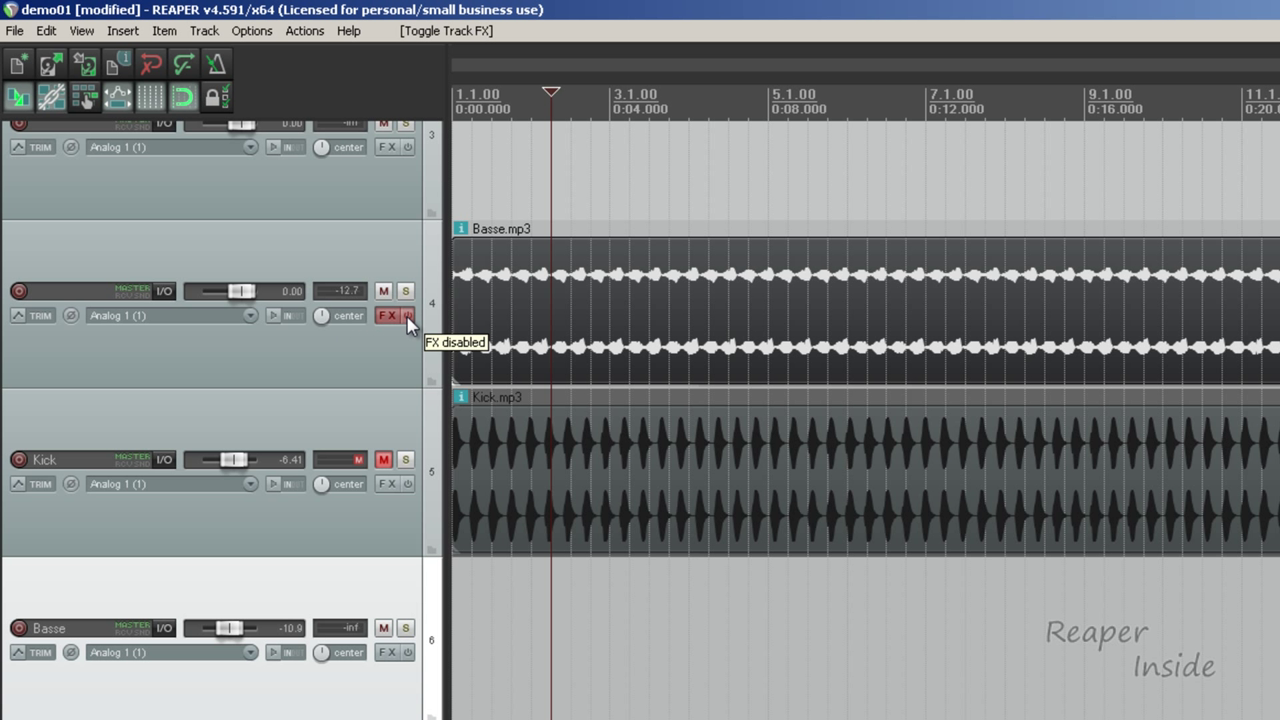
{"action": "left_click", "coordinate": [407, 317]}
{"action": "left_click", "coordinate": [407, 317]}
{"action": "left_click", "coordinate": [407, 317]}
{"action": "left_click", "coordinate": [407, 317]}
{"action": "left_click", "coordinate": [407, 317]}
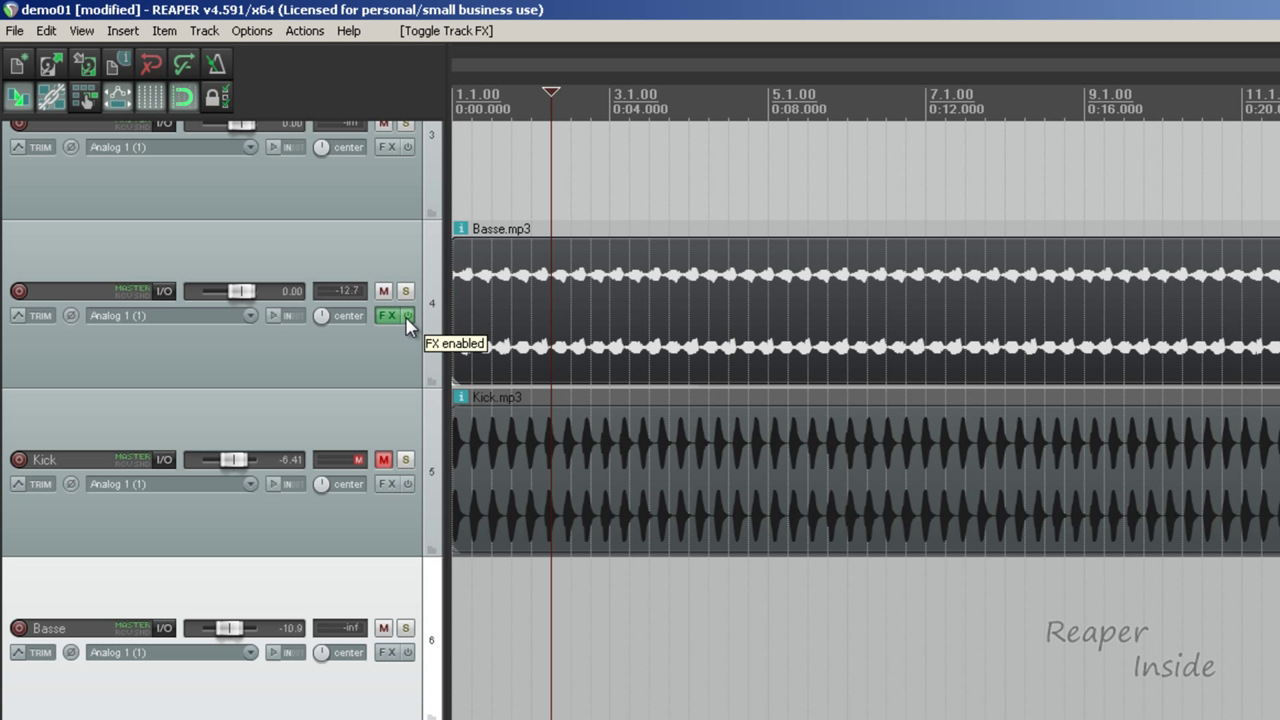
- Arm track 4 for recording, examine its mono, stereo and MIDI input choices, and disarm it
{"action": "left_click", "coordinate": [19, 291]}
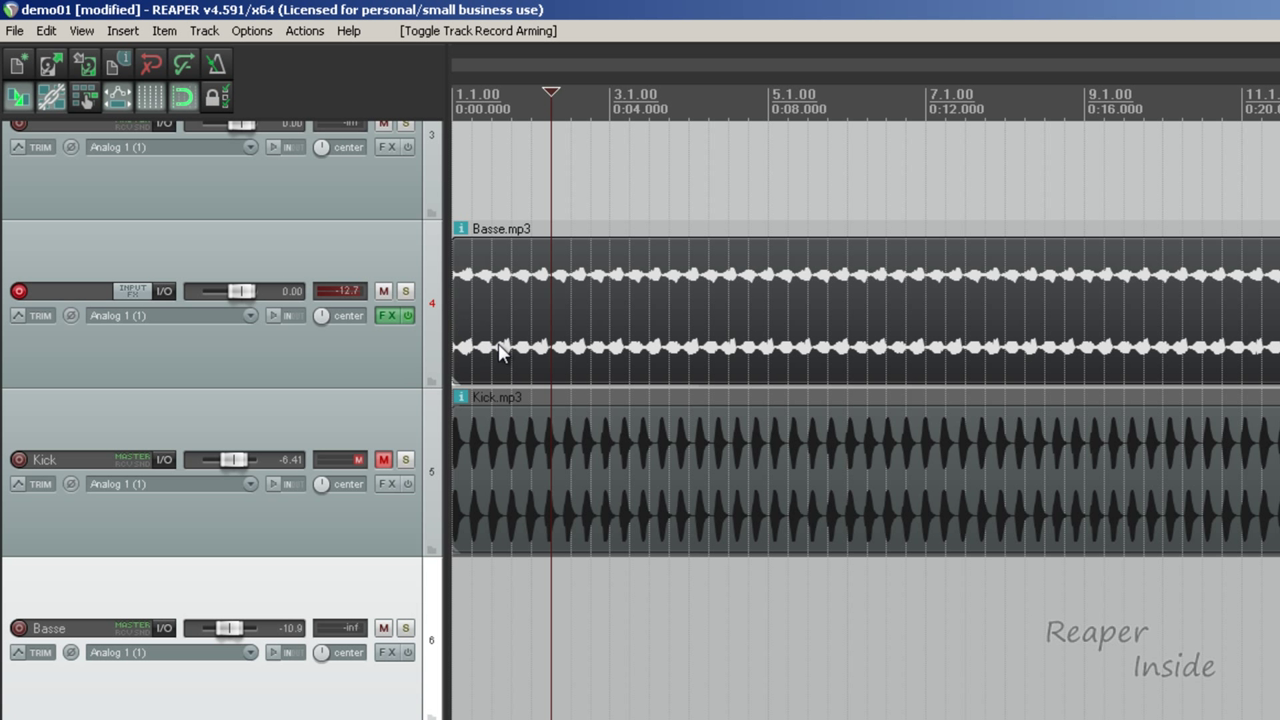
{"action": "left_click", "coordinate": [248, 316]}
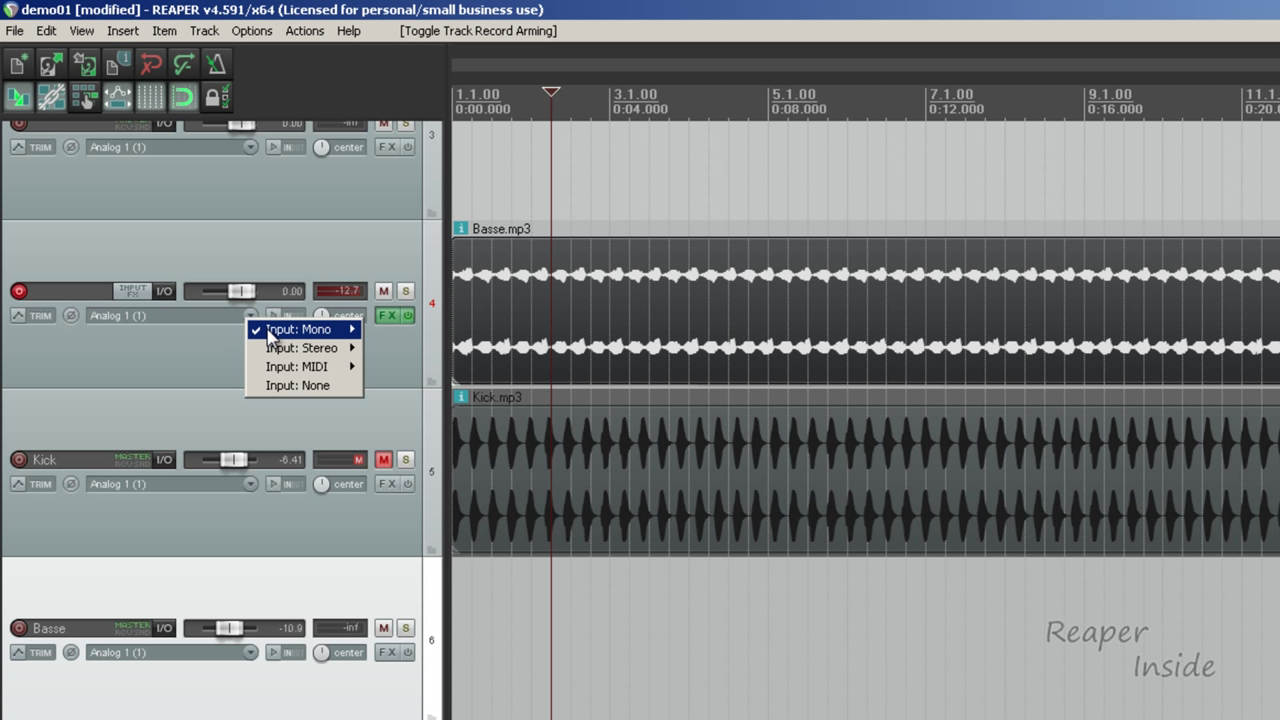
{"action": "mouse_move", "coordinate": [300, 333]}
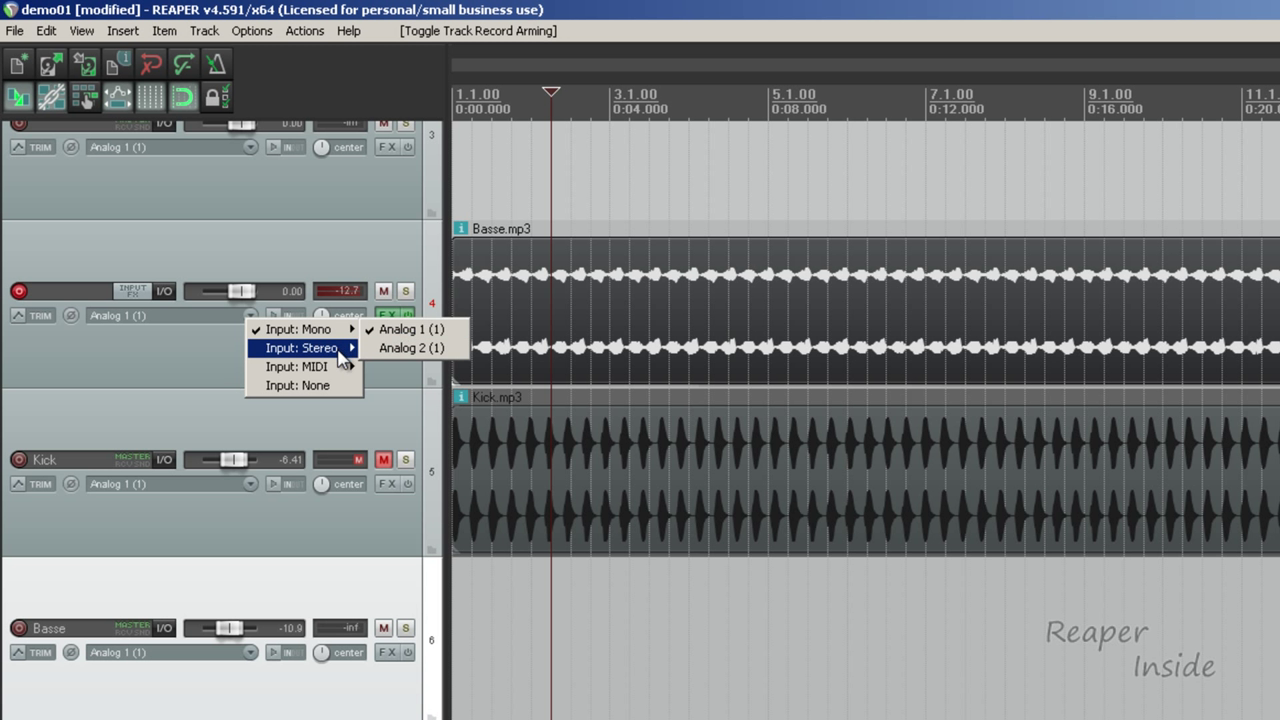
{"action": "mouse_move", "coordinate": [345, 348]}
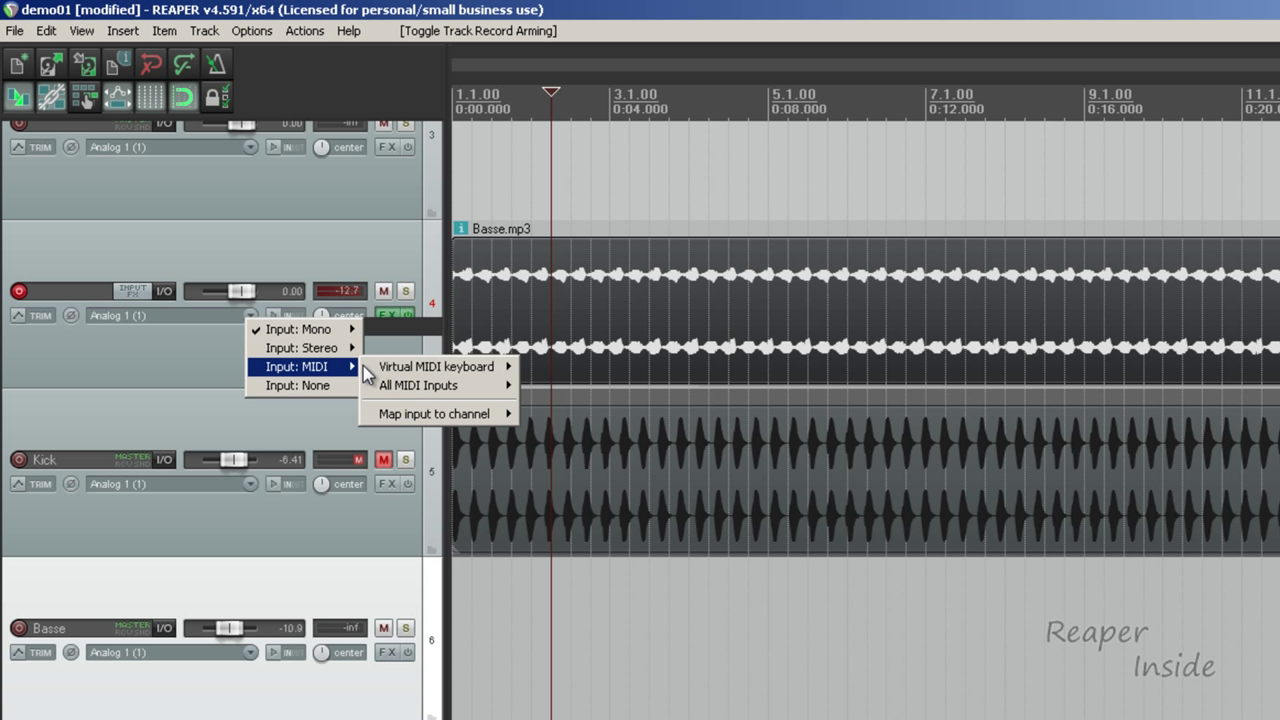
{"action": "mouse_move", "coordinate": [405, 389]}
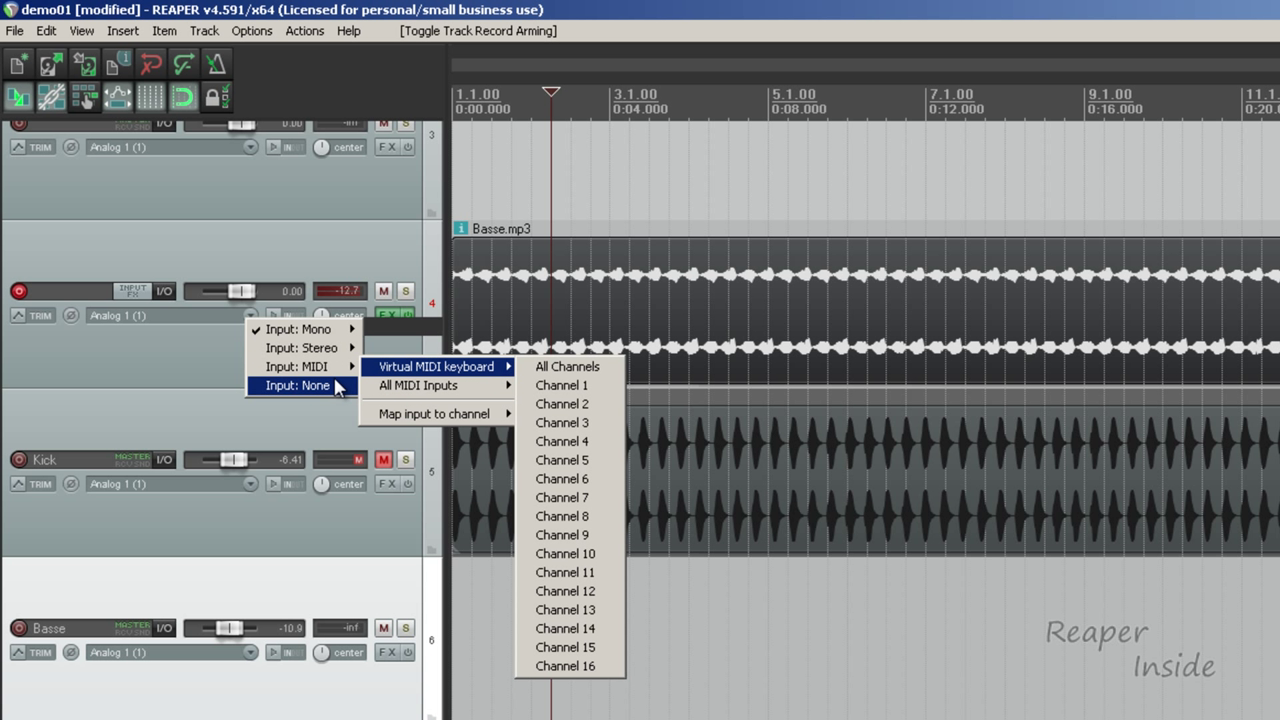
{"action": "left_click", "coordinate": [198, 360]}
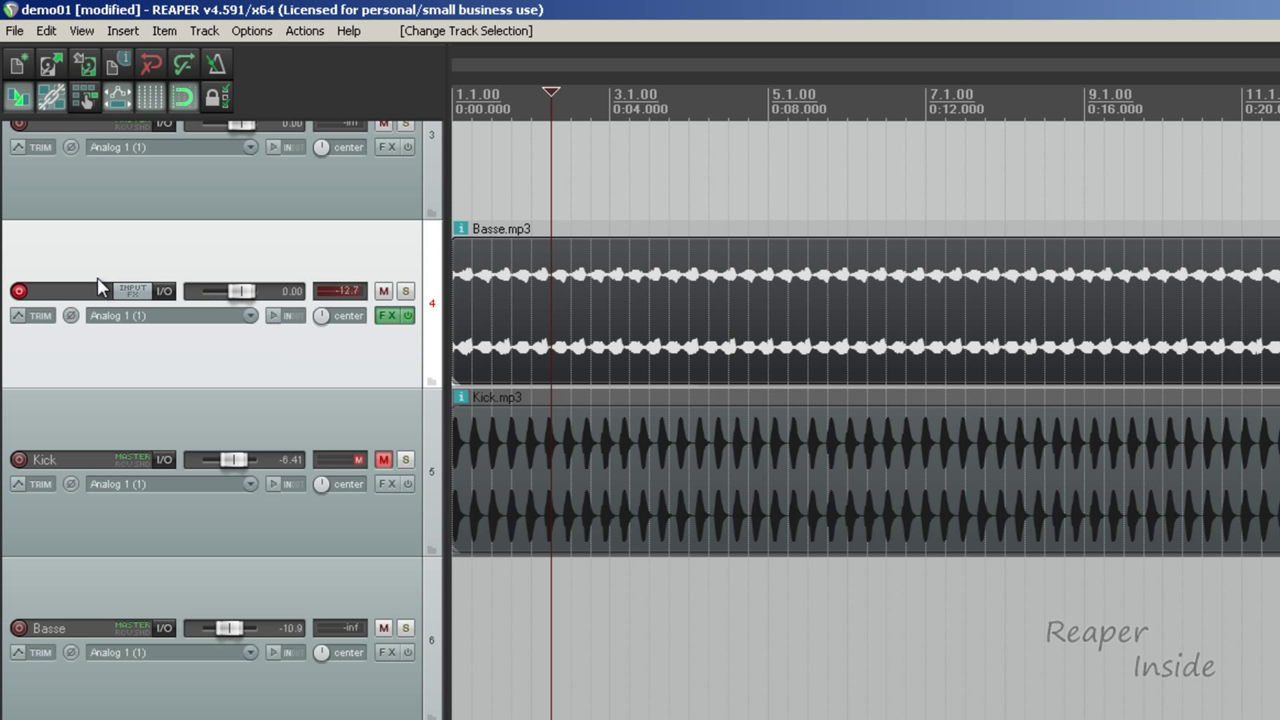
{"action": "left_click", "coordinate": [19, 291]}
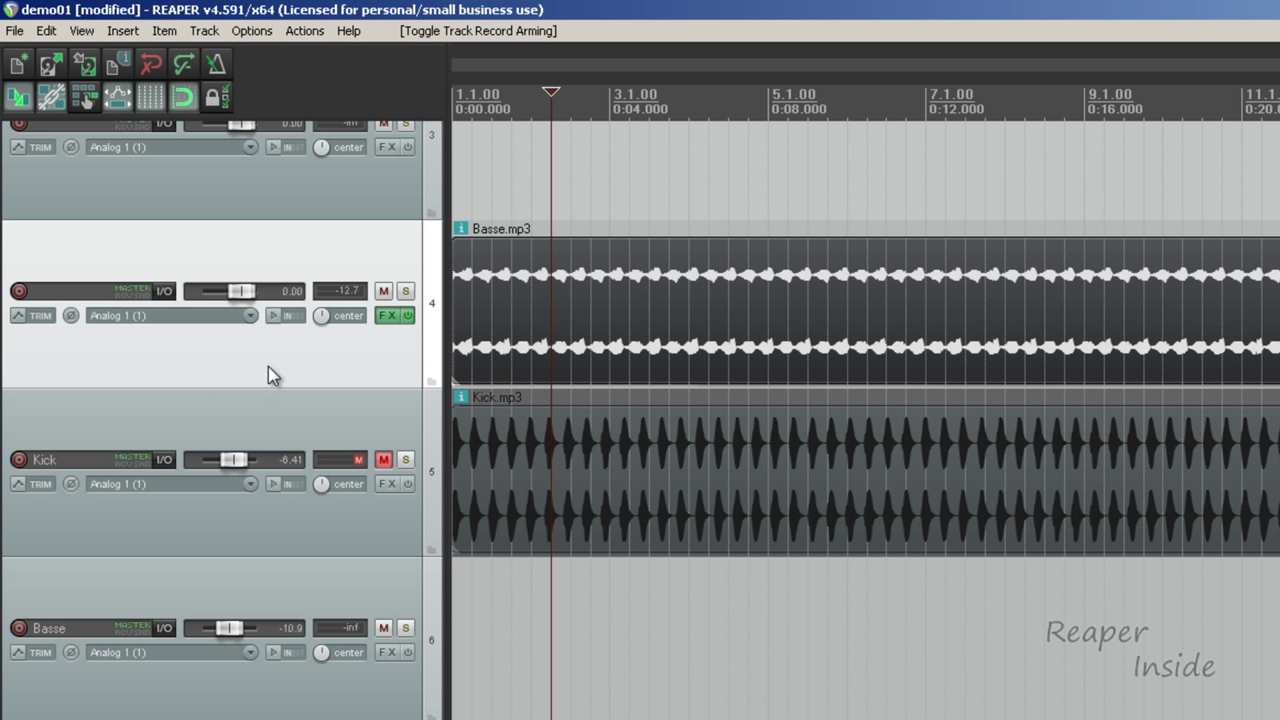
- Name track 4 "bass"
{"action": "double_click", "coordinate": [71, 291]}
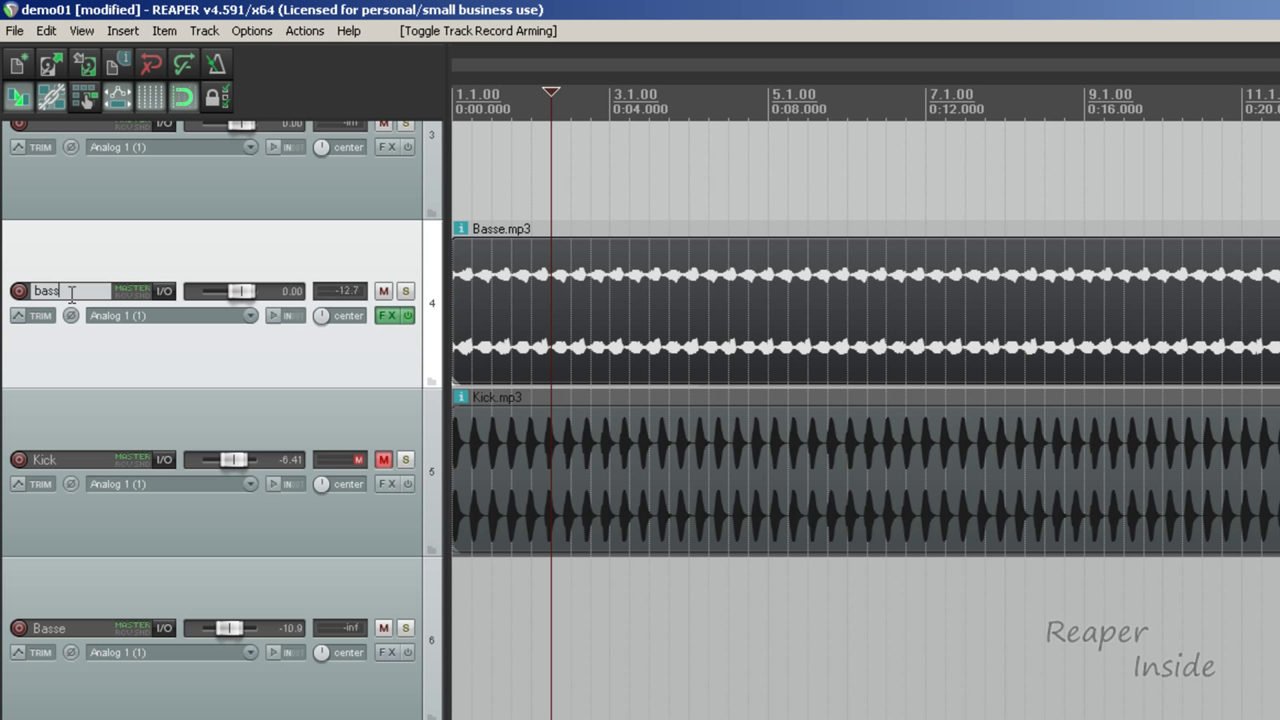
{"action": "type", "text": "bass"}
{"action": "key", "text": "Return"}
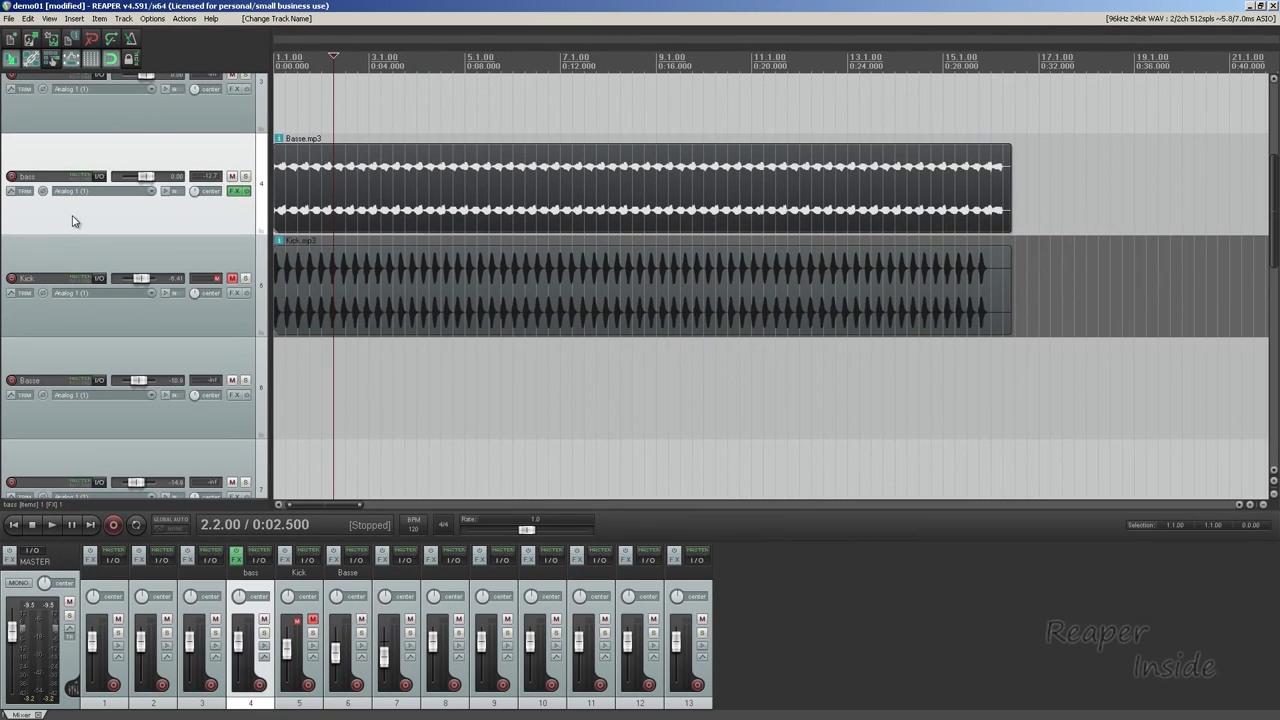
- Extend the enabled input range in the audio device preferences to 10: Analog 10 (1) and apply it
{"action": "left_click", "coordinate": [248, 30]}
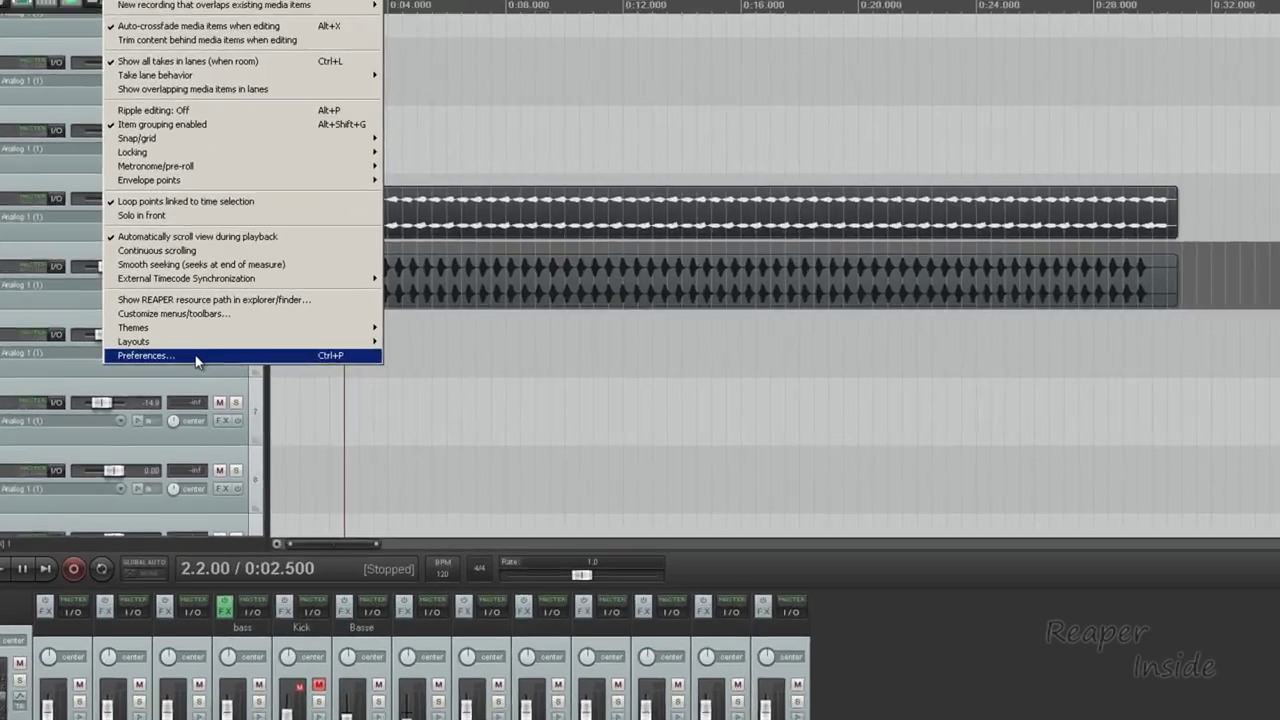
{"action": "left_click", "coordinate": [212, 352]}
{"action": "left_click", "coordinate": [280, 164]}
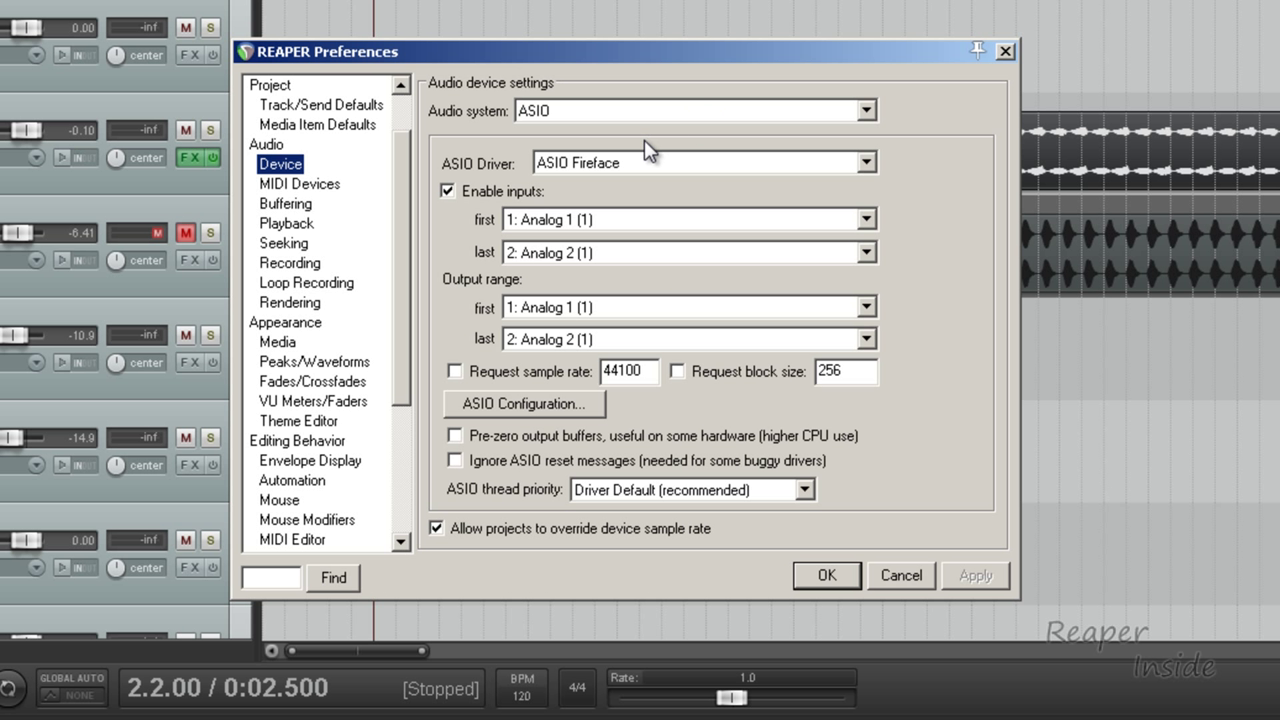
{"action": "key", "text": "Tab"}
{"action": "left_click", "coordinate": [598, 254]}
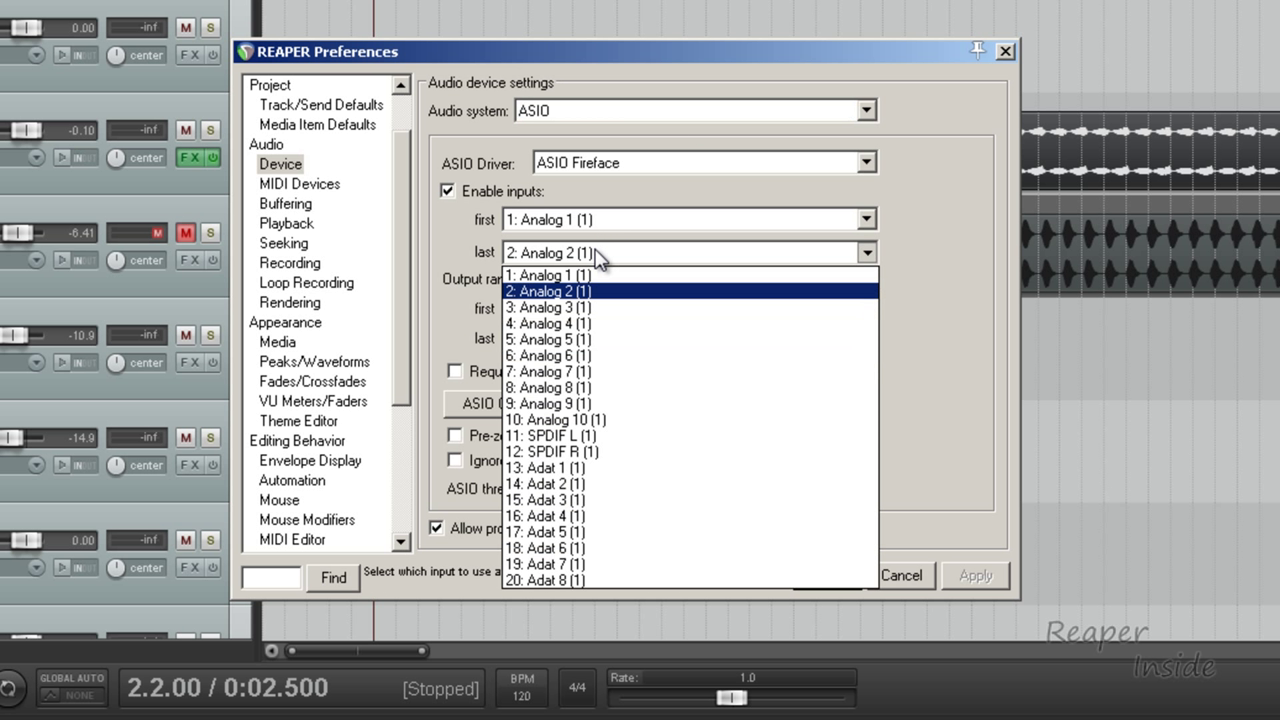
{"action": "left_click", "coordinate": [622, 420]}
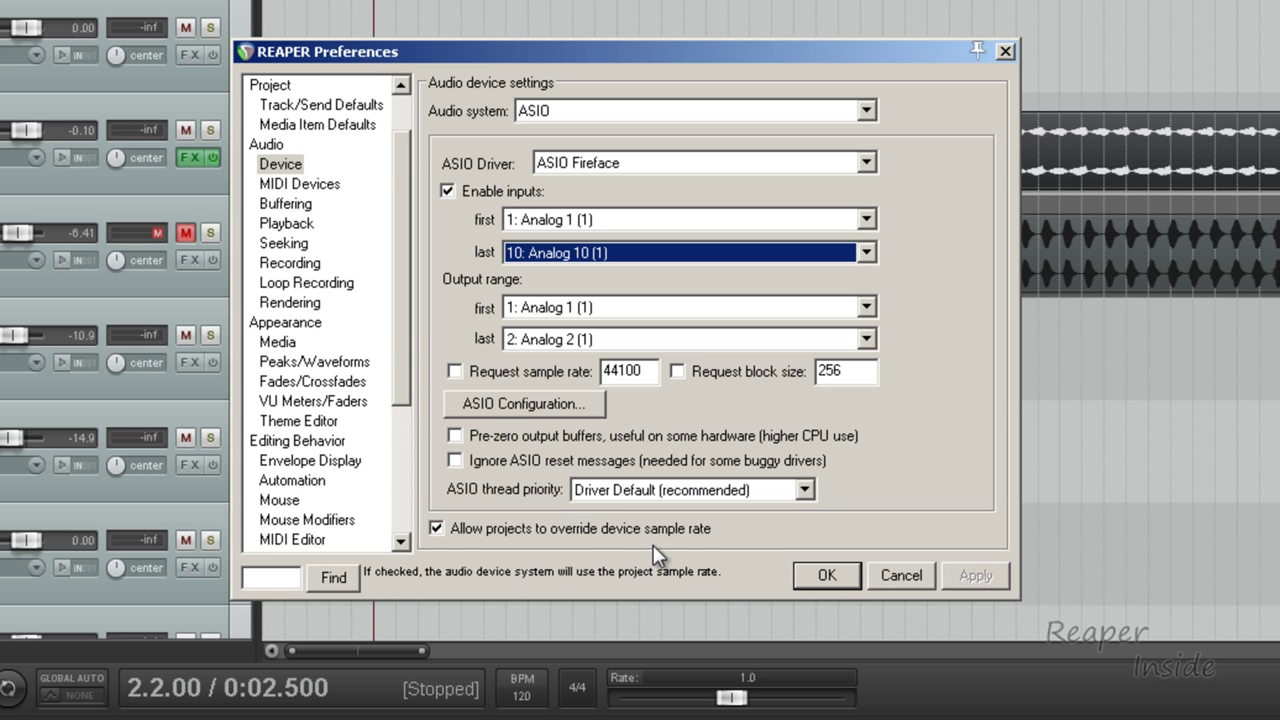
{"action": "left_click", "coordinate": [825, 575]}
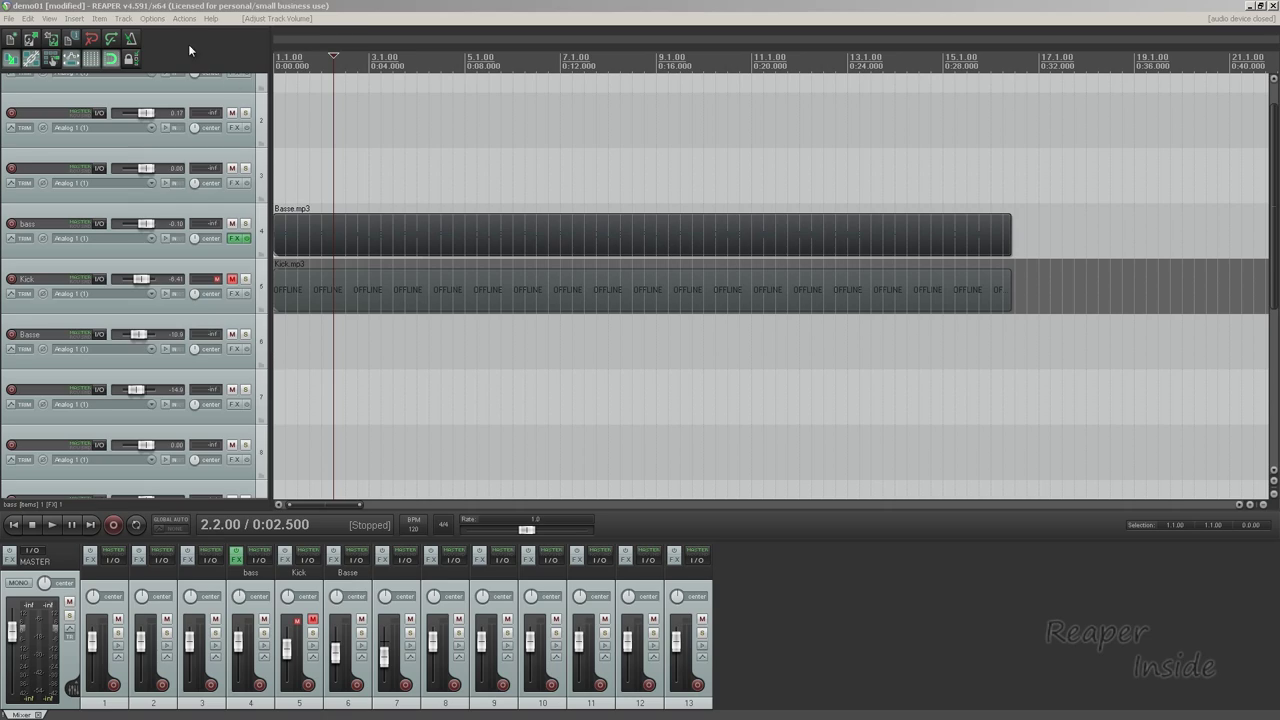
- Review the Fireface driver's buffer size and sample rate settings through the audio device's ASIO configuration
{"action": "left_click", "coordinate": [152, 18]}
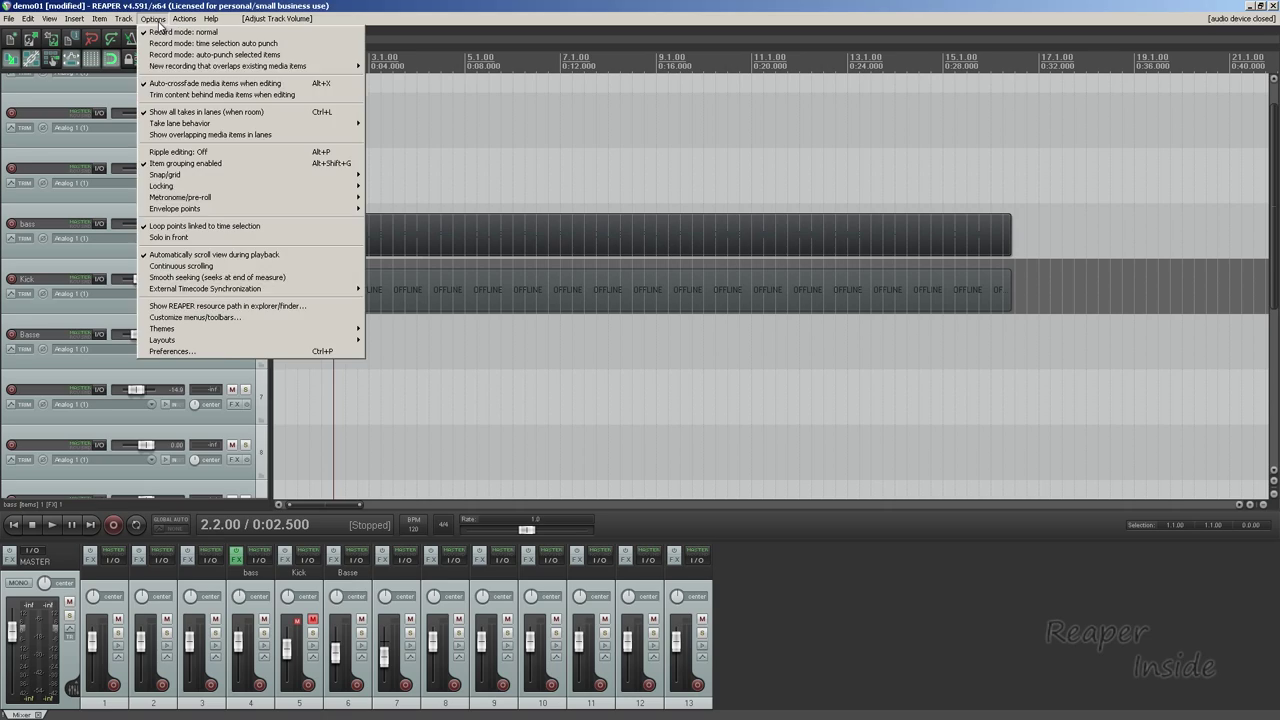
{"action": "left_click", "coordinate": [229, 352]}
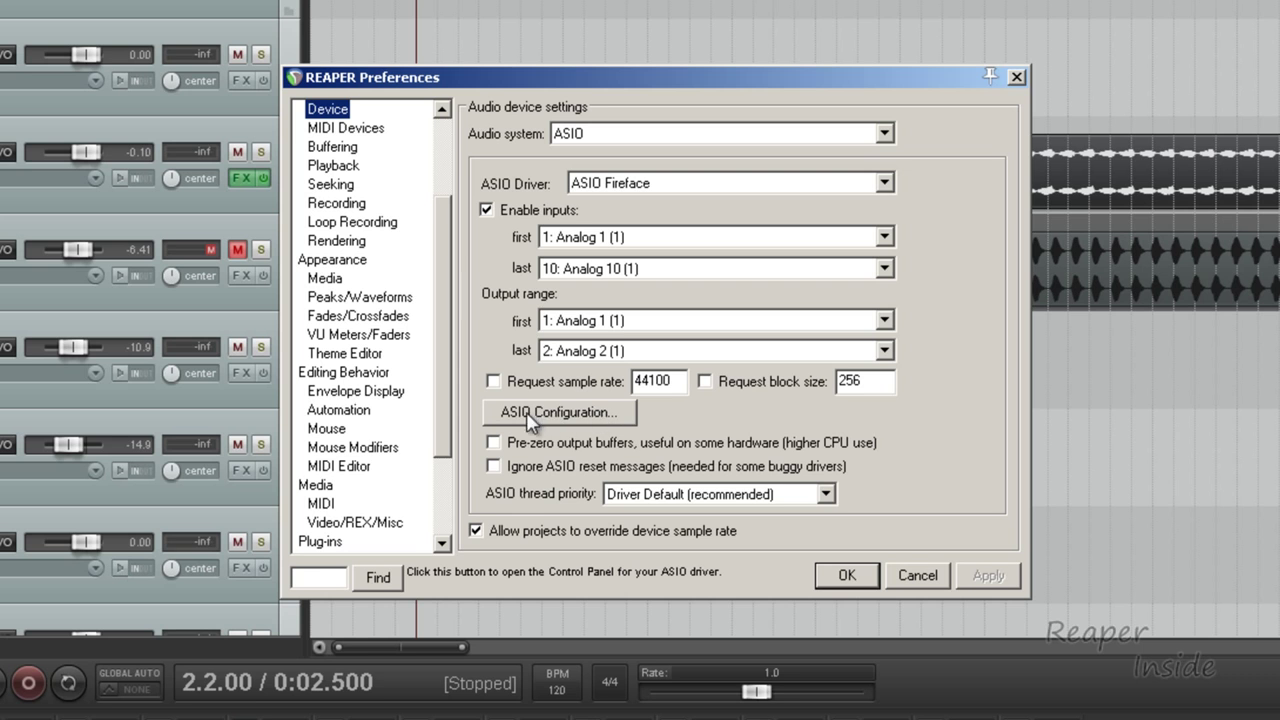
{"action": "left_click", "coordinate": [563, 415]}
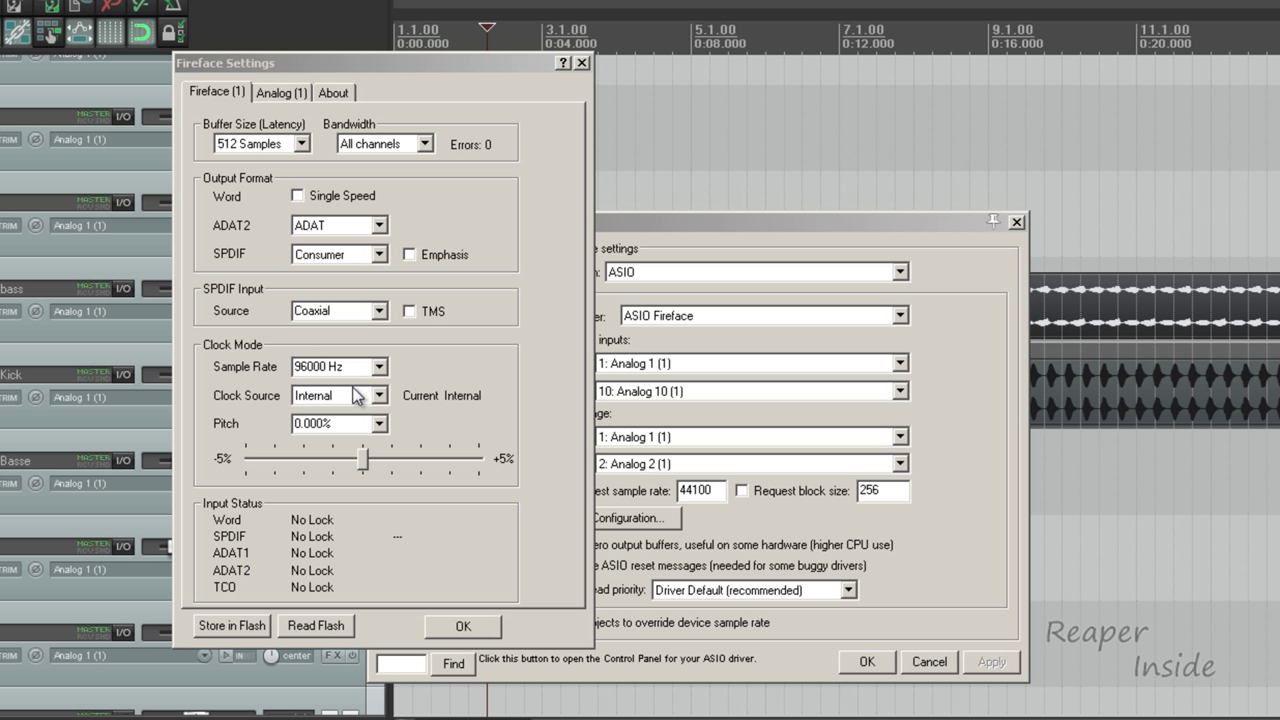
{"action": "left_click", "coordinate": [461, 627]}
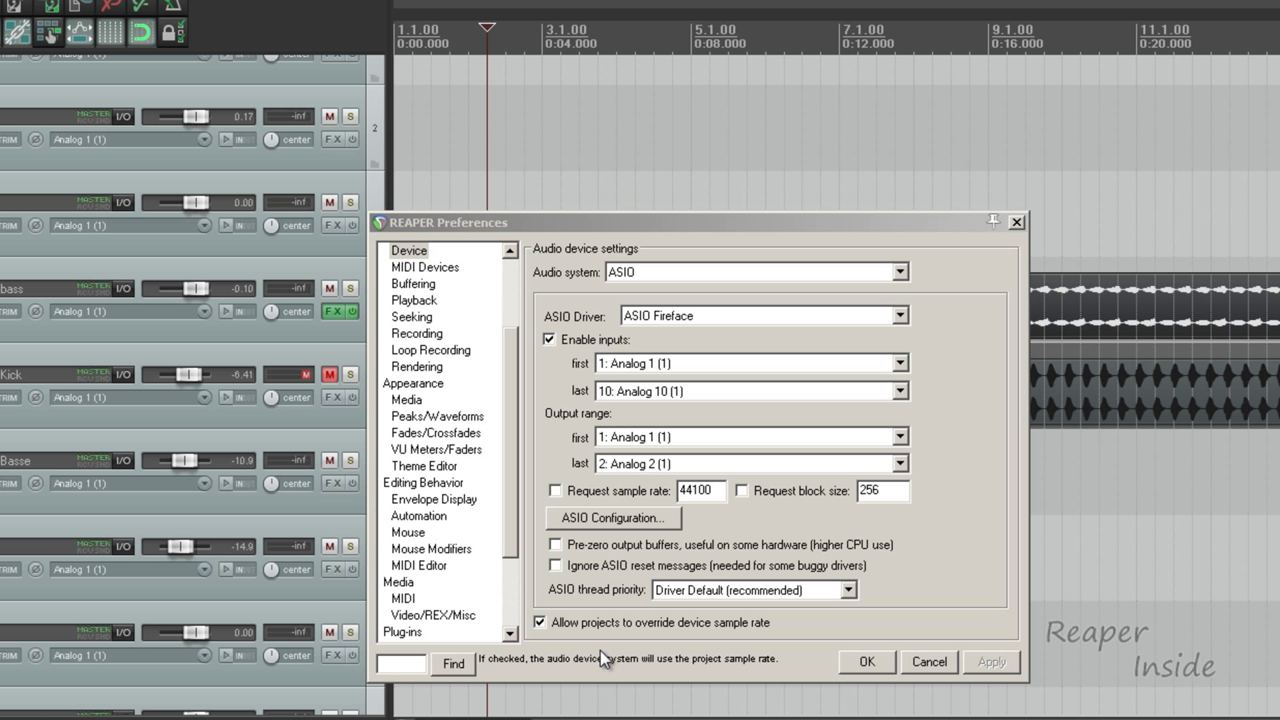
{"action": "left_click", "coordinate": [867, 661]}
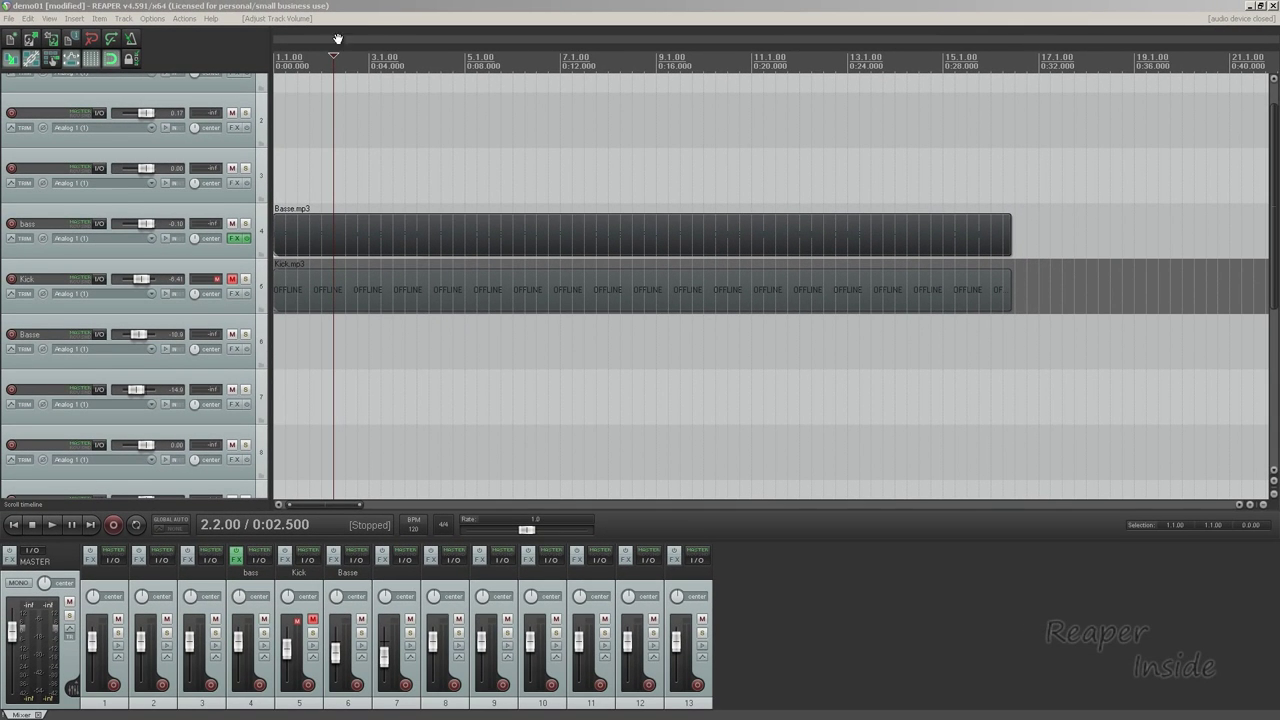
- Enable input and output channel name aliasing/remapping in the Audio preferences
{"action": "left_click", "coordinate": [156, 19]}
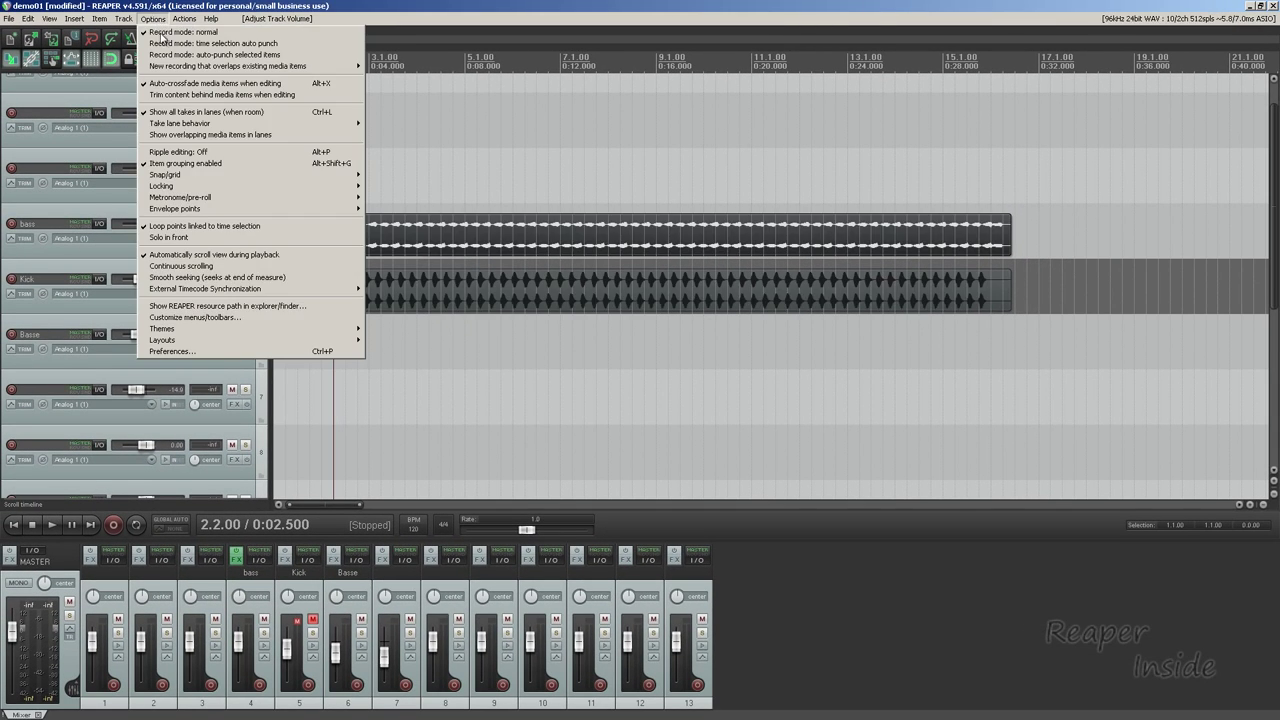
{"action": "left_click", "coordinate": [229, 354]}
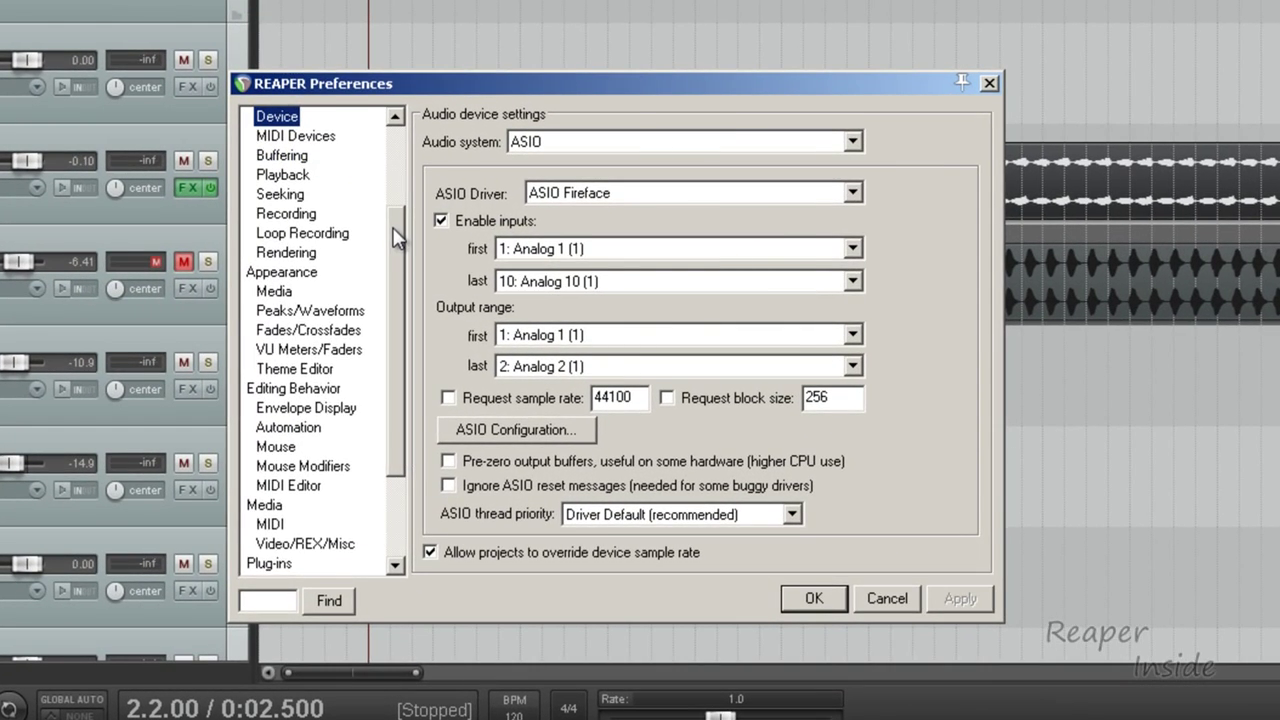
{"action": "scroll", "coordinate": [396, 237], "scroll_direction": "up", "scroll_amount": 2}
{"action": "left_click", "coordinate": [272, 178]}
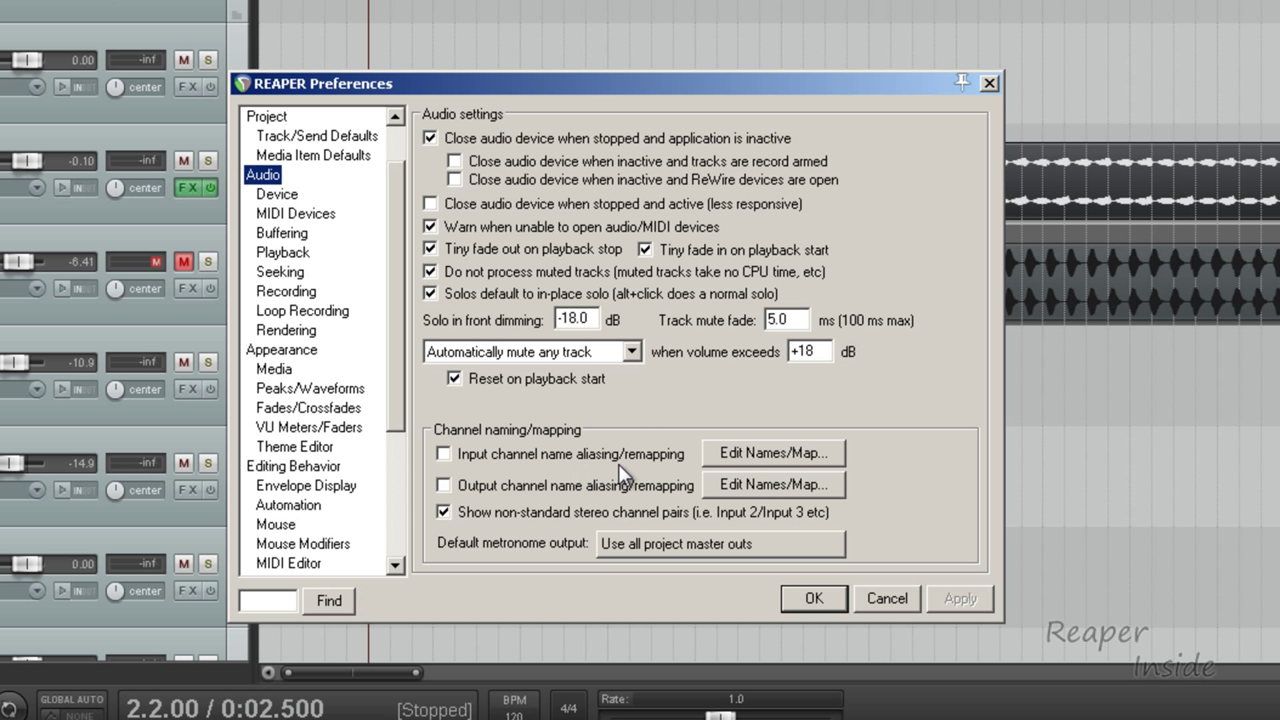
{"action": "left_click", "coordinate": [587, 456]}
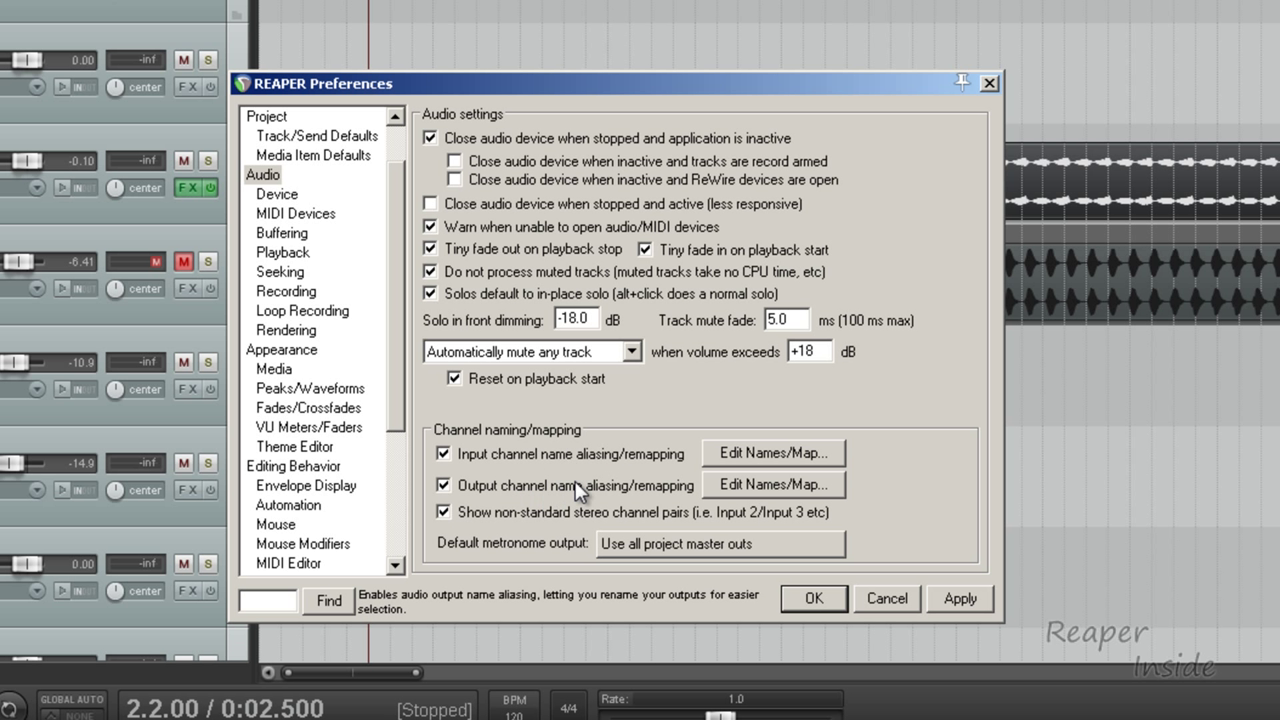
- Give input channel 1 the alias "novation bass station 2" in the input channel mapping
{"action": "left_click", "coordinate": [735, 453]}
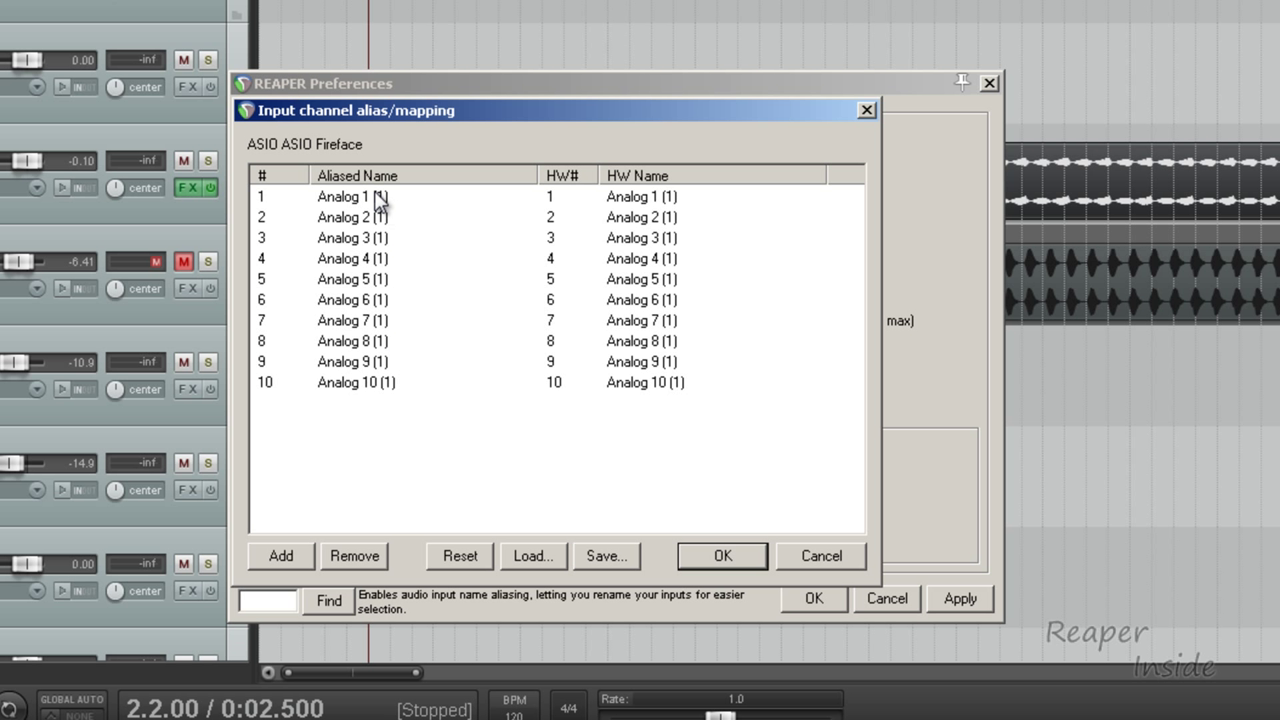
{"action": "left_click", "coordinate": [378, 199]}
{"action": "double_click", "coordinate": [380, 202]}
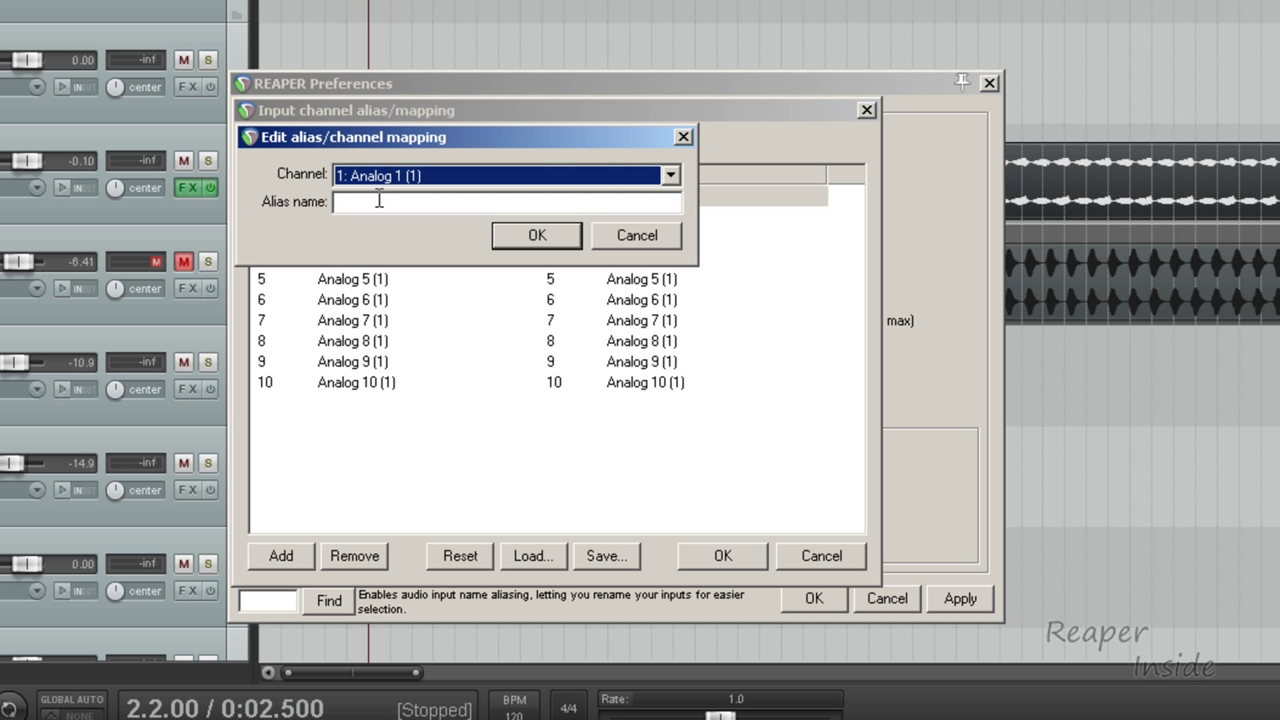
{"action": "left_click", "coordinate": [384, 203]}
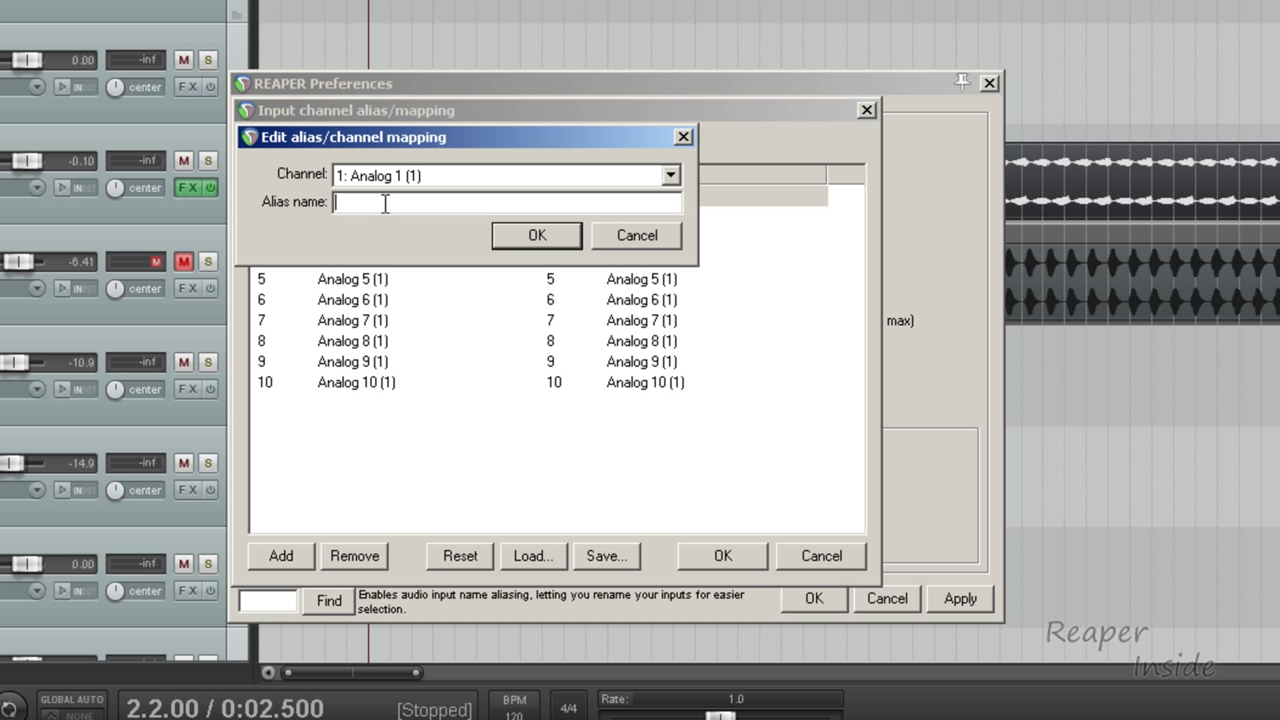
{"action": "type", "text": "novation bass station 2"}
{"action": "left_click", "coordinate": [530, 236]}
- Give input channel 2 the alias "Jomox Kick"
{"action": "double_click", "coordinate": [391, 212]}
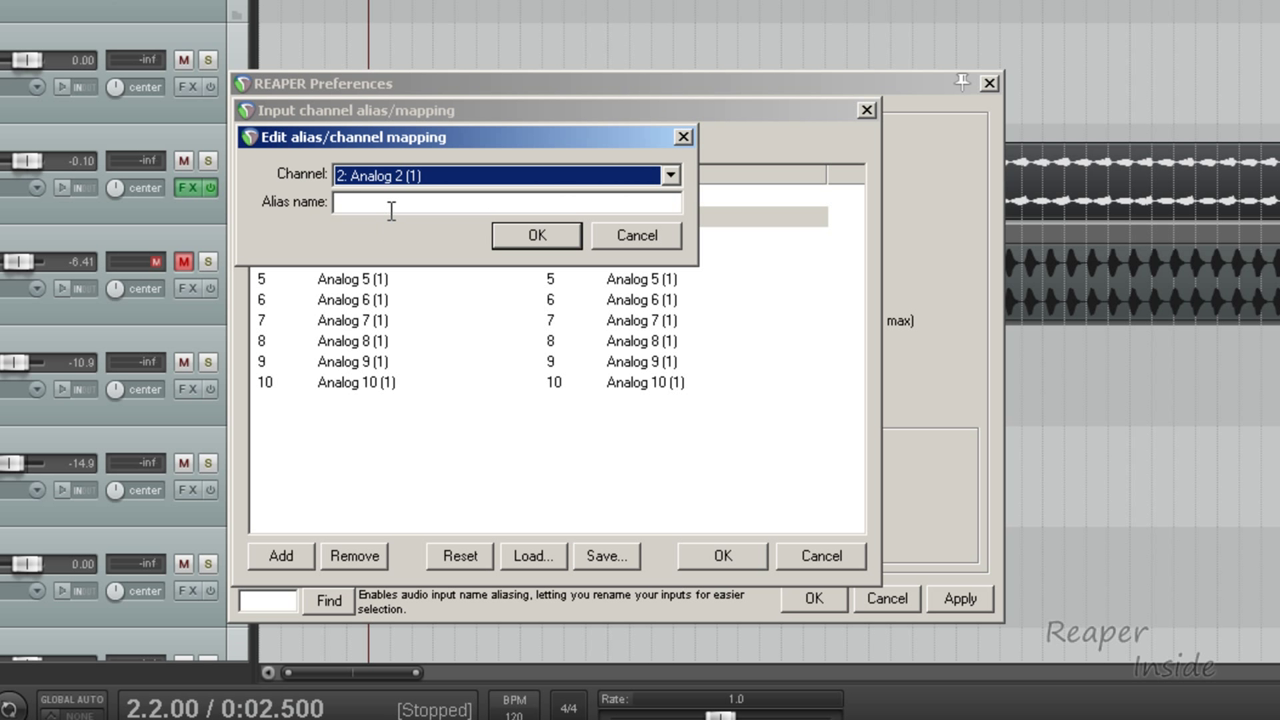
{"action": "left_click", "coordinate": [391, 203]}
{"action": "type", "text": "Jomox Ki"}
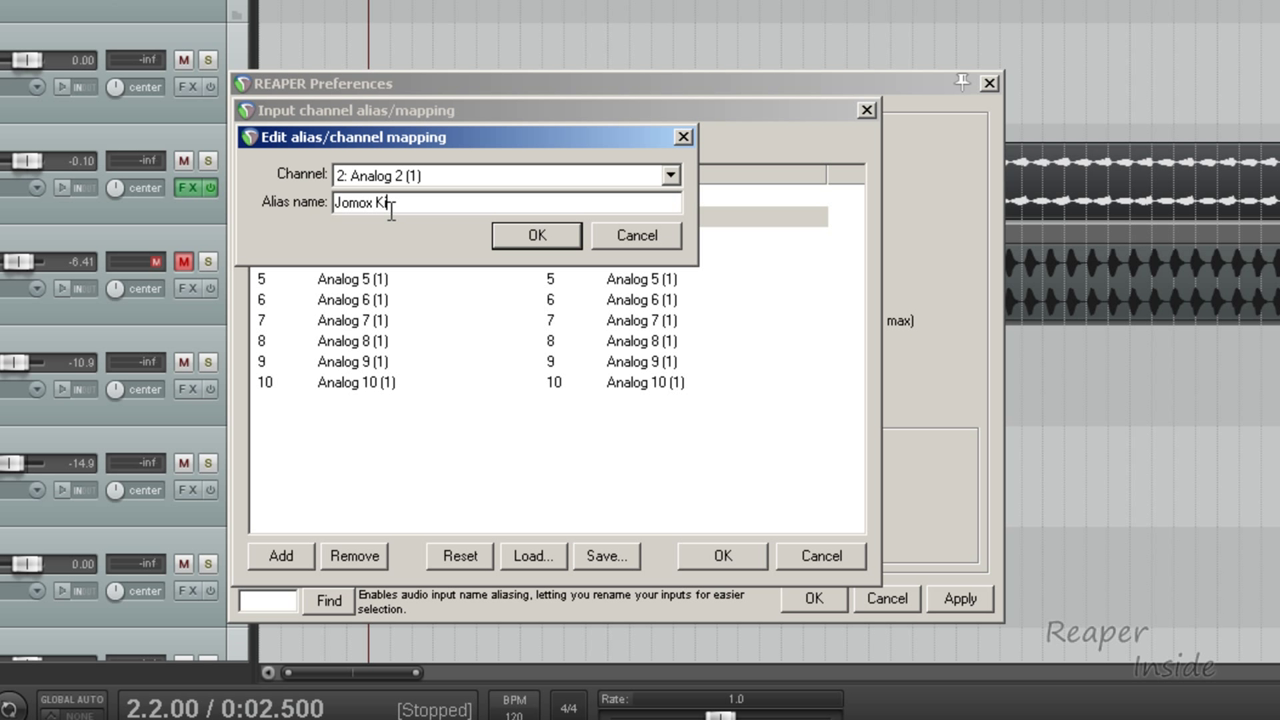
{"action": "type", "text": "ck"}
{"action": "left_click", "coordinate": [531, 234]}
- Give input channel 3 the alias "Jomox Claps" and accept the input channel mapping
{"action": "double_click", "coordinate": [381, 238]}
{"action": "left_click", "coordinate": [378, 202]}
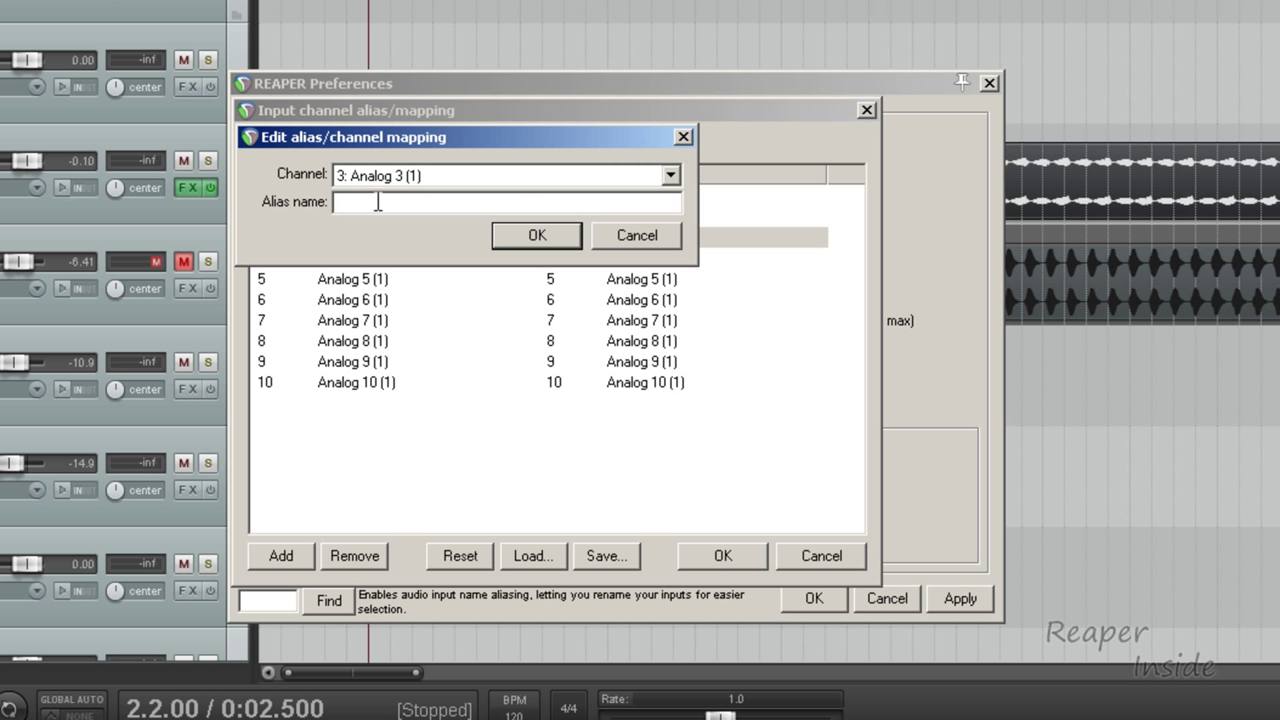
{"action": "type", "text": "jomox"}
{"action": "key", "text": "Delete"}
{"action": "type", "text": "J"}
{"action": "left_click", "coordinate": [566, 237]}
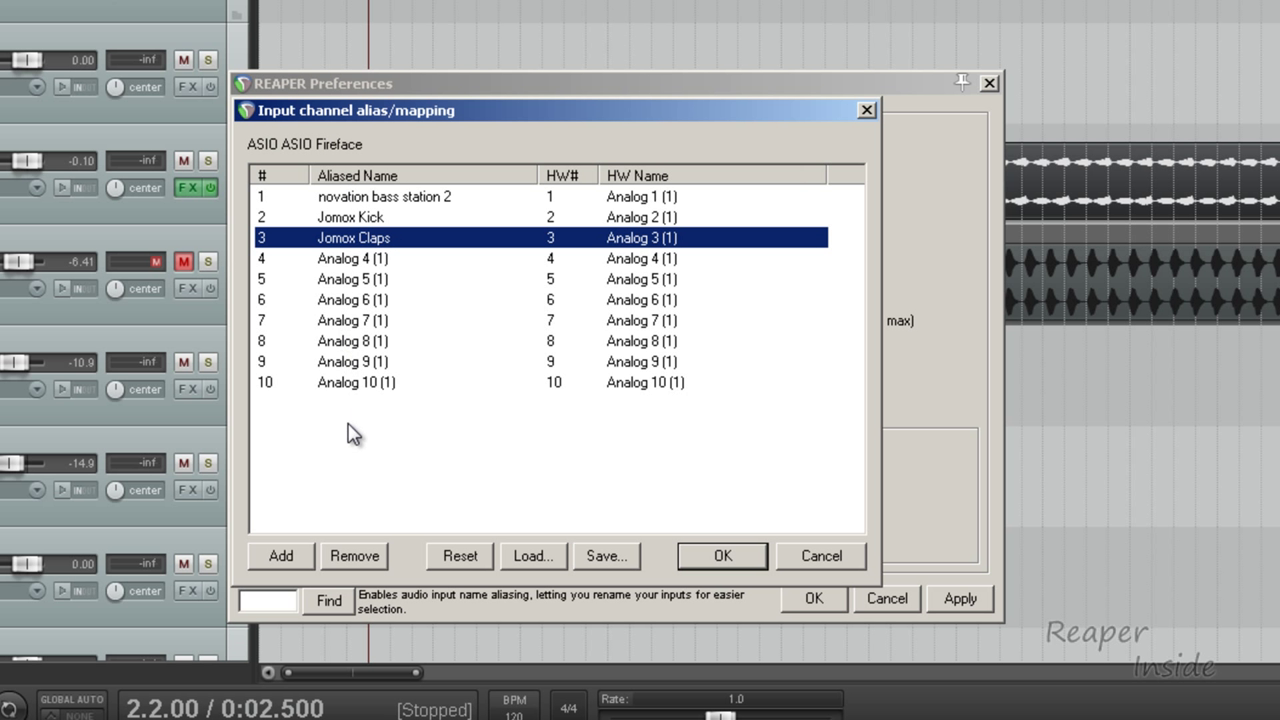
{"action": "left_click", "coordinate": [702, 548]}
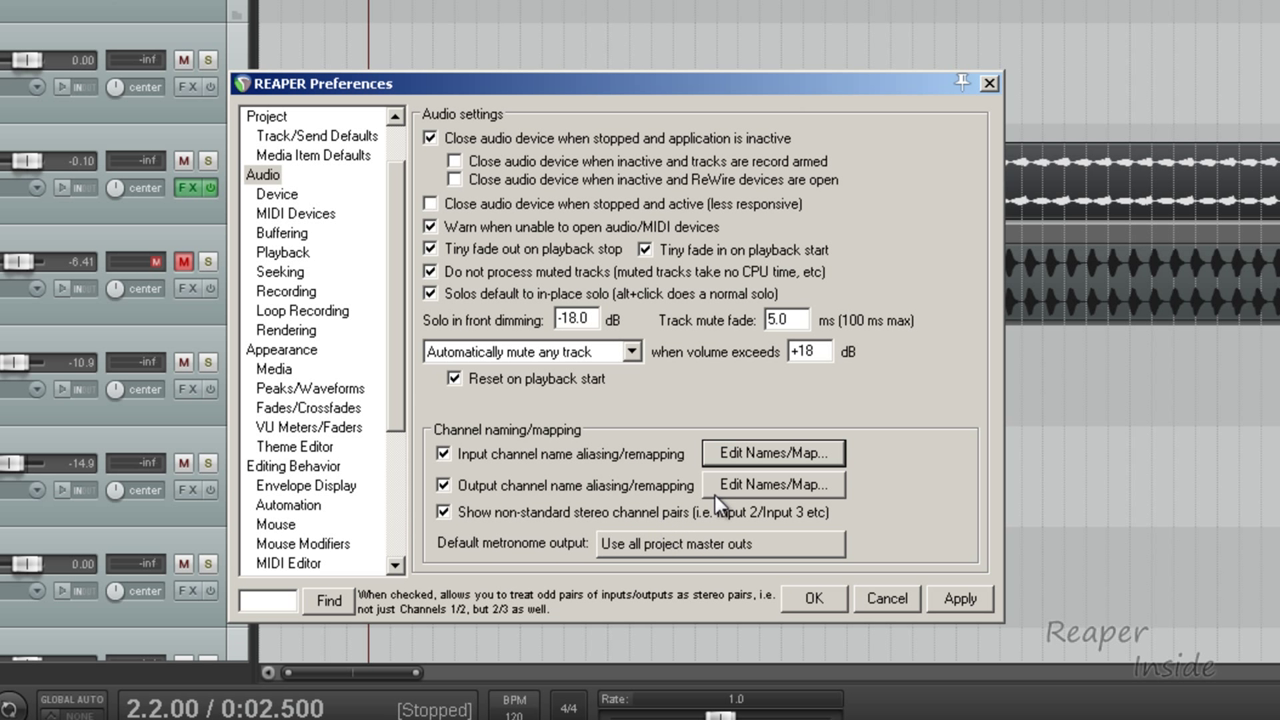
- Give output channel 1 the alias "Sortie G" in the output channel mapping
{"action": "left_click", "coordinate": [758, 486]}
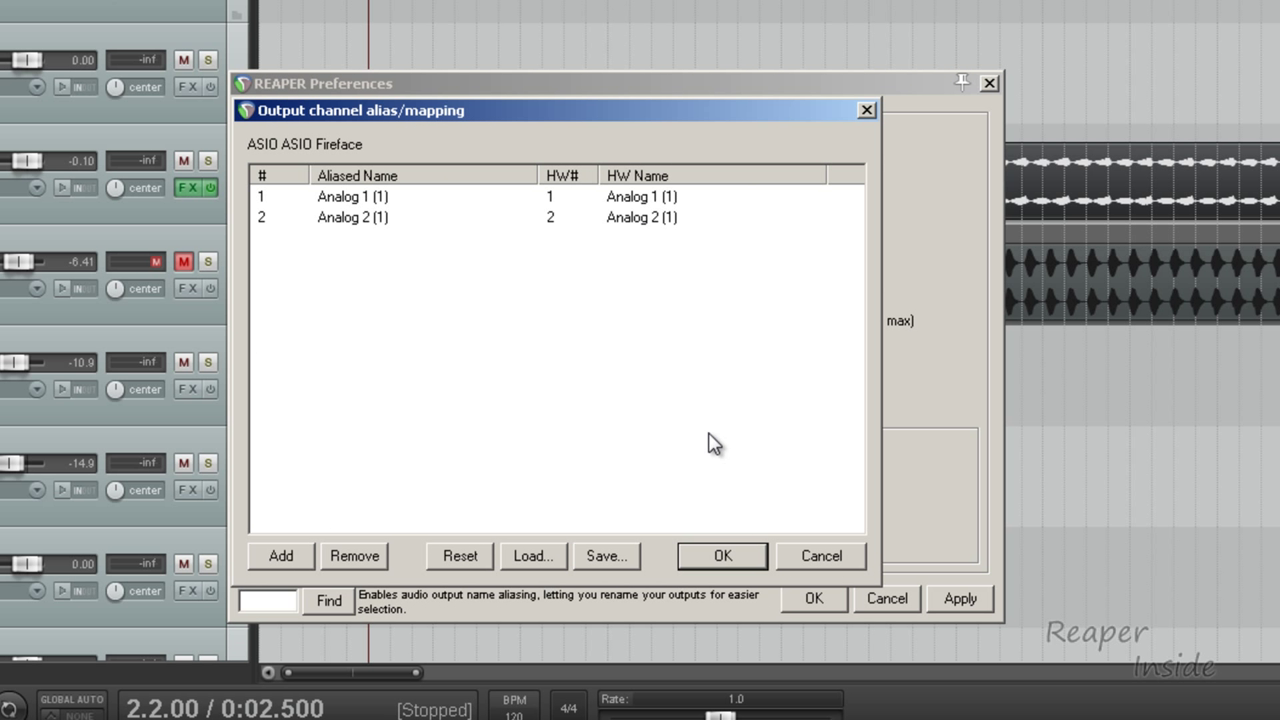
{"action": "double_click", "coordinate": [360, 198]}
{"action": "left_click", "coordinate": [371, 202]}
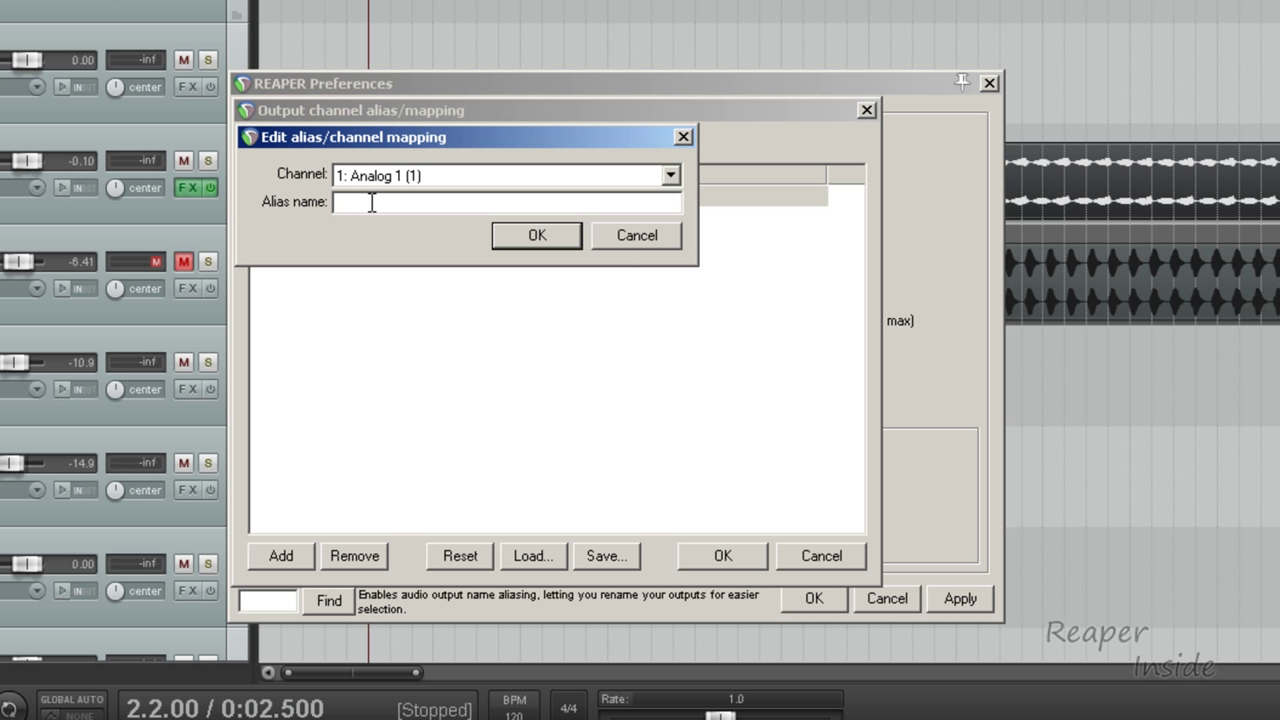
{"action": "type", "text": "Sortie G"}
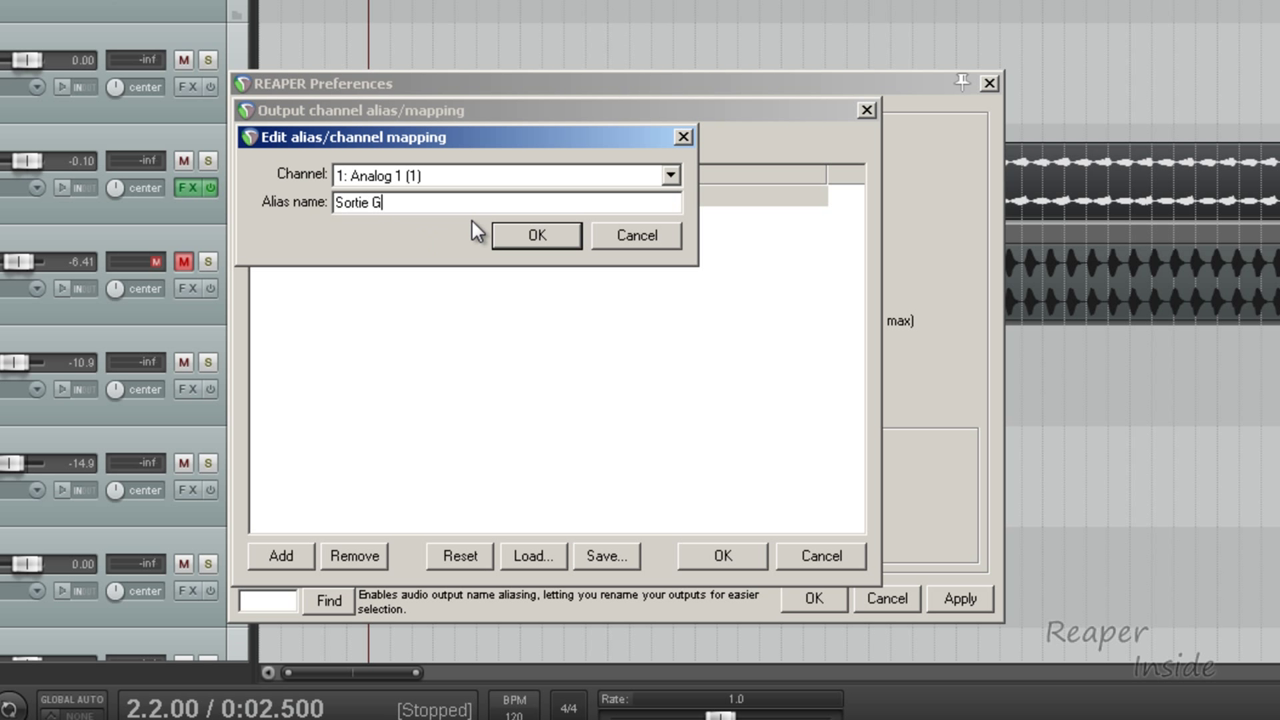
{"action": "left_click", "coordinate": [528, 237]}
- Give output channel 2 the alias "Sortie D", then accept the output channel mapping and the preferences
{"action": "double_click", "coordinate": [390, 219]}
{"action": "left_click", "coordinate": [411, 204]}
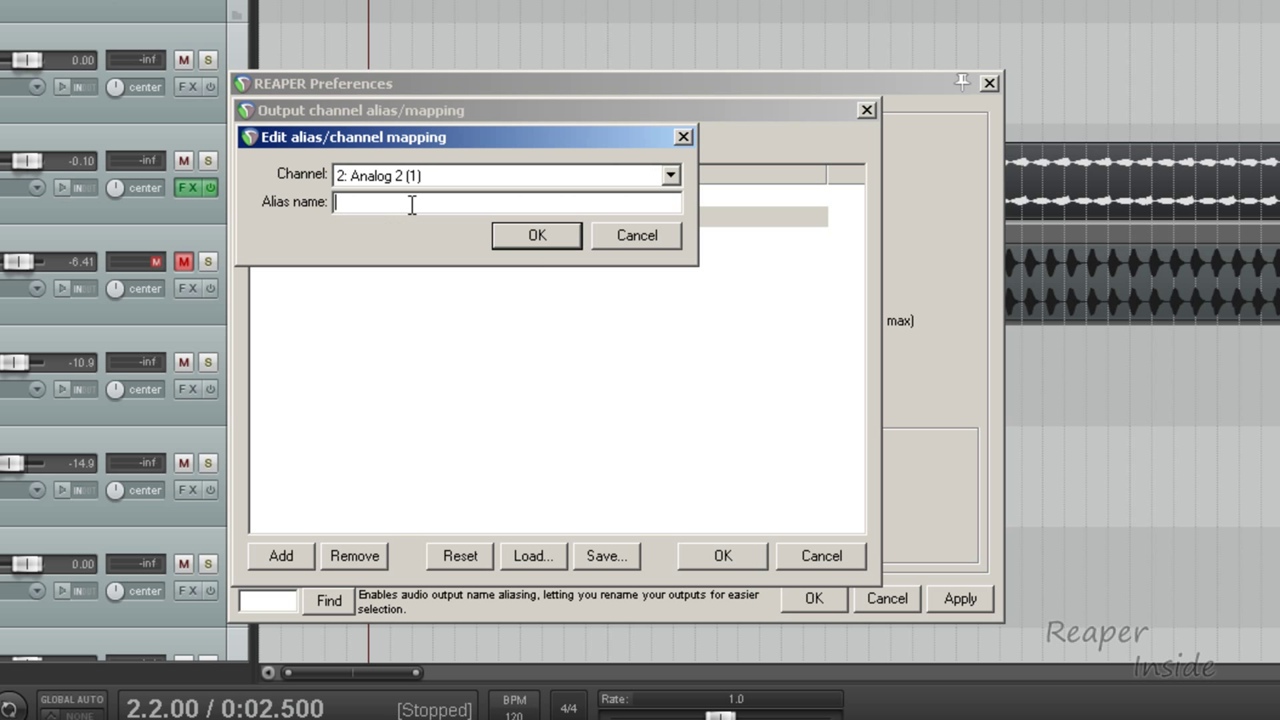
{"action": "type", "text": "Sortie D"}
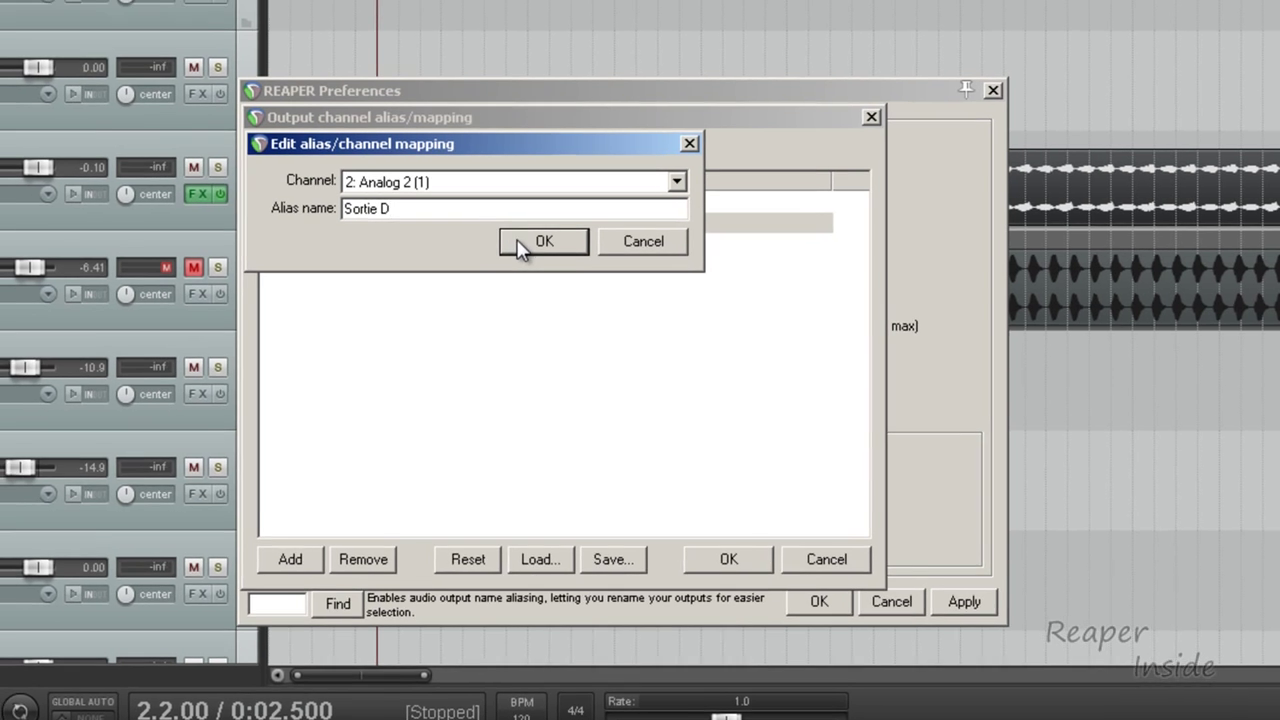
{"action": "left_click", "coordinate": [525, 237]}
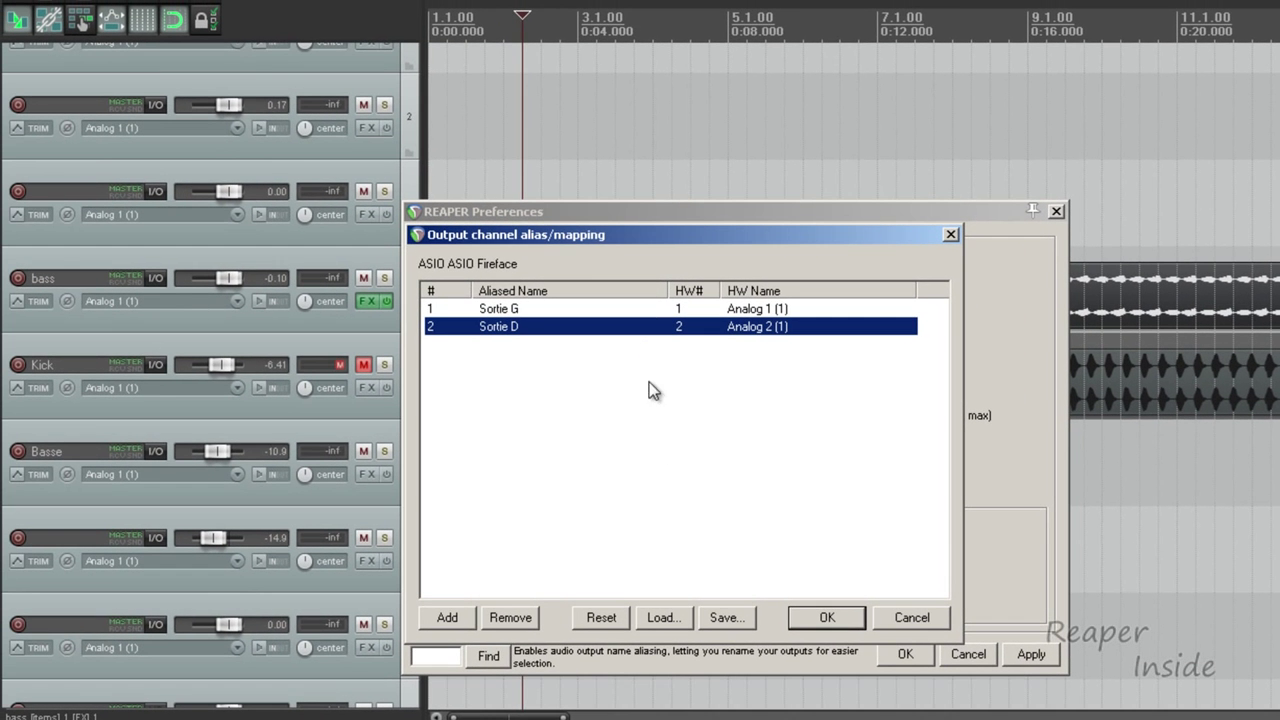
{"action": "left_click", "coordinate": [816, 619]}
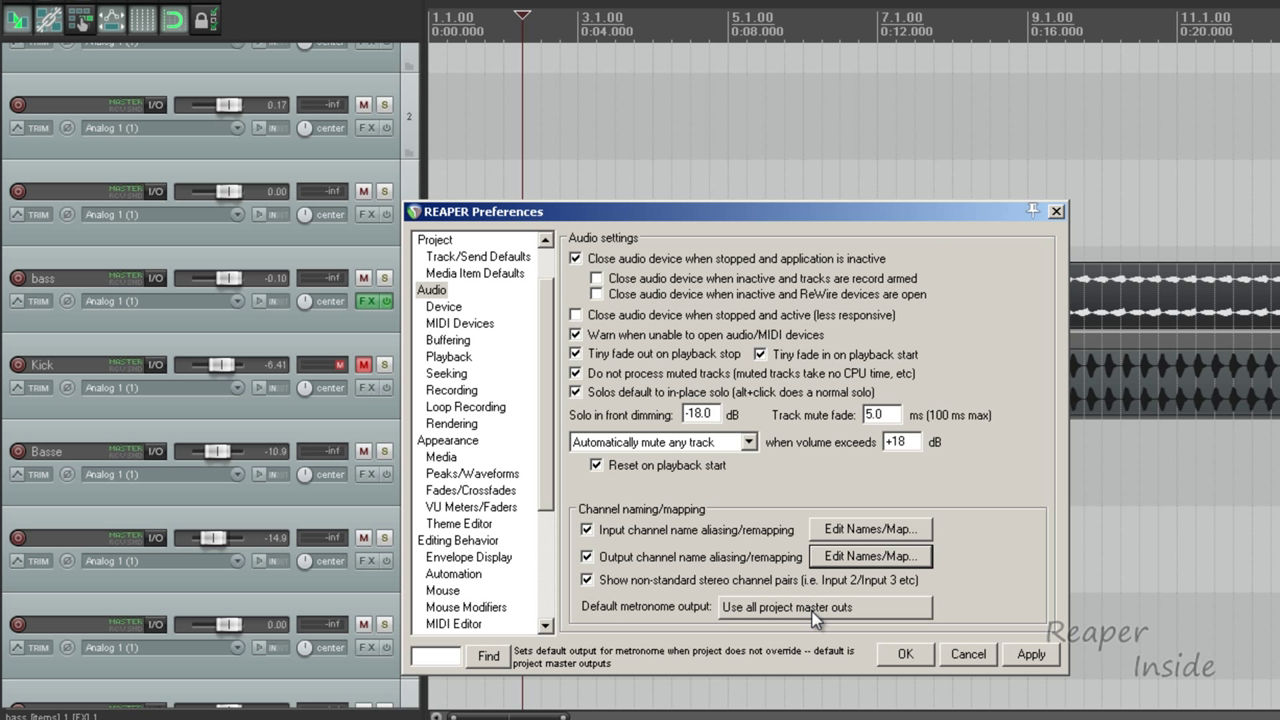
{"action": "left_click", "coordinate": [905, 660]}
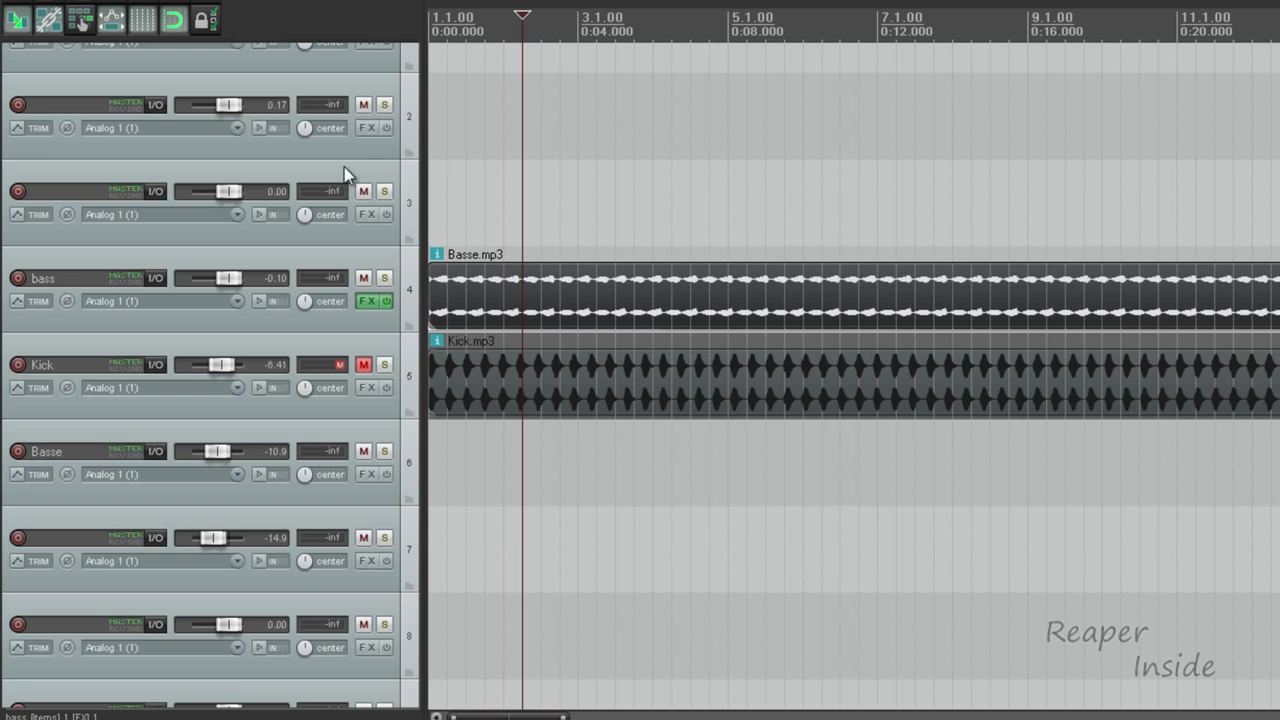
- Examine the mono and stereo input choices of track 1 for the aliased channel names, leaving the input as it is
{"action": "scroll", "coordinate": [344, 167], "scroll_direction": "up", "scroll_amount": 2}
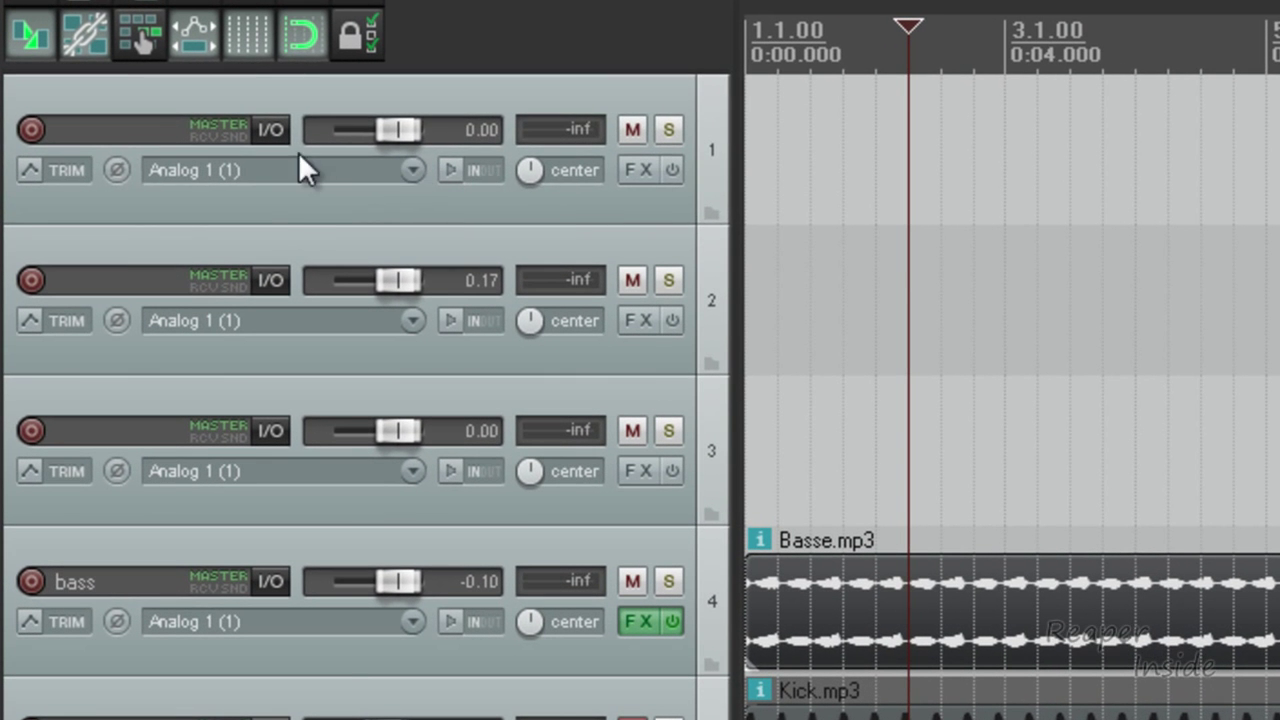
{"action": "left_click", "coordinate": [400, 161]}
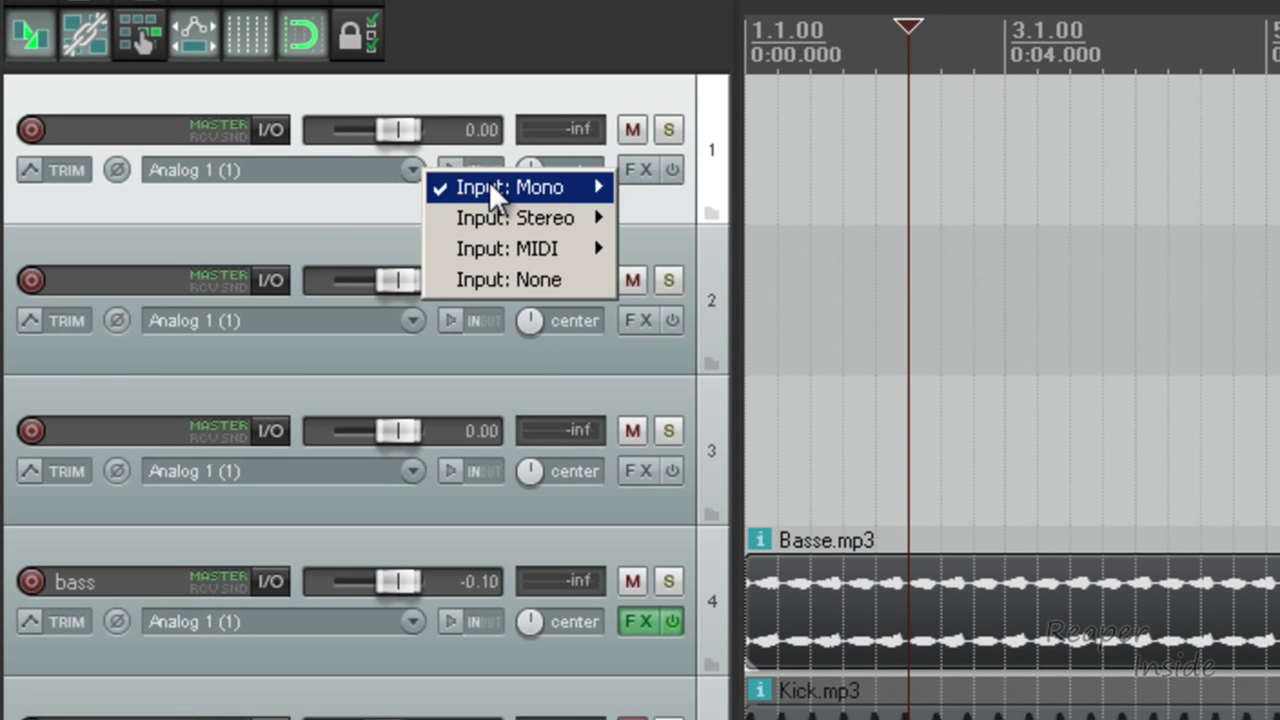
{"action": "mouse_move", "coordinate": [489, 181]}
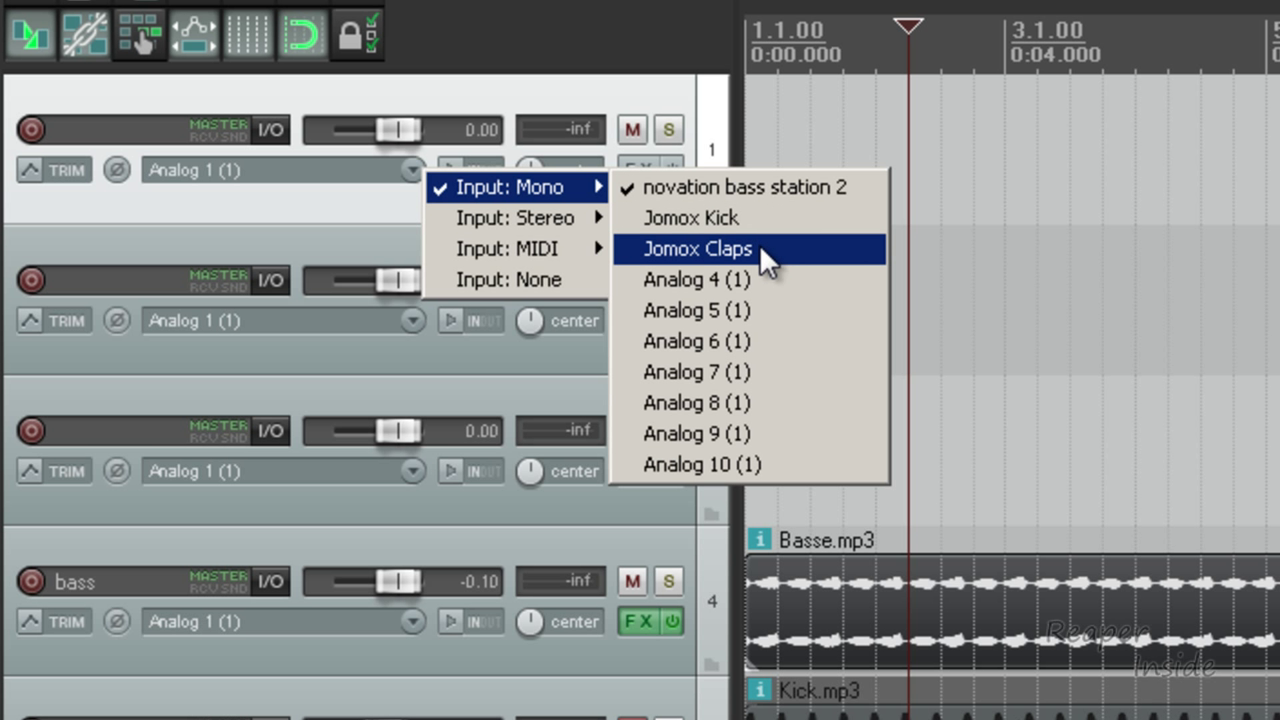
{"action": "mouse_move", "coordinate": [576, 220]}
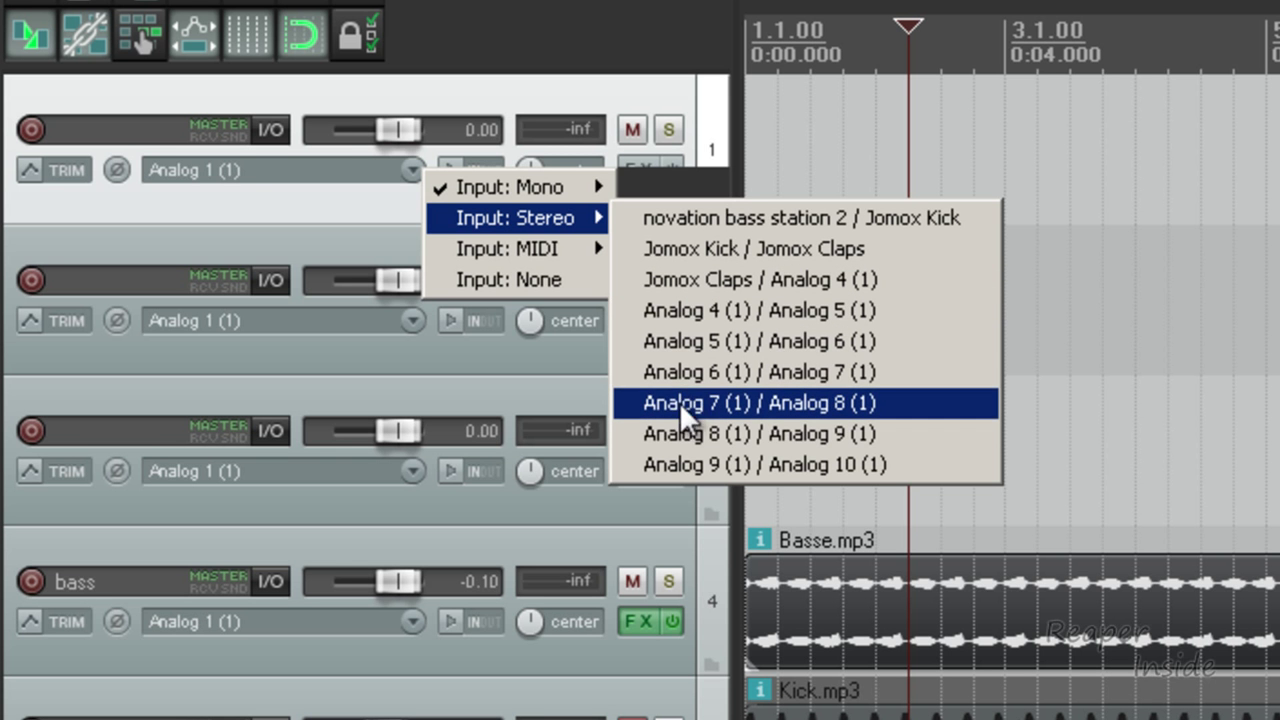
{"action": "left_click", "coordinate": [338, 206]}
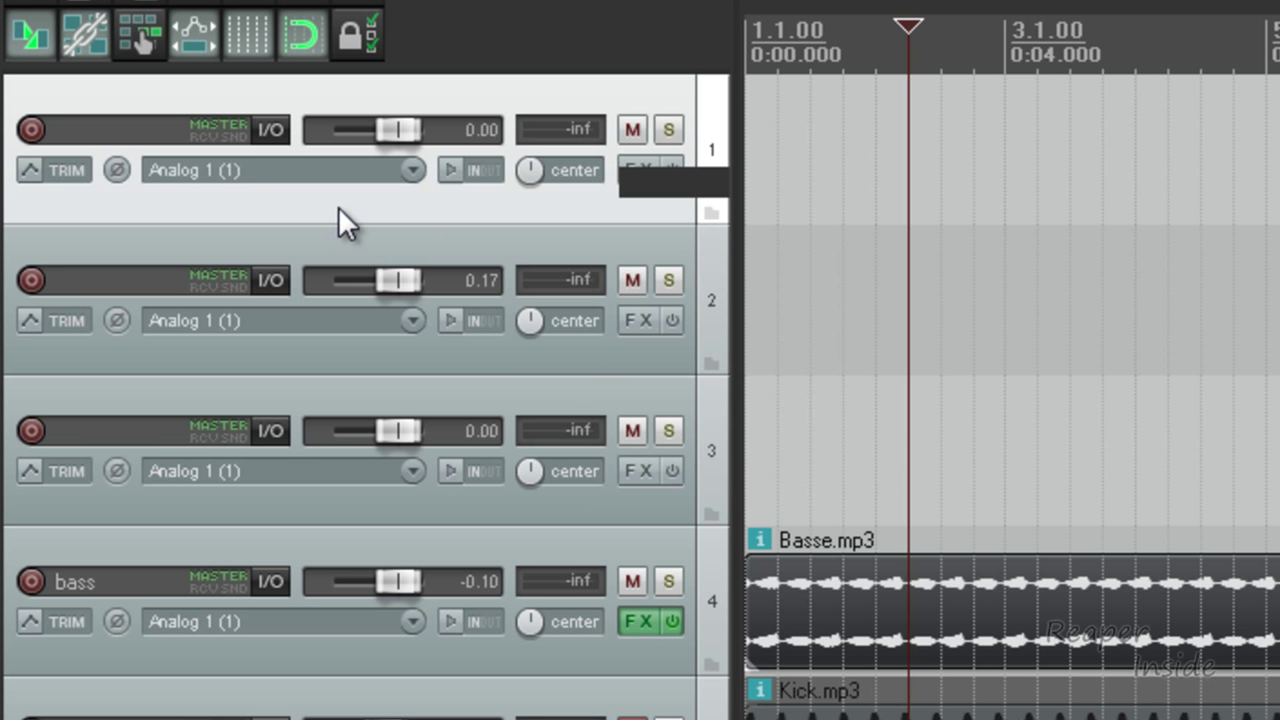
- Configure the MIDI input Fireface Midi Port 1 in the MIDI Devices preferences, enabling input from the device and input for control messages
{"action": "key", "text": "ctrl+p"}
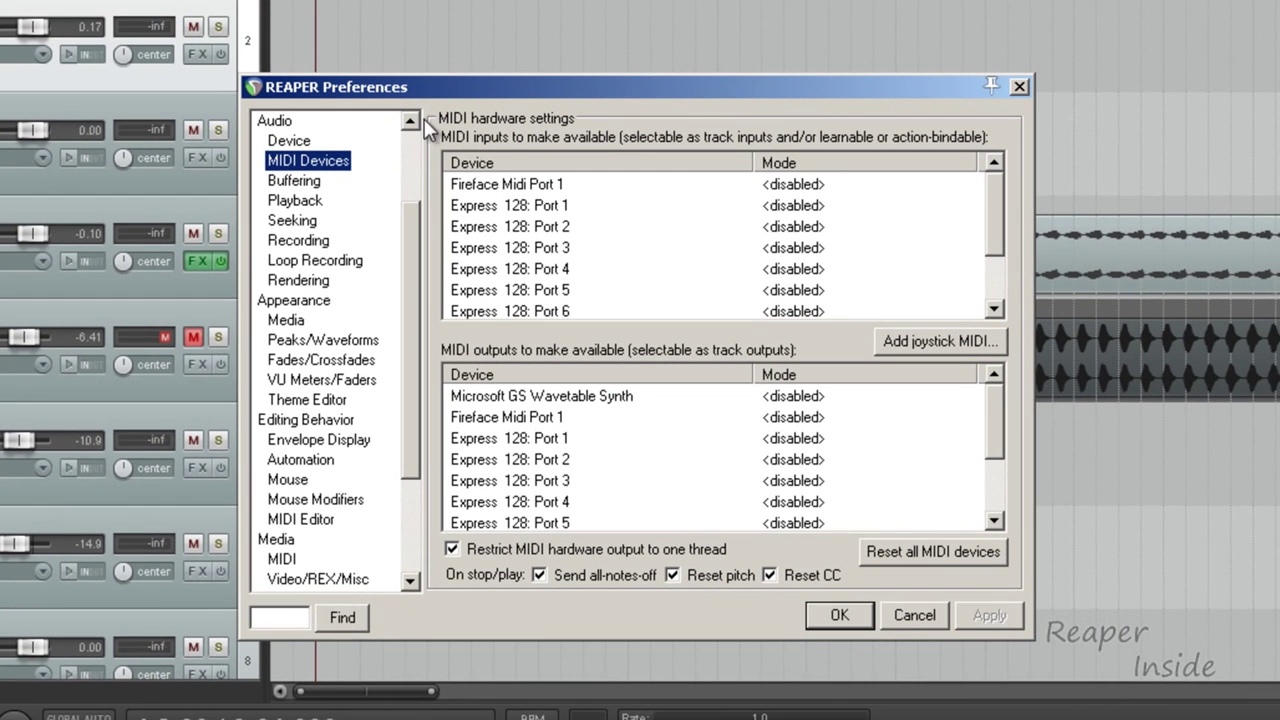
{"action": "left_click", "coordinate": [548, 188]}
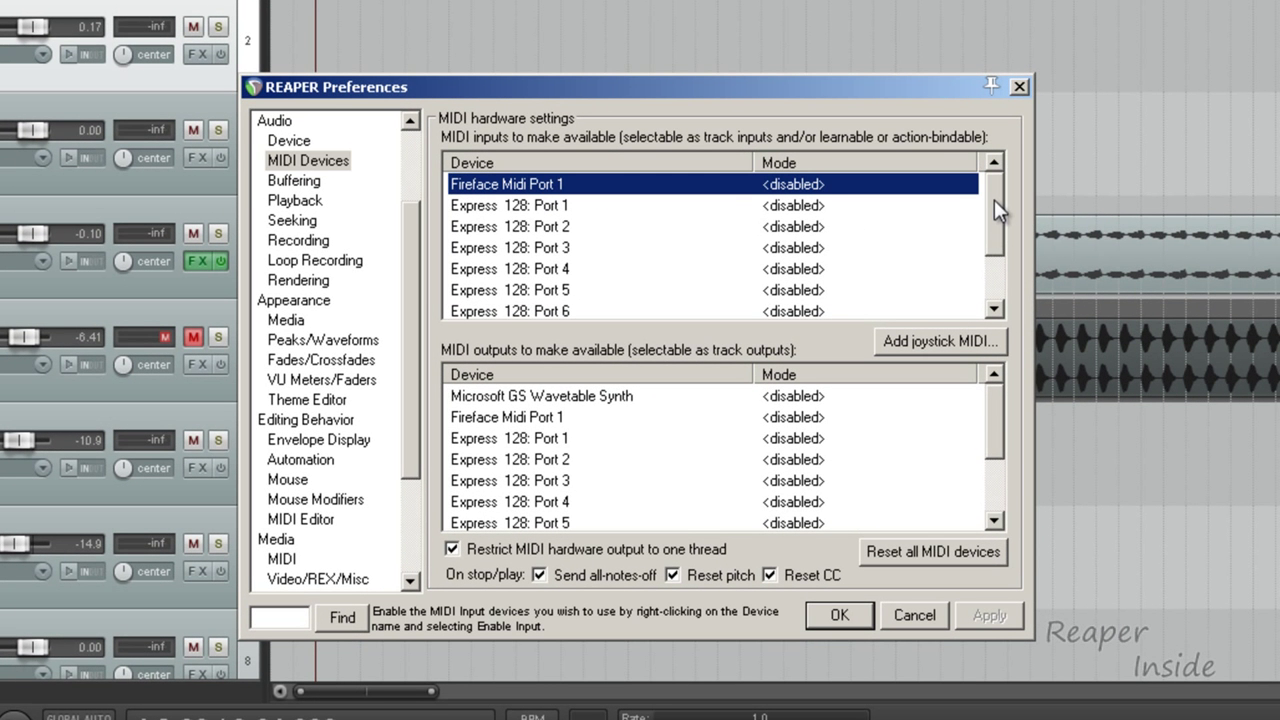
{"action": "mouse_move", "coordinate": [994, 199]}
{"action": "left_mouse_down"}
{"action": "mouse_move", "coordinate": [985, 275]}
{"action": "mouse_move", "coordinate": [972, 190]}
{"action": "left_mouse_up"}
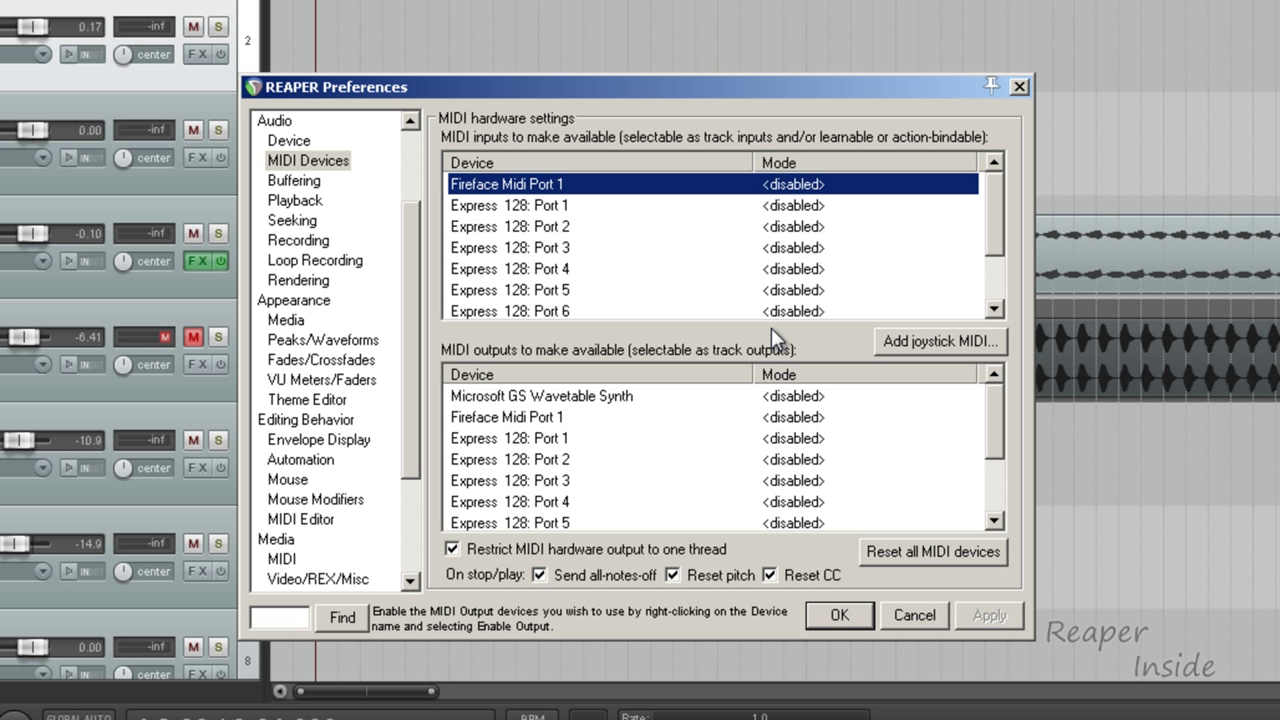
{"action": "right_click", "coordinate": [672, 196]}
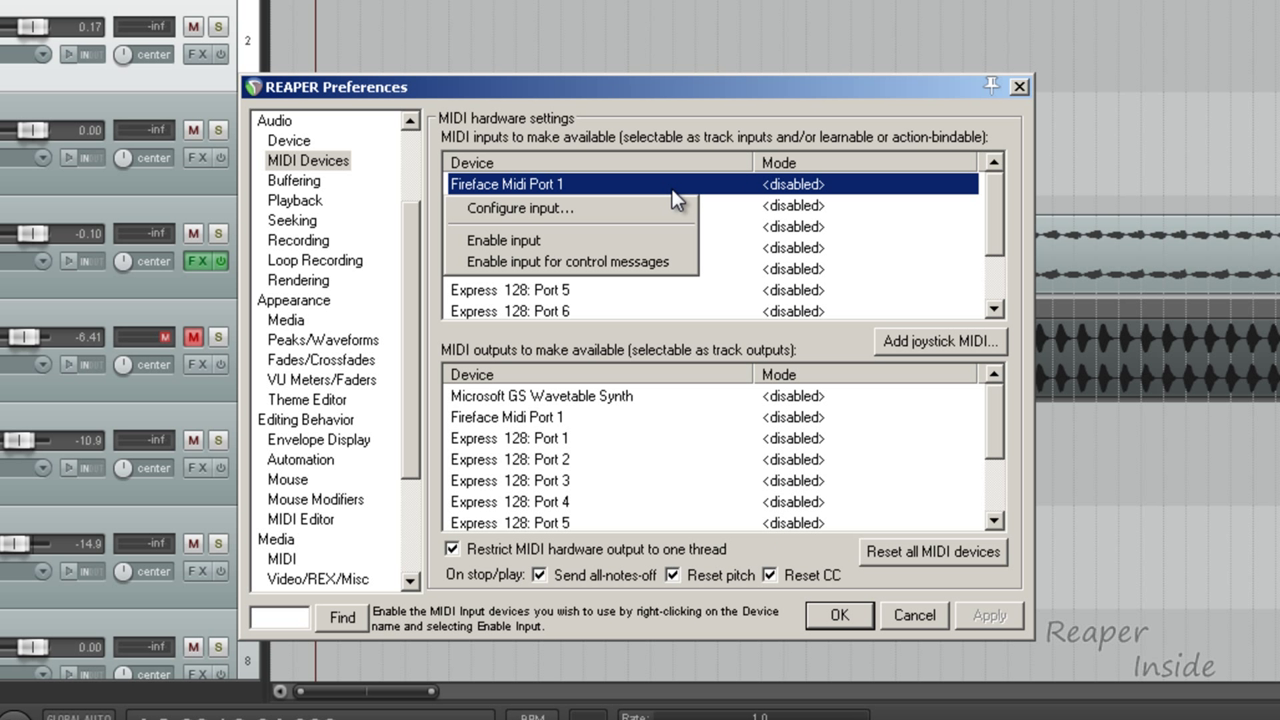
{"action": "left_click", "coordinate": [607, 210]}
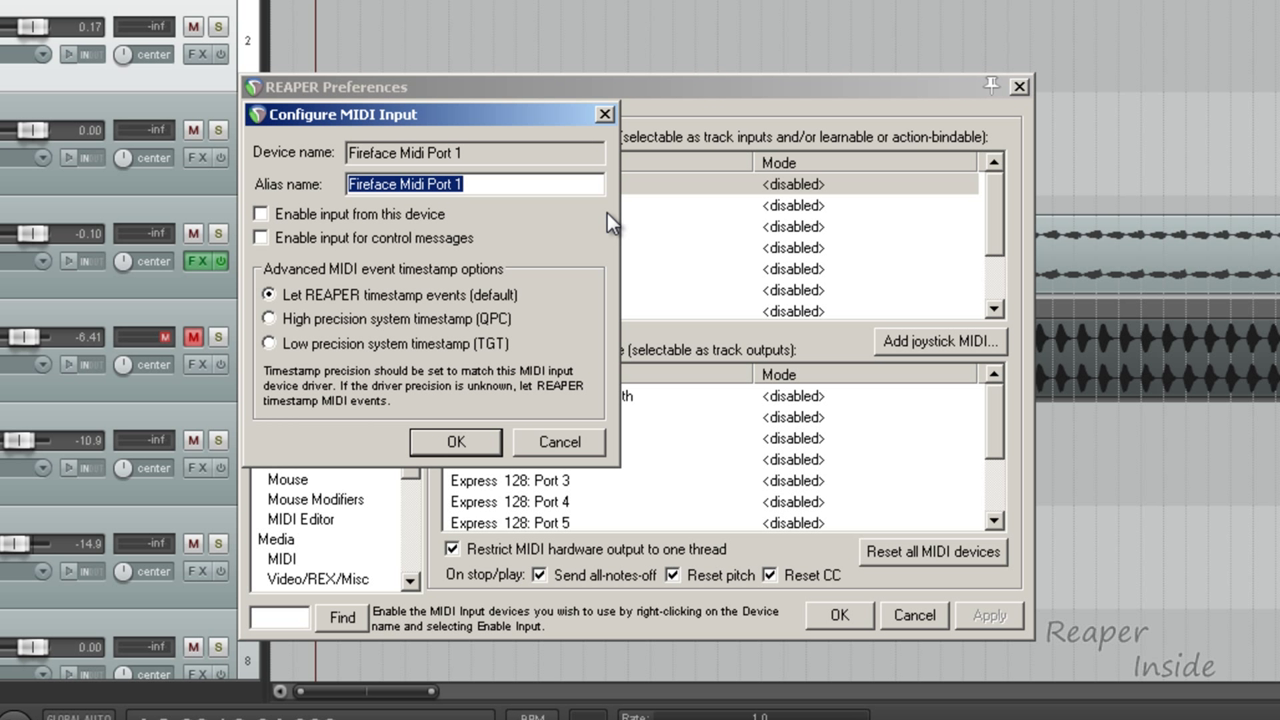
{"action": "left_click", "coordinate": [287, 217]}
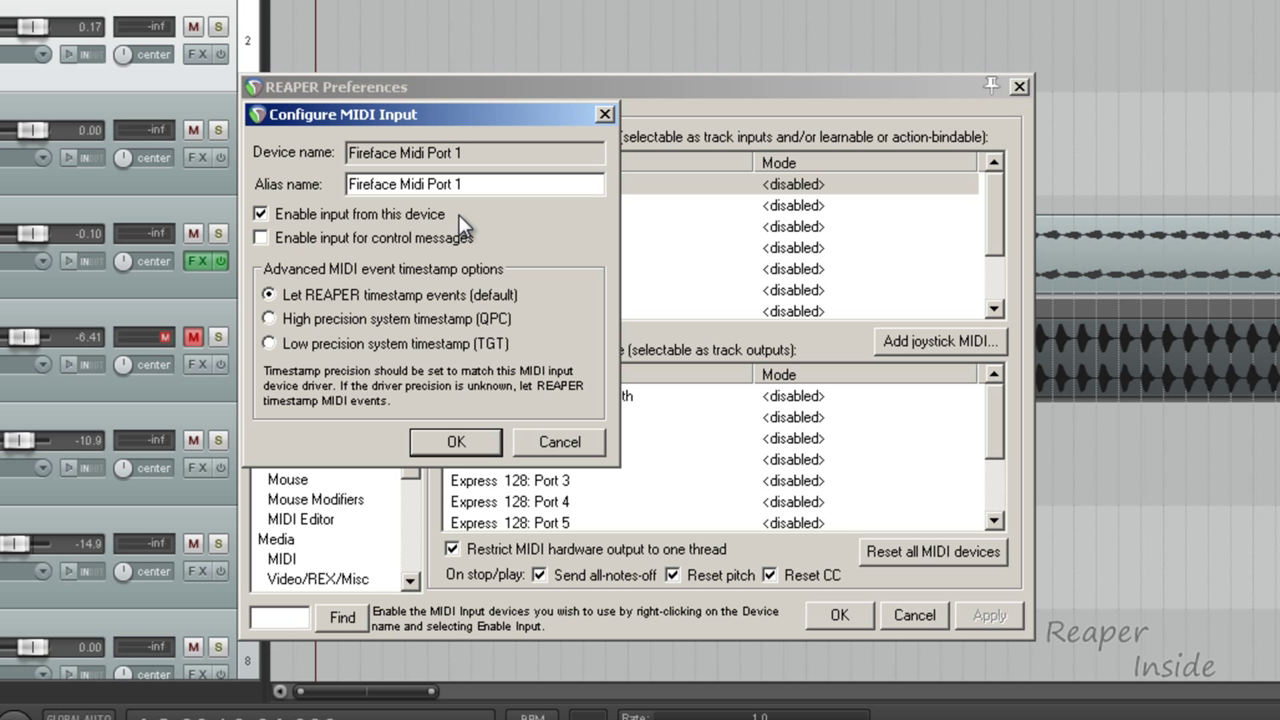
{"action": "left_click", "coordinate": [322, 241]}
{"action": "left_click", "coordinate": [456, 441]}
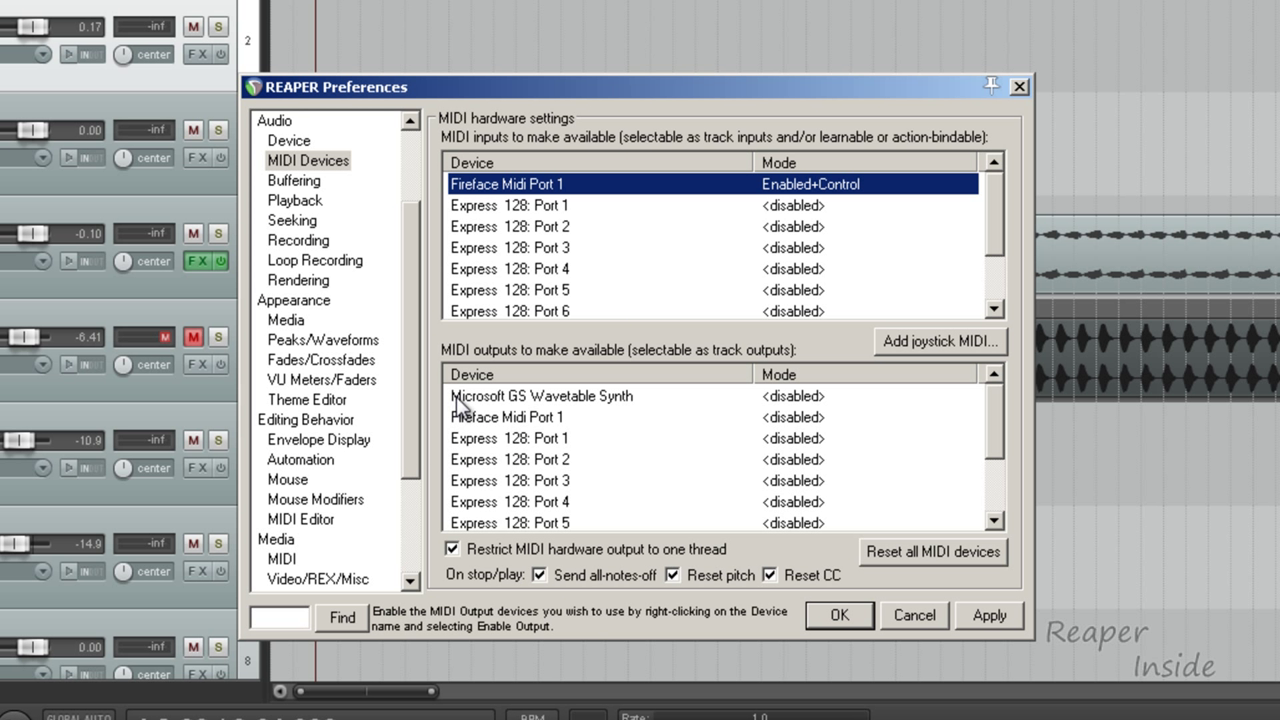
- Enable the MIDI input Express 128: Port 1 for both input and control messages
{"action": "left_click", "coordinate": [585, 208]}
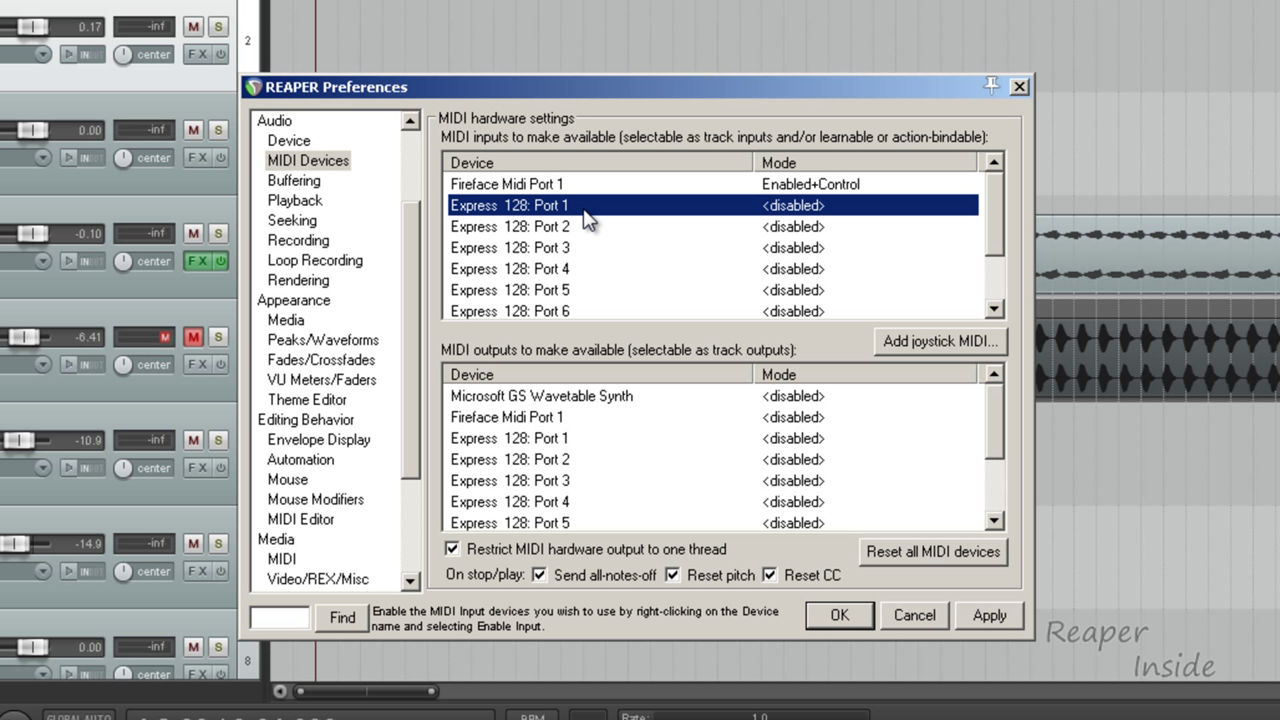
{"action": "left_click", "coordinate": [590, 228]}
{"action": "left_click", "coordinate": [588, 250]}
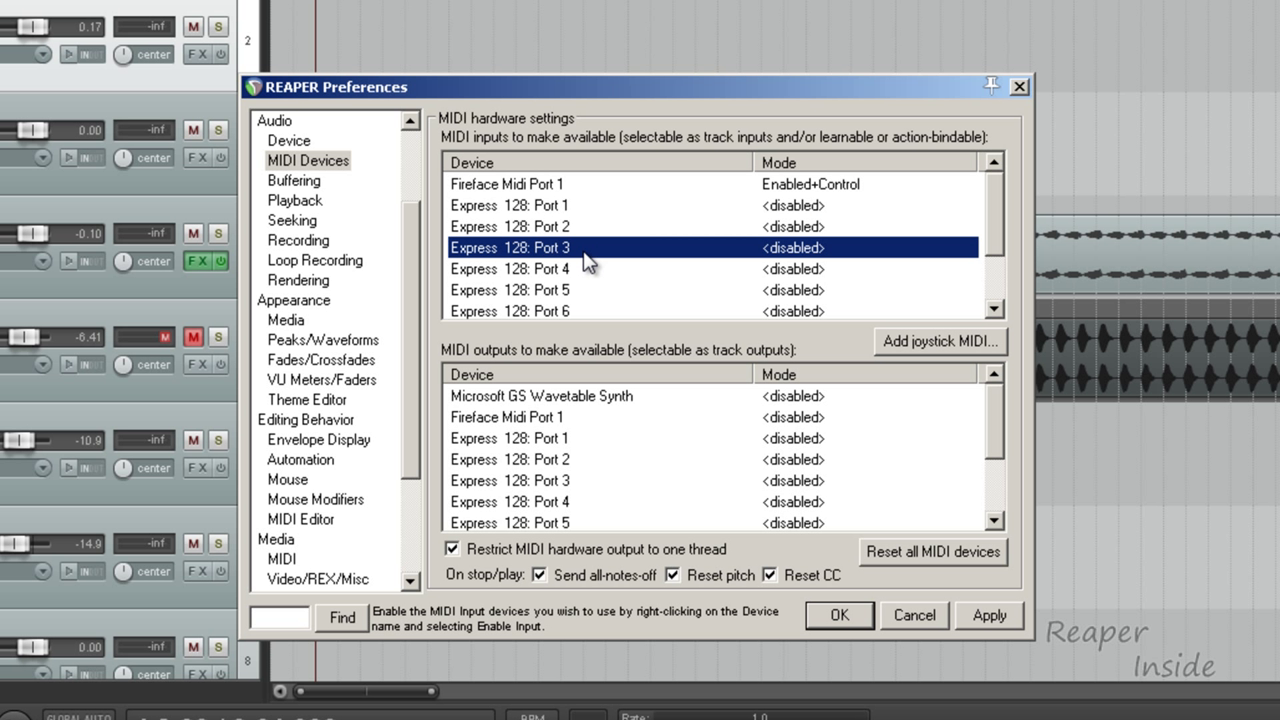
{"action": "left_click", "coordinate": [590, 270]}
{"action": "left_click", "coordinate": [592, 291]}
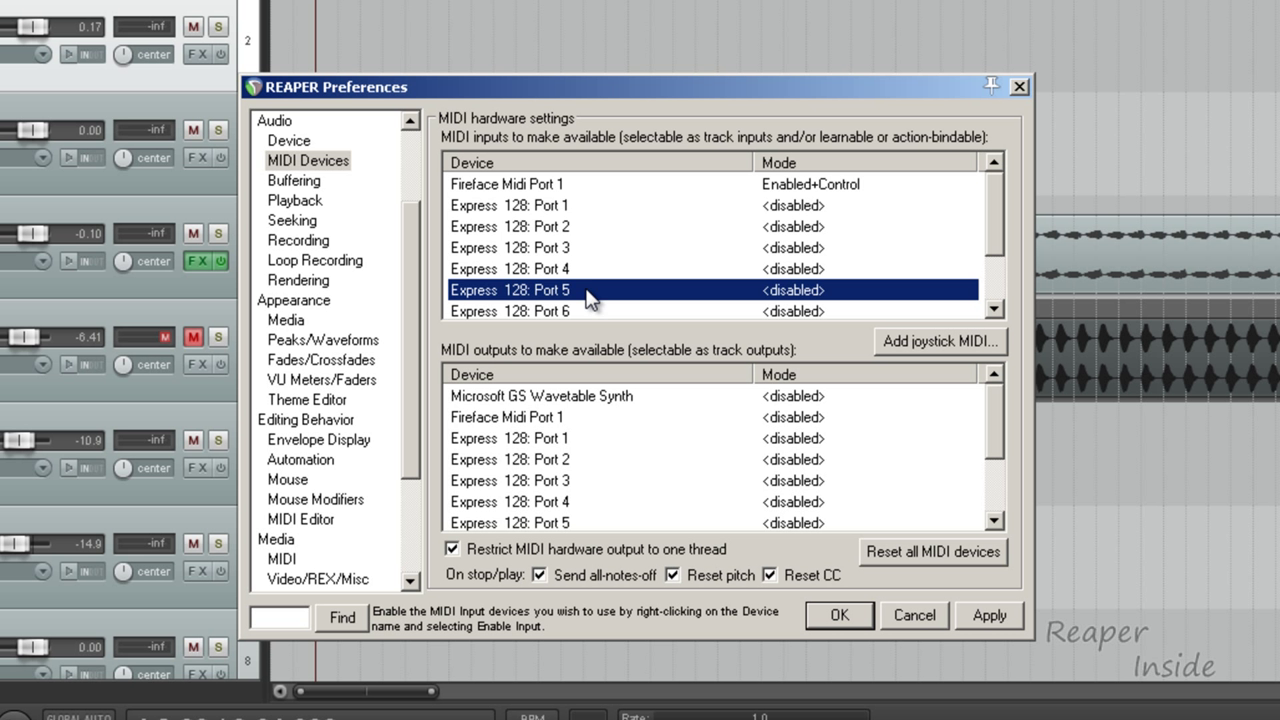
{"action": "left_click", "coordinate": [590, 212]}
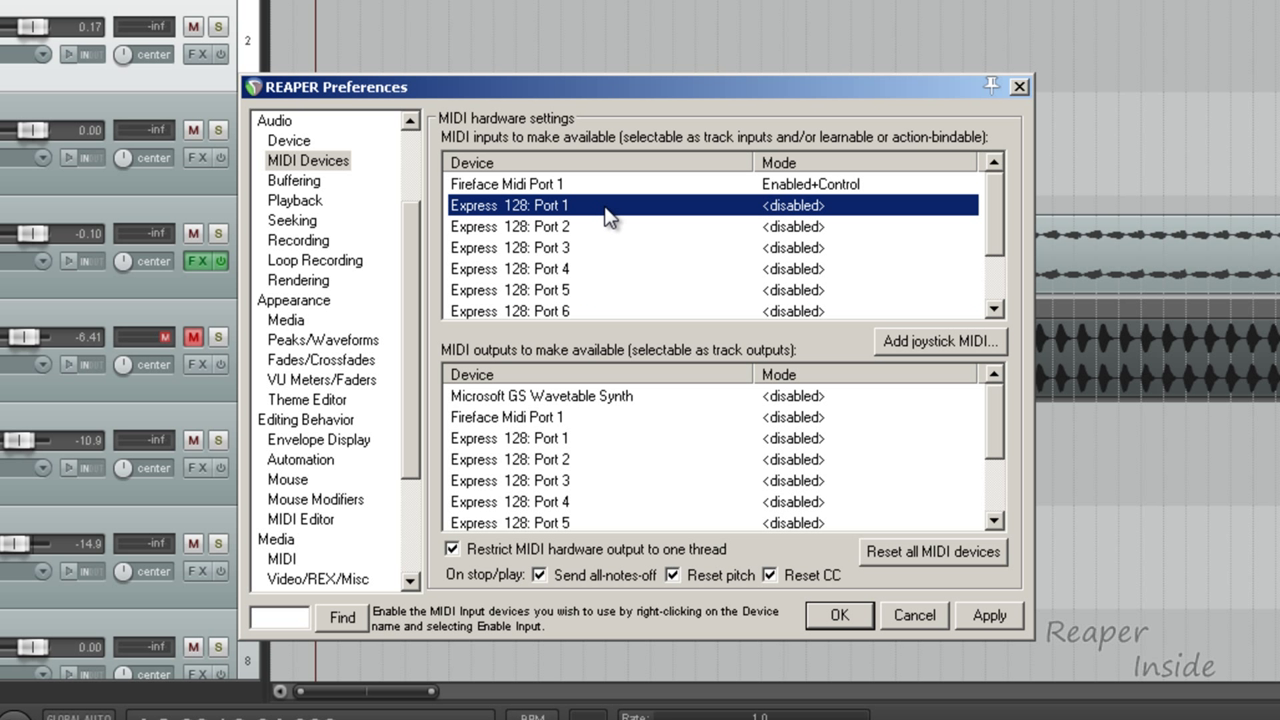
{"action": "right_click", "coordinate": [603, 212]}
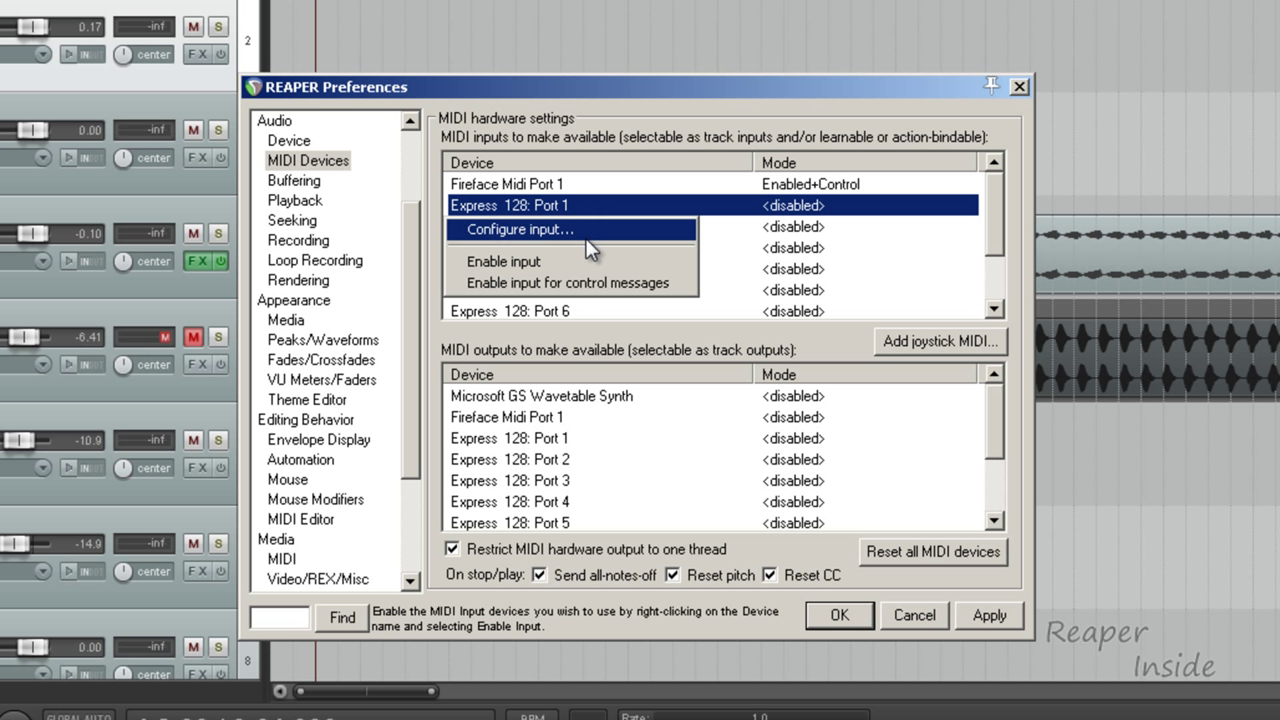
{"action": "left_click", "coordinate": [579, 264]}
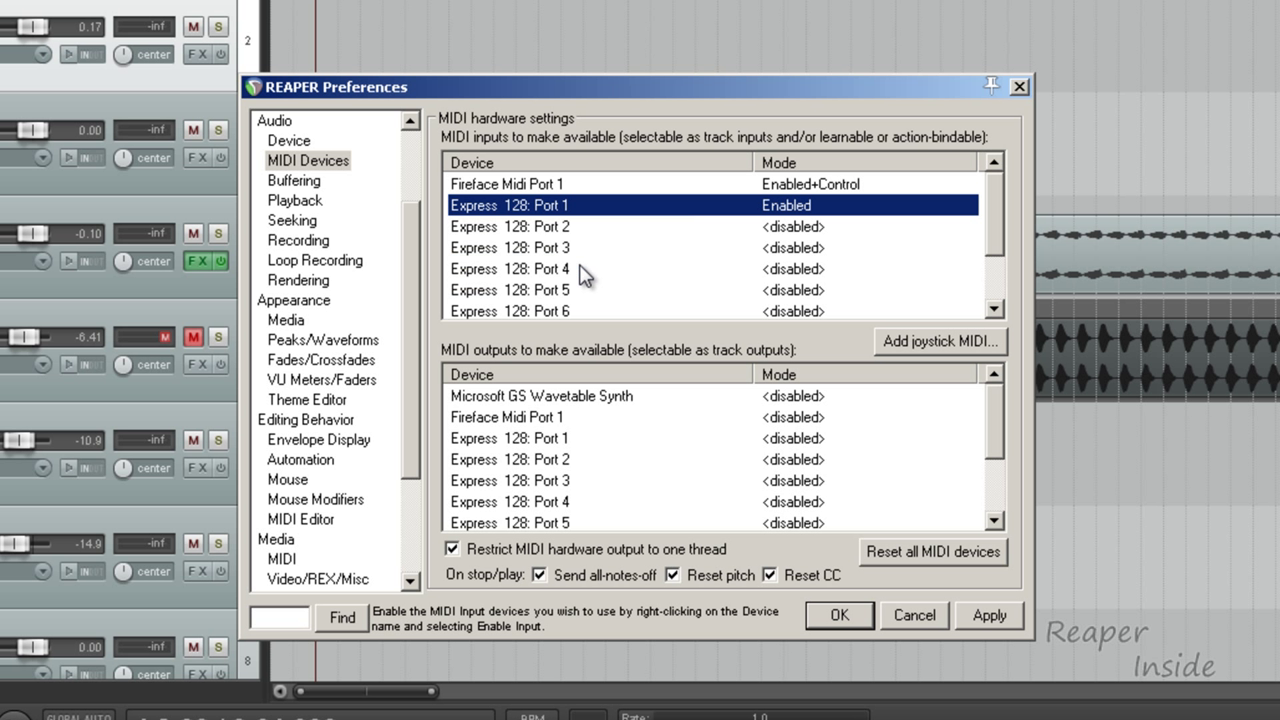
{"action": "right_click", "coordinate": [596, 215]}
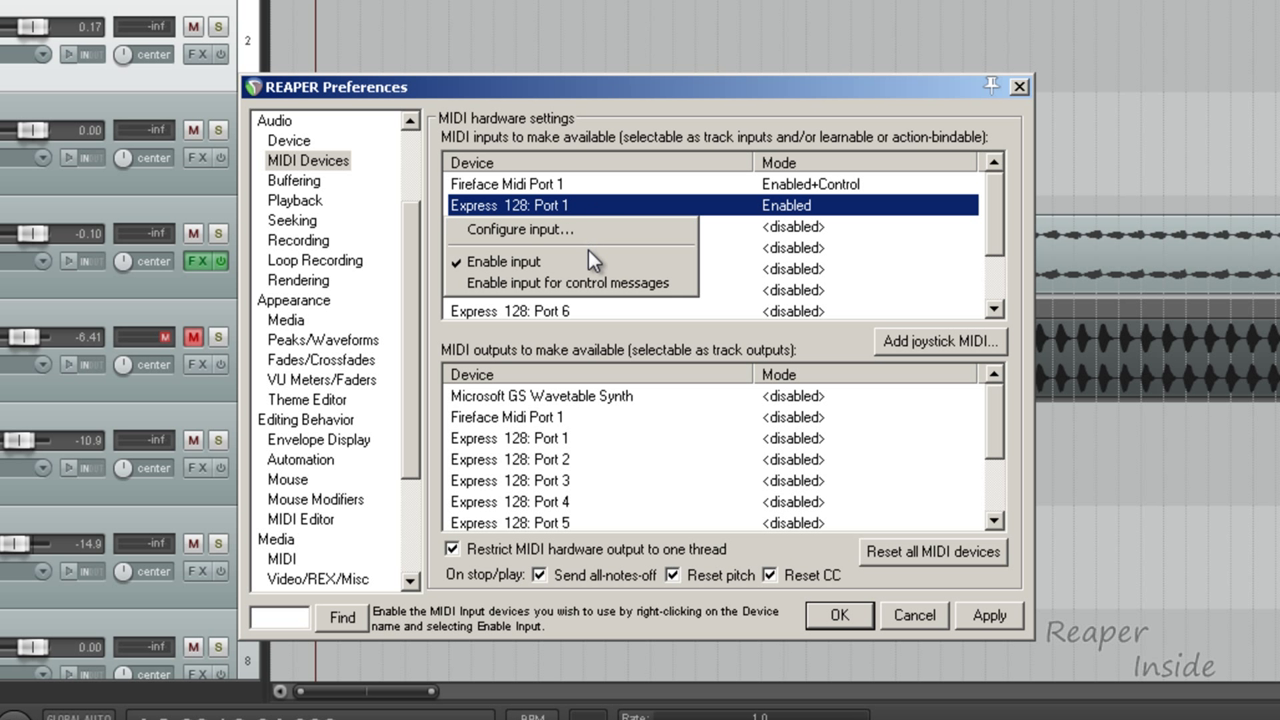
{"action": "left_click", "coordinate": [596, 284]}
- Enable the MIDI inputs Express 128: Port 2 through Port 8 together for both input and control messages
{"action": "left_click", "coordinate": [611, 229]}
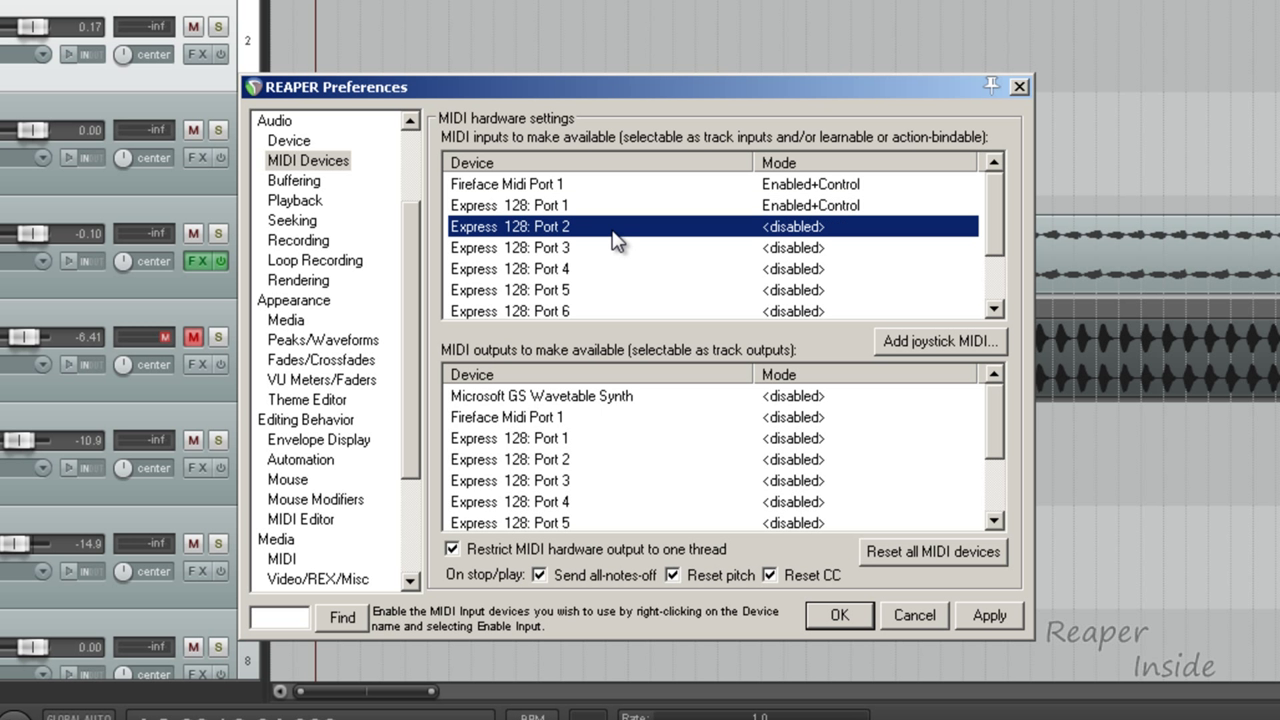
{"action": "left_click", "coordinate": [614, 285], "text": "shift"}
{"action": "scroll", "coordinate": [614, 275], "scroll_direction": "down", "scroll_amount": 1}
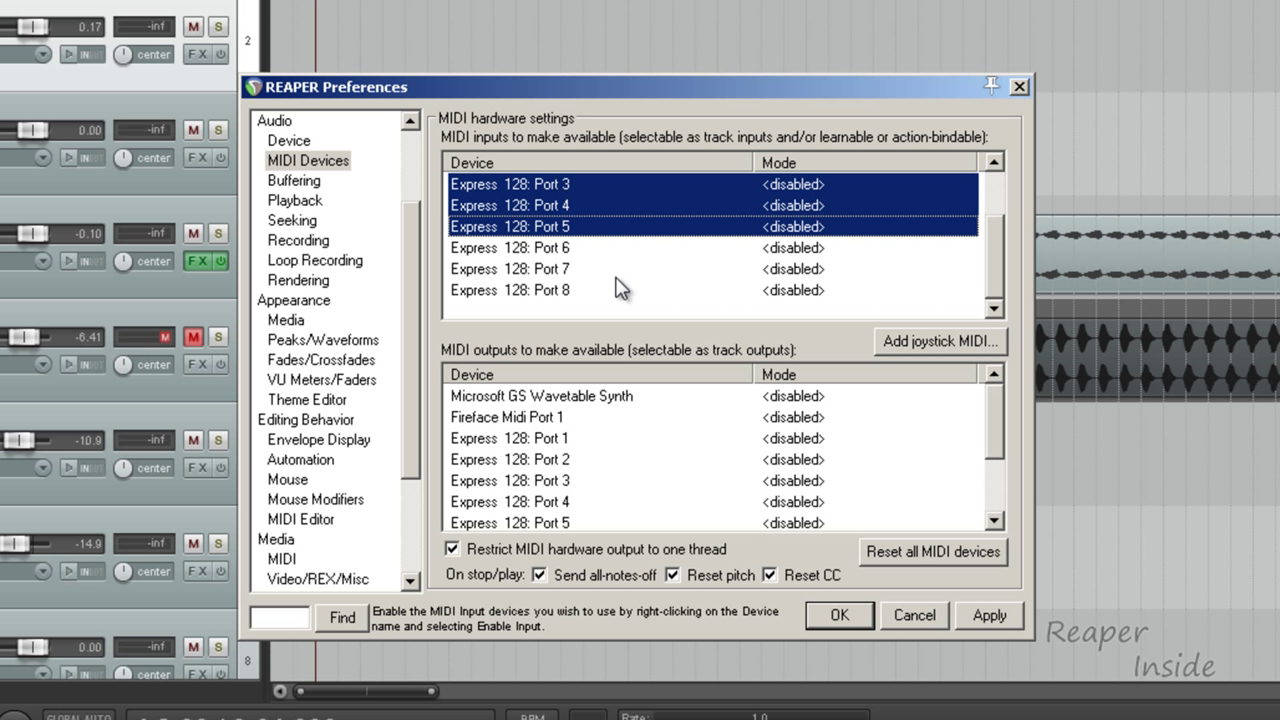
{"action": "left_click", "coordinate": [614, 289], "text": "shift"}
{"action": "scroll", "coordinate": [631, 268], "scroll_direction": "up", "scroll_amount": 1}
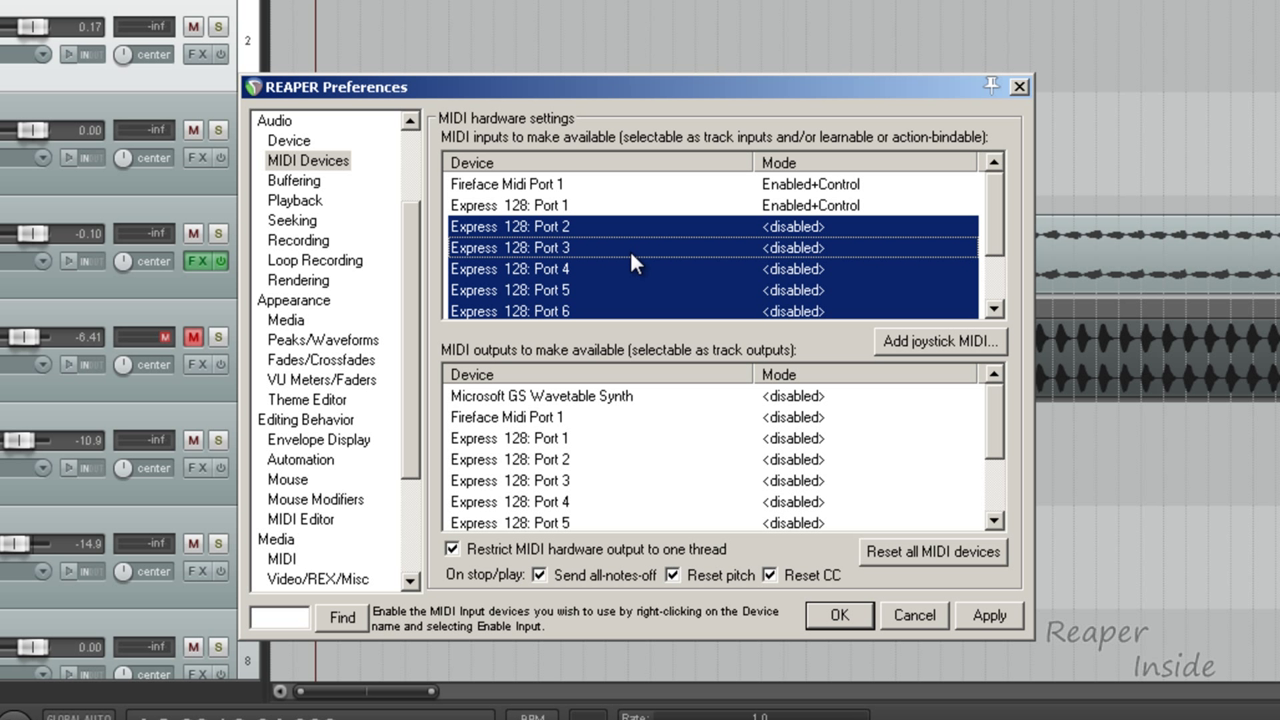
{"action": "right_click", "coordinate": [629, 249]}
{"action": "left_click", "coordinate": [612, 302]}
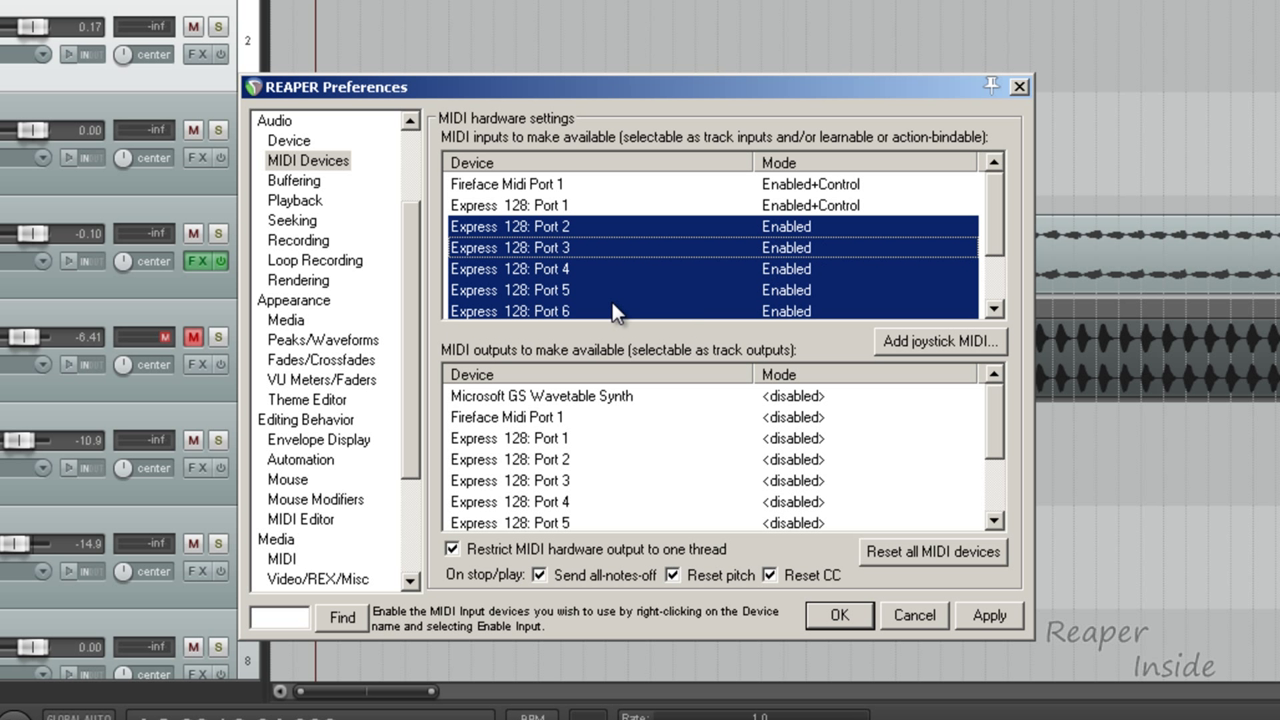
{"action": "right_click", "coordinate": [648, 254]}
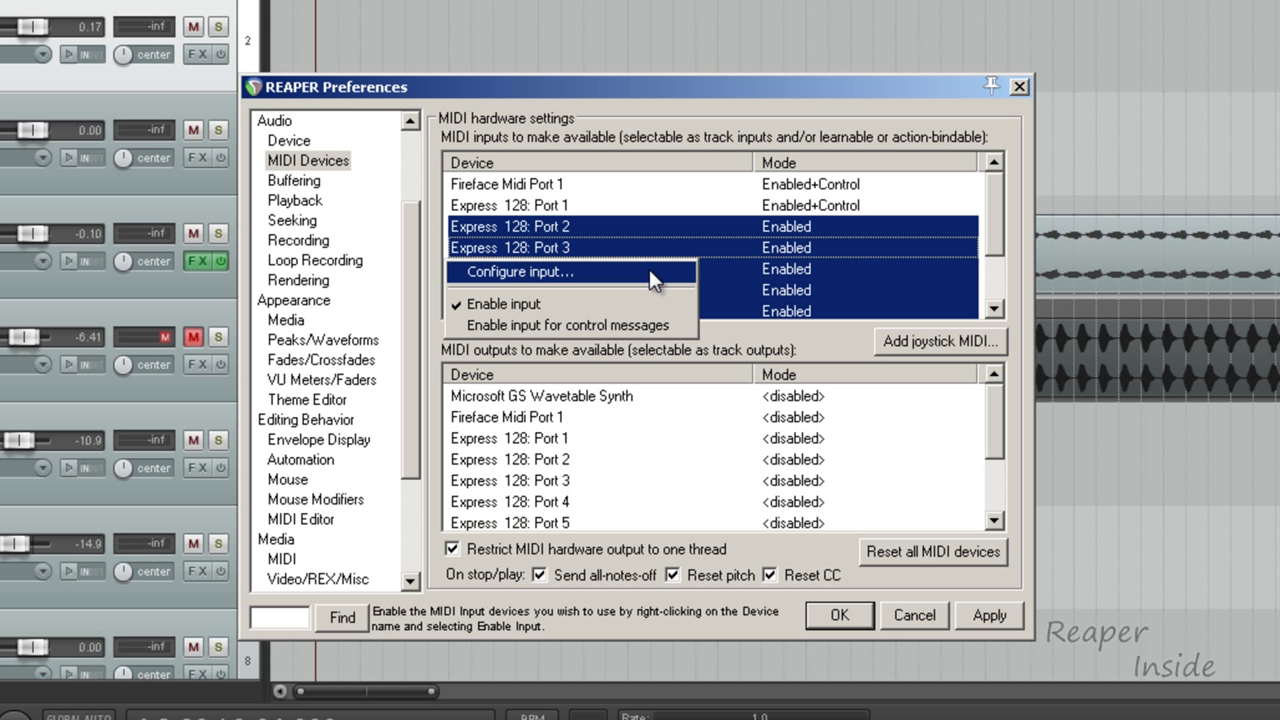
{"action": "left_click", "coordinate": [645, 322]}
{"action": "mouse_move", "coordinate": [988, 213]}
{"action": "left_mouse_down"}
{"action": "mouse_move", "coordinate": [989, 243]}
{"action": "mouse_move", "coordinate": [989, 205]}
{"action": "left_mouse_up"}
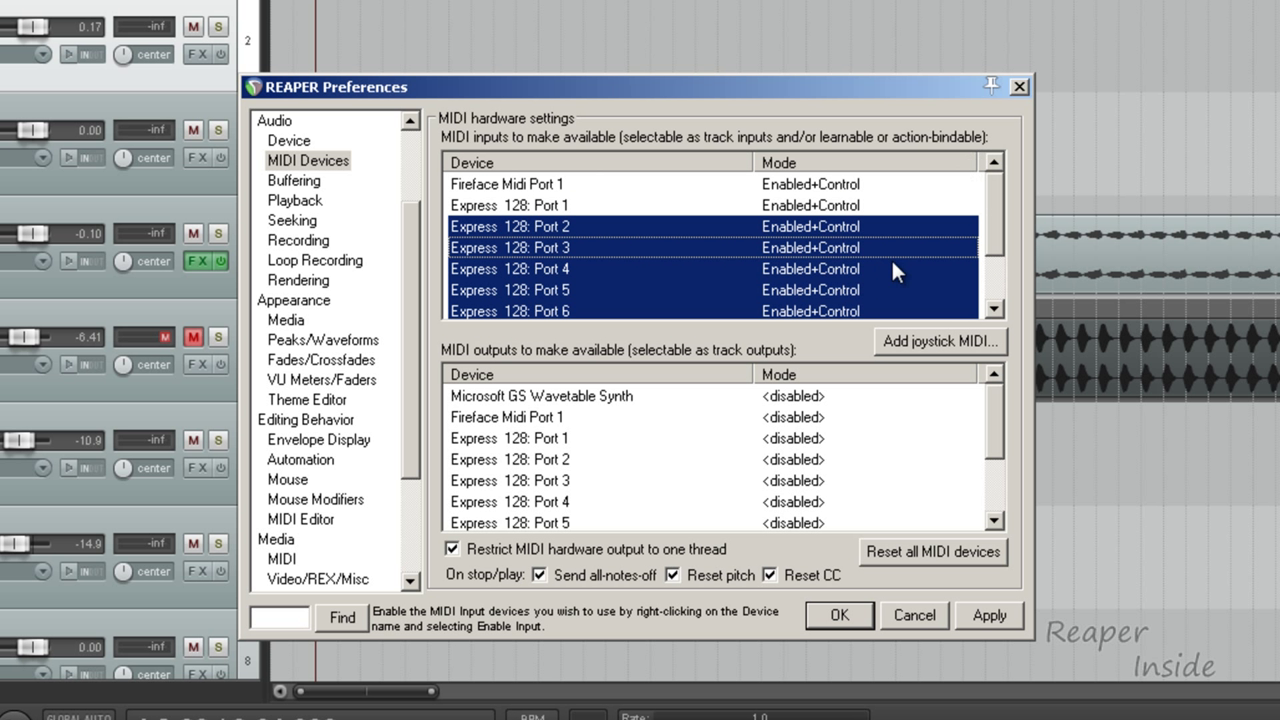
- Enable the MIDI outputs Fireface Midi Port 1 and Express 128: Port 1 through Port 8 together
{"action": "left_click", "coordinate": [575, 418]}
{"action": "scroll", "coordinate": [620, 432], "scroll_direction": "down", "scroll_amount": 2}
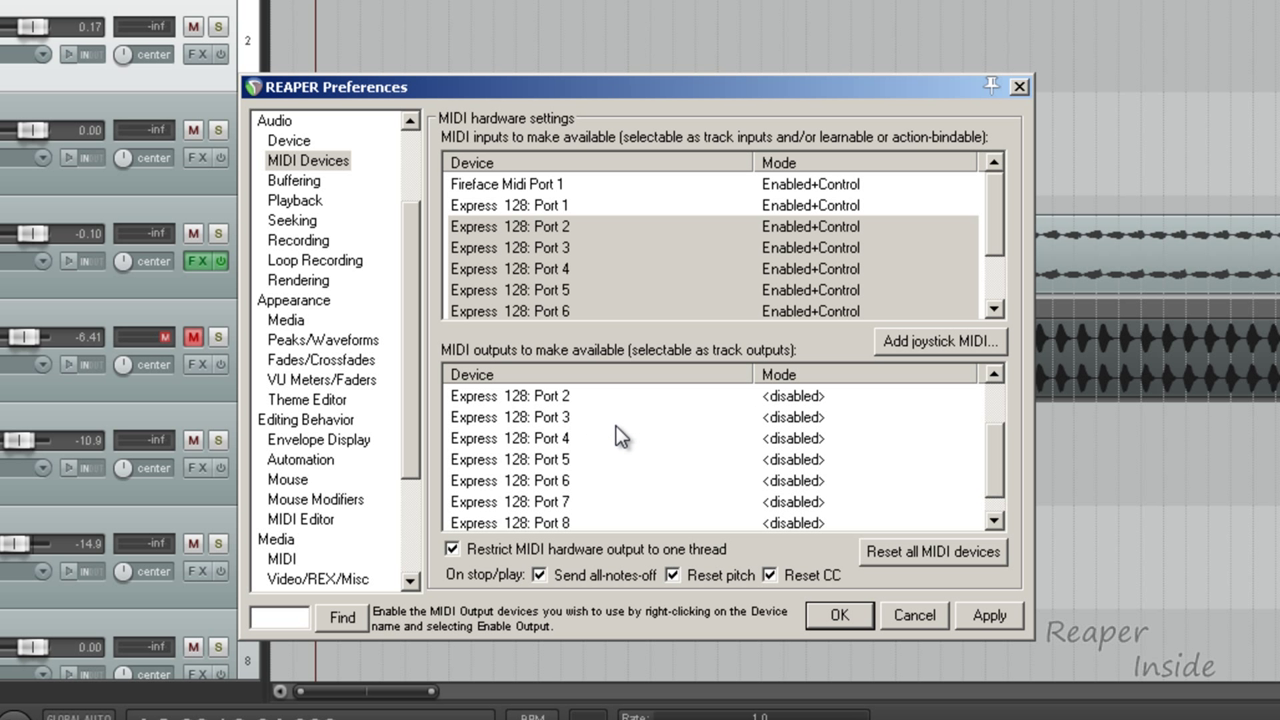
{"action": "left_click", "coordinate": [590, 502], "text": "shift"}
{"action": "scroll", "coordinate": [614, 477], "scroll_direction": "up", "scroll_amount": 2}
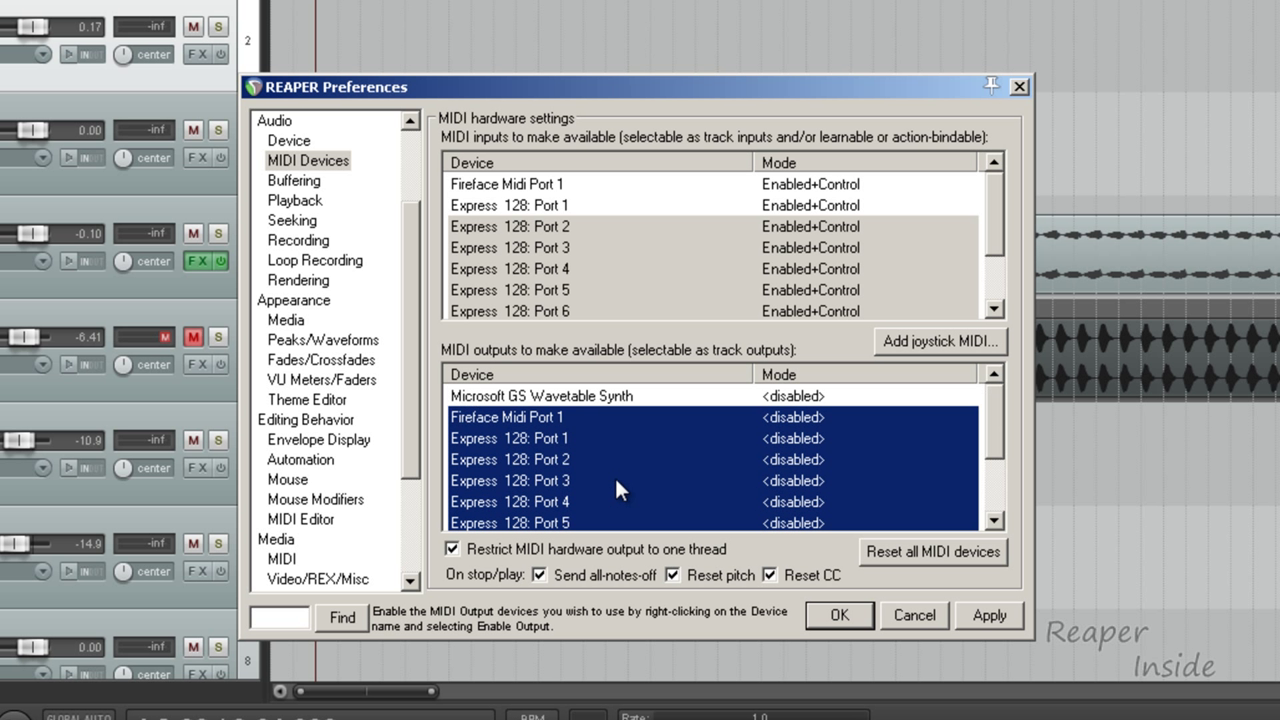
{"action": "right_click", "coordinate": [607, 421]}
{"action": "left_click", "coordinate": [509, 473]}
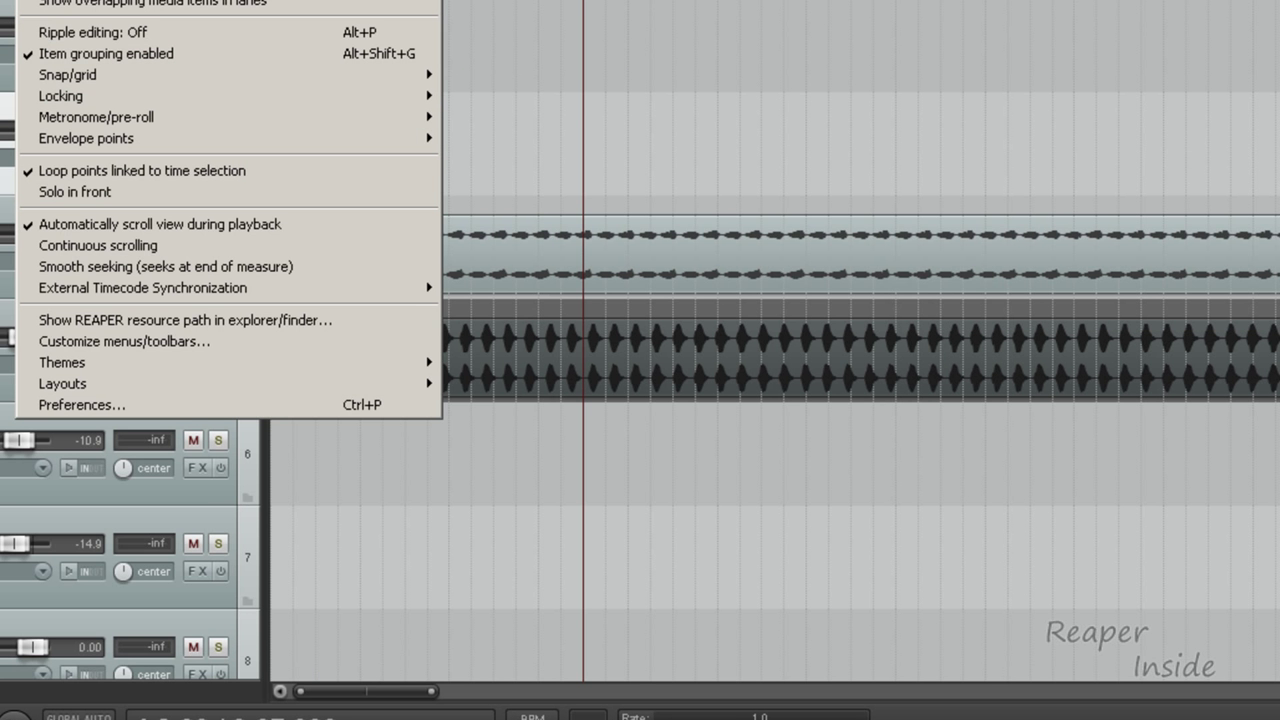
- Set the VST plug-in path to J:\VST in the preferences, re-scan for plug-ins and accept the settings
{"action": "left_click", "coordinate": [196, 405]}
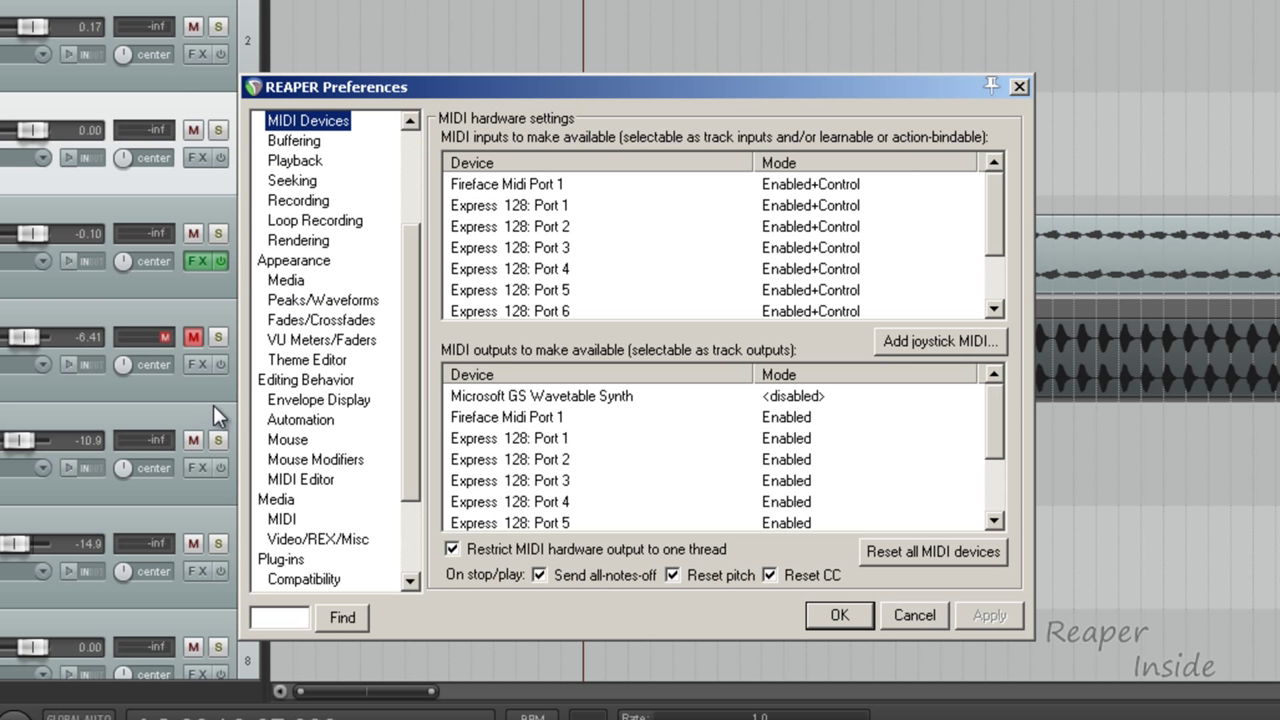
{"action": "left_click_drag", "start_coordinate": [410, 289], "coordinate": [407, 359]}
{"action": "left_click", "coordinate": [294, 442]}
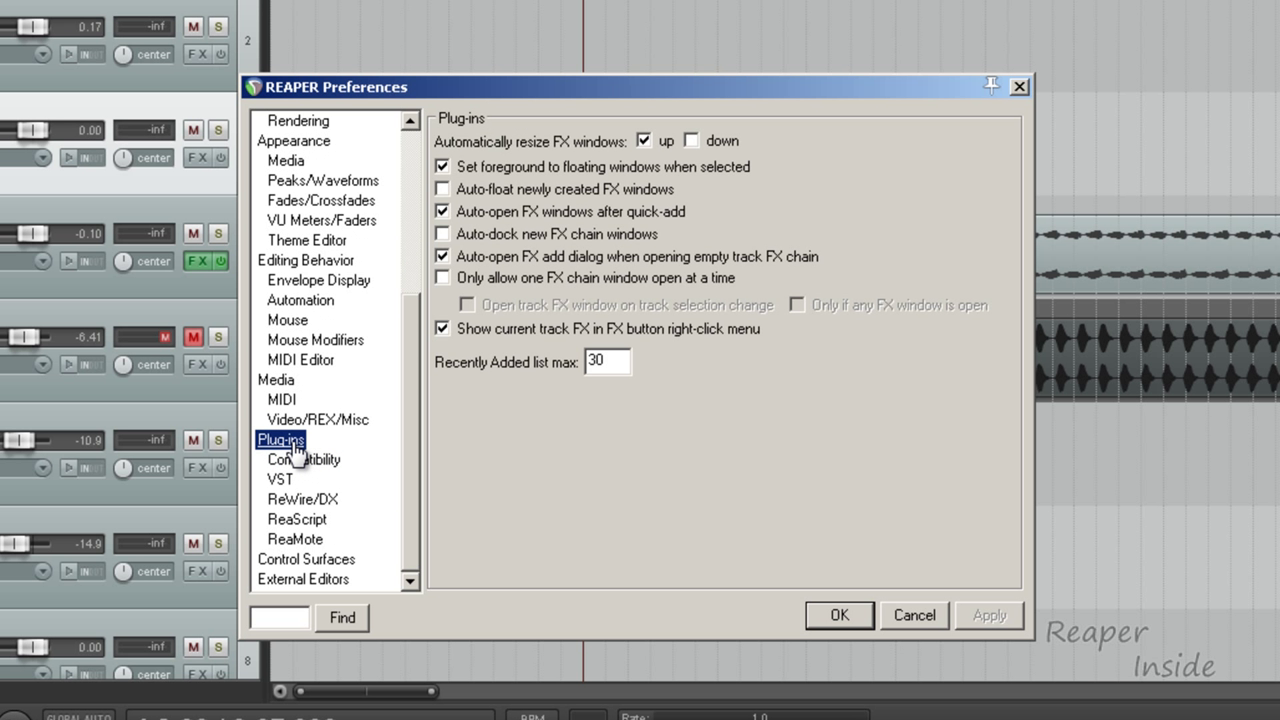
{"action": "left_click", "coordinate": [281, 480]}
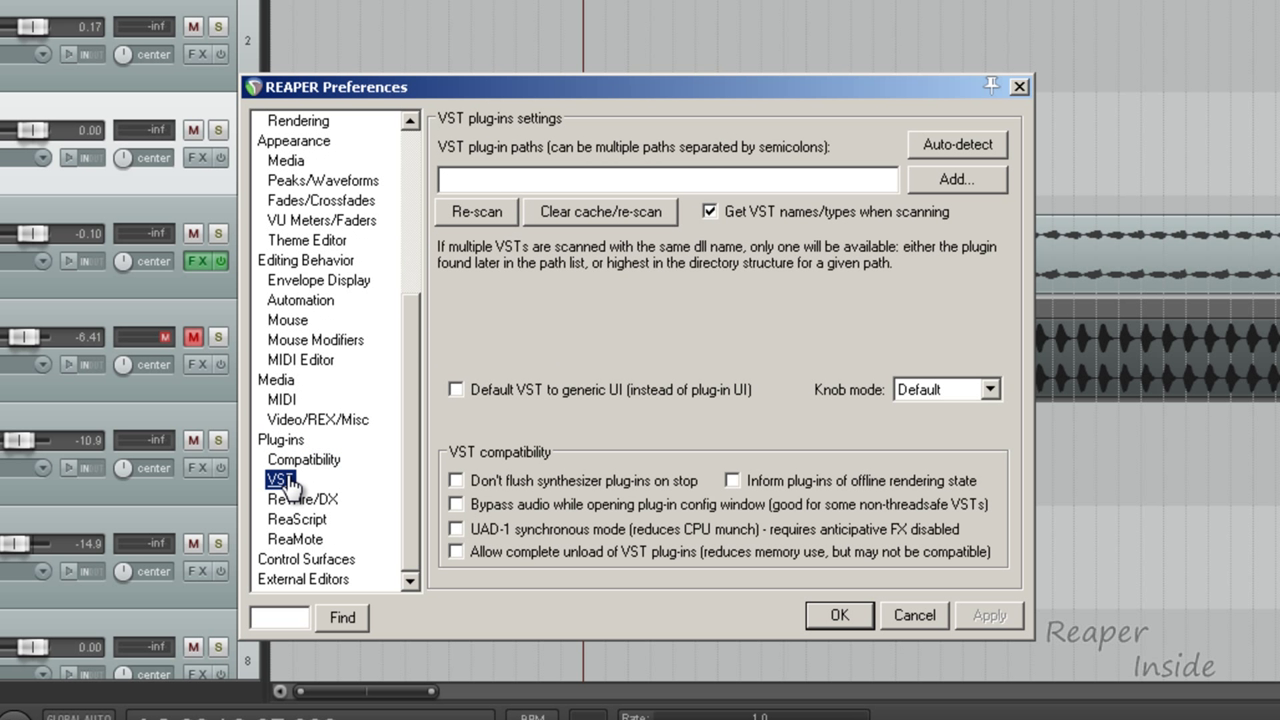
{"action": "left_click", "coordinate": [662, 178]}
{"action": "type", "text": "J:\\VST"}
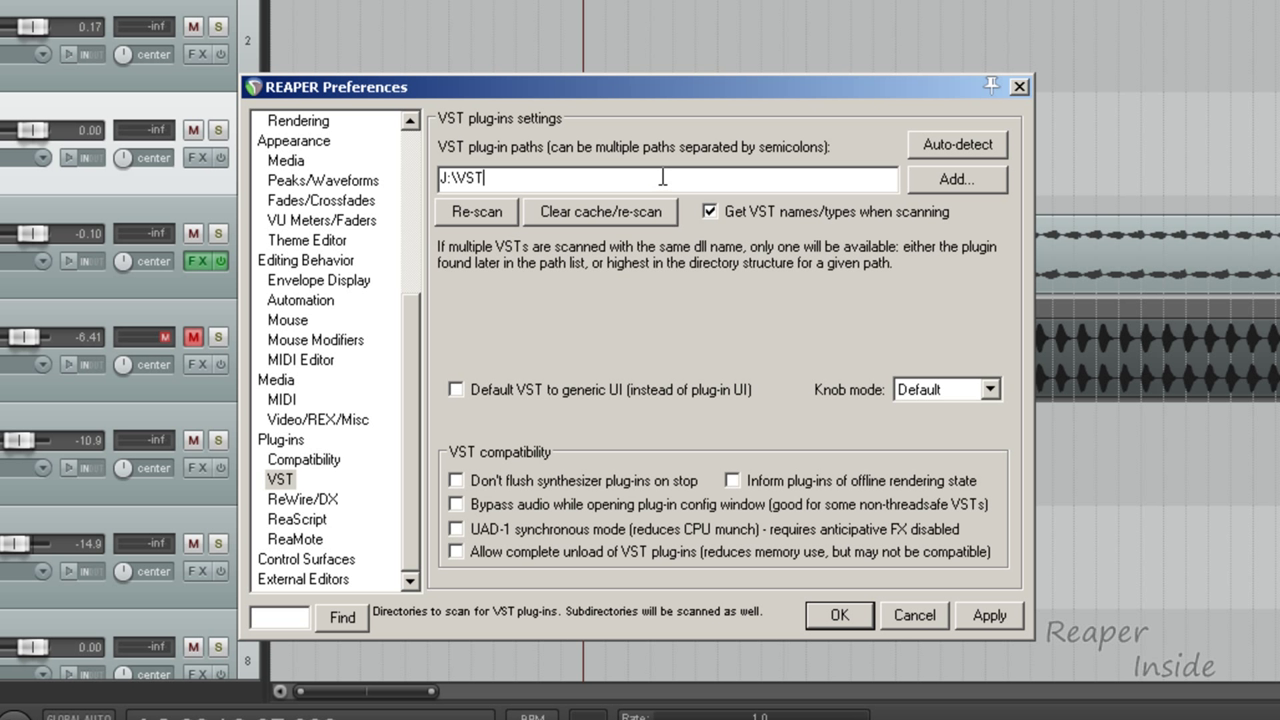
{"action": "left_click", "coordinate": [500, 212]}
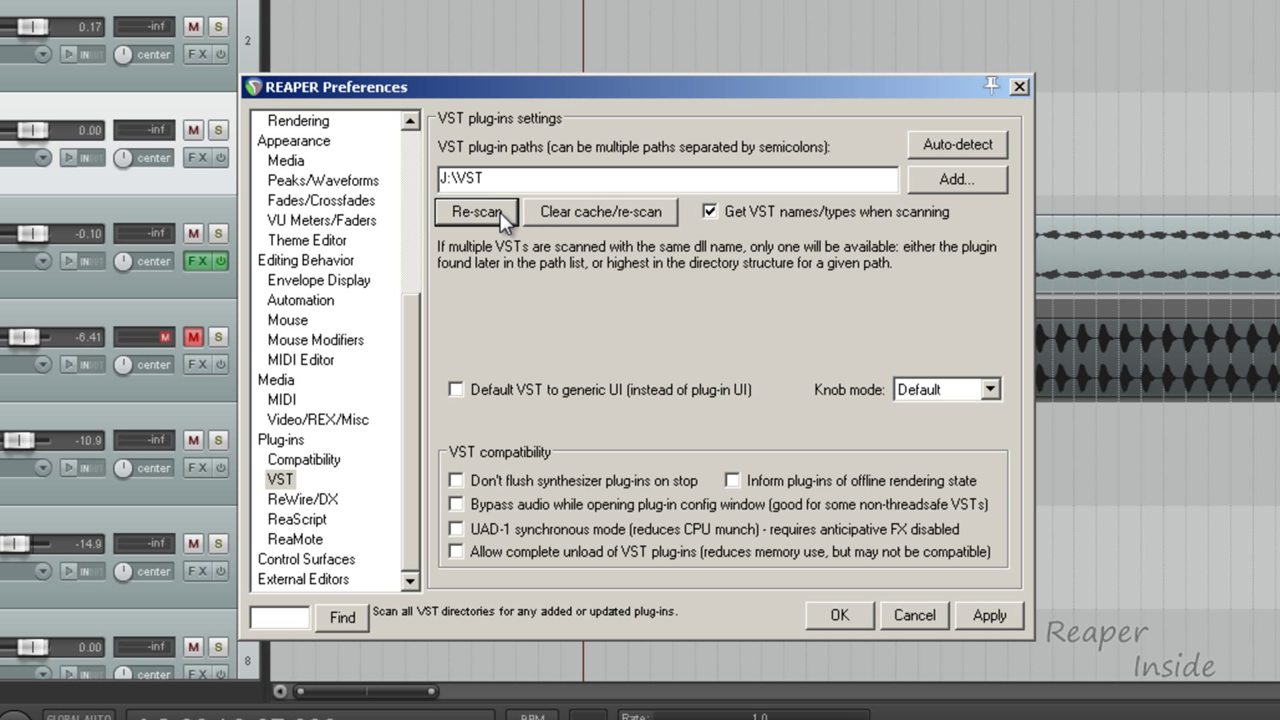
{"action": "left_click", "coordinate": [838, 615]}
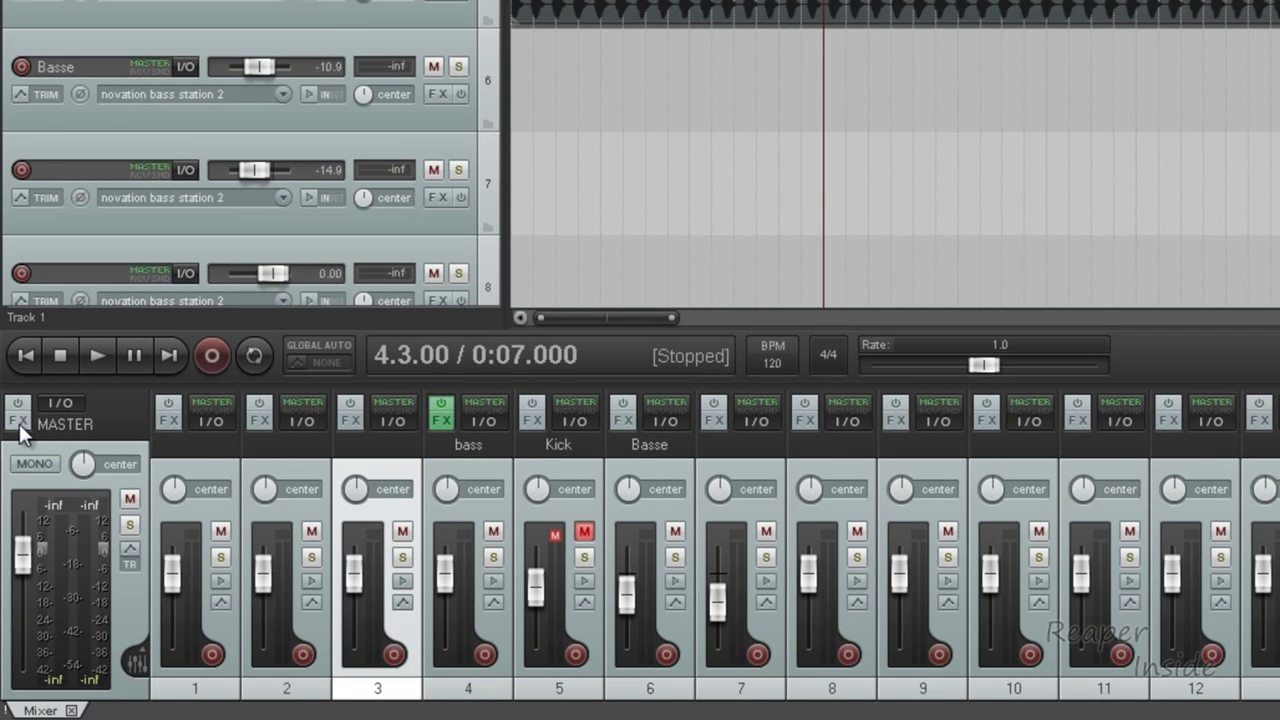
- Add the VST plug-in ARC 2 (IK Multimedia Production) to the master track's FX
{"action": "left_click", "coordinate": [16, 419]}
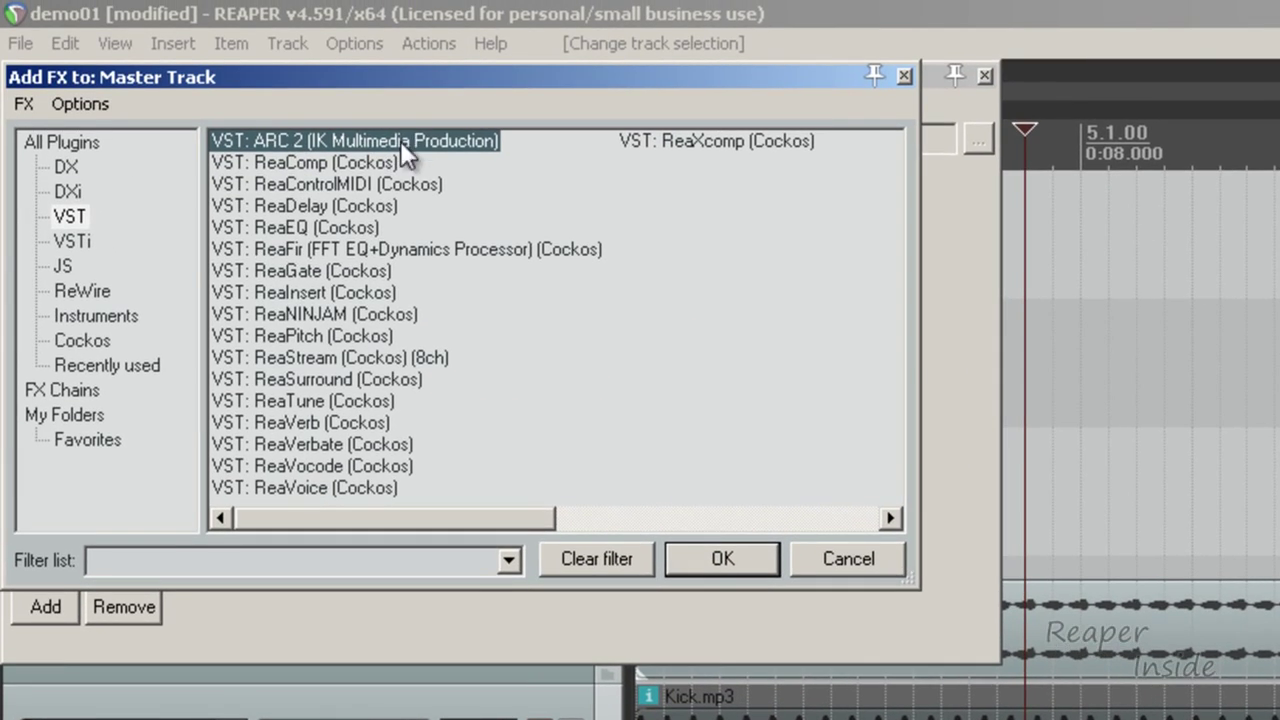
{"action": "left_click", "coordinate": [712, 560]}
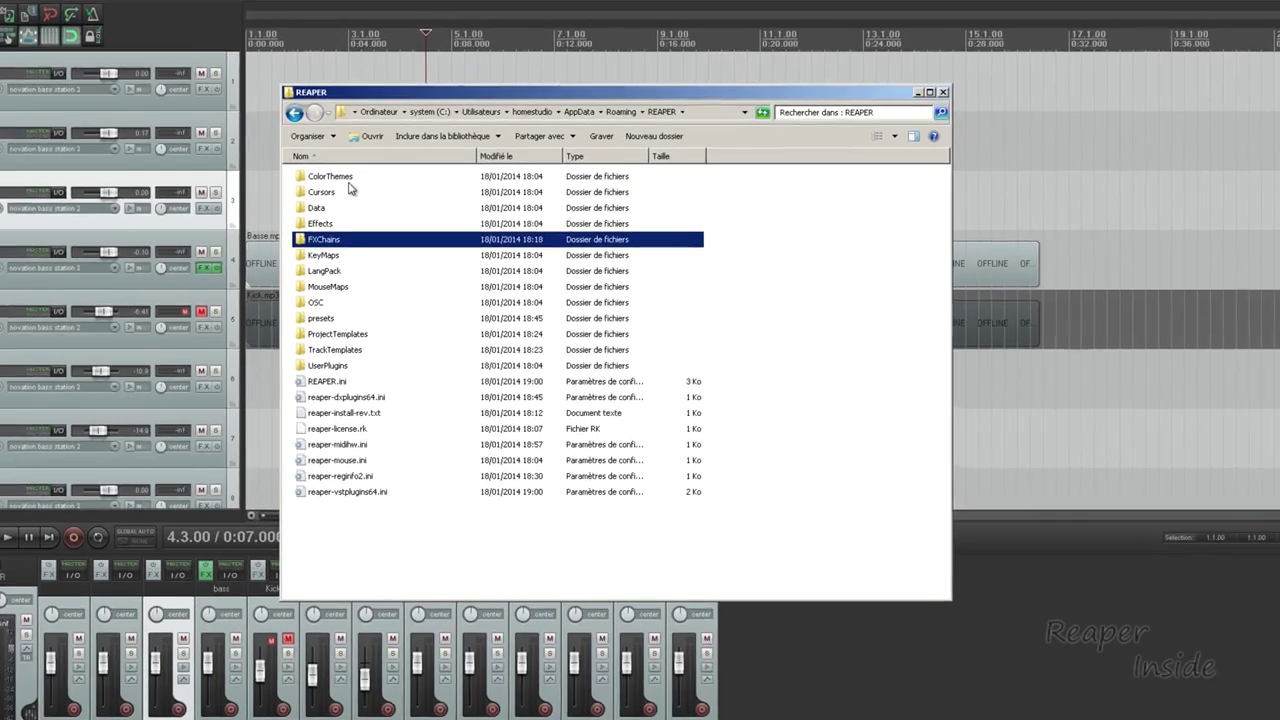
- Open reaper-vstplugins64.ini from the REAPER resource folder in Windows Explorer, examine the cached plug-in entries including ARC 2, and close it
{"action": "left_click", "coordinate": [348, 182]}
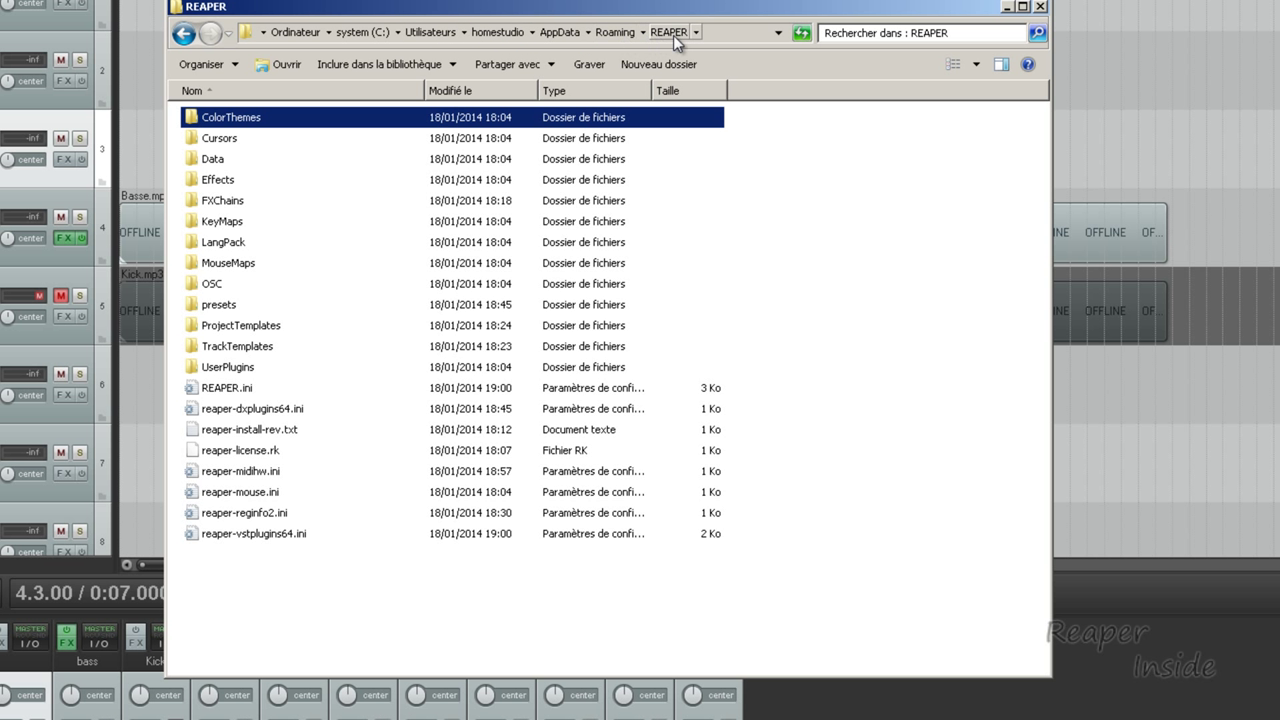
{"action": "double_click", "coordinate": [255, 534]}
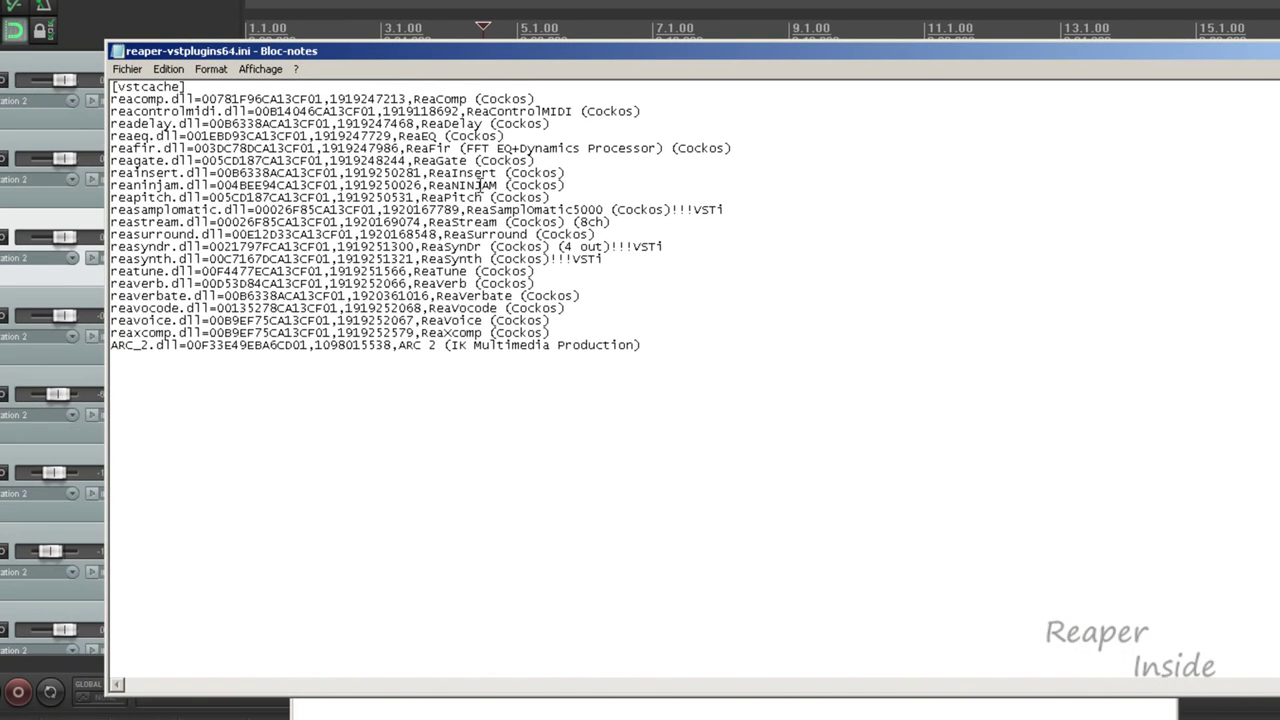
{"action": "left_click_drag", "start_coordinate": [655, 346], "coordinate": [106, 98]}
{"action": "left_click", "coordinate": [203, 365]}
{"action": "key", "text": "shift+Up"}
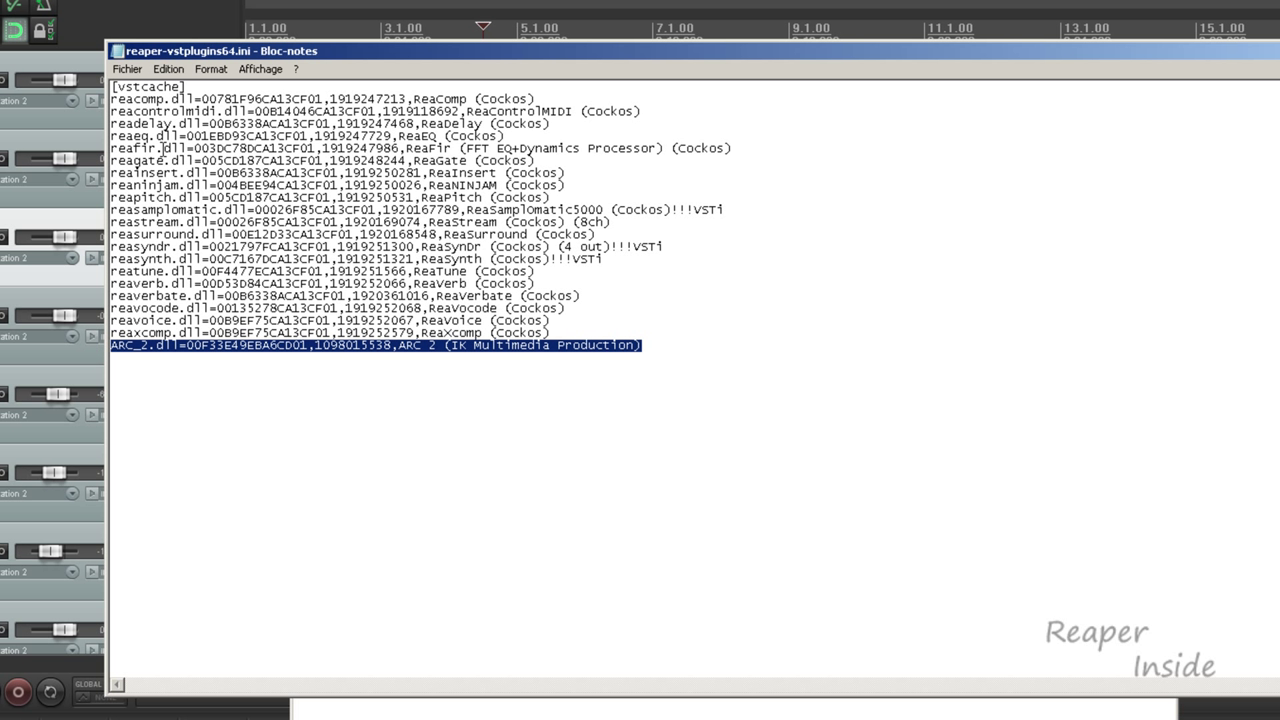
{"action": "left_click", "coordinate": [118, 51]}
{"action": "left_click", "coordinate": [140, 164]}
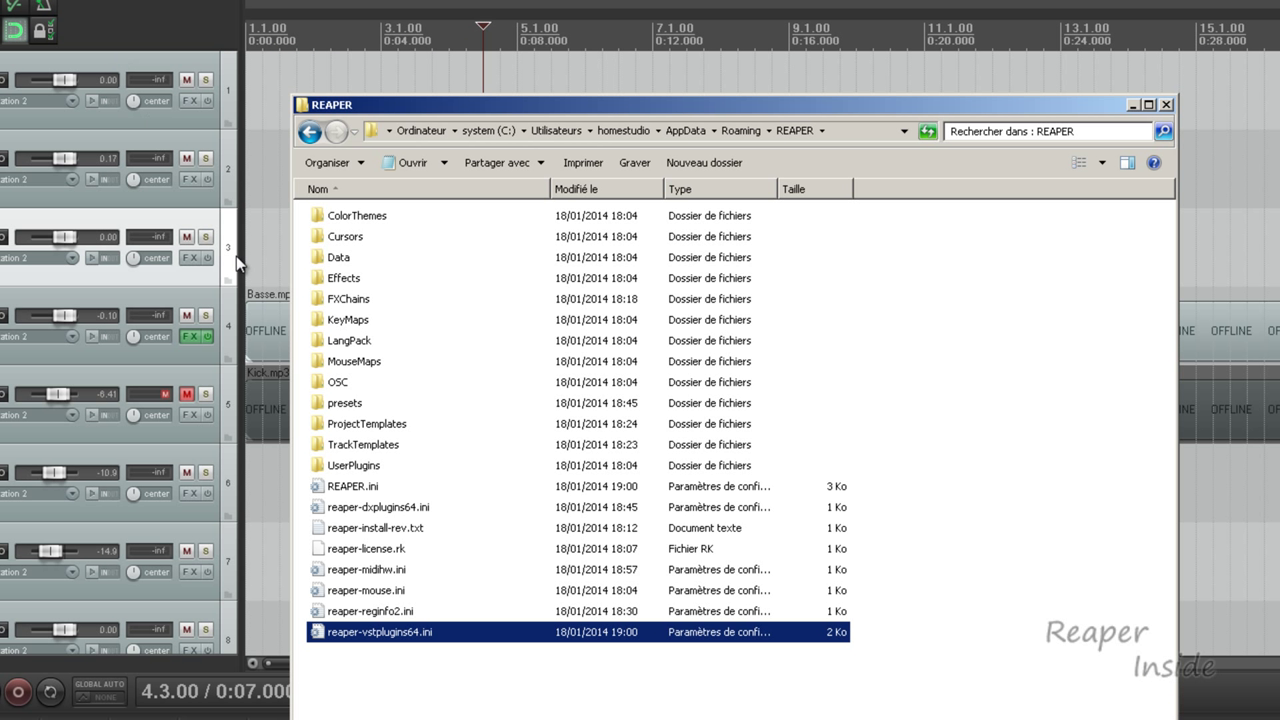
- Locate reaper-license.rk, then view the contents of reaper-install-rev.txt and reaper-dxplugins64.ini, closing each text file again
{"action": "left_click", "coordinate": [385, 549]}
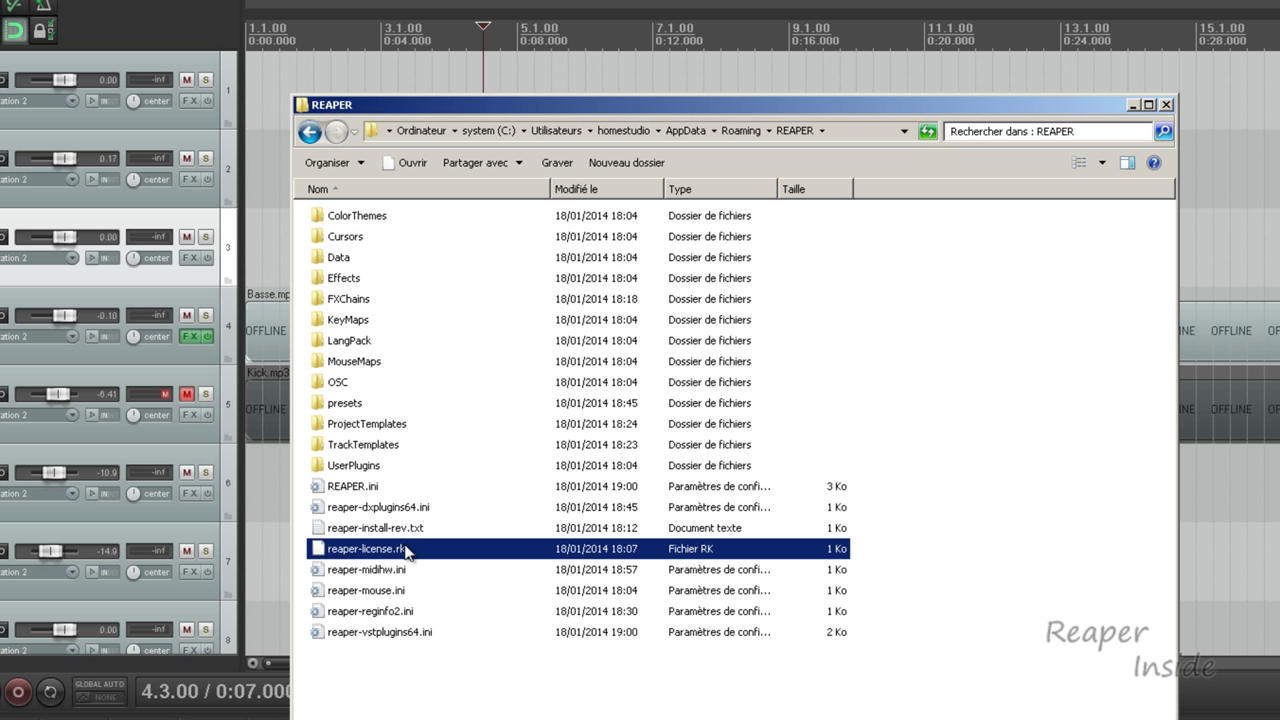
{"action": "double_click", "coordinate": [414, 529]}
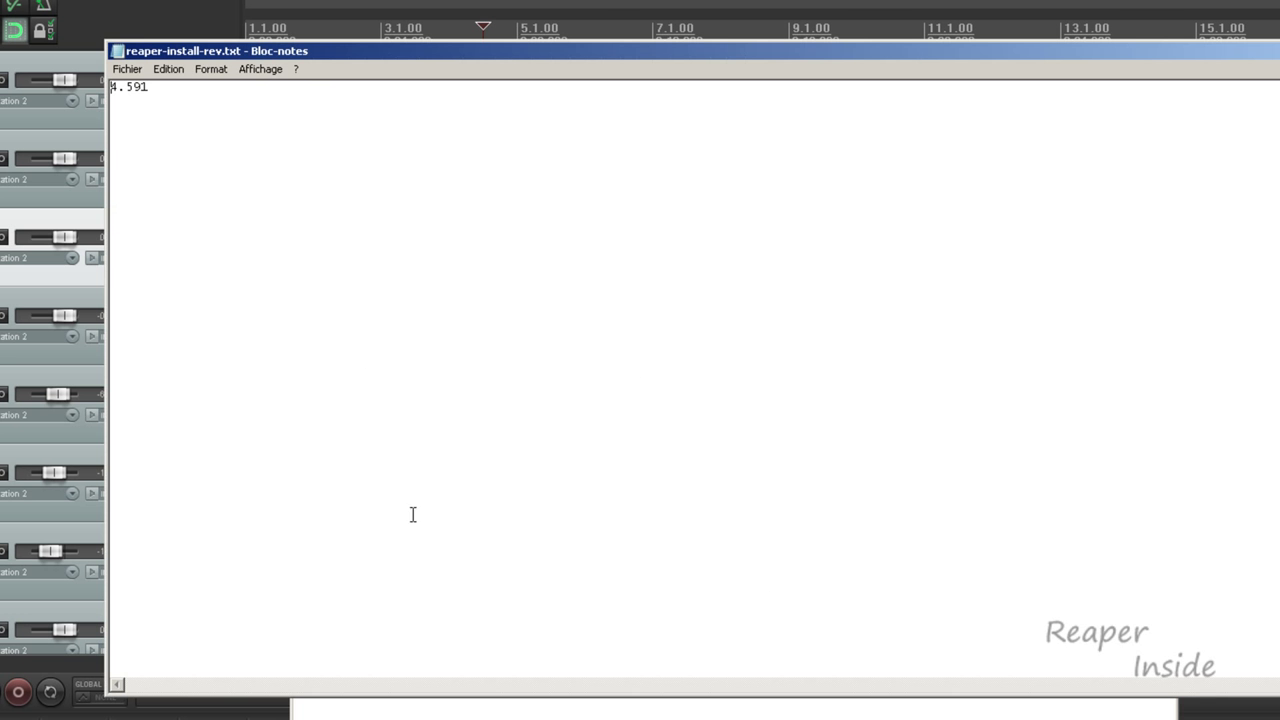
{"action": "left_click_drag", "start_coordinate": [161, 88], "coordinate": [100, 87]}
{"action": "left_click", "coordinate": [114, 51]}
{"action": "left_click", "coordinate": [140, 164]}
{"action": "double_click", "coordinate": [421, 510]}
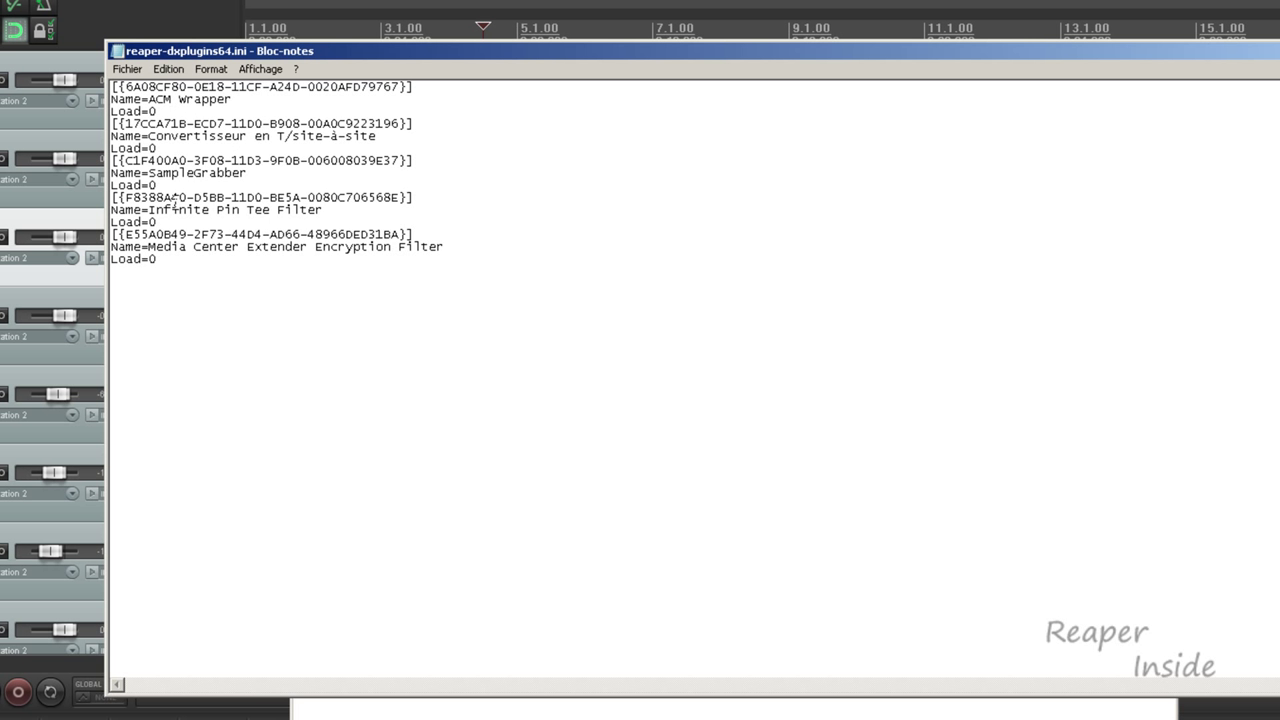
{"action": "double_click", "coordinate": [117, 52]}
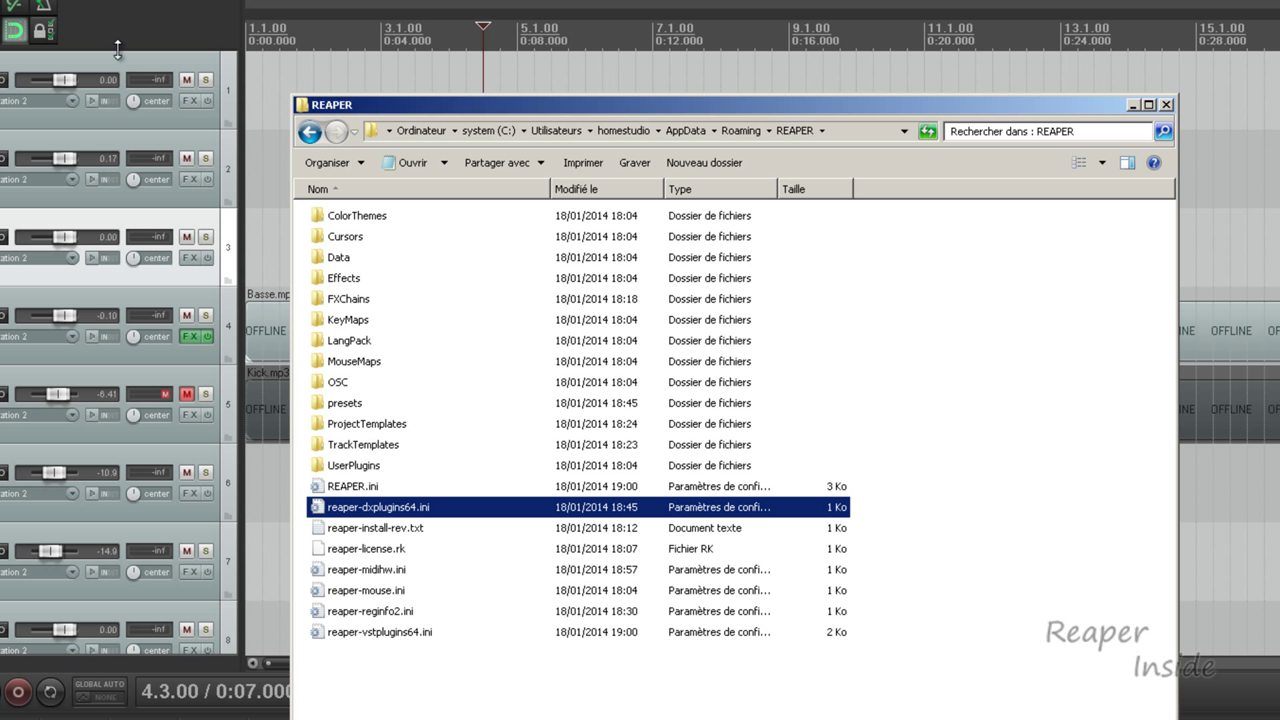
- Open REAPER.ini and examine its stored preferences down to the ASIO sample rate entry
{"action": "left_click", "coordinate": [357, 485]}
{"action": "double_click", "coordinate": [357, 485]}
{"action": "scroll", "coordinate": [275, 225], "scroll_direction": "down", "scroll_amount": 10}
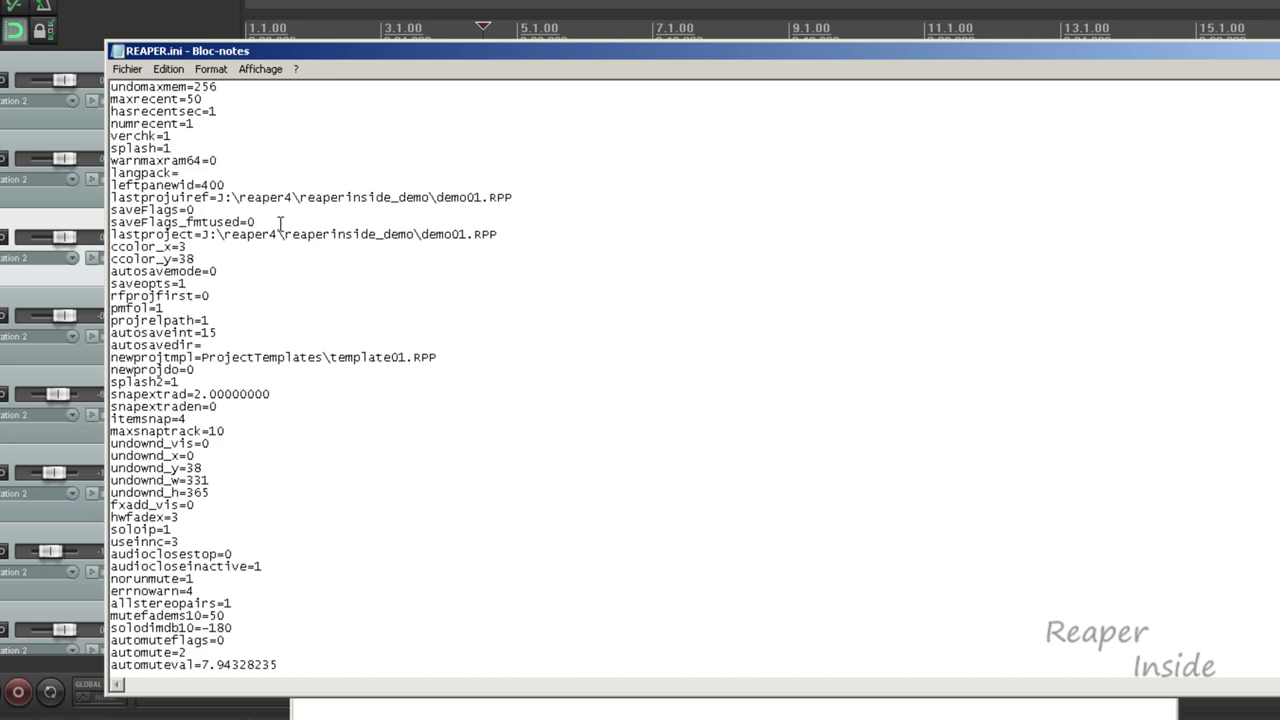
{"action": "scroll", "coordinate": [283, 219], "scroll_direction": "down", "scroll_amount": 18}
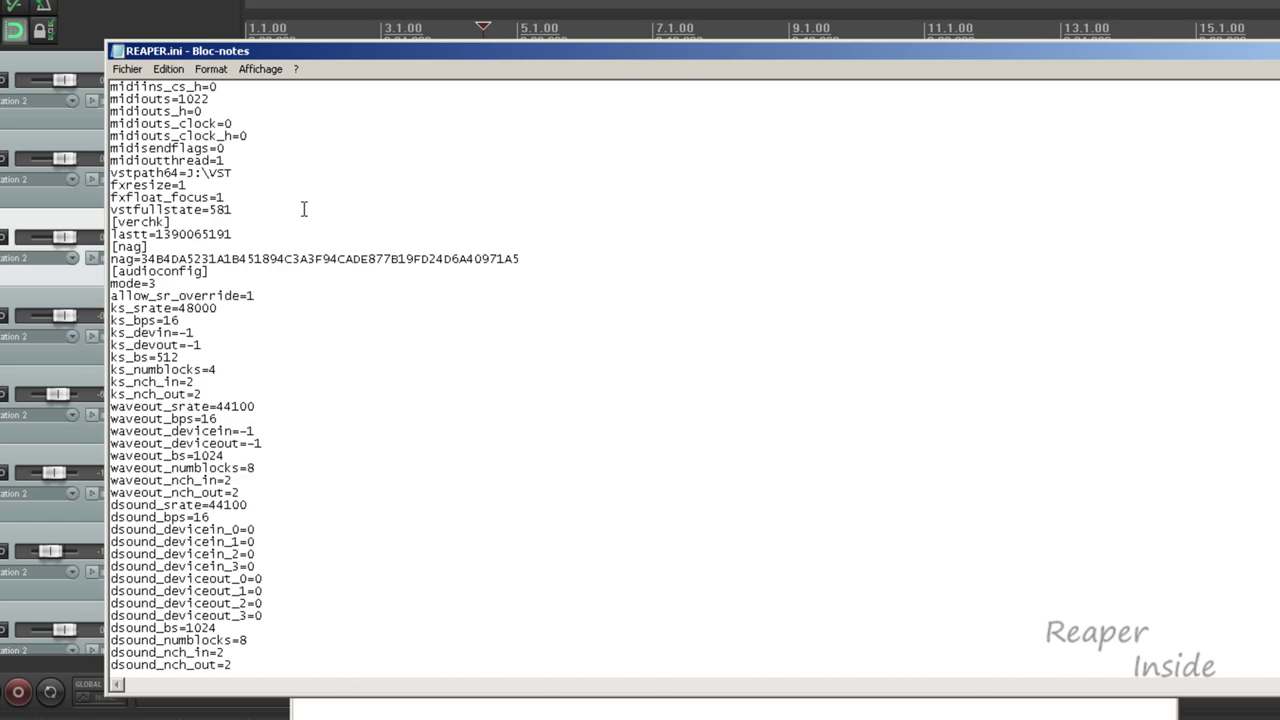
{"action": "scroll", "coordinate": [310, 207], "scroll_direction": "down", "scroll_amount": 8}
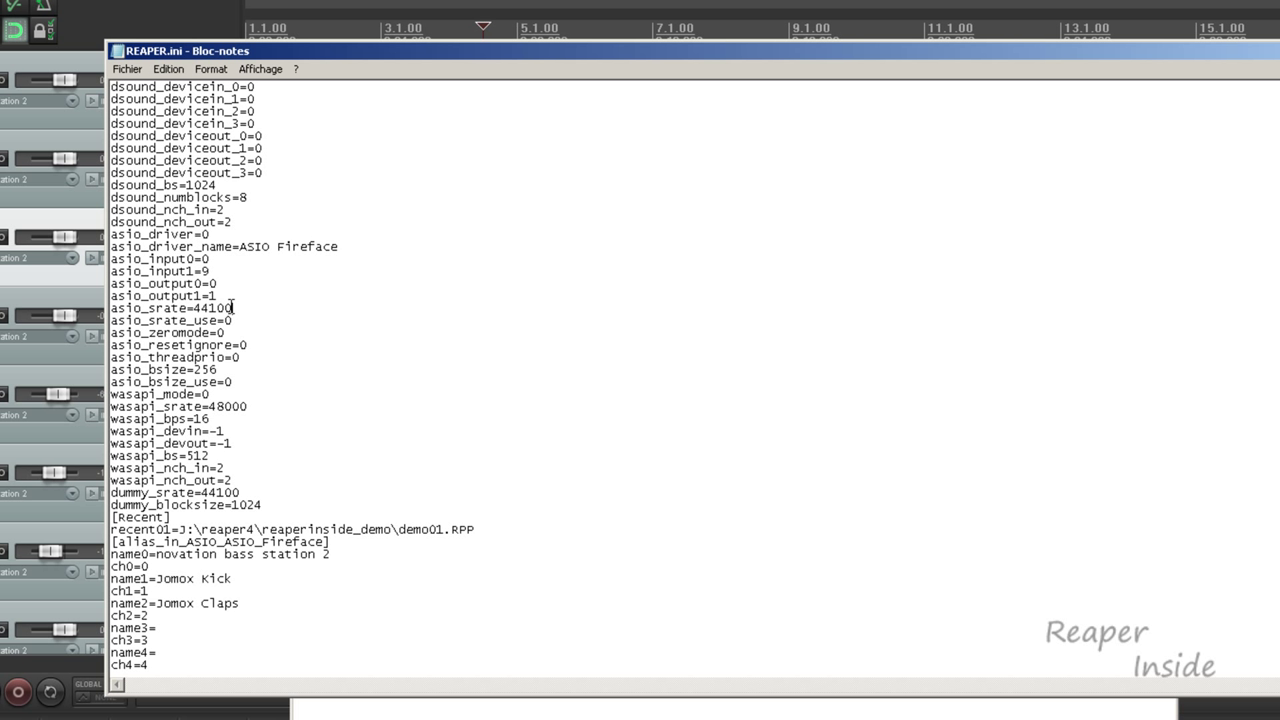
{"action": "left_click_drag", "start_coordinate": [231, 307], "coordinate": [112, 309]}
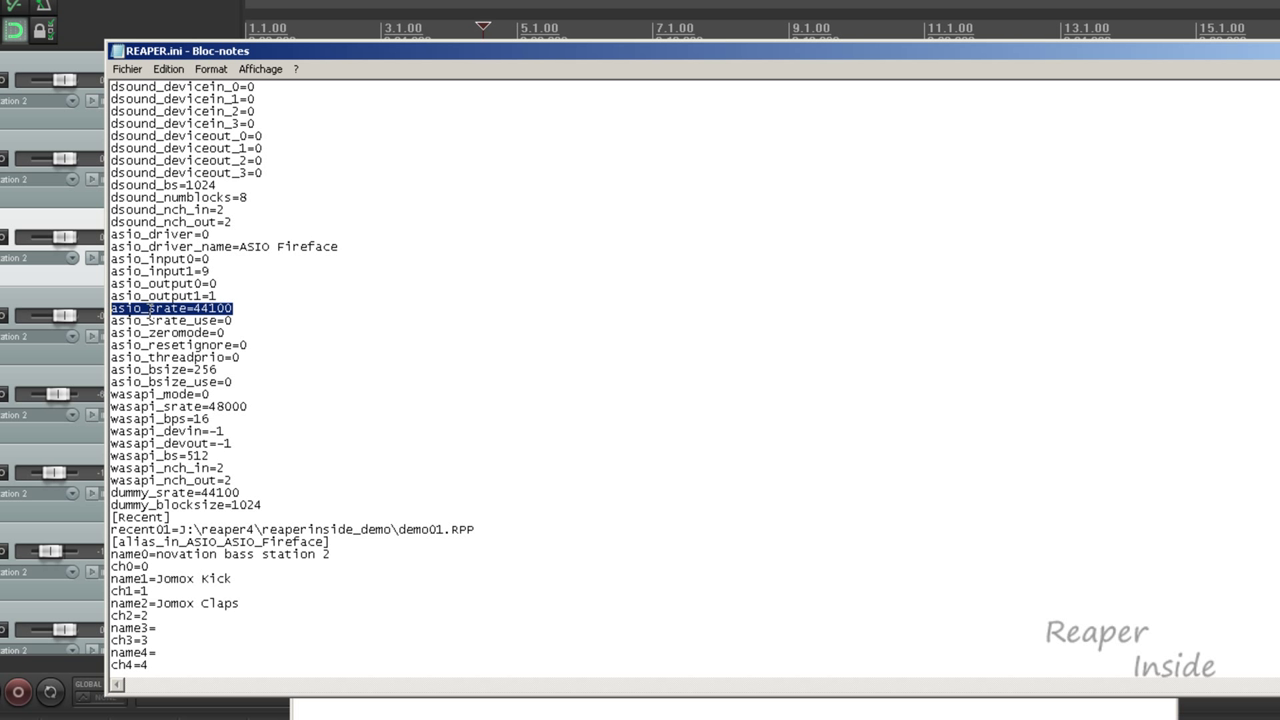
- Examine the recent project path and the ASIO Fireface input aliases in REAPER.ini, and close the file
{"action": "scroll", "coordinate": [279, 308], "scroll_direction": "down", "scroll_amount": 2}
{"action": "left_click_drag", "start_coordinate": [486, 457], "coordinate": [91, 460]}
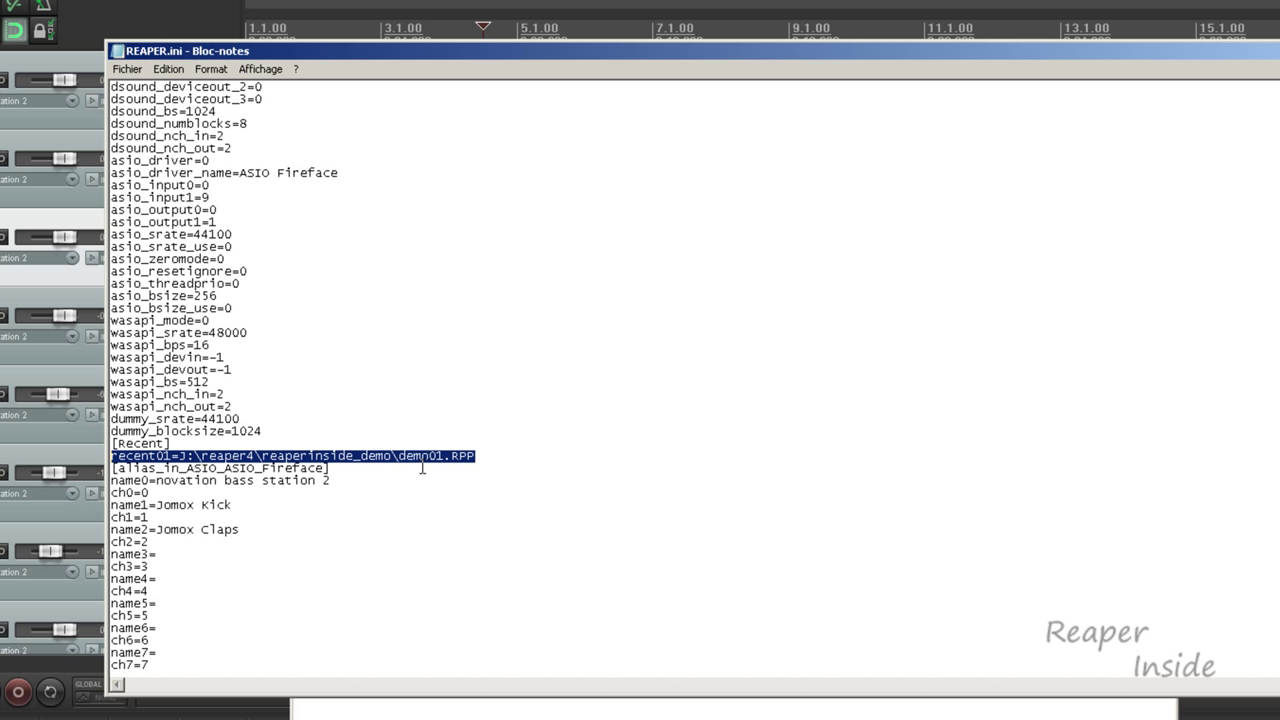
{"action": "scroll", "coordinate": [481, 467], "scroll_direction": "down", "scroll_amount": 1}
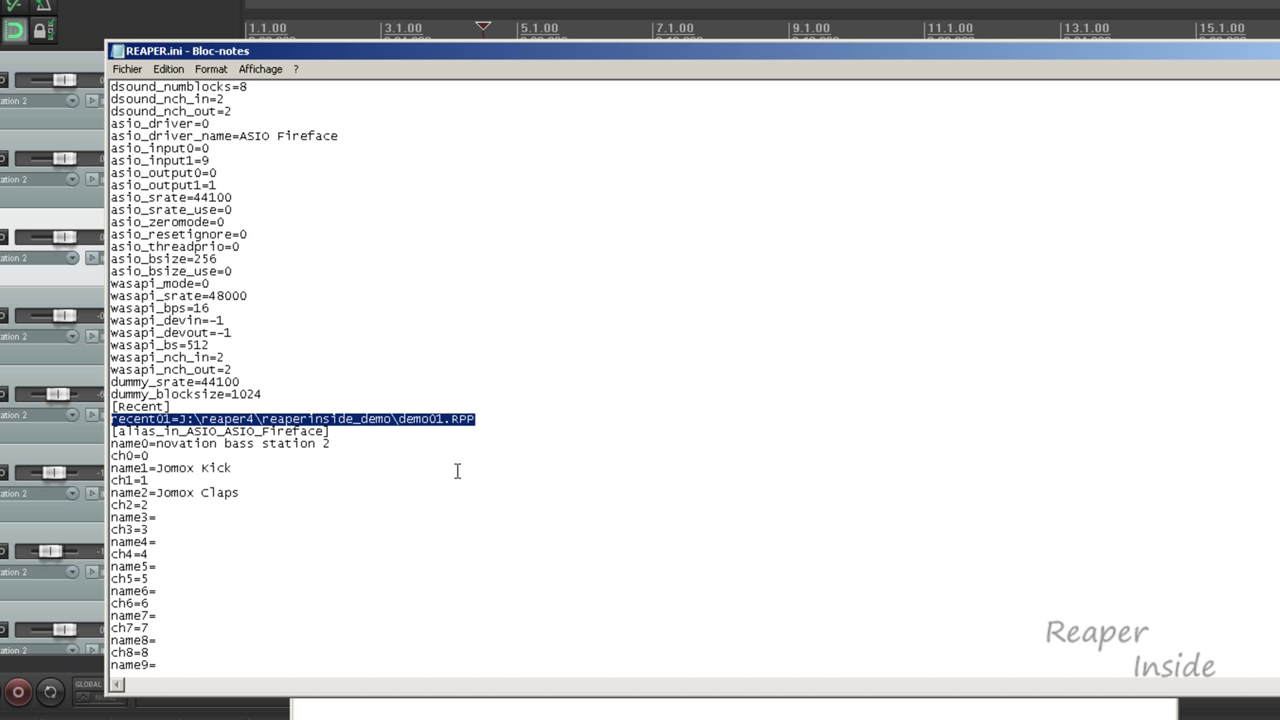
{"action": "left_click_drag", "start_coordinate": [232, 468], "coordinate": [339, 436]}
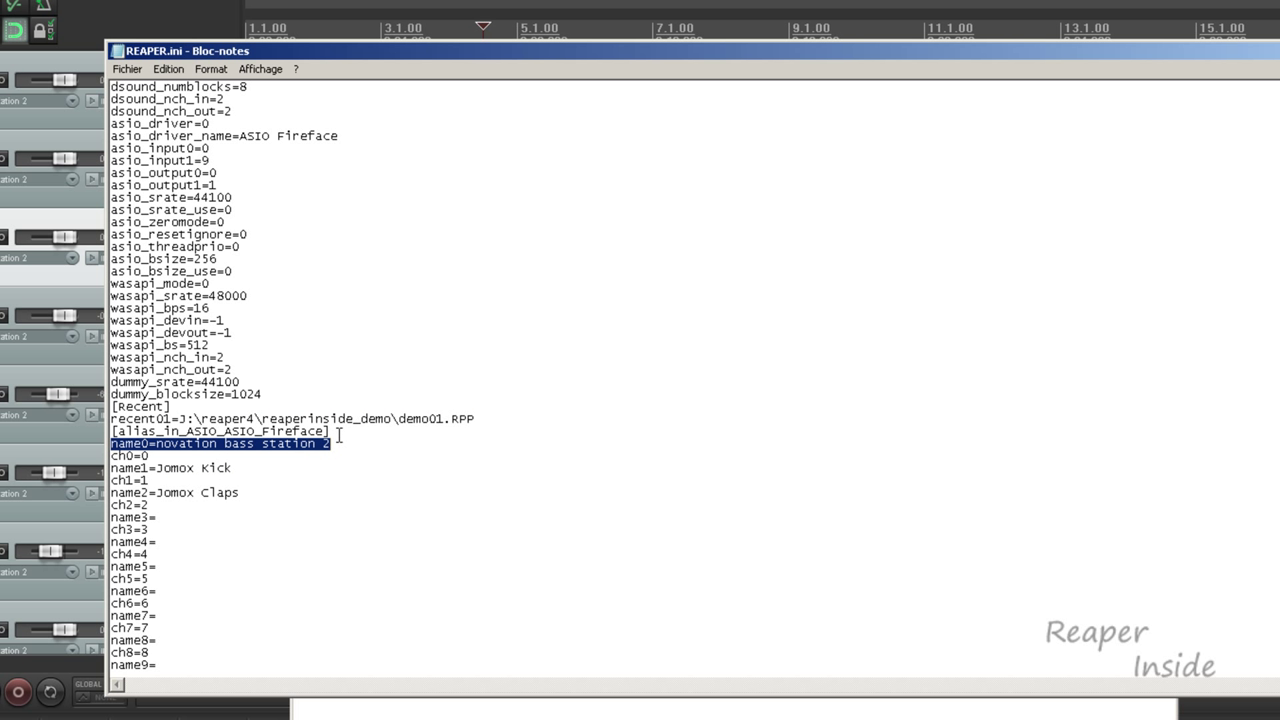
{"action": "left_click_drag", "start_coordinate": [240, 468], "coordinate": [116, 470]}
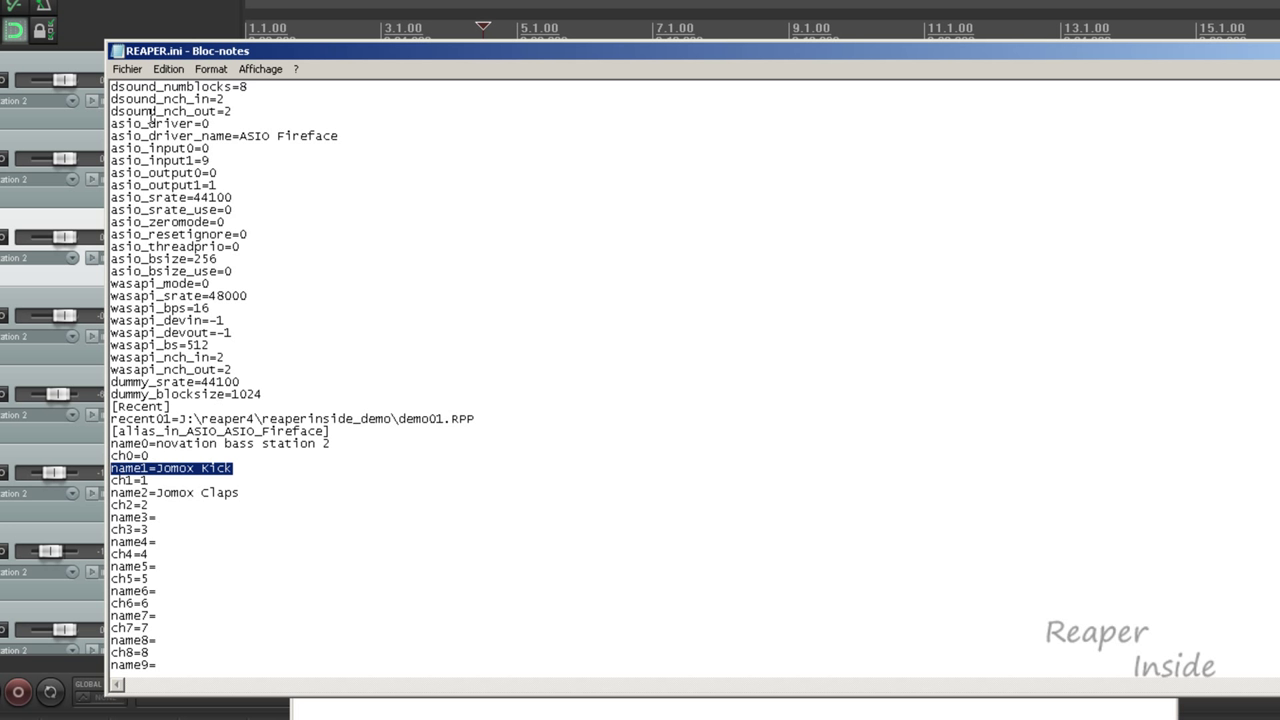
{"action": "left_click", "coordinate": [127, 69]}
{"action": "left_click", "coordinate": [150, 172]}
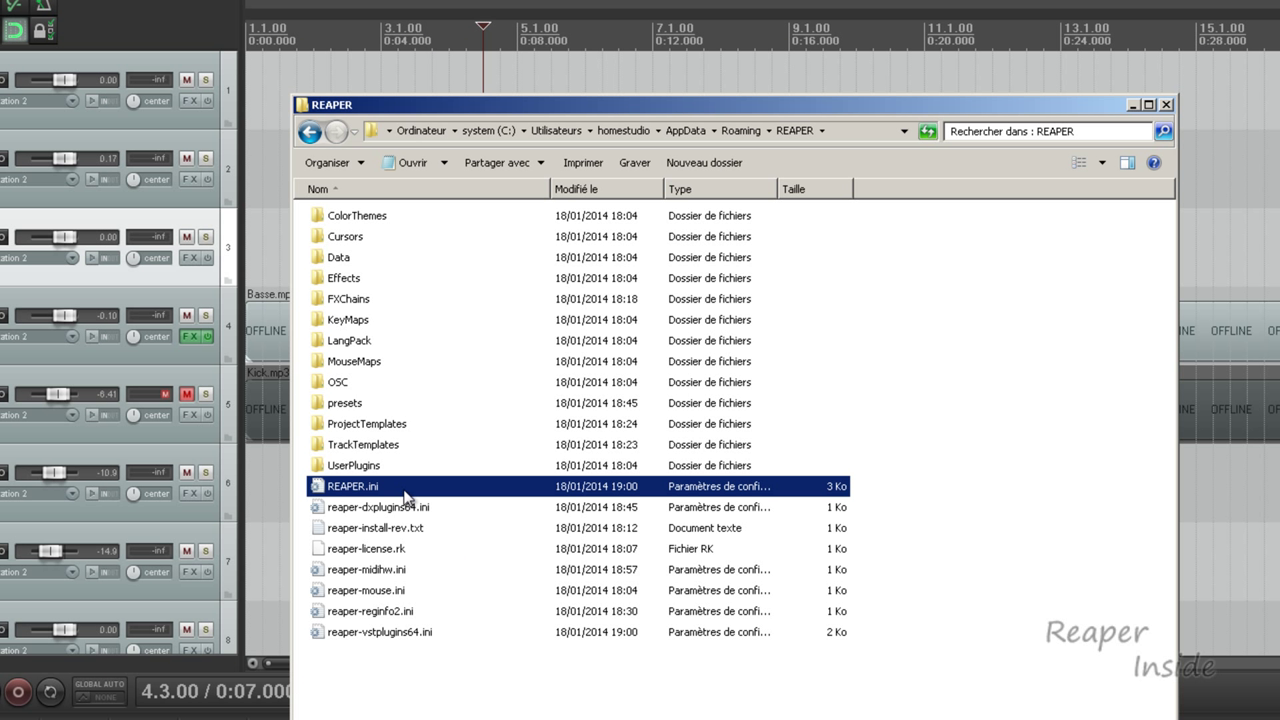
- Look inside the UserPlugins, TrackTemplates and ProjectTemplates folders, locating template01.RPP, and return to the REAPER folder
{"action": "double_click", "coordinate": [376, 470]}
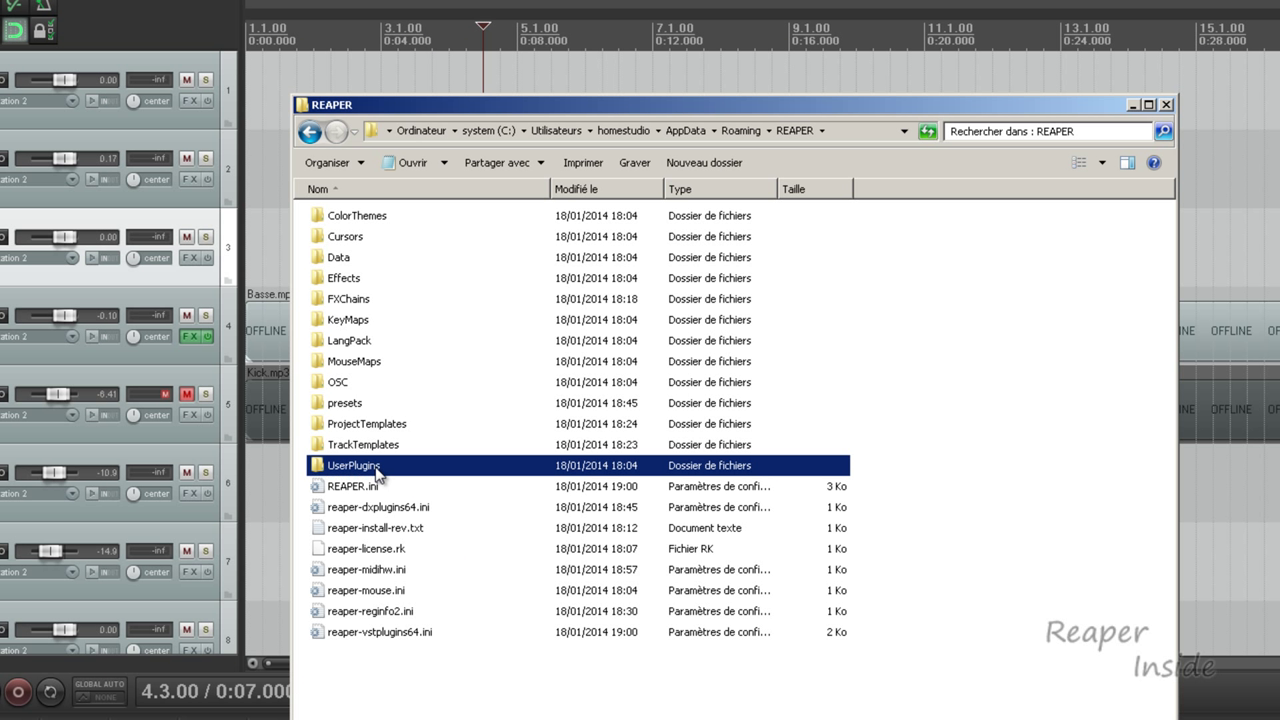
{"action": "left_click", "coordinate": [318, 137]}
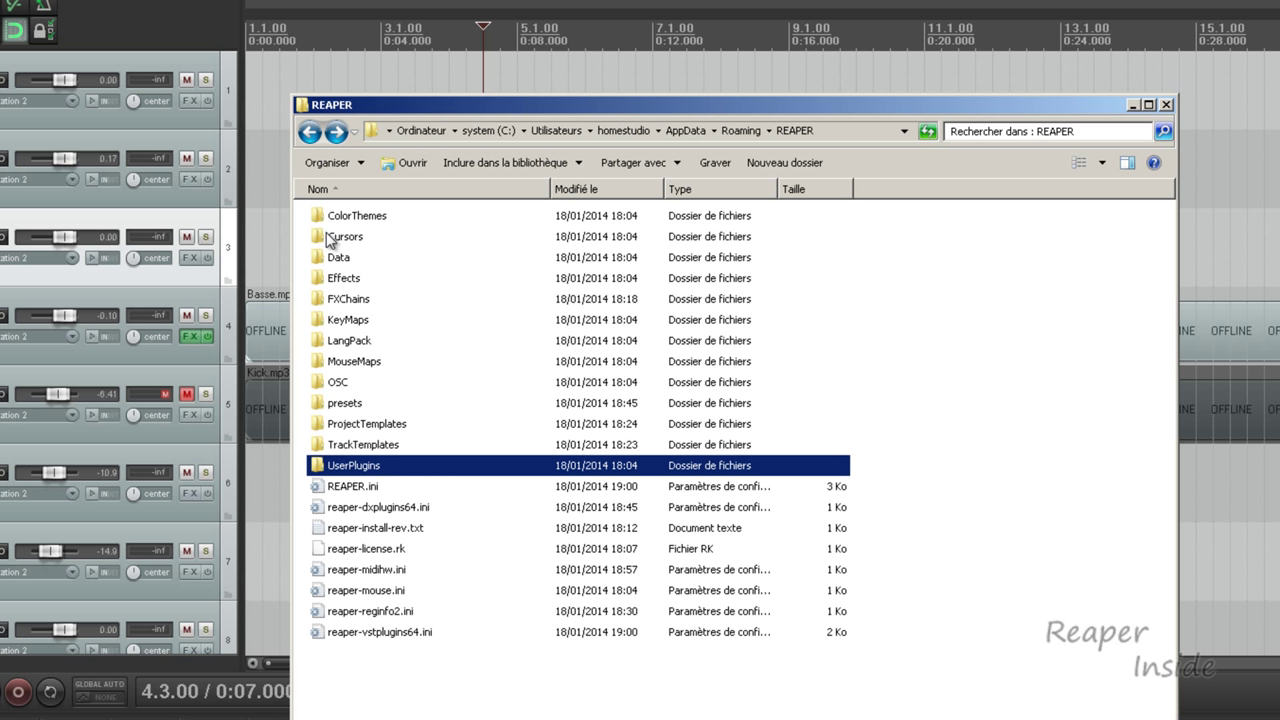
{"action": "double_click", "coordinate": [388, 445]}
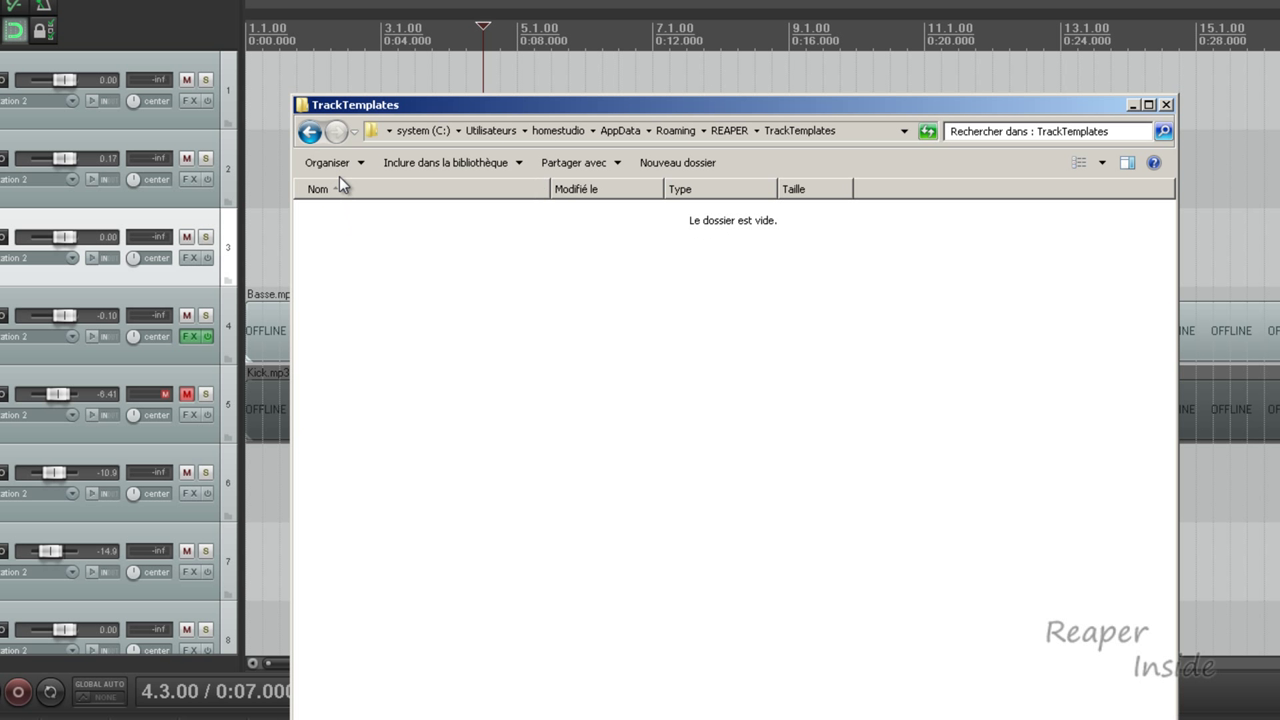
{"action": "left_click", "coordinate": [310, 133]}
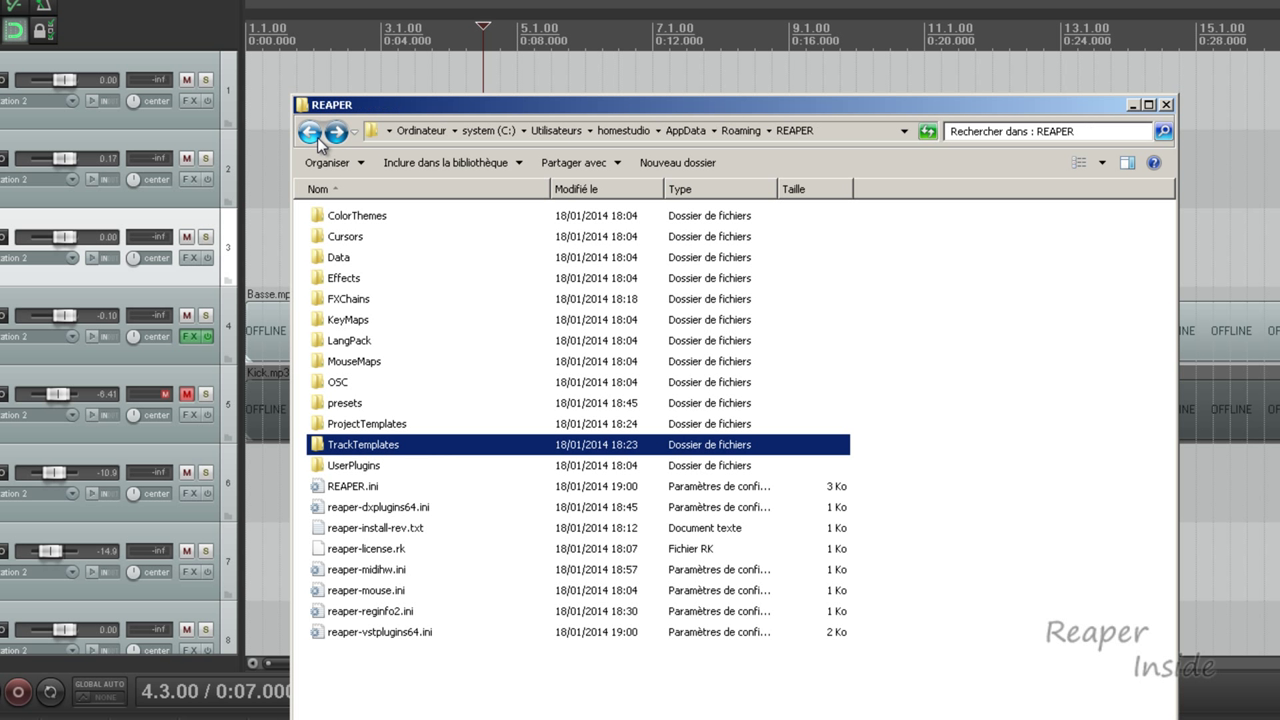
{"action": "double_click", "coordinate": [370, 424]}
{"action": "left_click", "coordinate": [391, 219]}
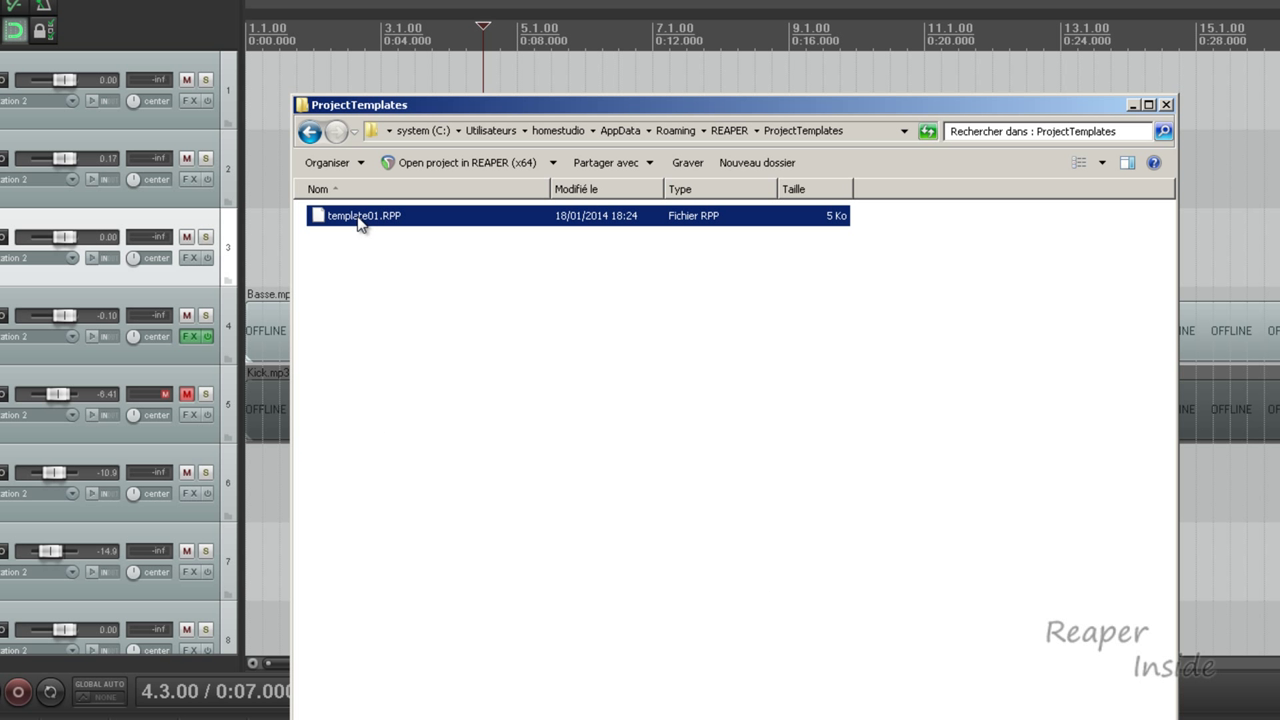
{"action": "left_click", "coordinate": [310, 133]}
- Locate the presets, OSC, MouseMaps, LangPack and KeyMaps folders, and look inside FXChains before returning to the REAPER folder
{"action": "left_click", "coordinate": [350, 408]}
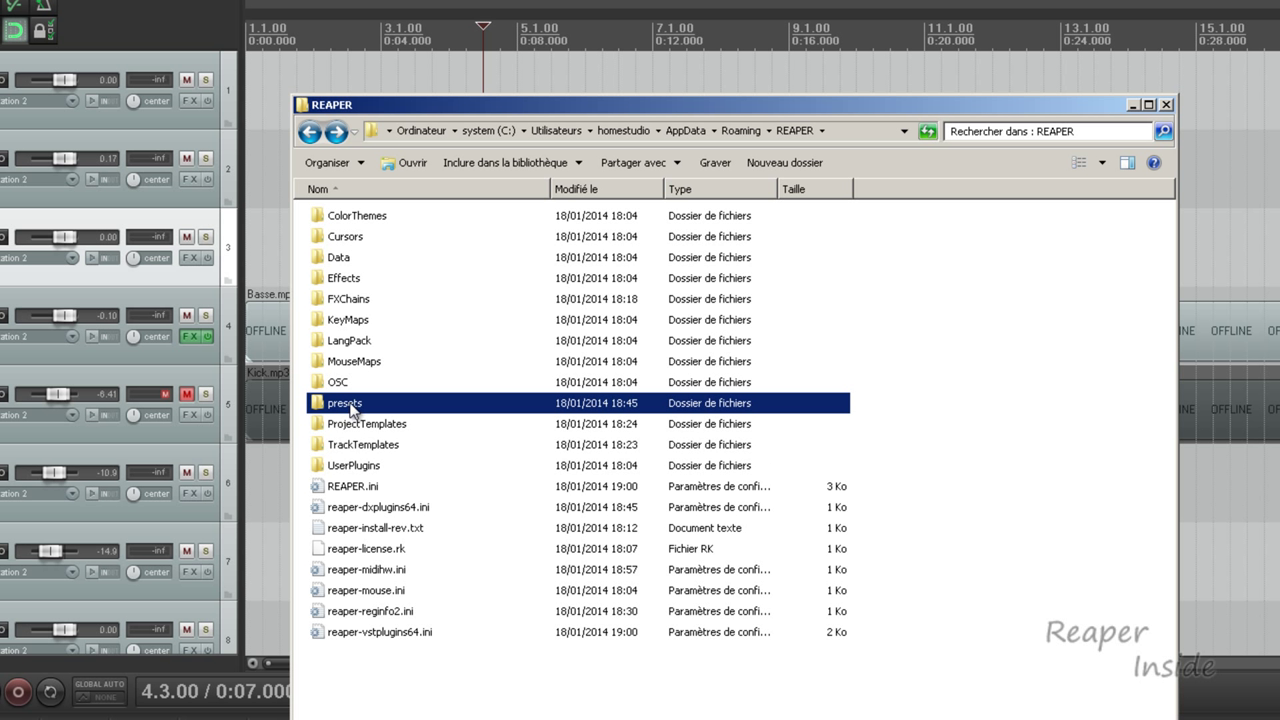
{"action": "left_click", "coordinate": [343, 382]}
{"action": "left_click", "coordinate": [345, 362]}
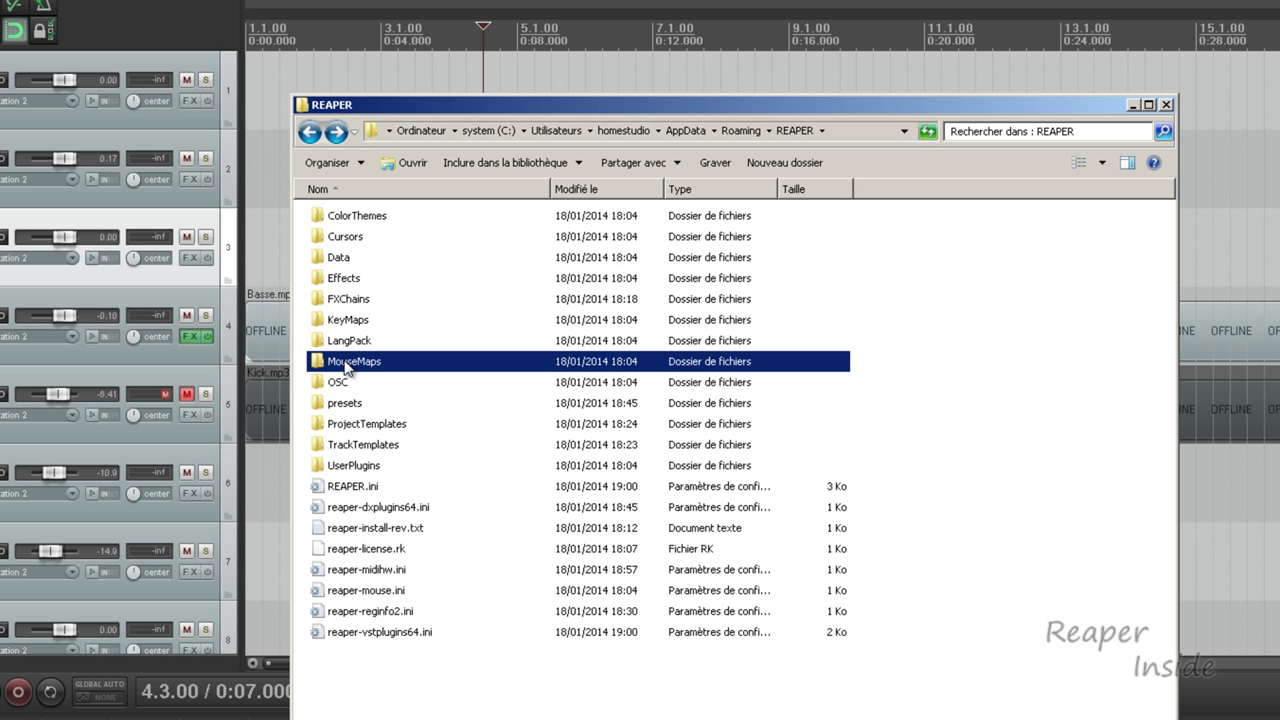
{"action": "left_click", "coordinate": [349, 342]}
{"action": "left_click", "coordinate": [350, 320]}
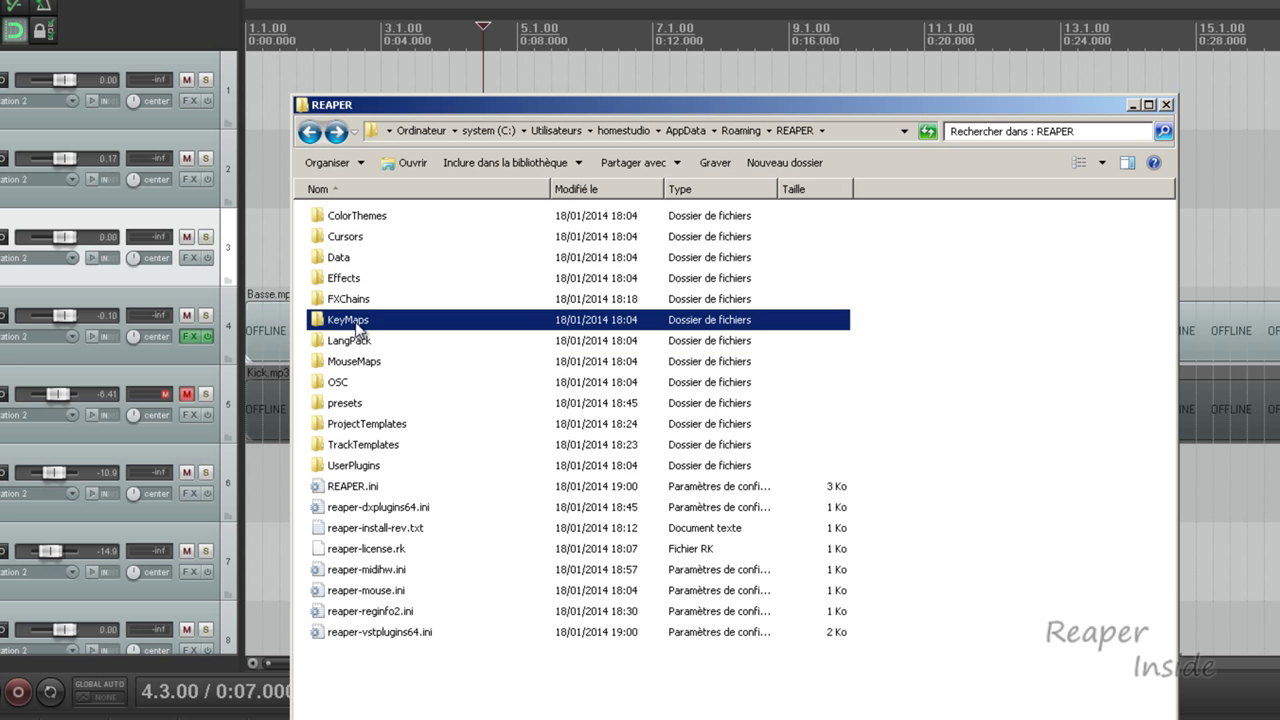
{"action": "left_click", "coordinate": [360, 300]}
{"action": "double_click", "coordinate": [360, 300]}
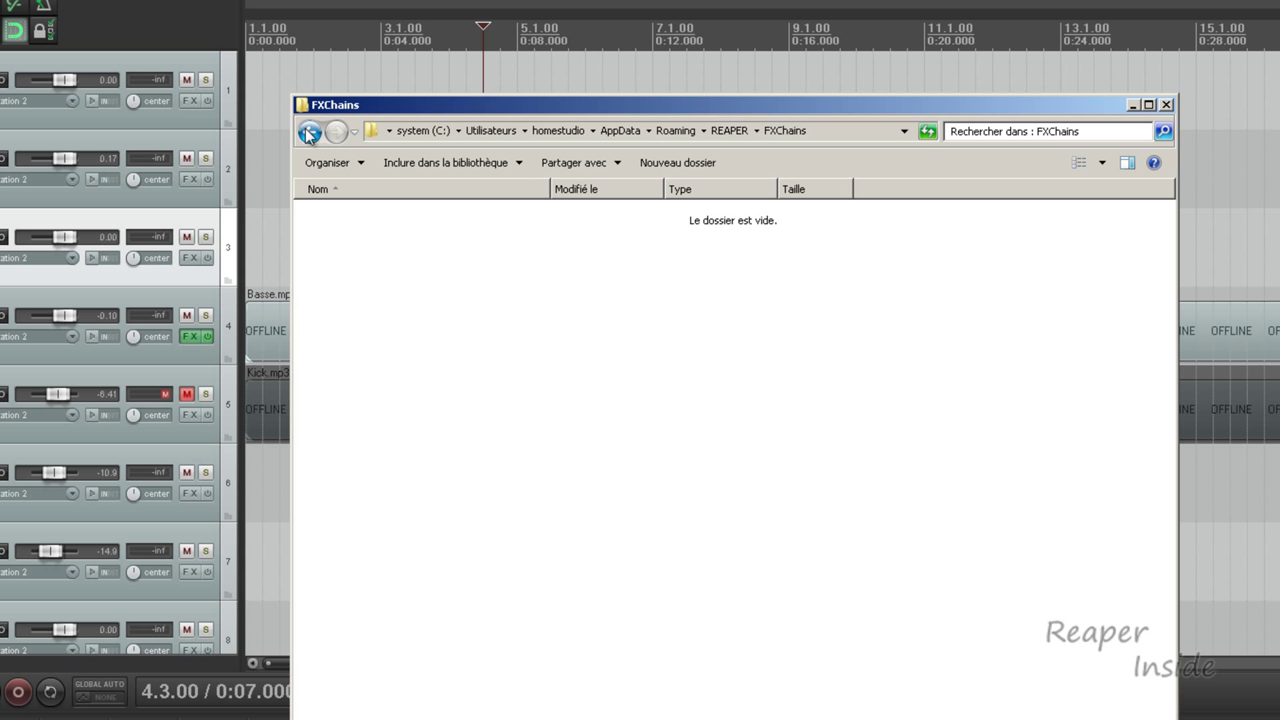
{"action": "key", "text": "BackSpace"}
- Look through the Effects folder and its Analysis subfolder, and return to the REAPER folder
{"action": "double_click", "coordinate": [350, 278]}
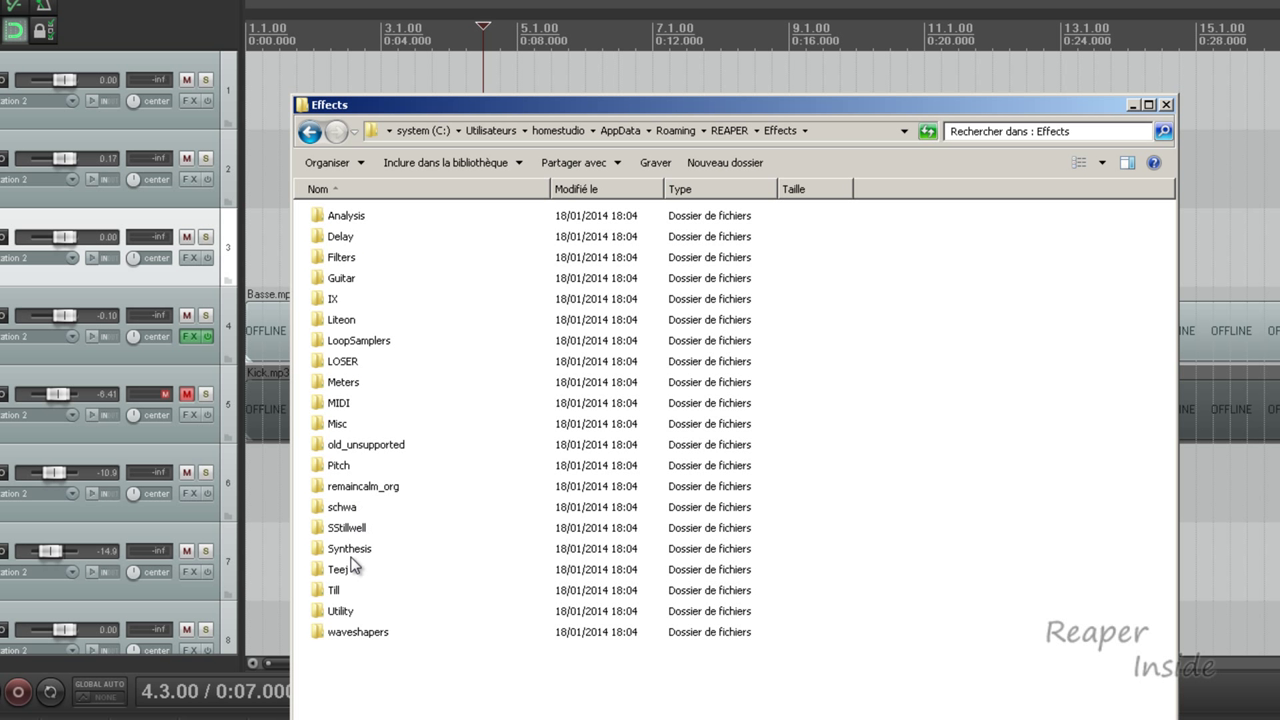
{"action": "double_click", "coordinate": [346, 216]}
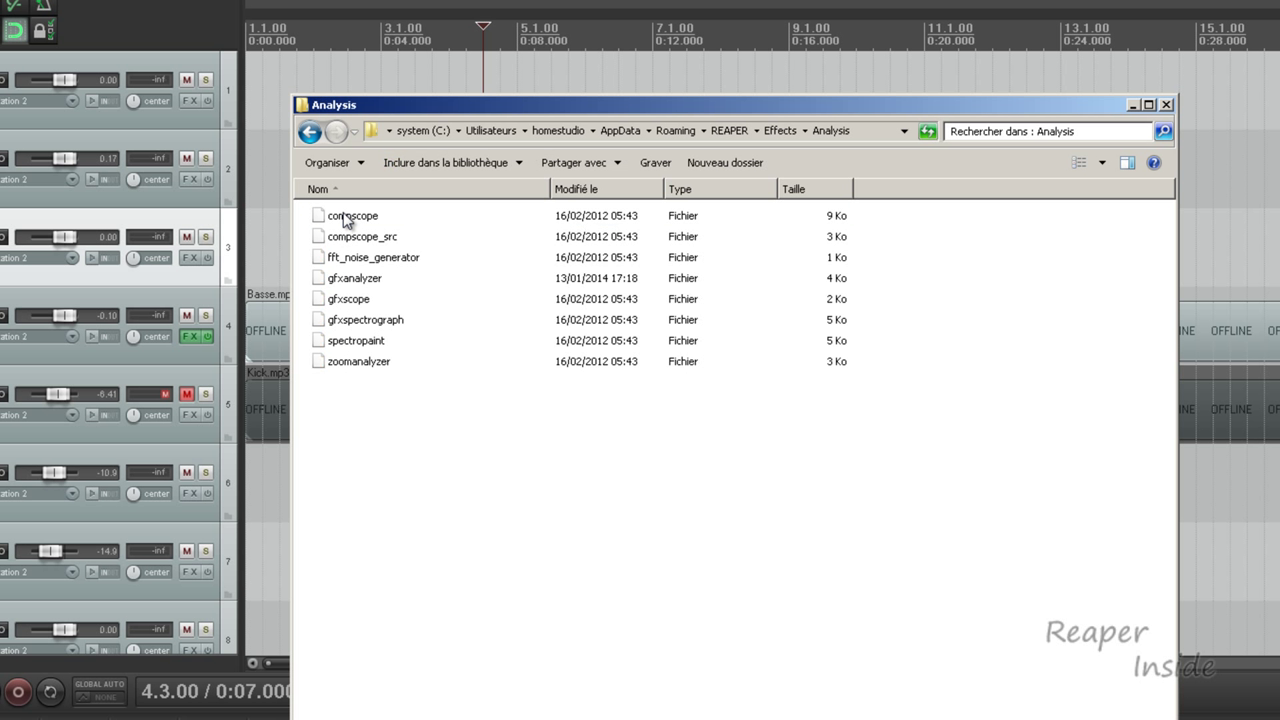
{"action": "left_click", "coordinate": [312, 133]}
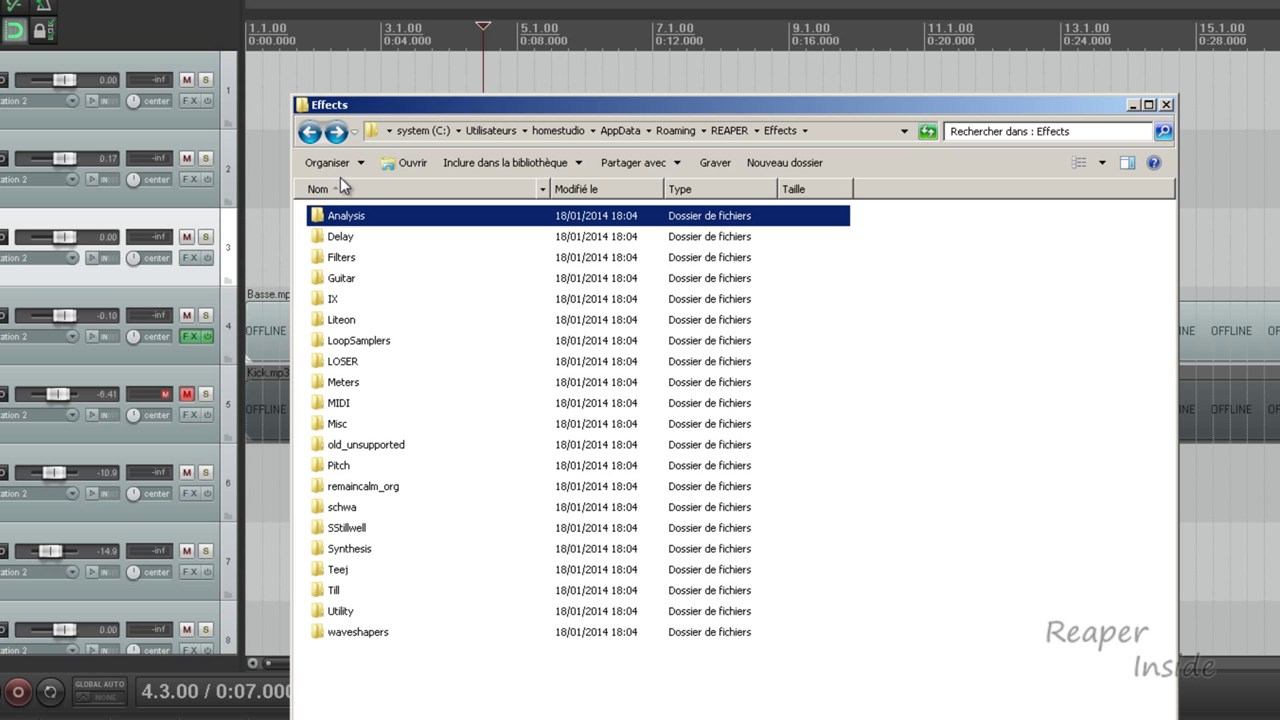
{"action": "left_click", "coordinate": [311, 133]}
- Look inside the Data, Cursors and ColorThemes folders, returning to the REAPER folder after each one
{"action": "double_click", "coordinate": [355, 257]}
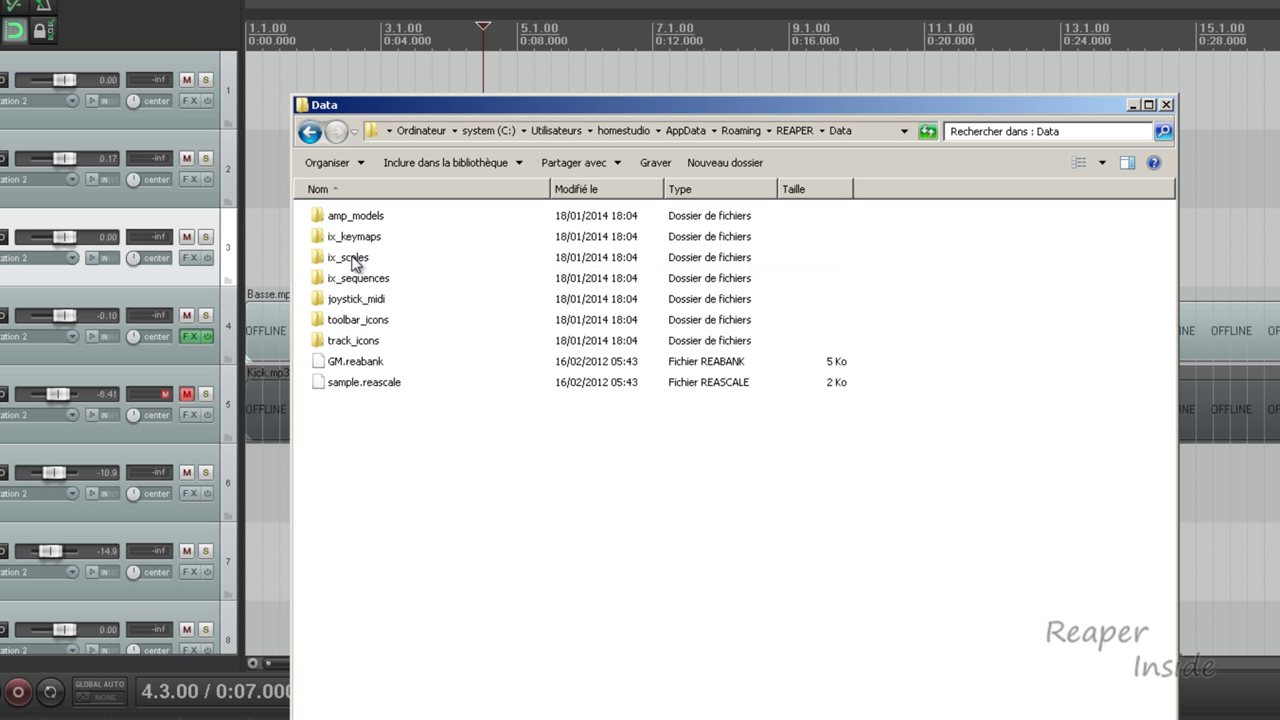
{"action": "left_click", "coordinate": [311, 133]}
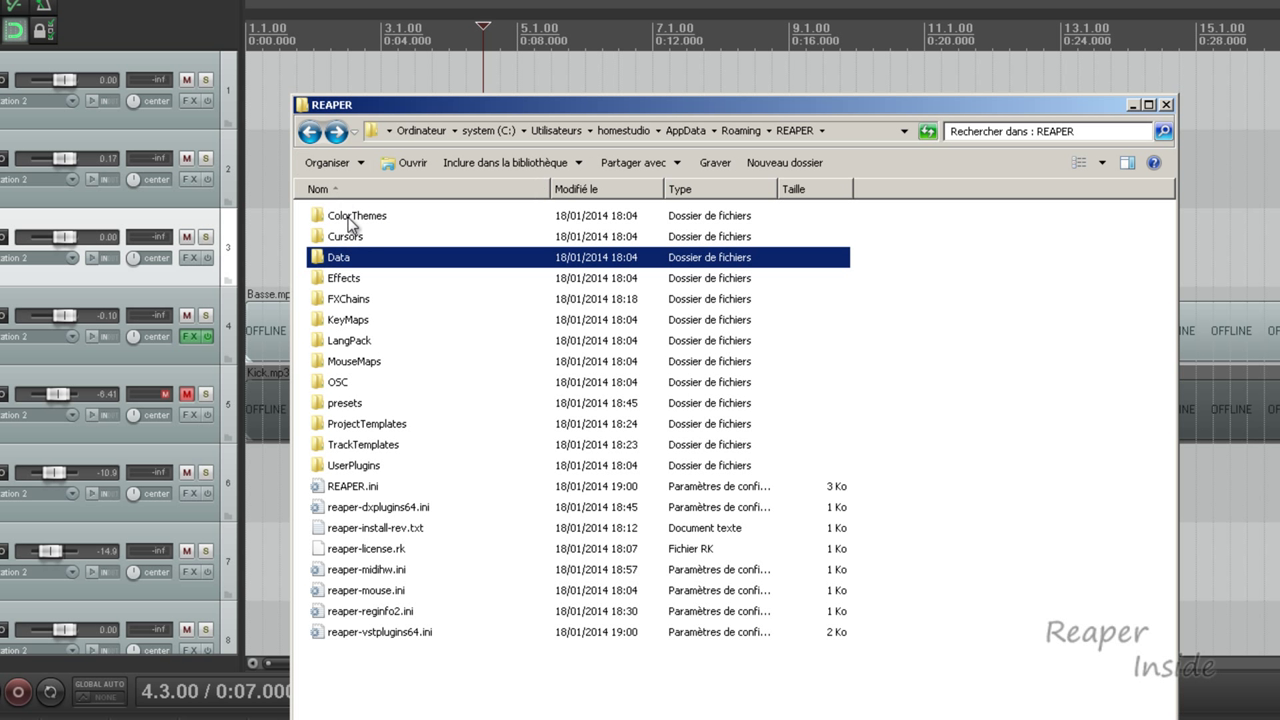
{"action": "left_click", "coordinate": [352, 240]}
{"action": "double_click", "coordinate": [352, 240]}
{"action": "left_click", "coordinate": [311, 133]}
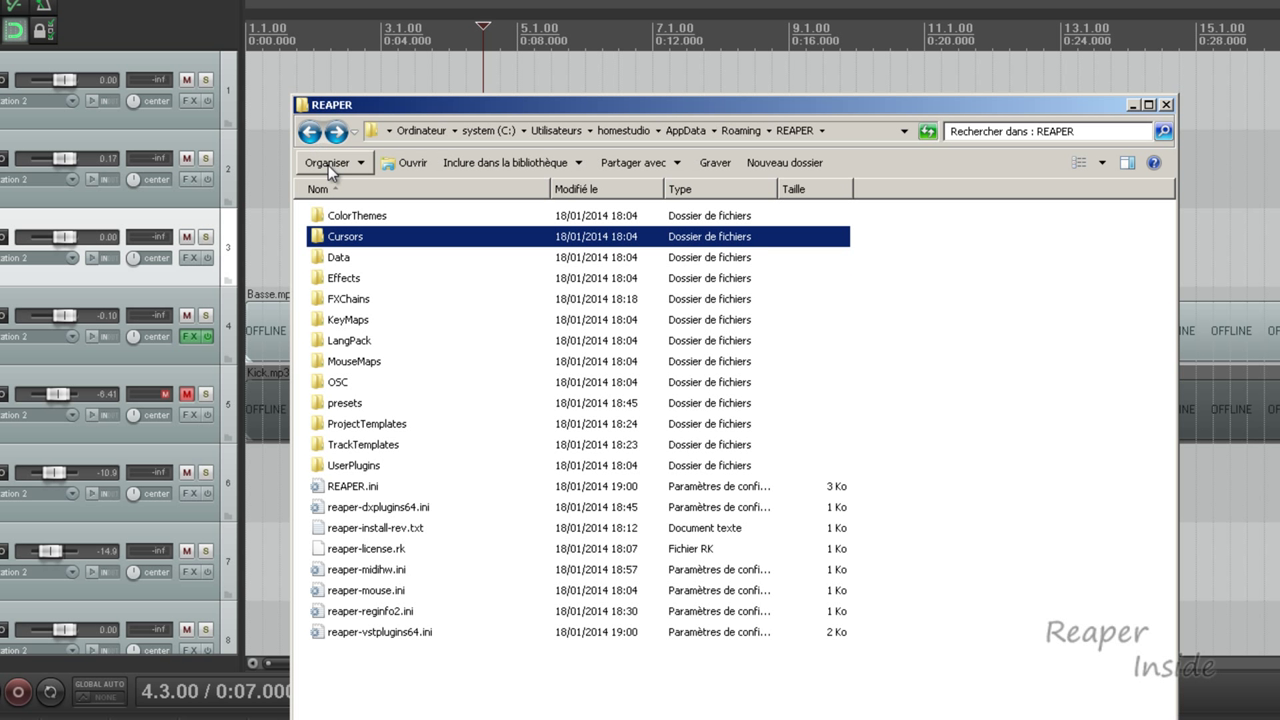
{"action": "double_click", "coordinate": [356, 216]}
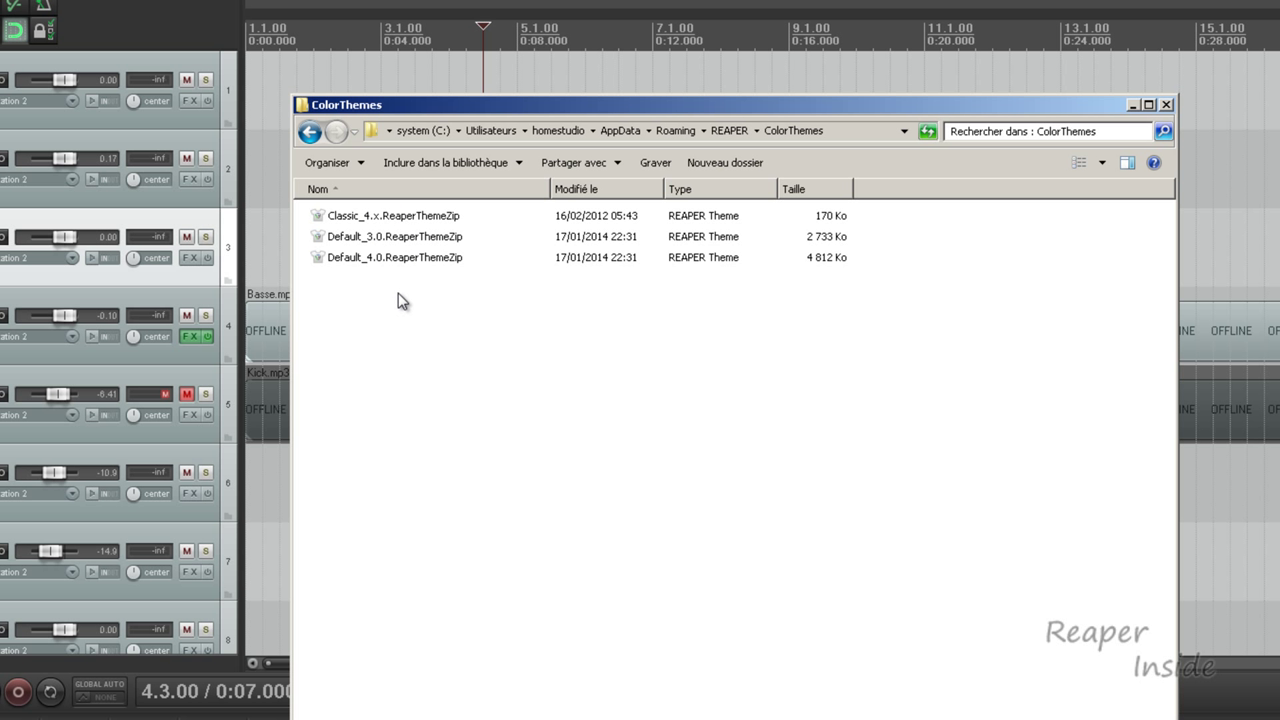
{"action": "left_click", "coordinate": [311, 134]}
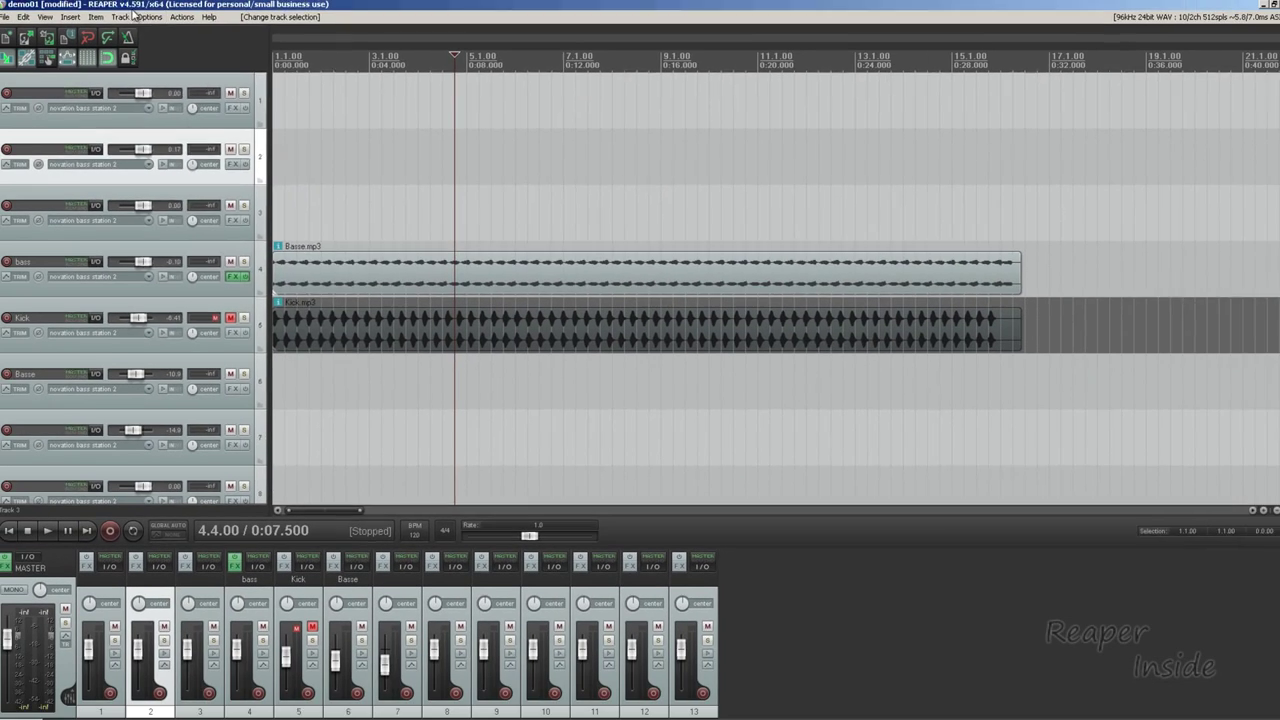
- Switch to REAPER, display the General preferences and view the downloadable language packs on the REAPER website
{"action": "left_click", "coordinate": [153, 19]}
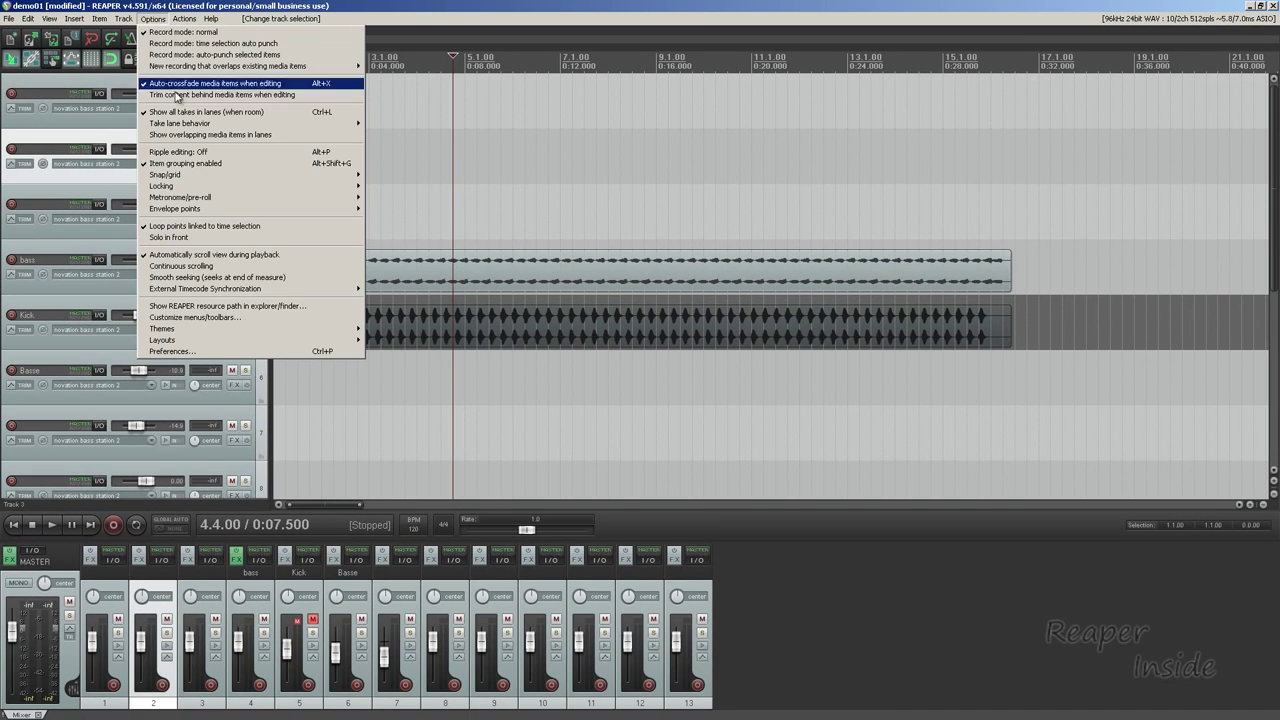
{"action": "left_click", "coordinate": [234, 351]}
{"action": "scroll", "coordinate": [327, 200], "scroll_direction": "up", "scroll_amount": 8}
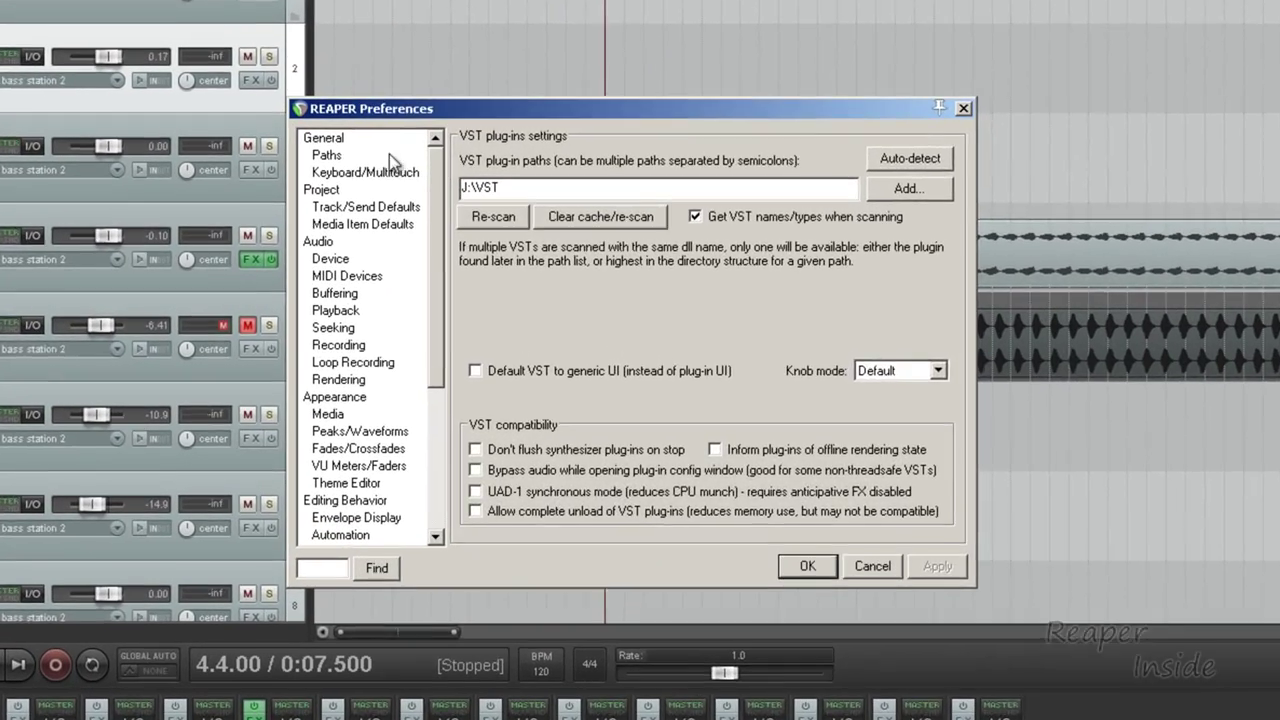
{"action": "left_click", "coordinate": [284, 200]}
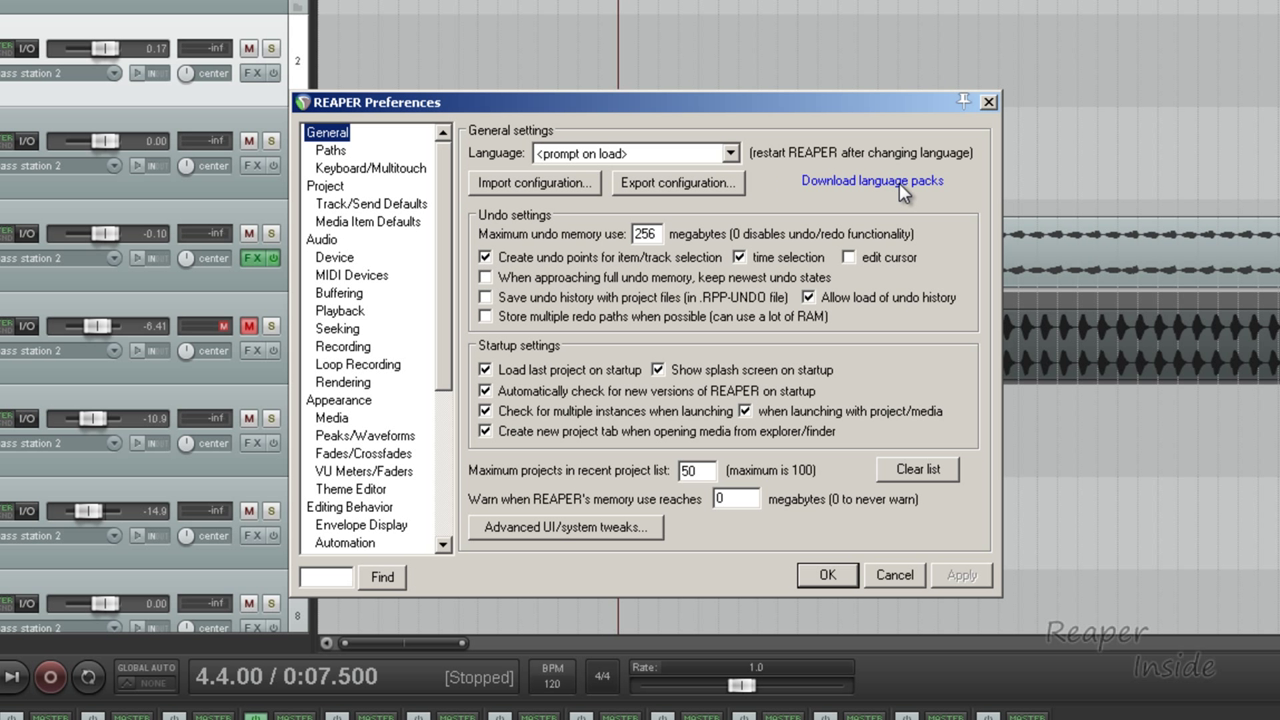
{"action": "left_click", "coordinate": [868, 184]}
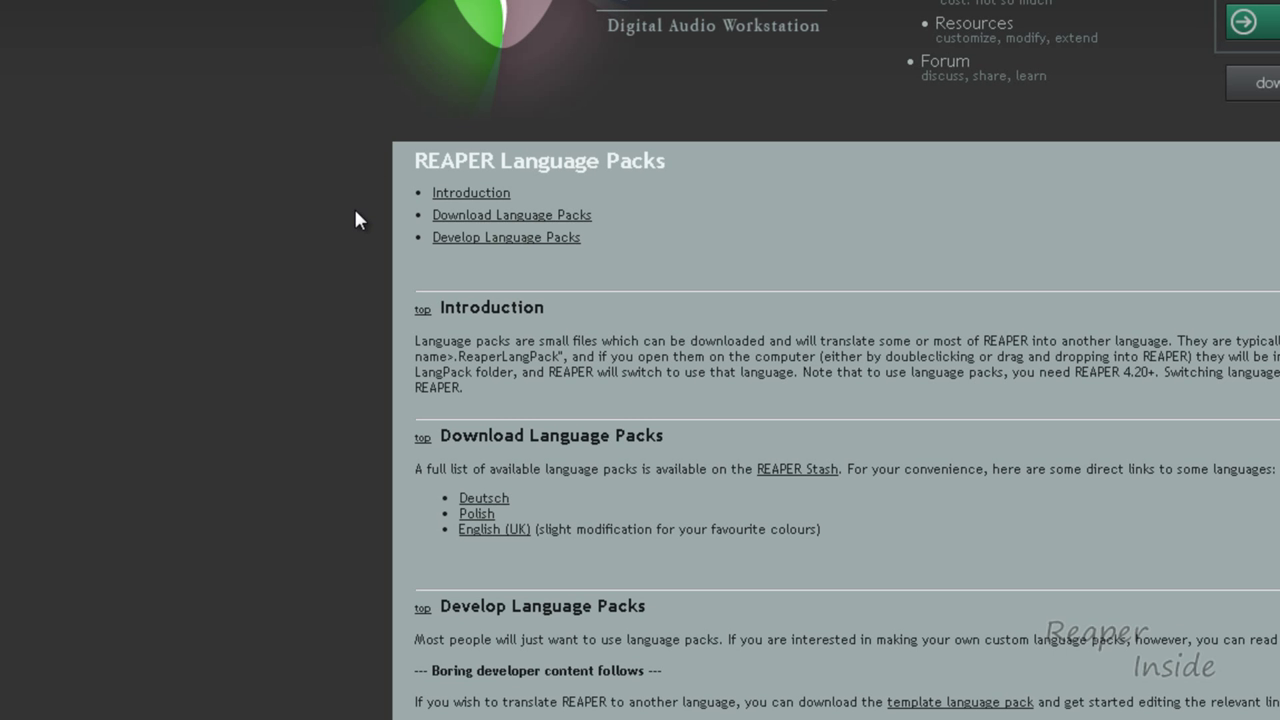
{"action": "scroll", "coordinate": [350, 212], "scroll_direction": "down", "scroll_amount": 3}
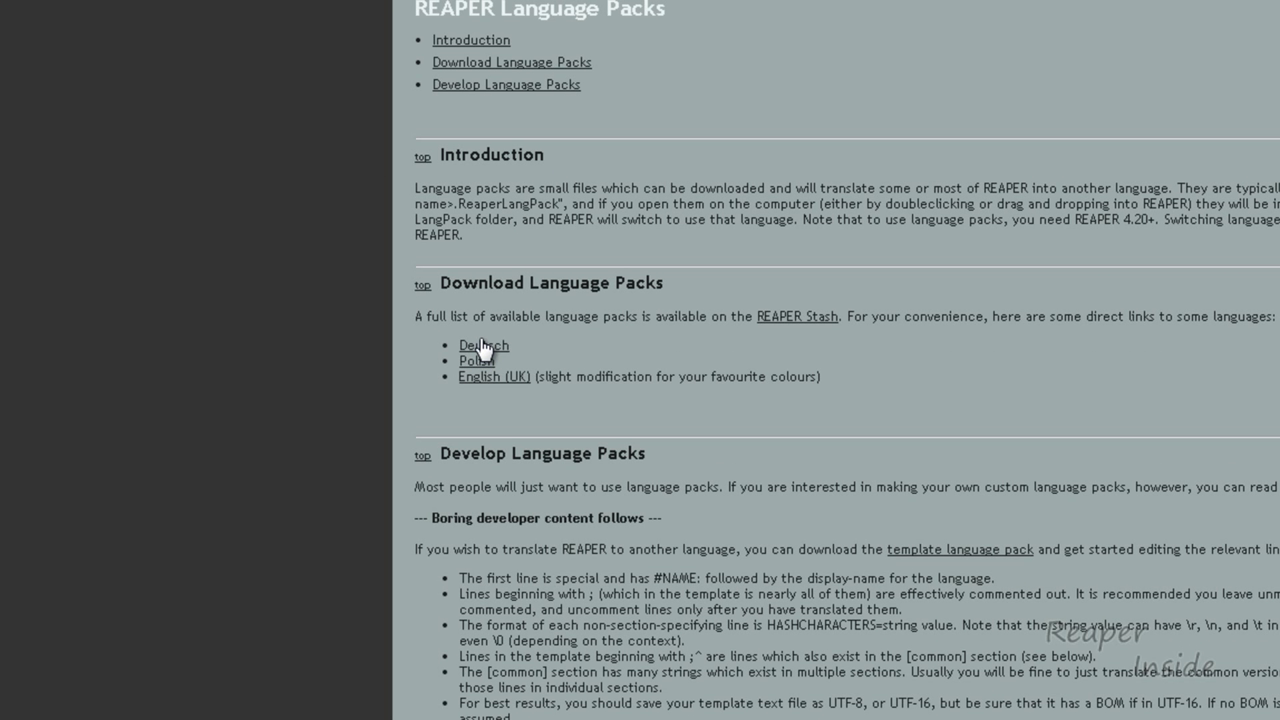
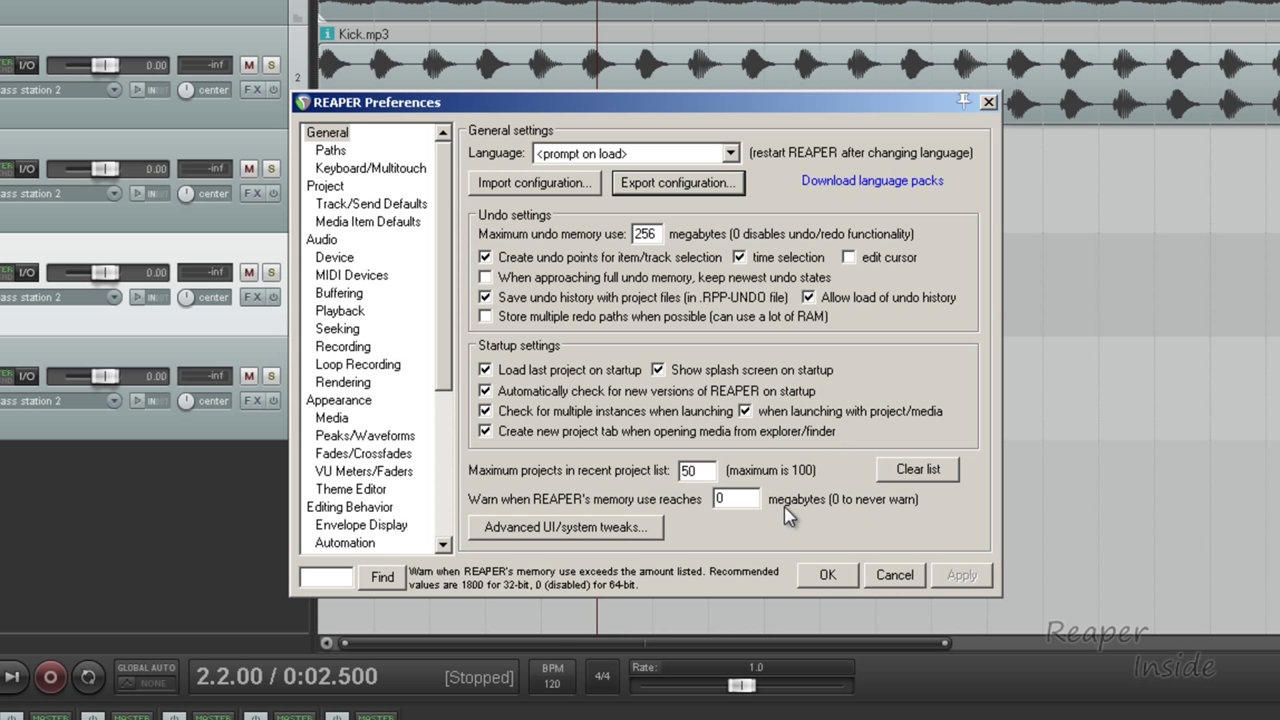
- Export the REAPER configuration with all categories included as reaperconfig01 in J:\sauvegarde
{"action": "left_click", "coordinate": [685, 195]}
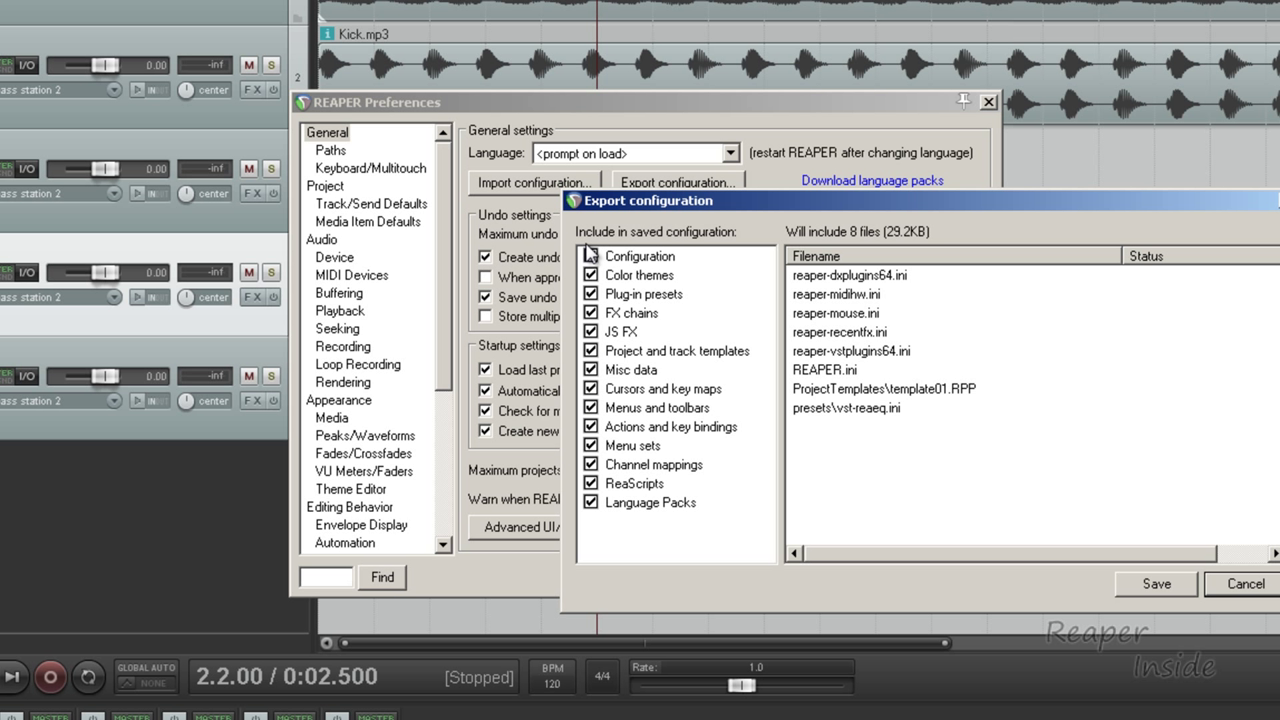
{"action": "left_click", "coordinate": [1157, 585]}
{"action": "type", "text": "reaperconfig01"}
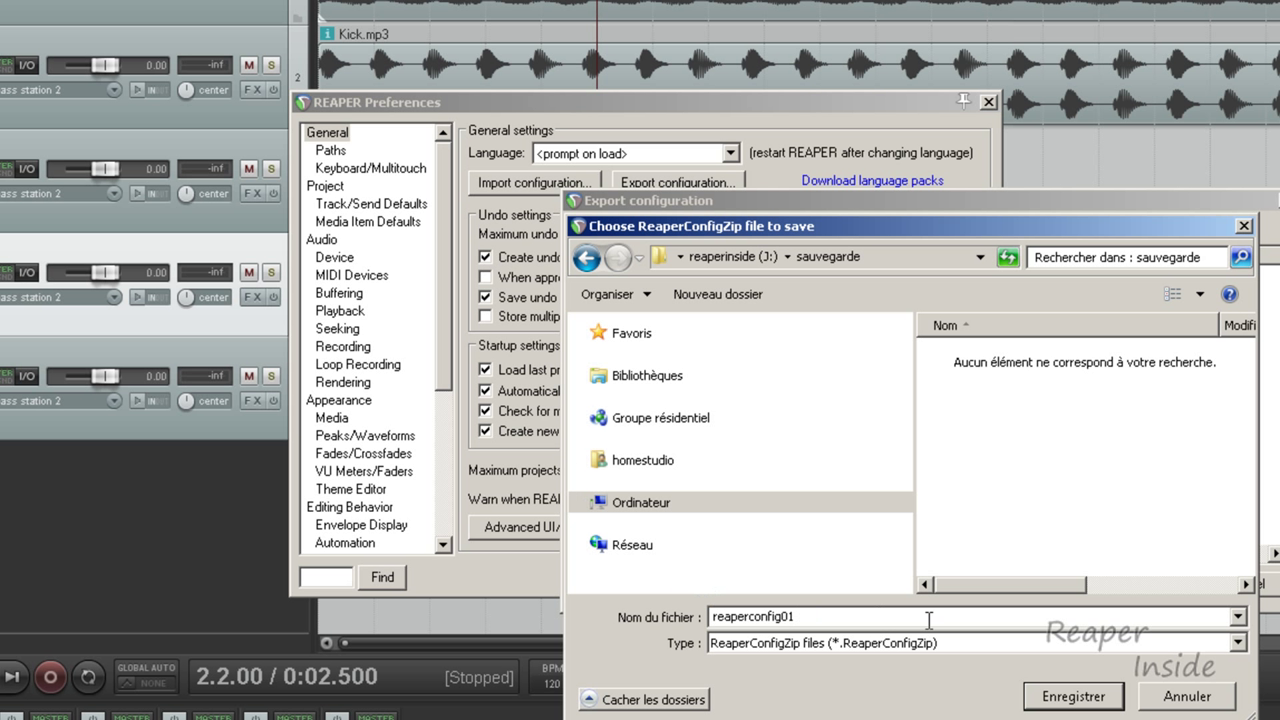
{"action": "left_click", "coordinate": [1078, 703]}
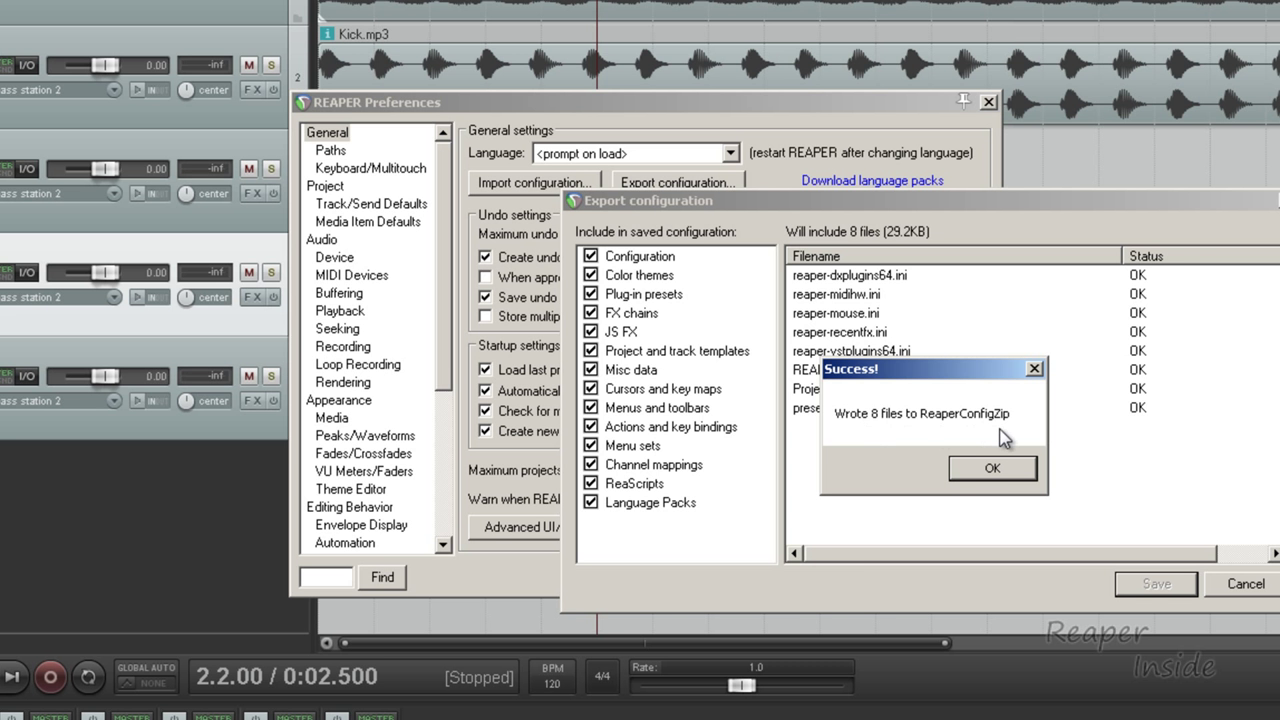
{"action": "left_click", "coordinate": [997, 468]}
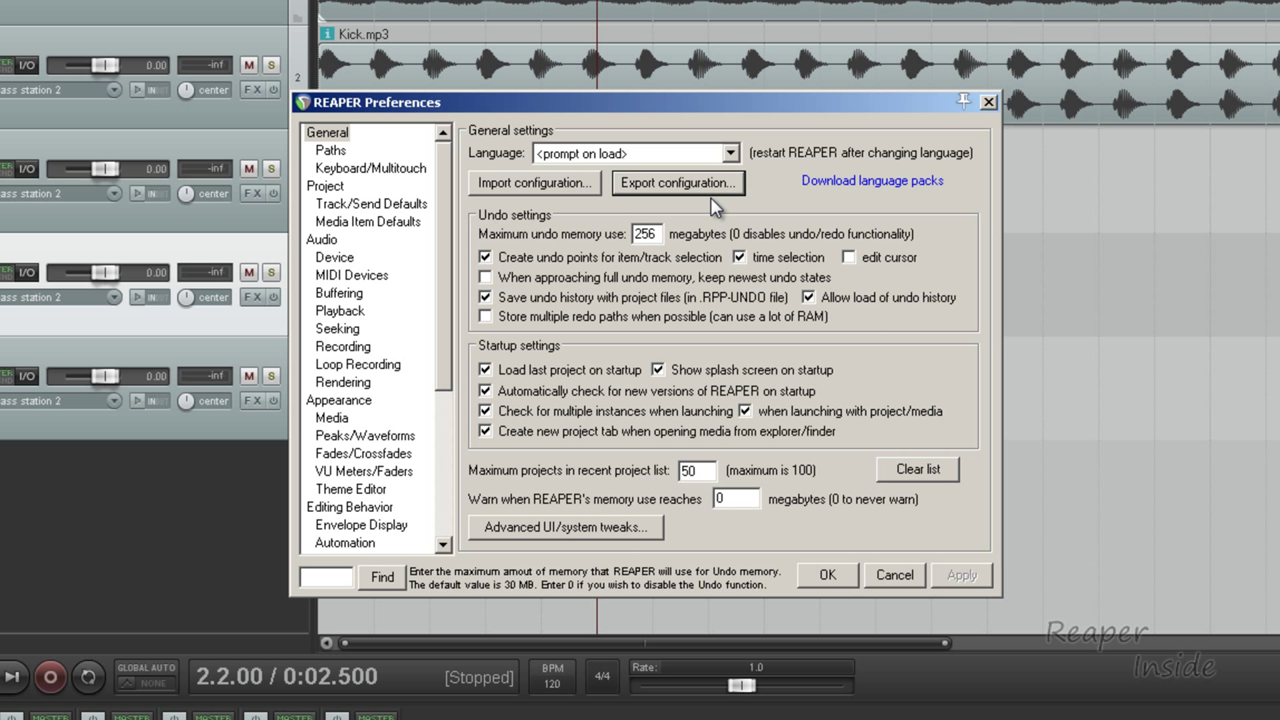
- Choose reaperconfig01.ReaperConfigZip from J:\sauvegarde as the configuration to import and accept restarting REAPER
{"action": "left_click", "coordinate": [520, 190]}
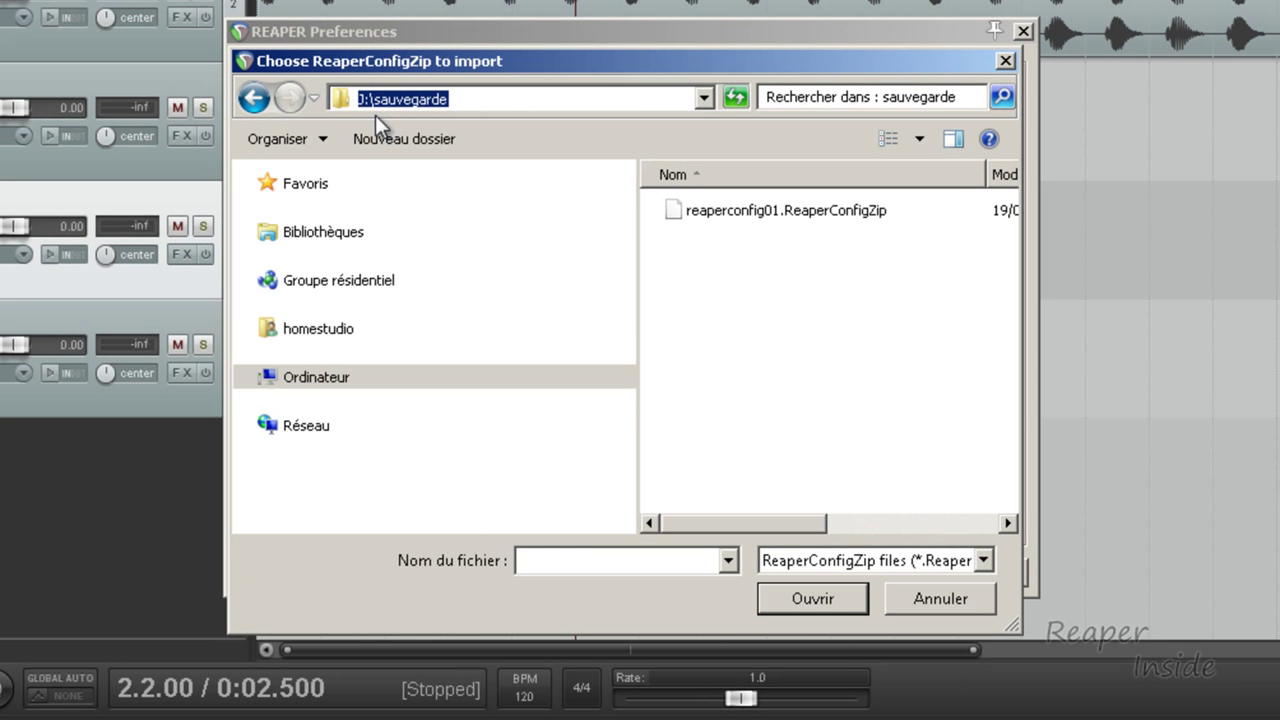
{"action": "left_click", "coordinate": [766, 212]}
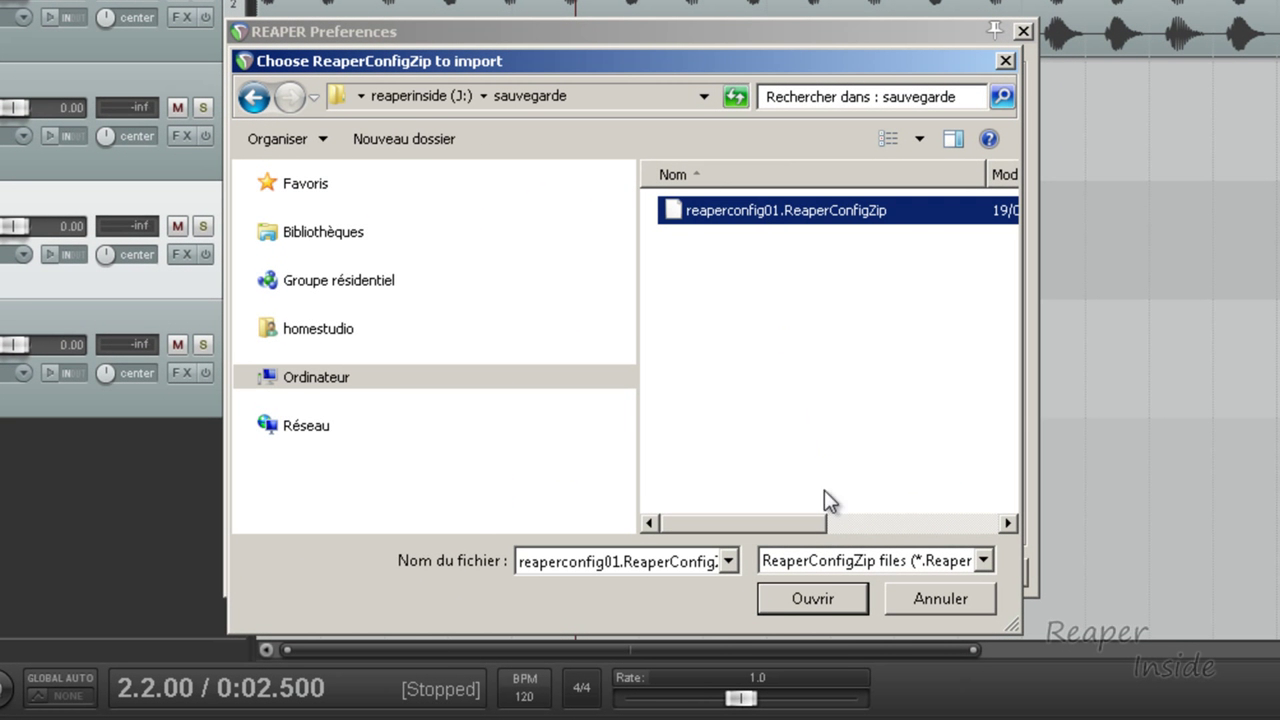
{"action": "left_click", "coordinate": [812, 599]}
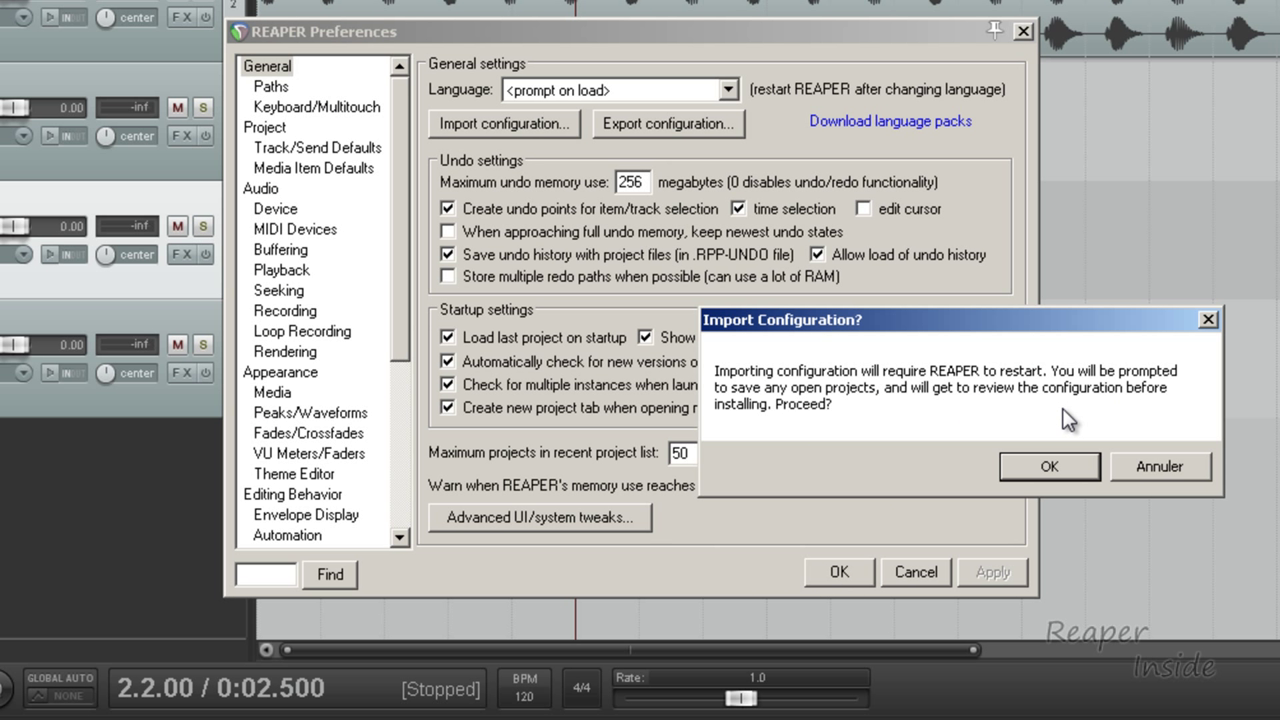
{"action": "left_click", "coordinate": [1025, 463]}
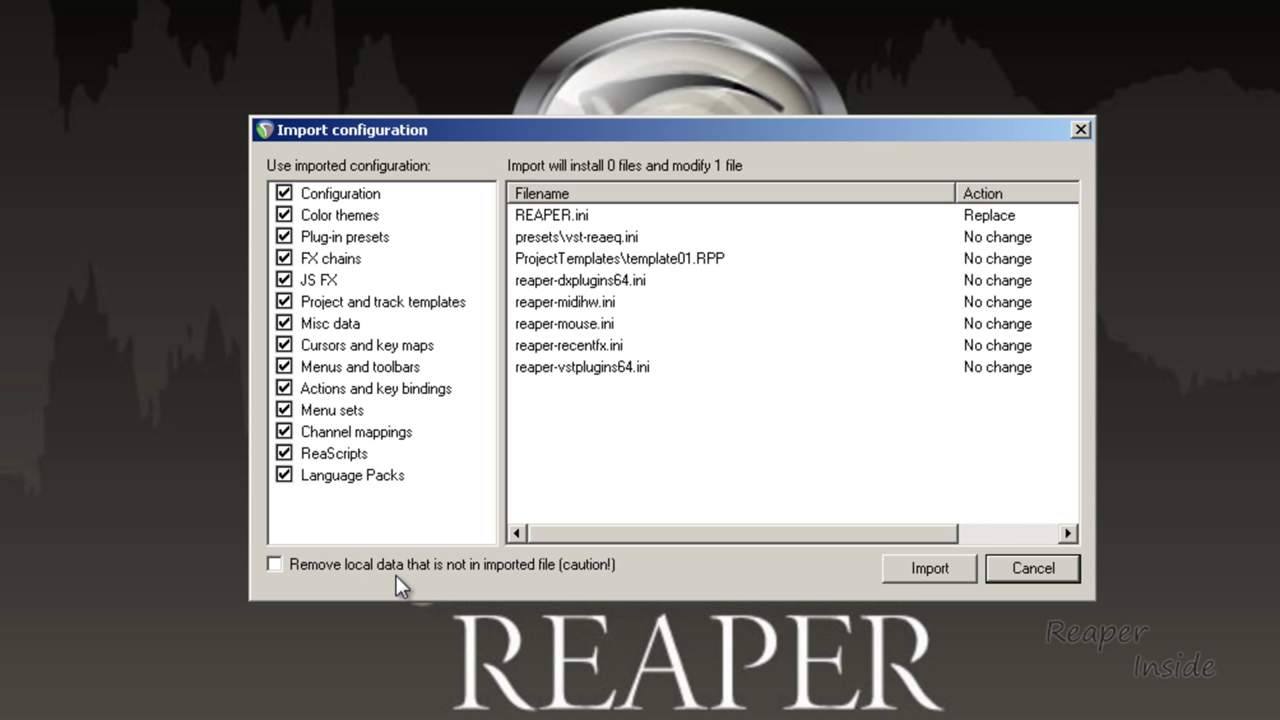
- Try removing local data and excluding Channel mappings, ReaScripts and Language Packs, restore these options, and import the configuration
{"action": "left_click", "coordinate": [307, 565]}
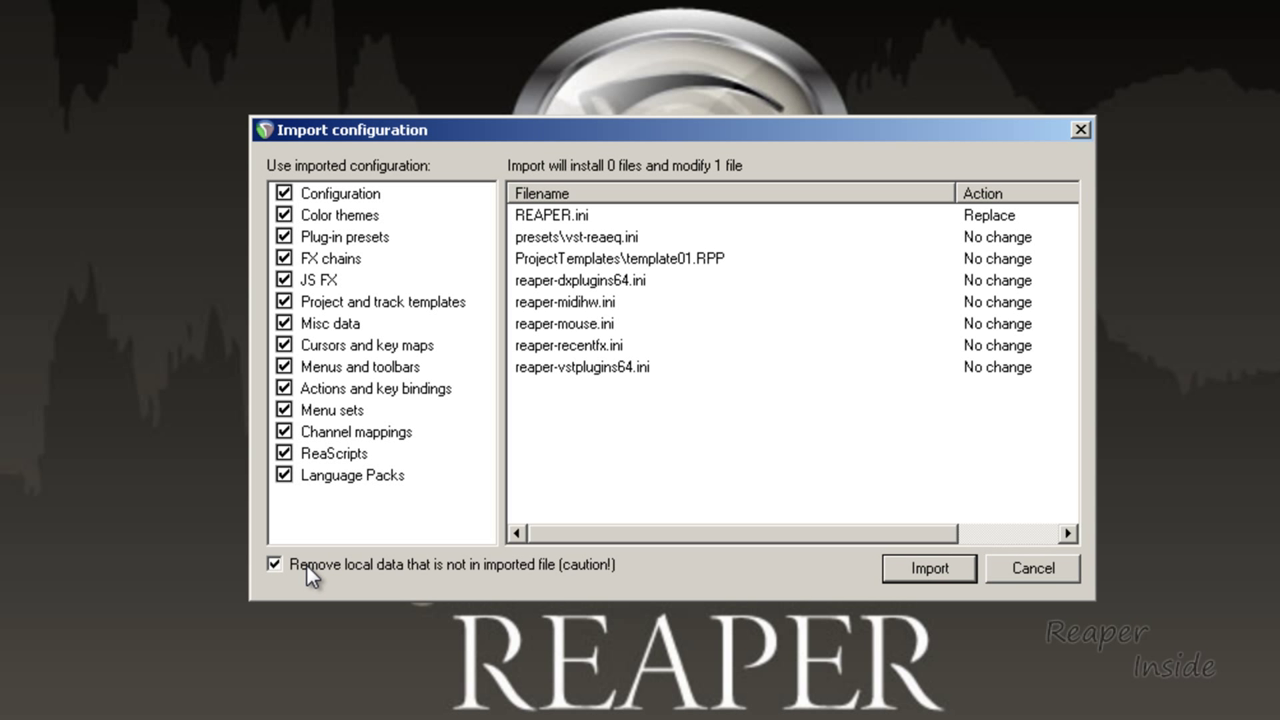
{"action": "left_click", "coordinate": [285, 475]}
{"action": "left_click", "coordinate": [285, 453]}
{"action": "left_click", "coordinate": [285, 431]}
{"action": "left_click", "coordinate": [284, 431]}
{"action": "left_click", "coordinate": [284, 453]}
{"action": "left_click", "coordinate": [284, 475]}
{"action": "left_click", "coordinate": [315, 561]}
{"action": "left_click", "coordinate": [925, 569]}
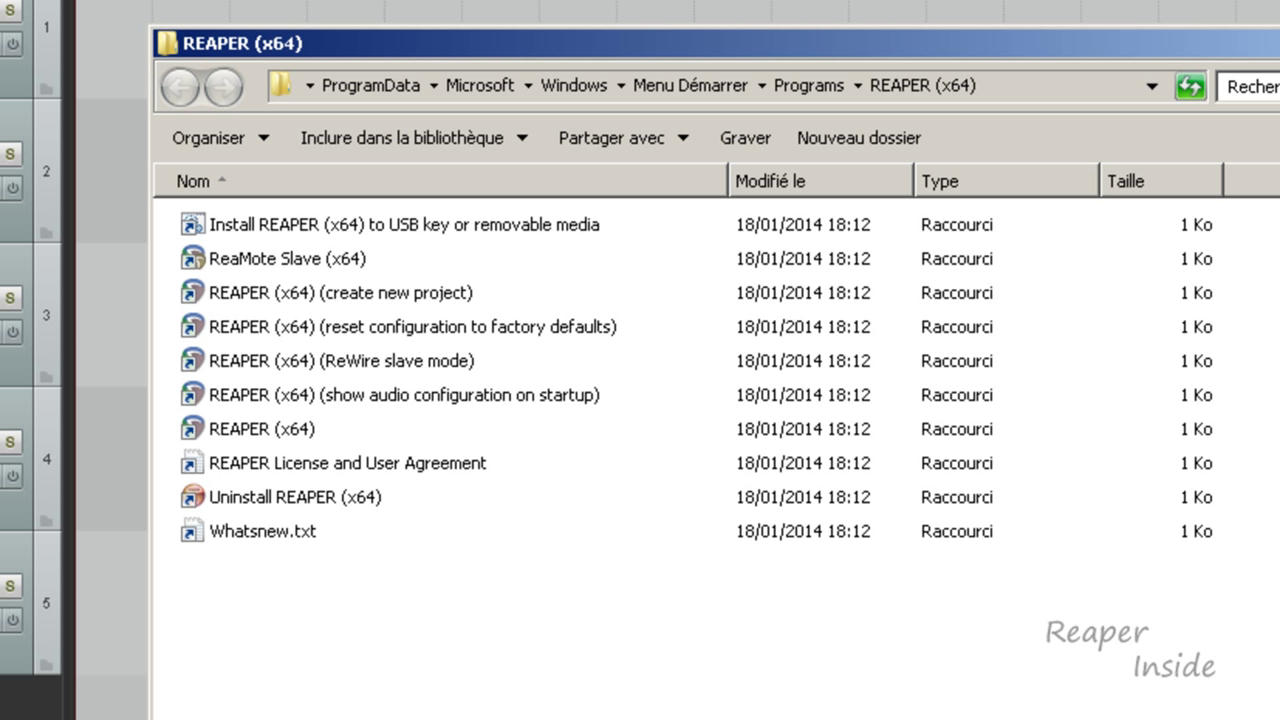
- Open the USB key installation script reaper-to-usb.bat in Notepad, read through its drive-letter and copy commands, and close it
{"action": "left_click", "coordinate": [530, 228]}
{"action": "right_click", "coordinate": [556, 216]}
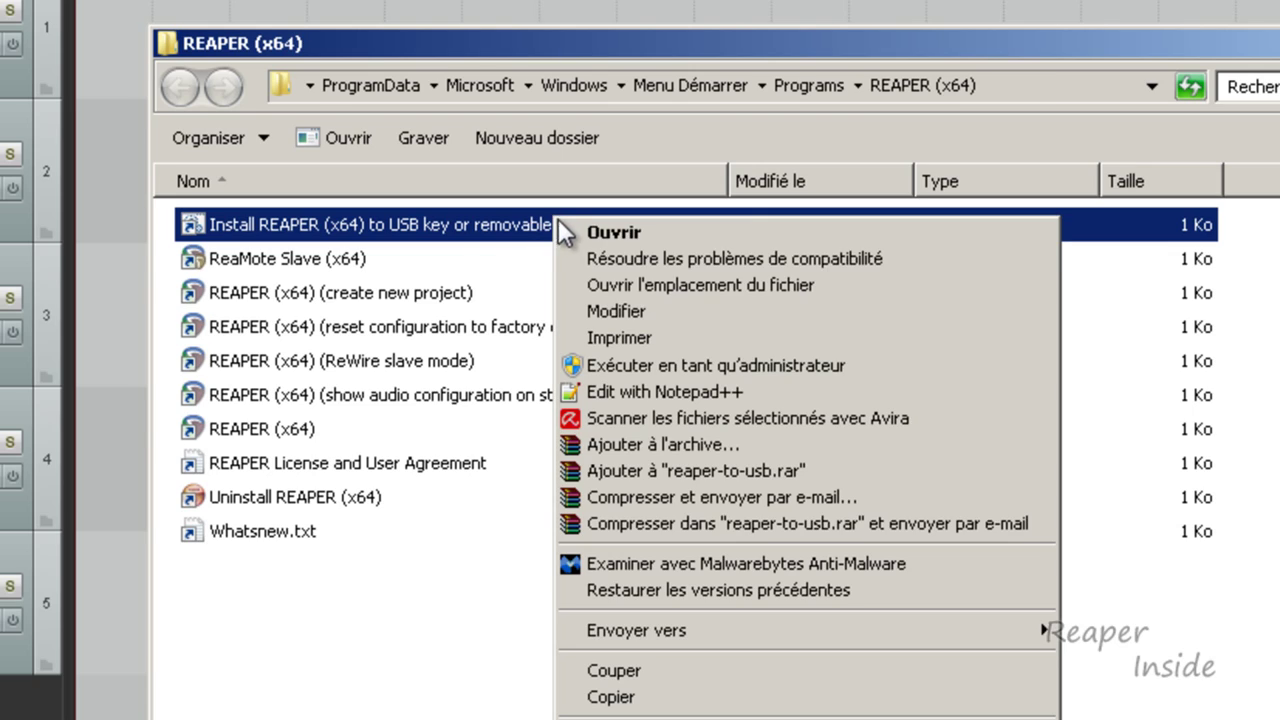
{"action": "left_click", "coordinate": [646, 312]}
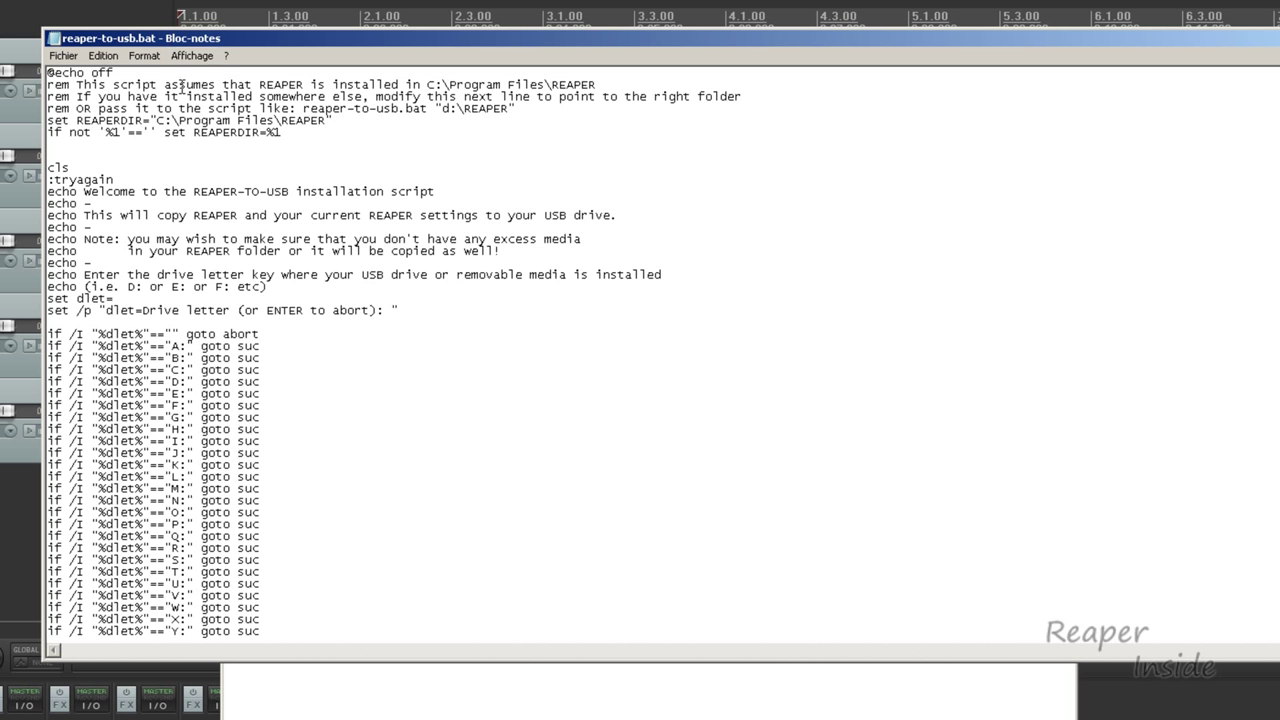
{"action": "scroll", "coordinate": [181, 87], "scroll_direction": "down", "scroll_amount": 7}
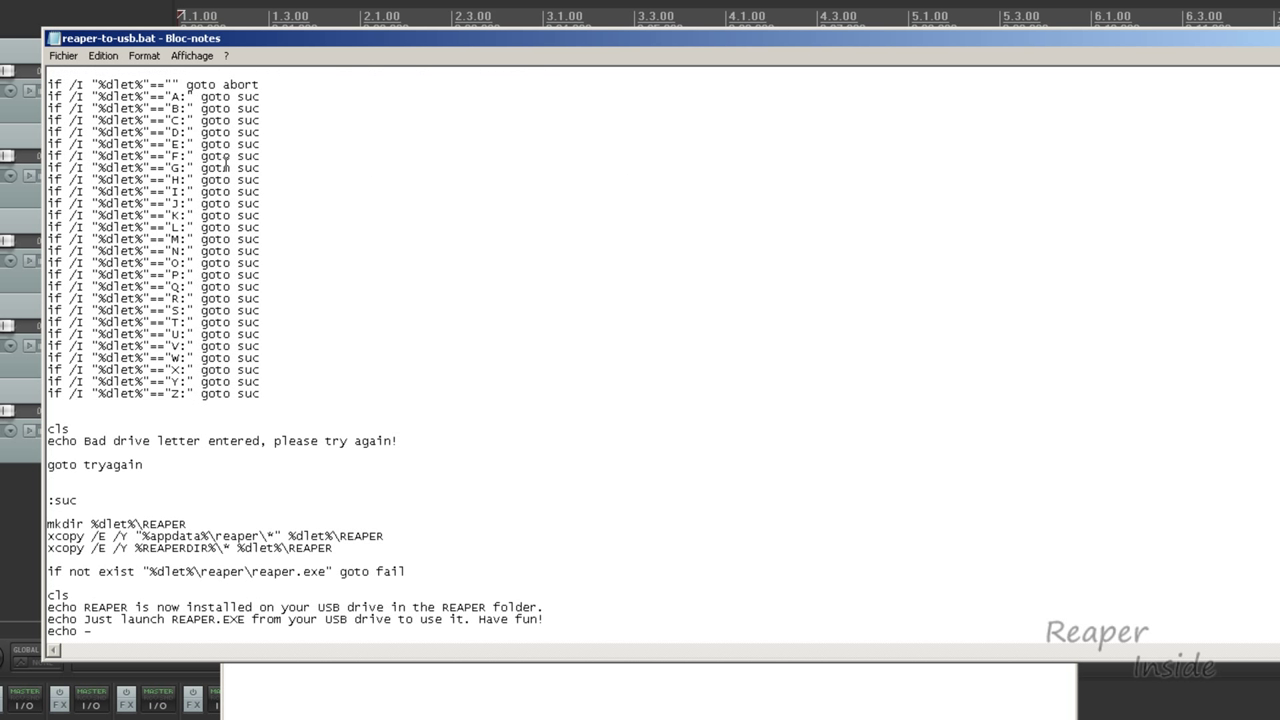
{"action": "scroll", "coordinate": [226, 165], "scroll_direction": "down", "scroll_amount": 1}
{"action": "scroll", "coordinate": [317, 398], "scroll_direction": "down", "scroll_amount": 2}
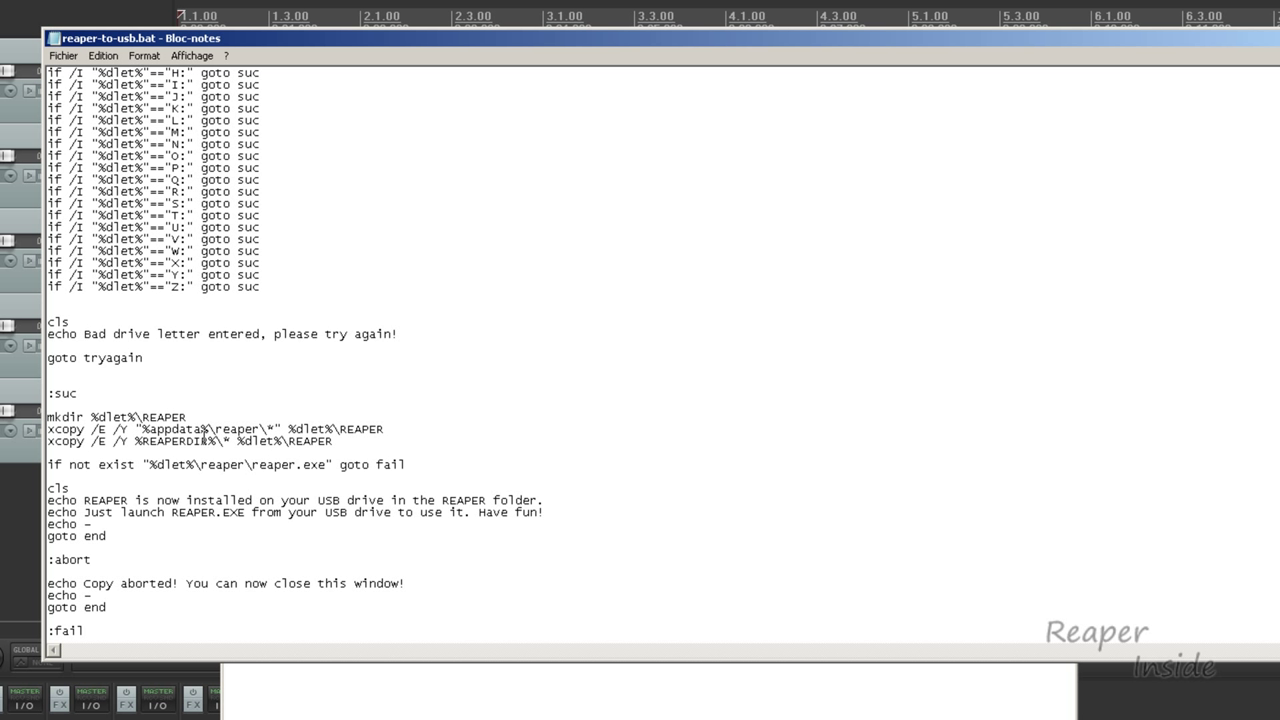
{"action": "scroll", "coordinate": [331, 441], "scroll_direction": "down", "scroll_amount": 1}
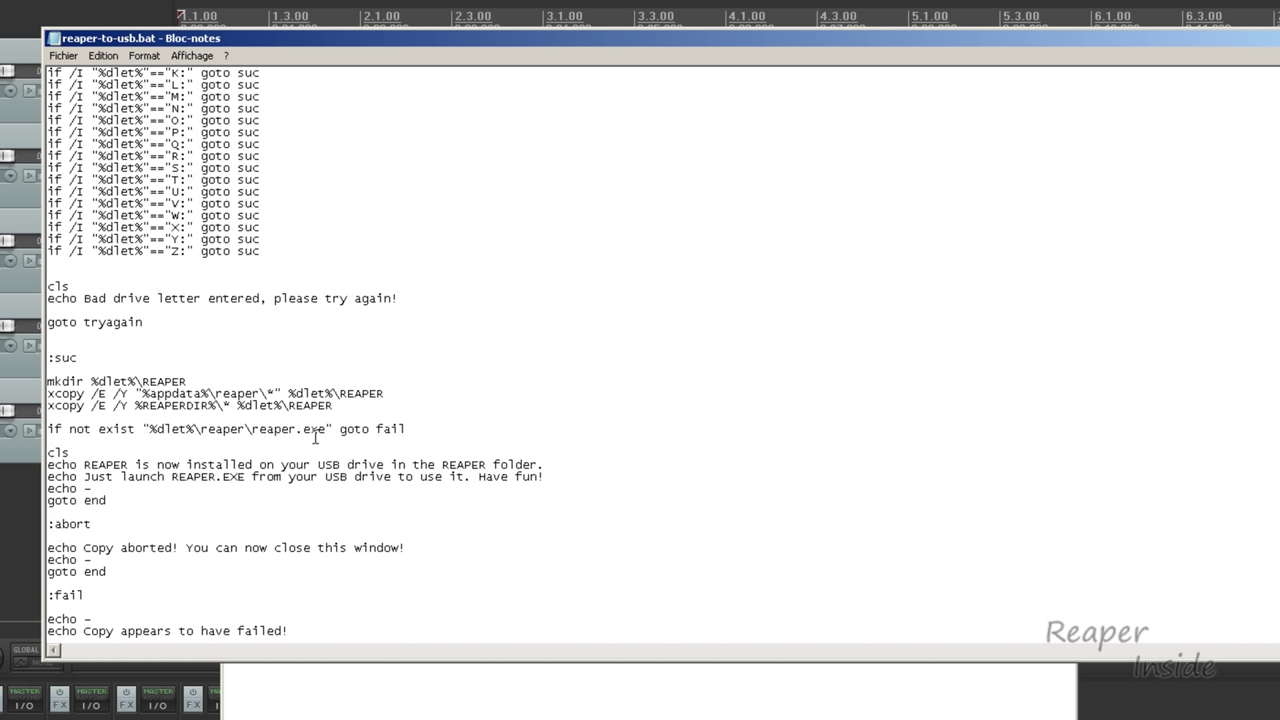
{"action": "scroll", "coordinate": [266, 429], "scroll_direction": "down", "scroll_amount": 2}
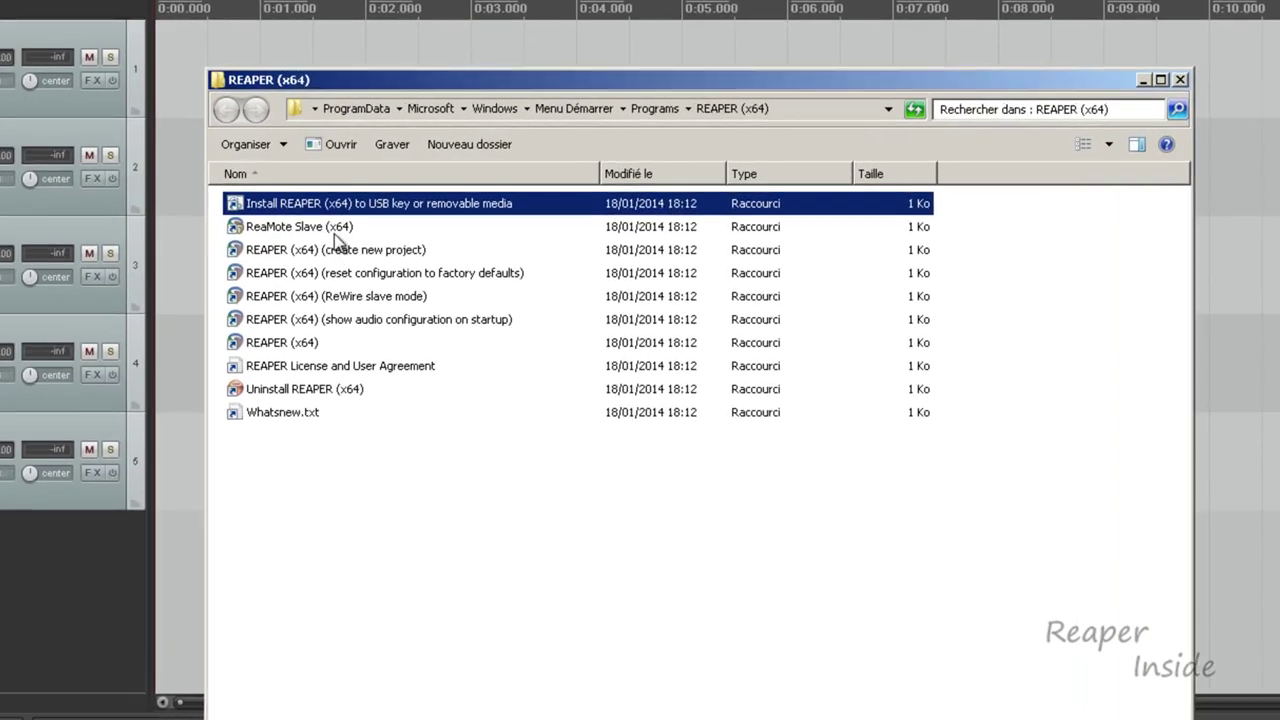
- Go through the remaining REAPER (x64) program shortcuts, from ReaMote Slave to Uninstall REAPER and Whatsnew.txt
{"action": "left_click", "coordinate": [336, 233]}
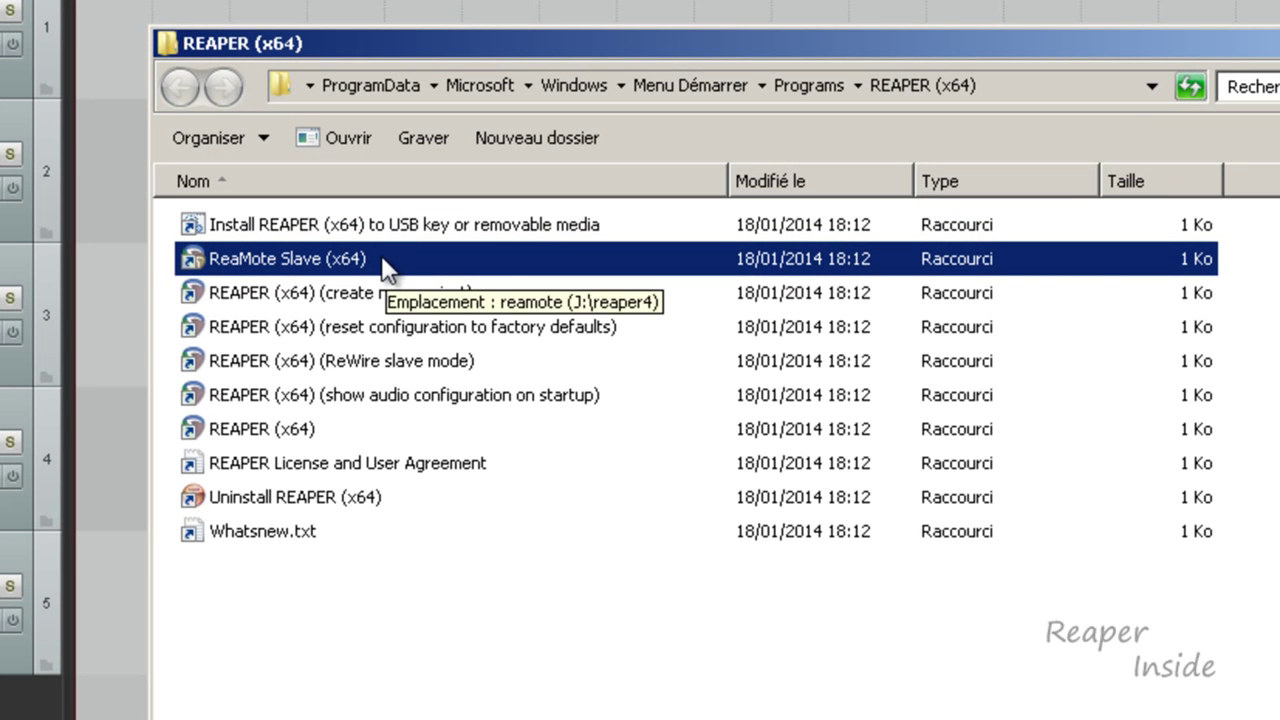
{"action": "left_click", "coordinate": [519, 295]}
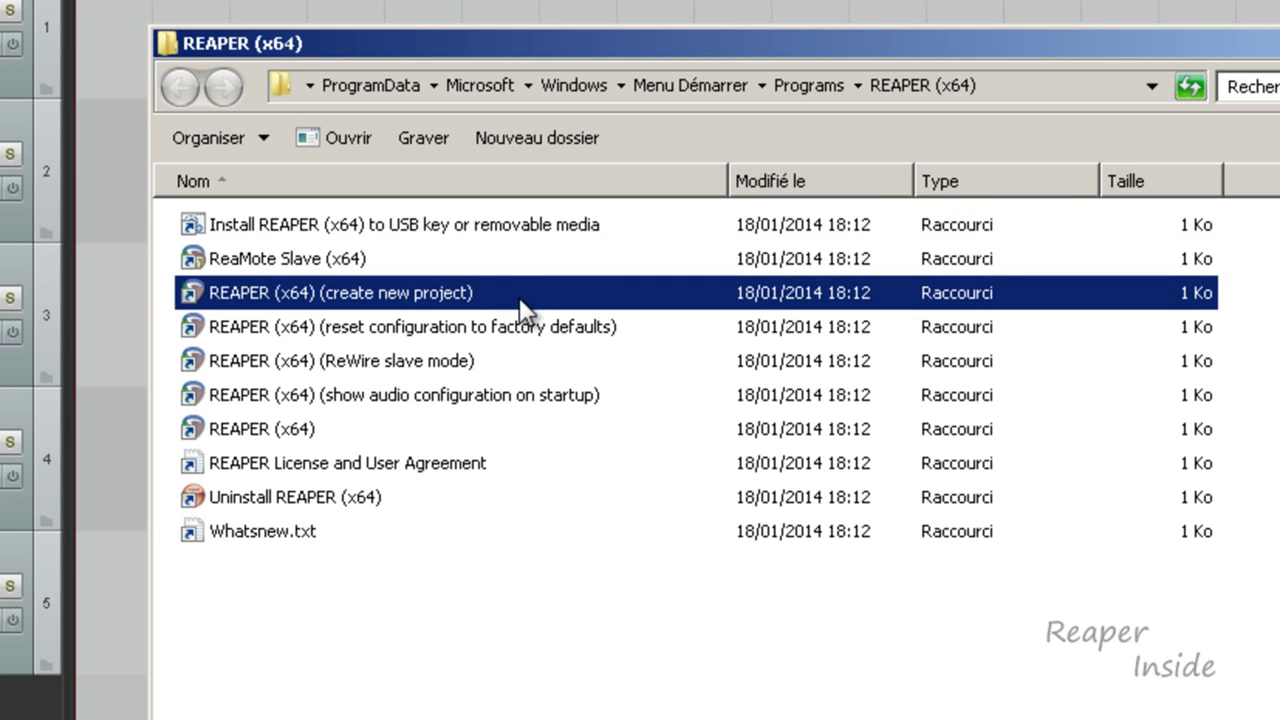
{"action": "left_click", "coordinate": [637, 328]}
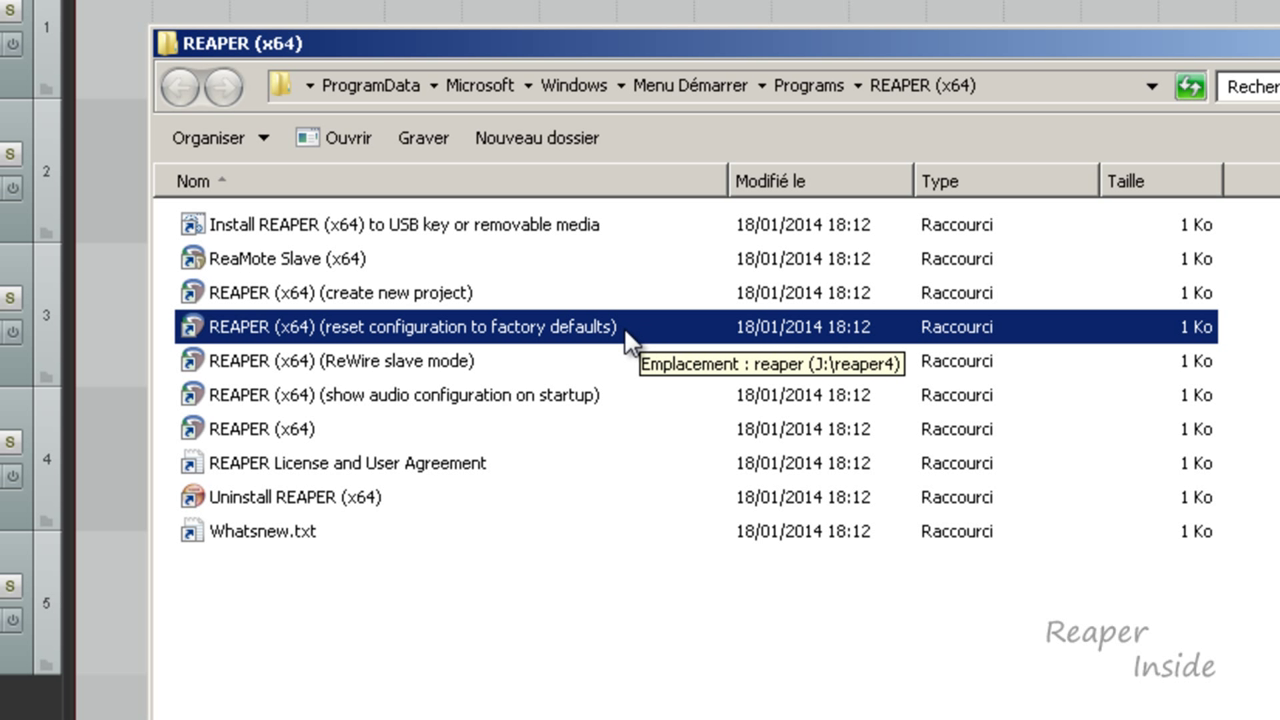
{"action": "left_click", "coordinate": [497, 359]}
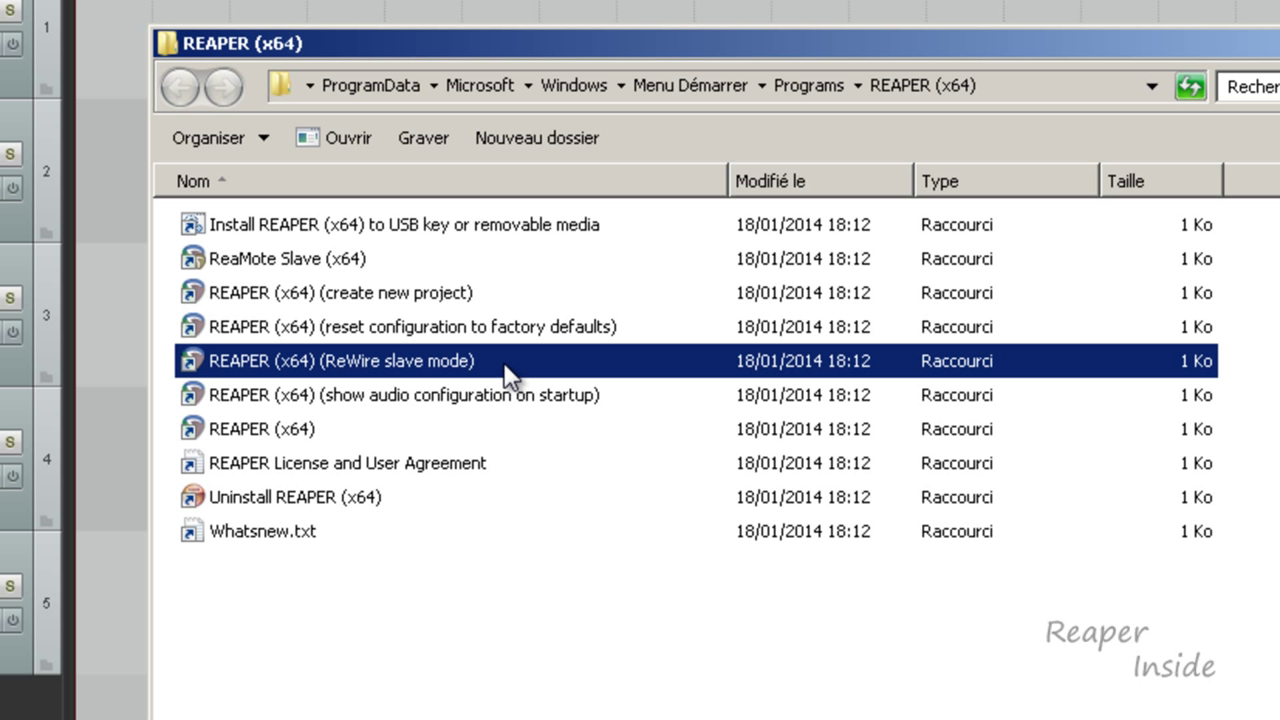
{"action": "left_click", "coordinate": [619, 394]}
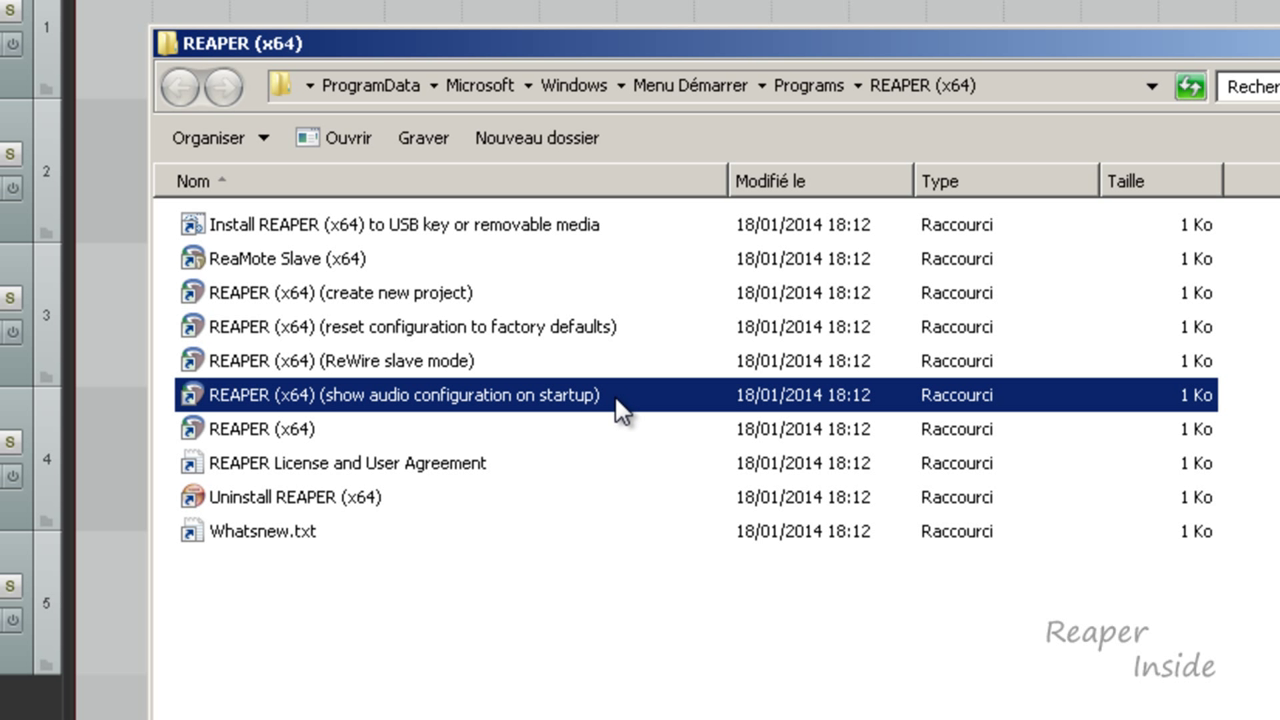
{"action": "left_click", "coordinate": [328, 428]}
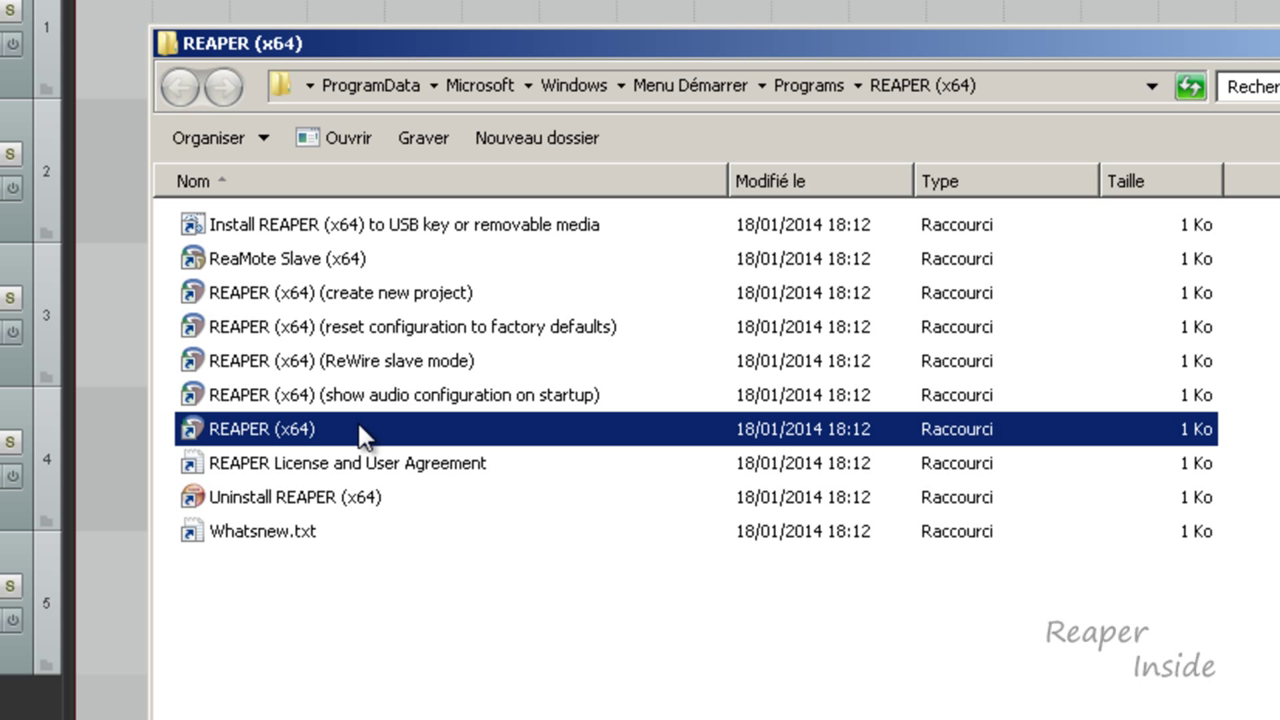
{"action": "left_click", "coordinate": [422, 466]}
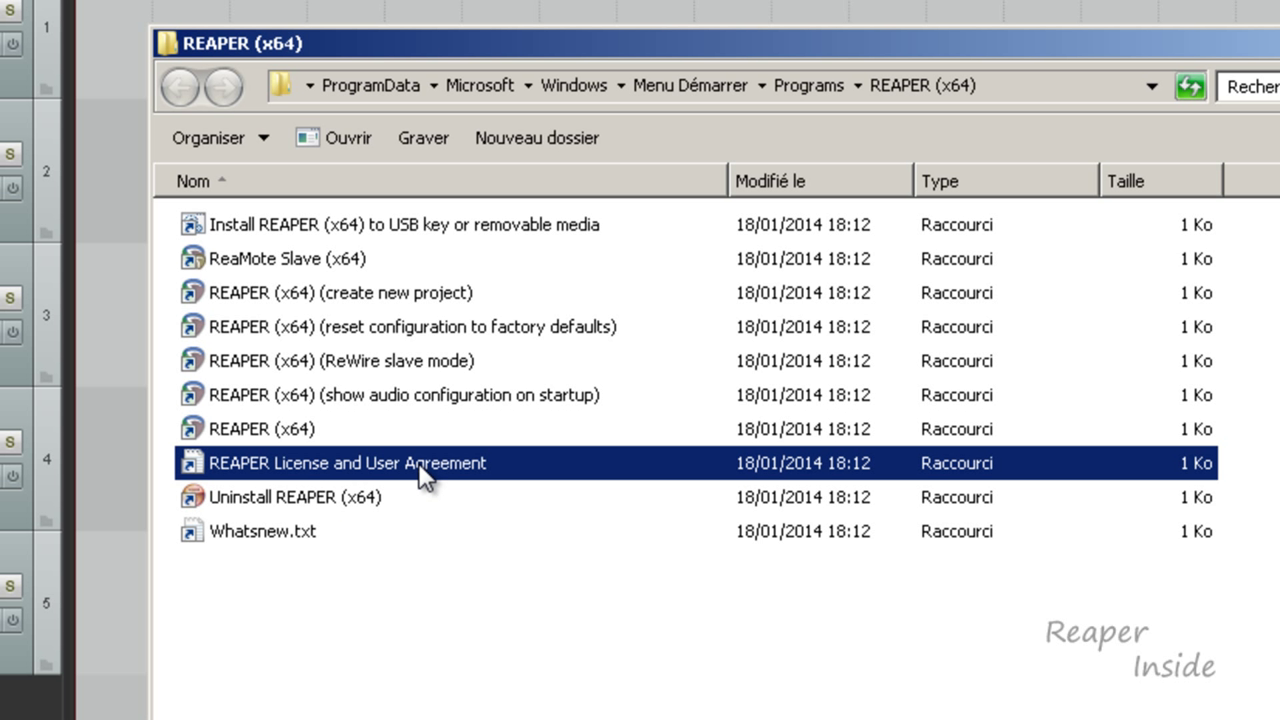
{"action": "left_click", "coordinate": [310, 535]}
{"action": "left_click", "coordinate": [371, 500]}
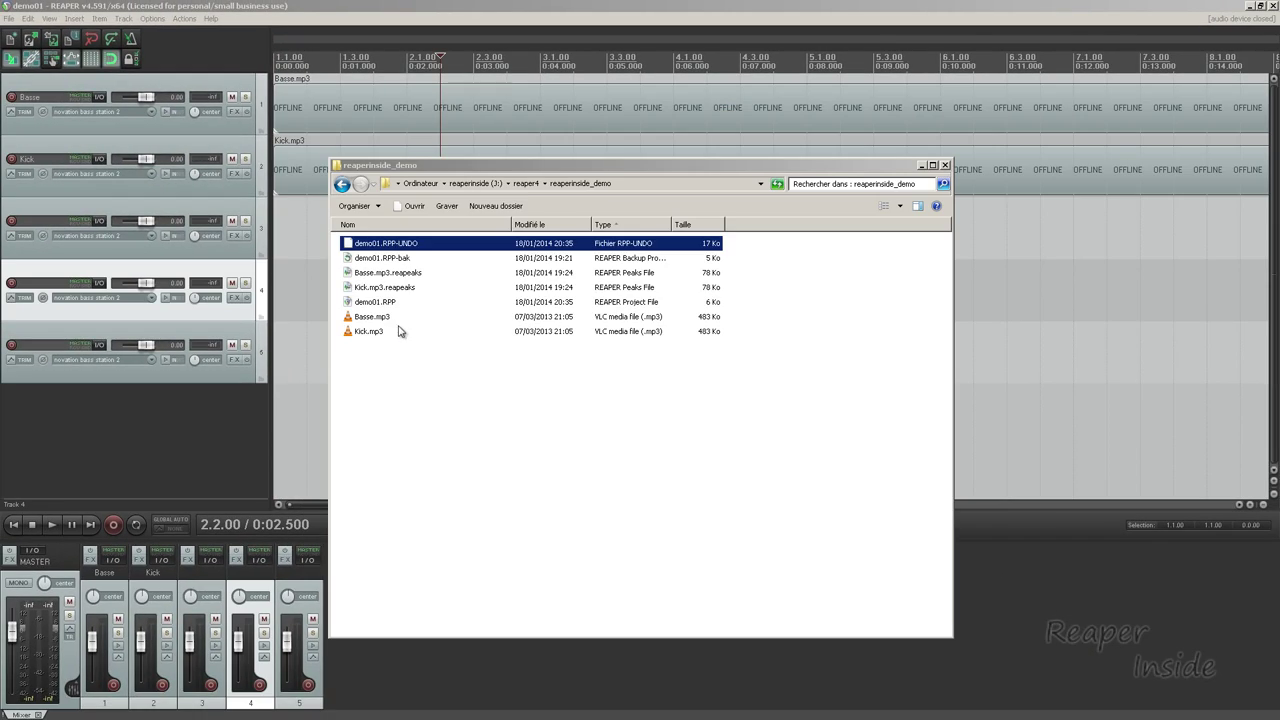
- Identify demo01.RPP in the reaperinside_demo folder and open its backup project demo01.RPP-bak in REAPER
{"action": "left_click", "coordinate": [390, 309]}
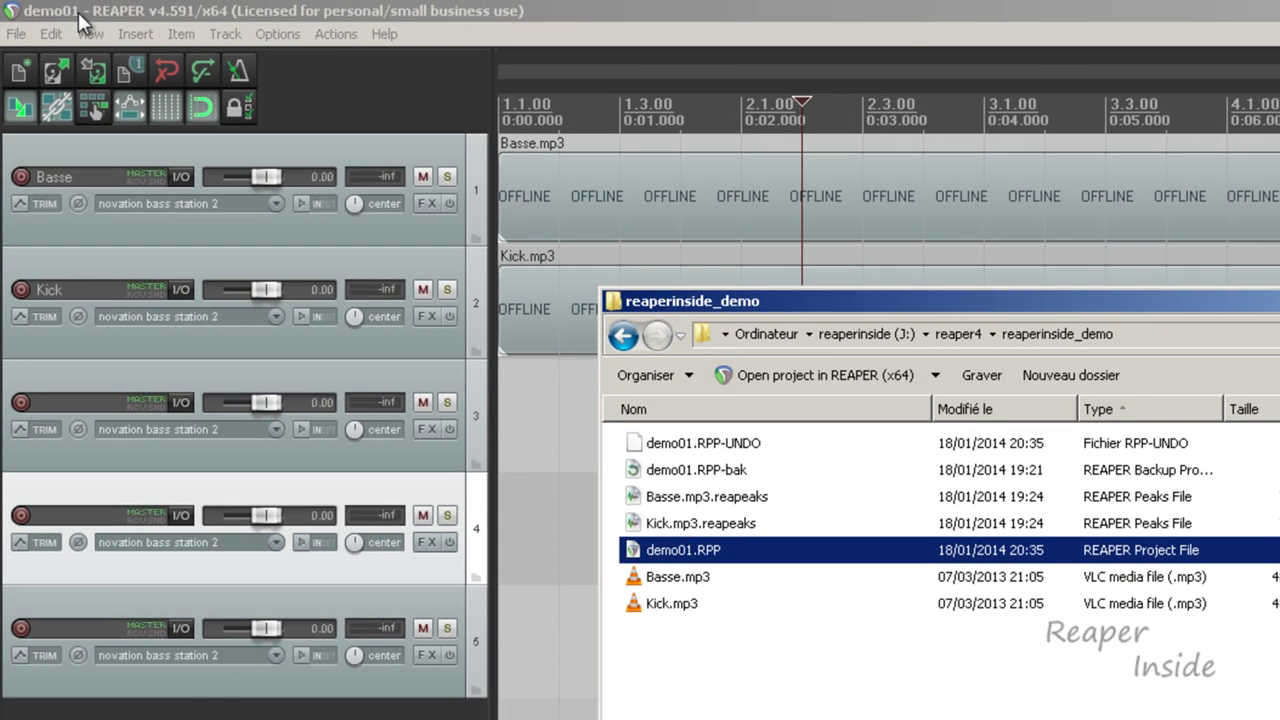
{"action": "left_click", "coordinate": [760, 471]}
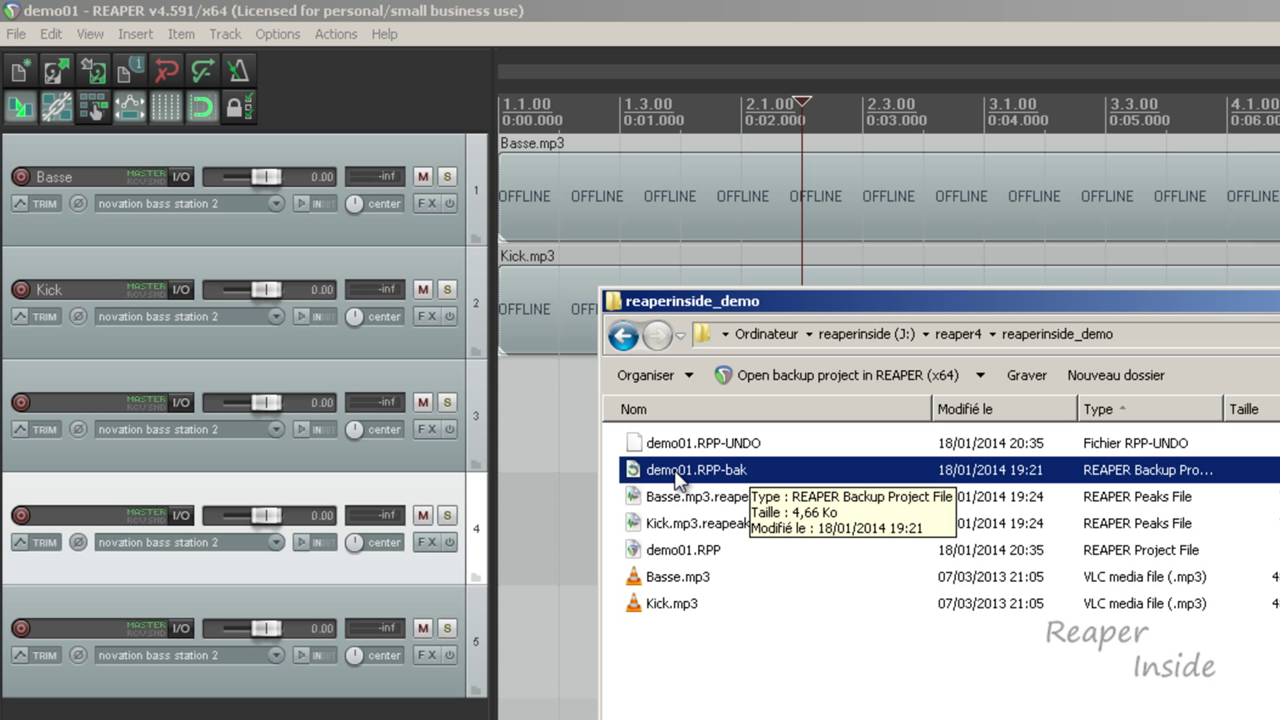
{"action": "double_click", "coordinate": [740, 470]}
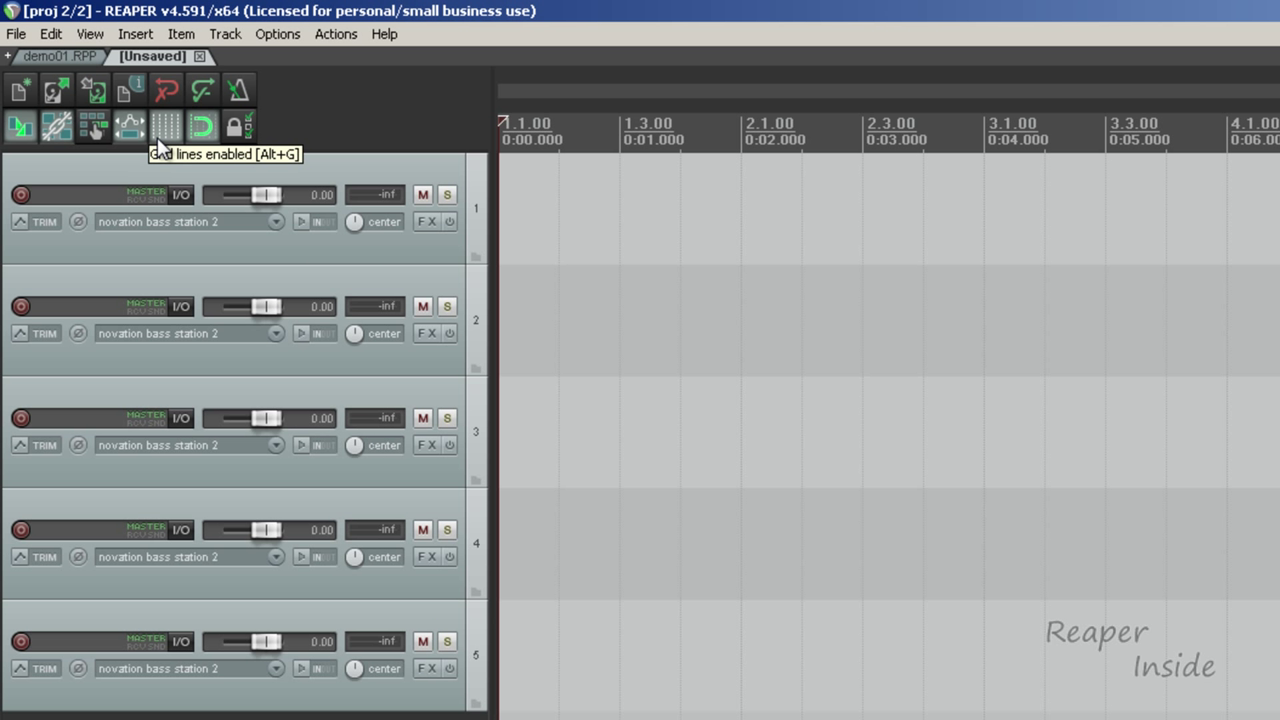
- Compare the demo01.RPP project with the opened unsaved backup by alternating between the two projects
{"action": "left_click", "coordinate": [68, 57]}
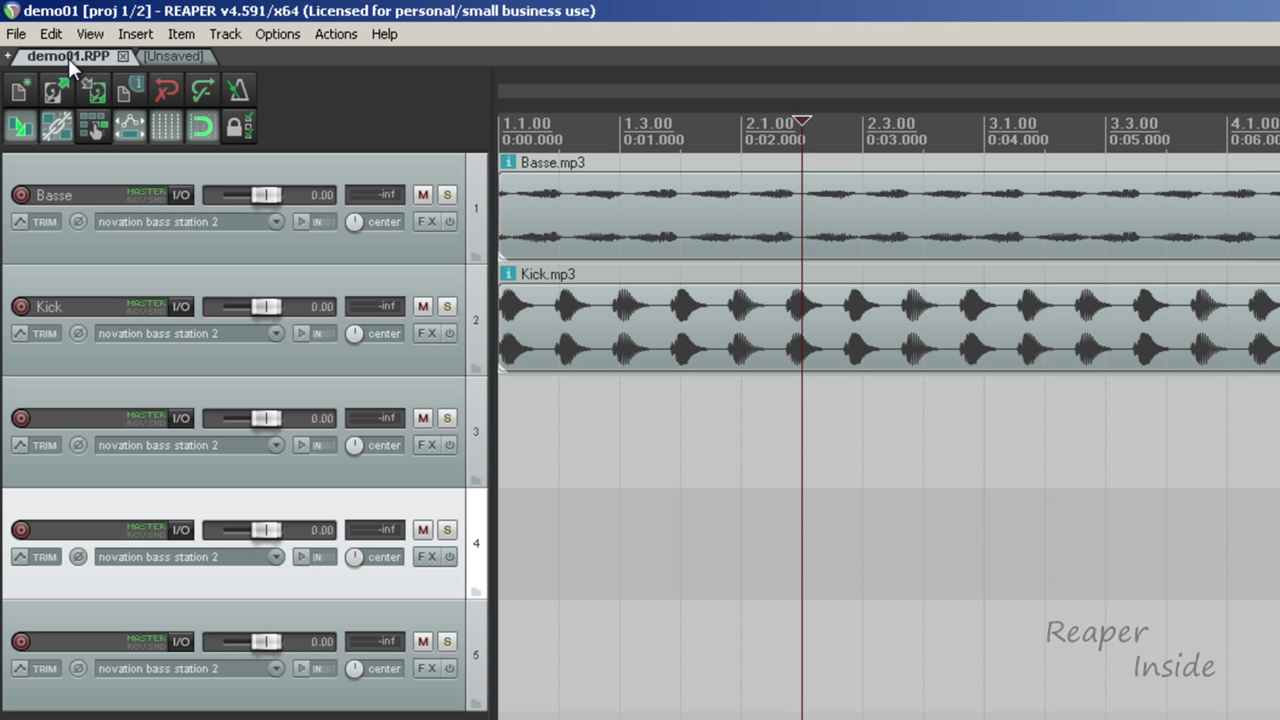
{"action": "left_click", "coordinate": [166, 57]}
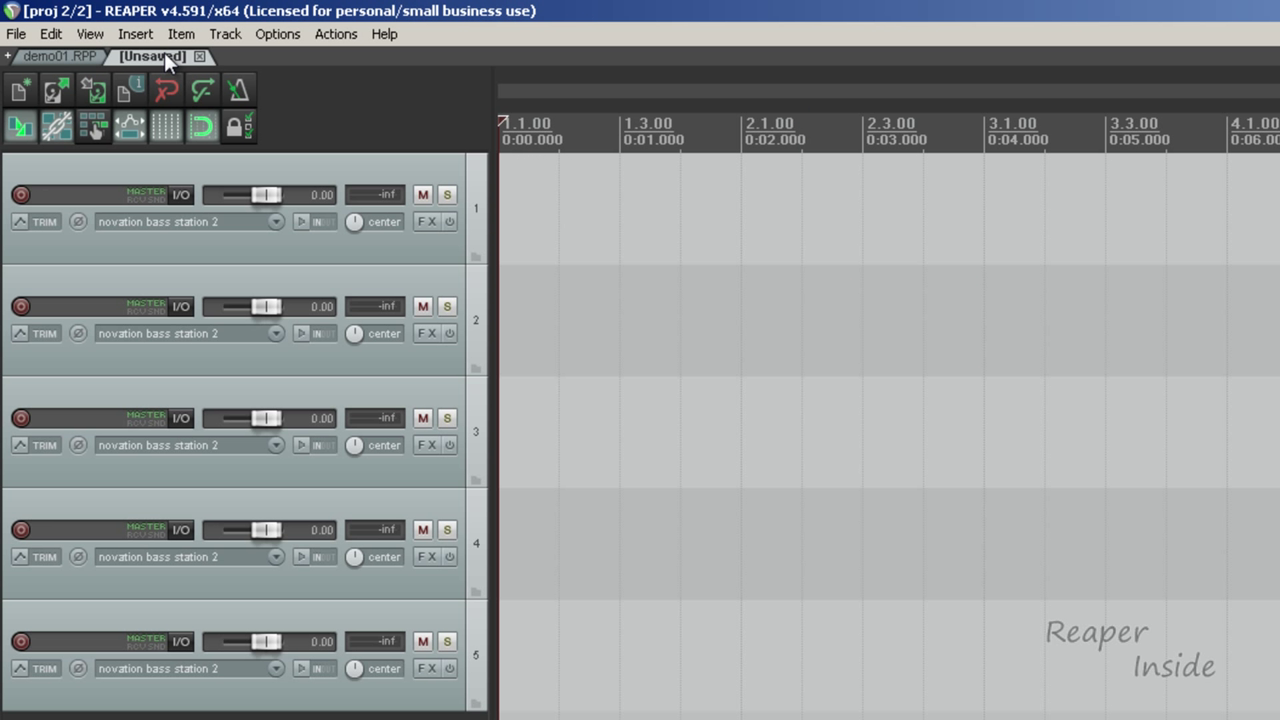
{"action": "left_click", "coordinate": [76, 57]}
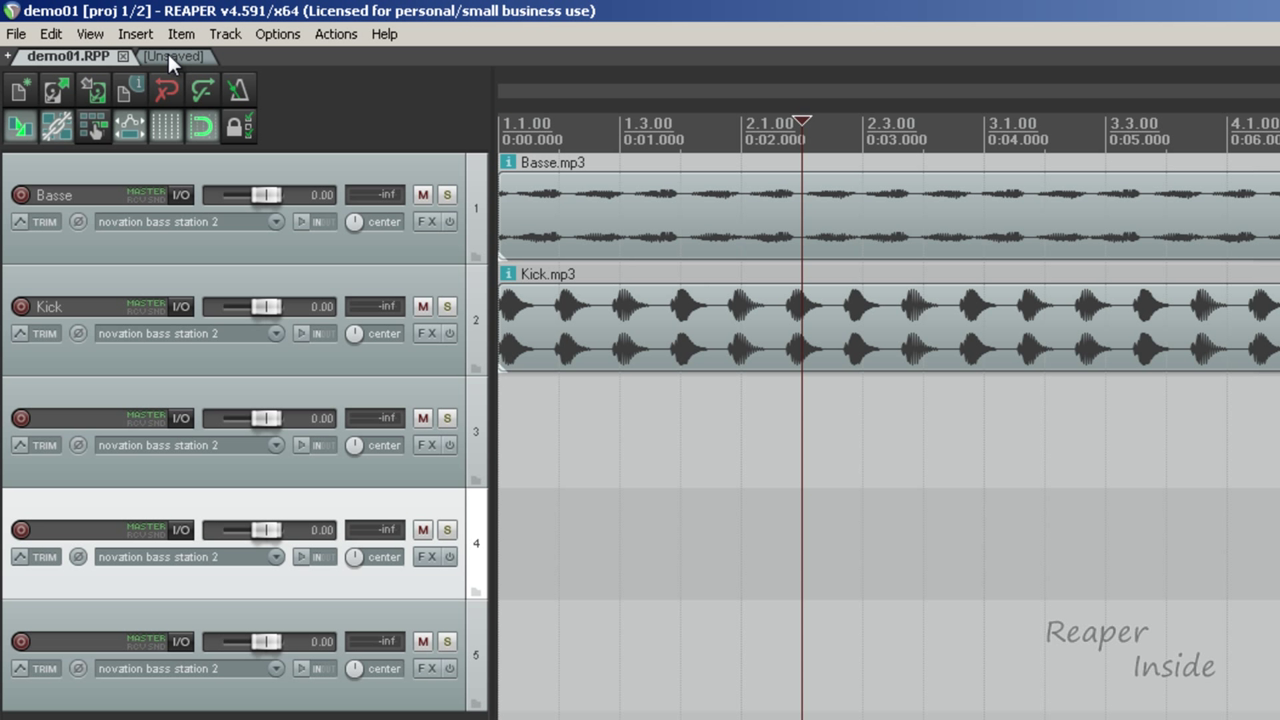
{"action": "left_click", "coordinate": [168, 55]}
{"action": "left_click", "coordinate": [69, 56]}
- Identify demo01.RPP-UNDO in the reaperinside_demo folder and open the first category of REAPER's preferences
{"action": "key", "text": "alt+Tab"}
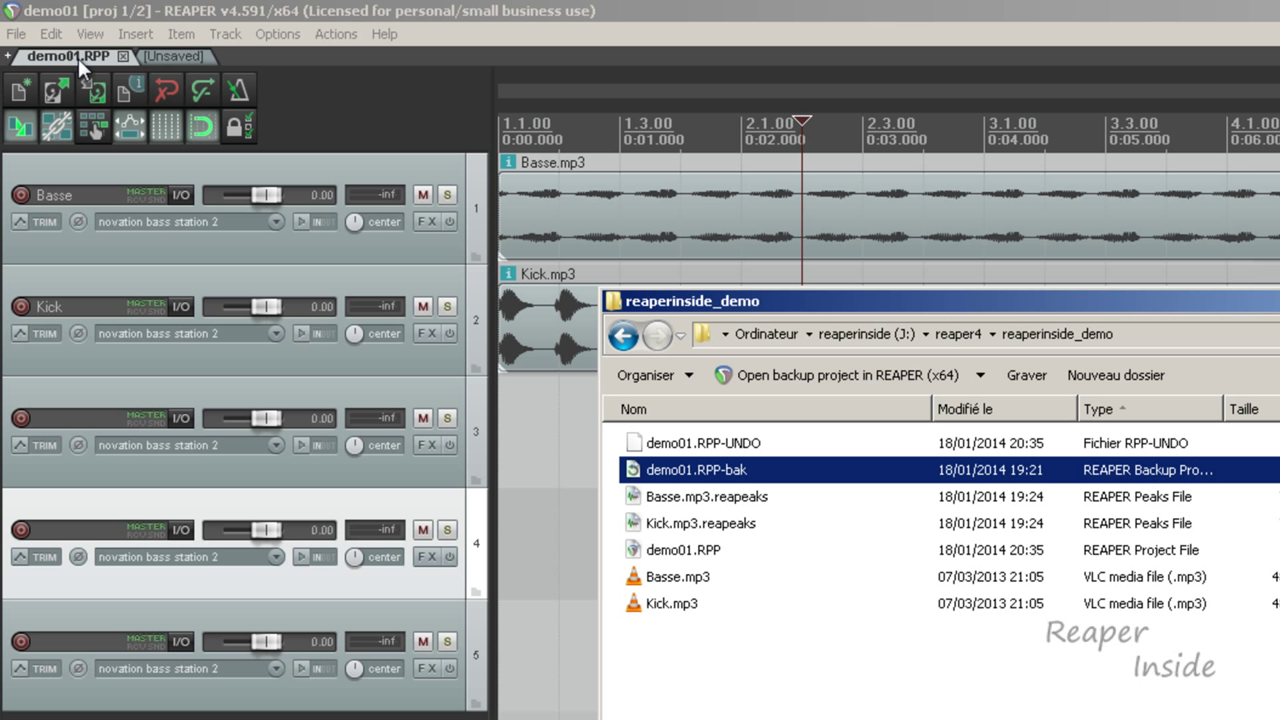
{"action": "left_click", "coordinate": [750, 443]}
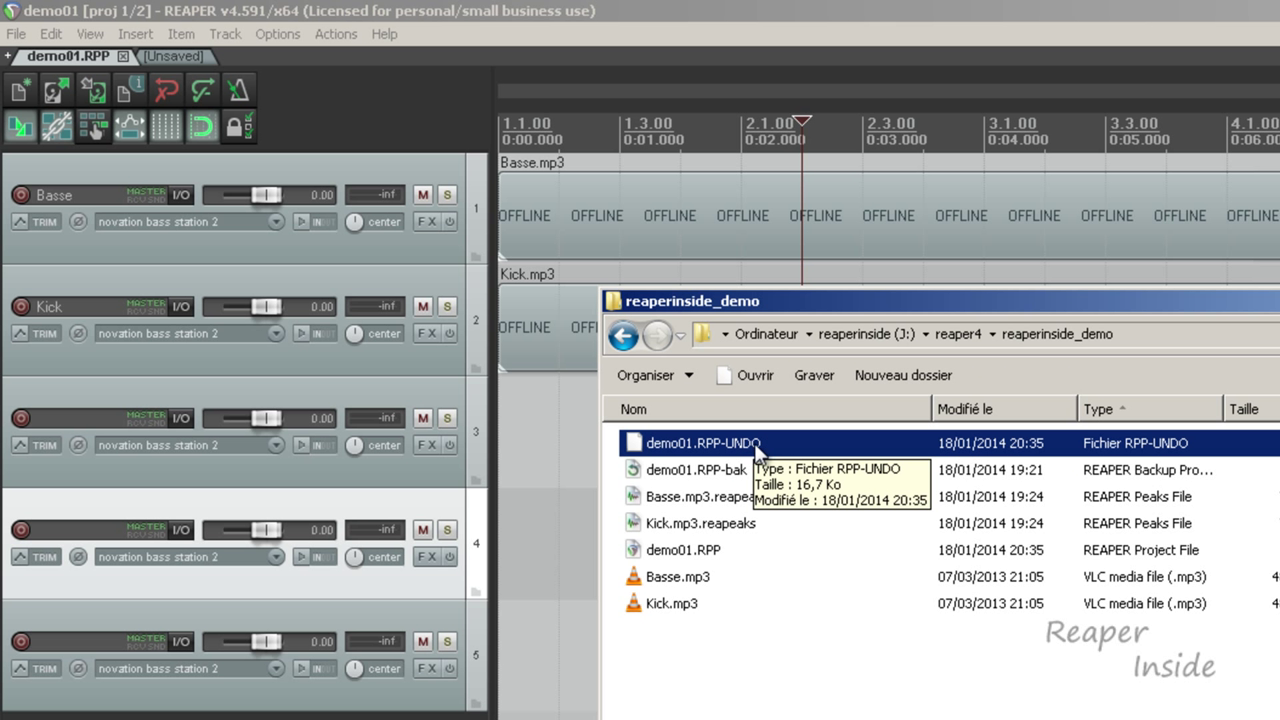
{"action": "left_click", "coordinate": [287, 38]}
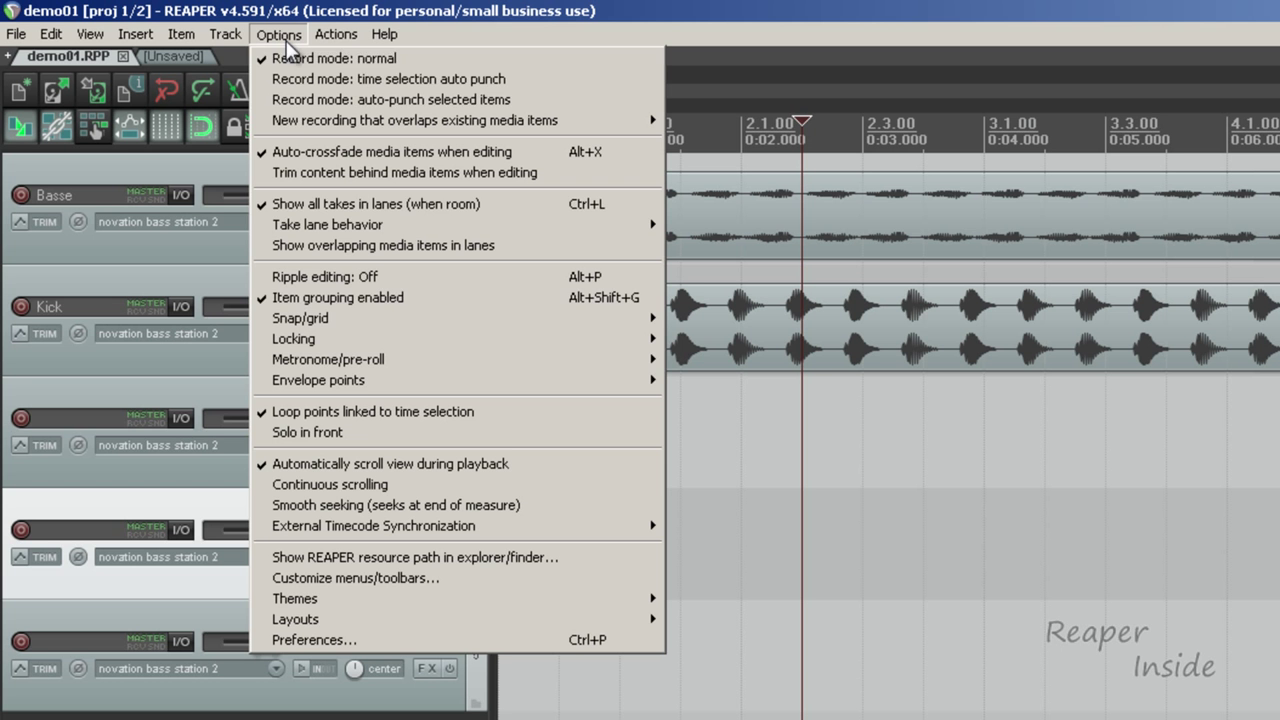
{"action": "left_click", "coordinate": [431, 640]}
{"action": "scroll", "coordinate": [618, 462], "scroll_direction": "up", "scroll_amount": 2}
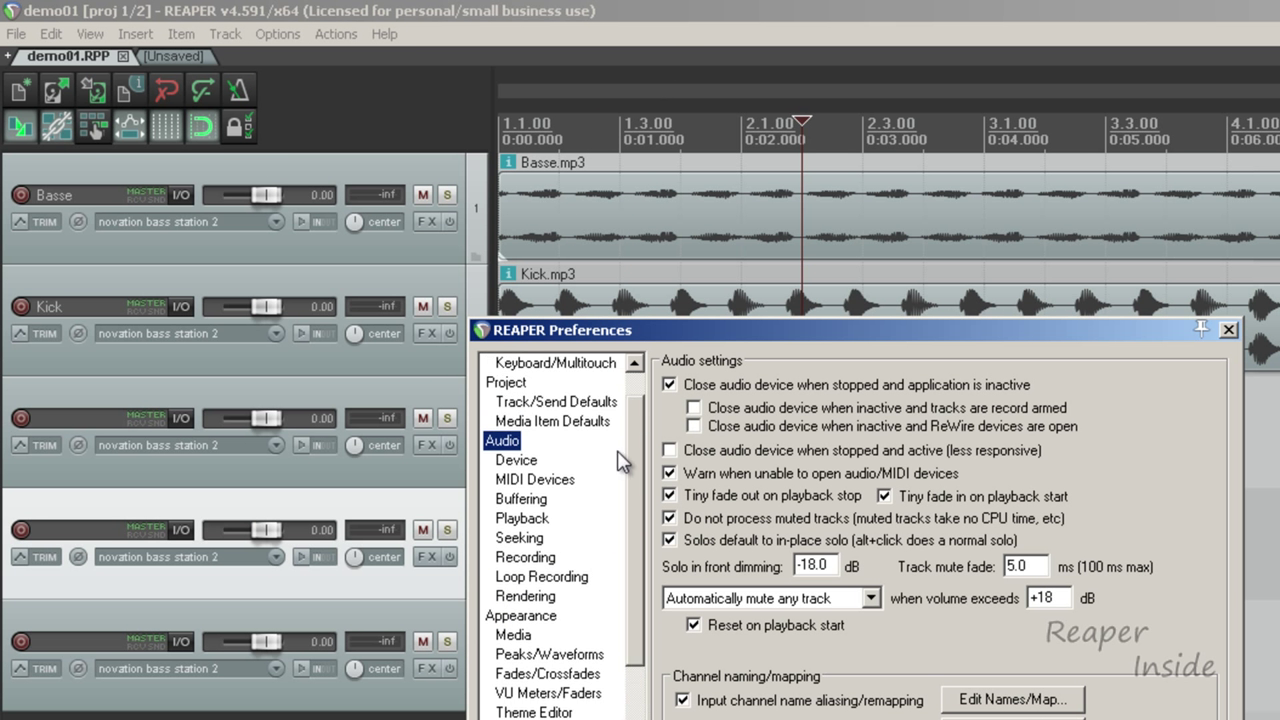
{"action": "scroll", "coordinate": [618, 462], "scroll_direction": "up", "scroll_amount": 1}
{"action": "left_click", "coordinate": [510, 366]}
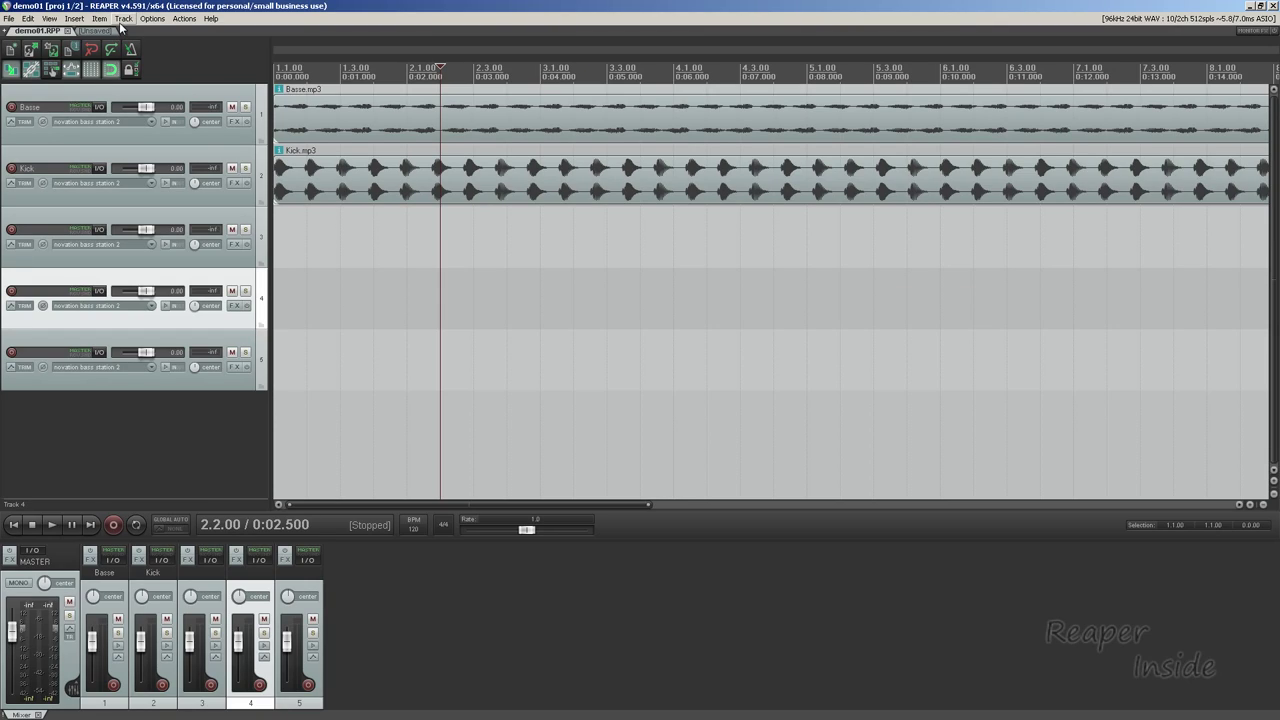
- Show the Undo History of demo01 and place its window below the media items in the arrangement
{"action": "left_click", "coordinate": [49, 18]}
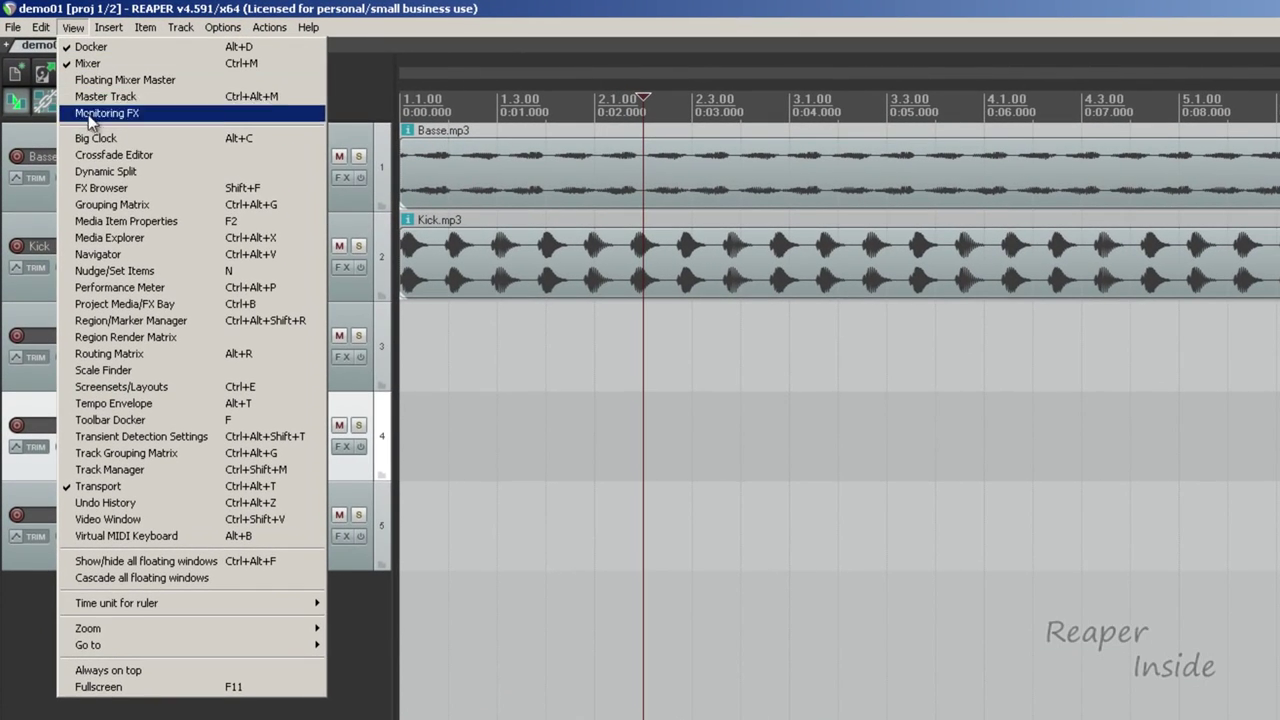
{"action": "left_click", "coordinate": [154, 503]}
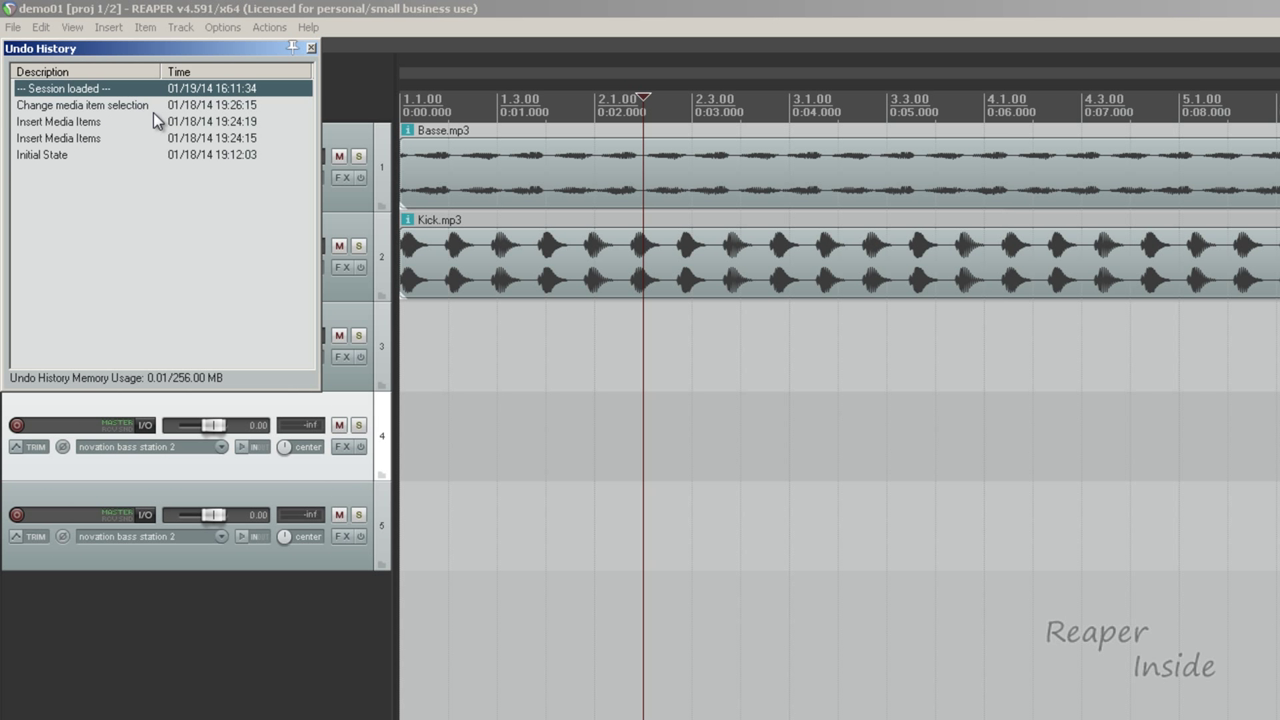
{"action": "left_click_drag", "start_coordinate": [121, 47], "coordinate": [577, 346]}
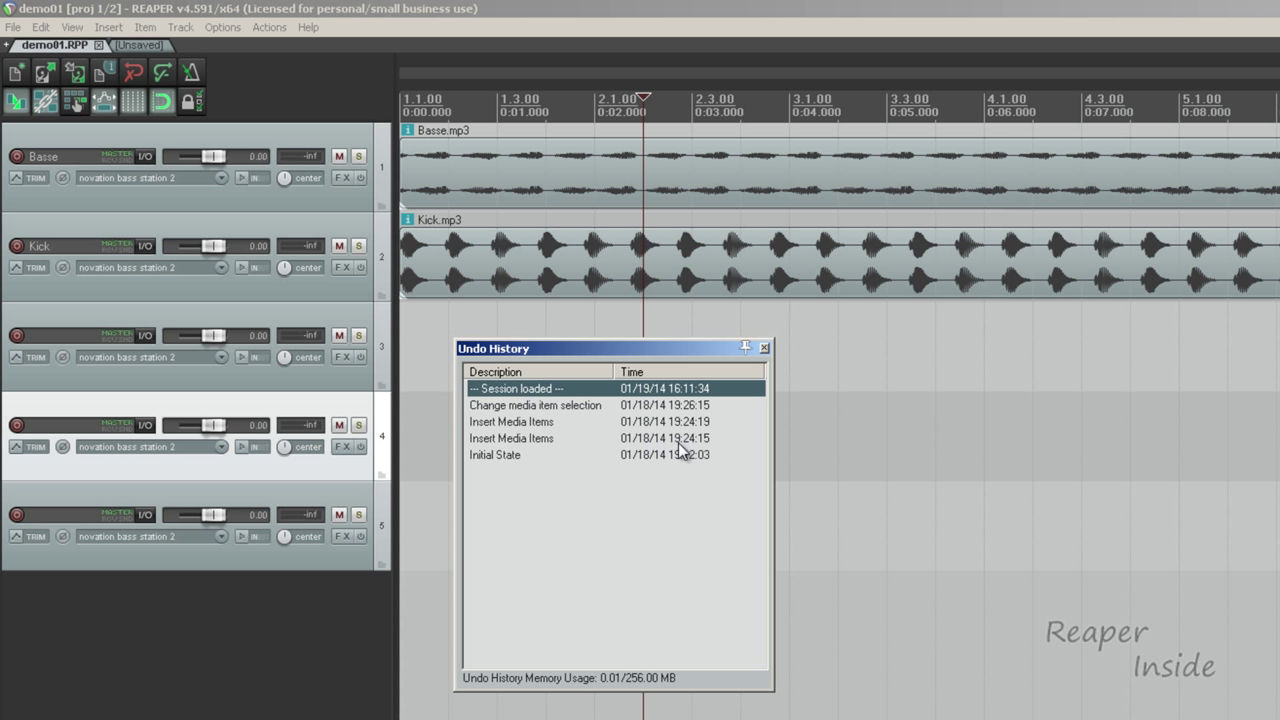
- Step through the saved undo states, including both Insert Media Items entries, return to Session loaded, and close the Undo History
{"action": "left_click", "coordinate": [519, 456]}
{"action": "left_click", "coordinate": [522, 438]}
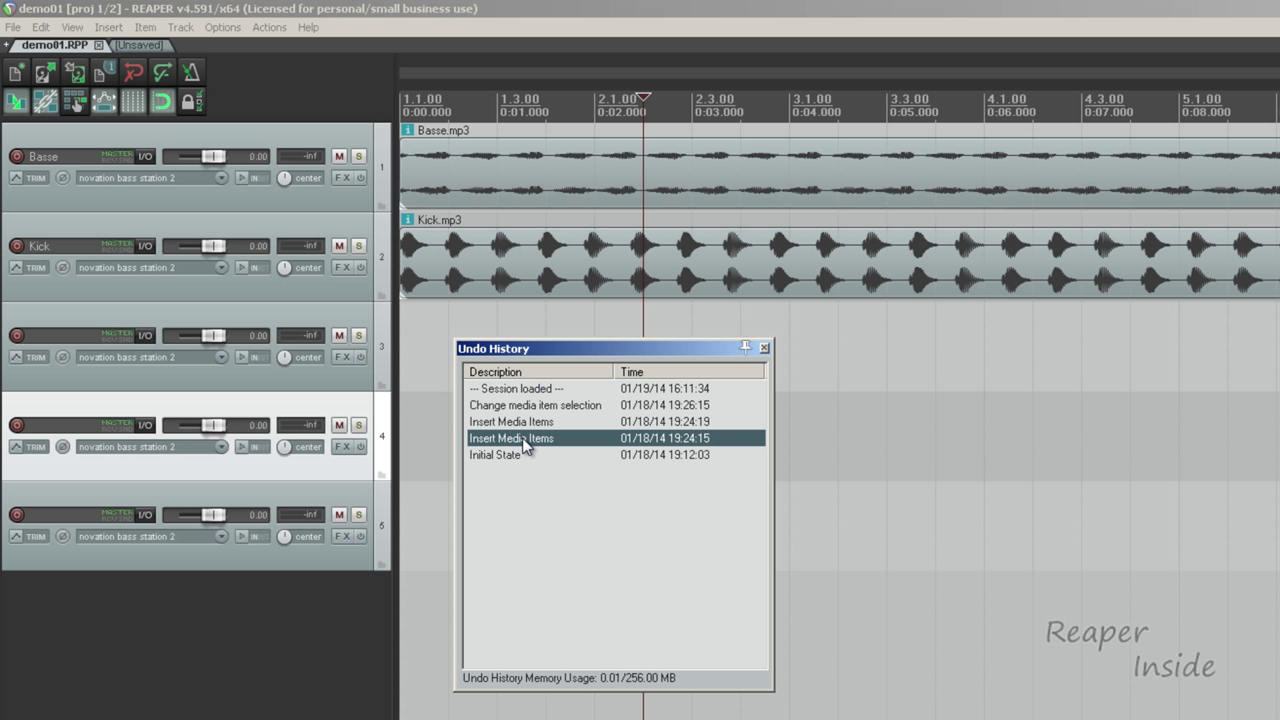
{"action": "left_click", "coordinate": [524, 421]}
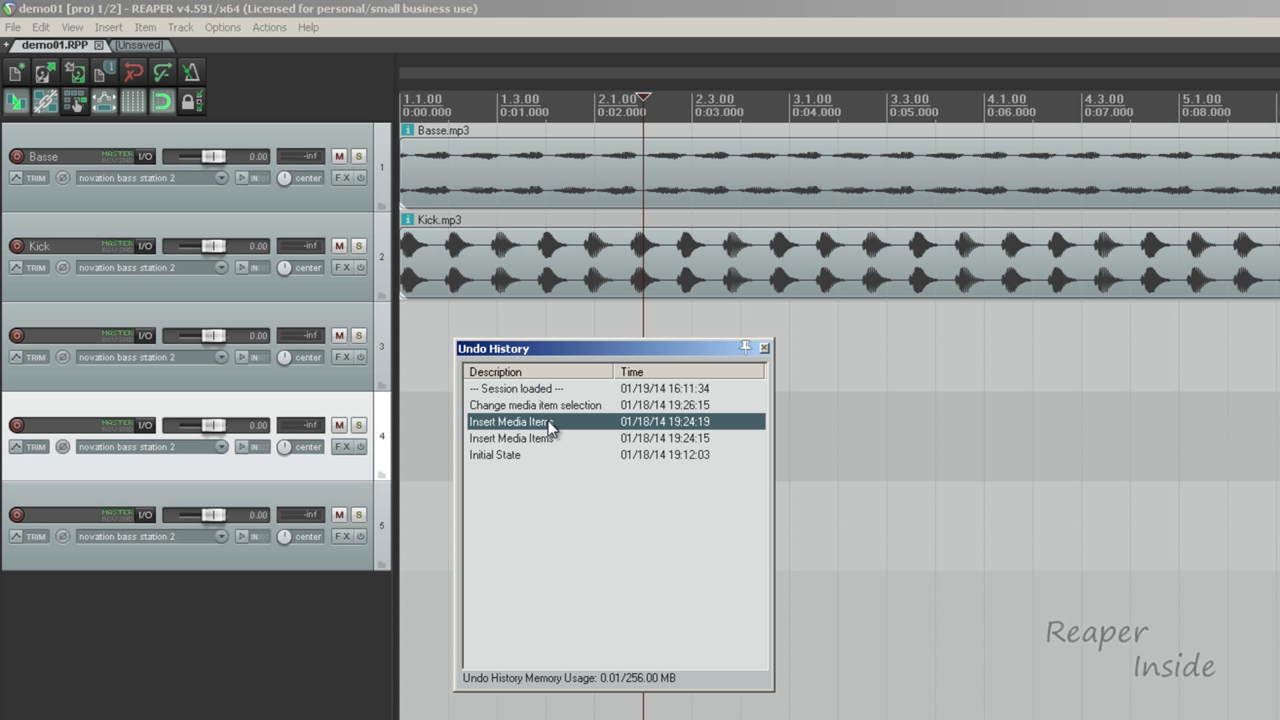
{"action": "left_click", "coordinate": [546, 439]}
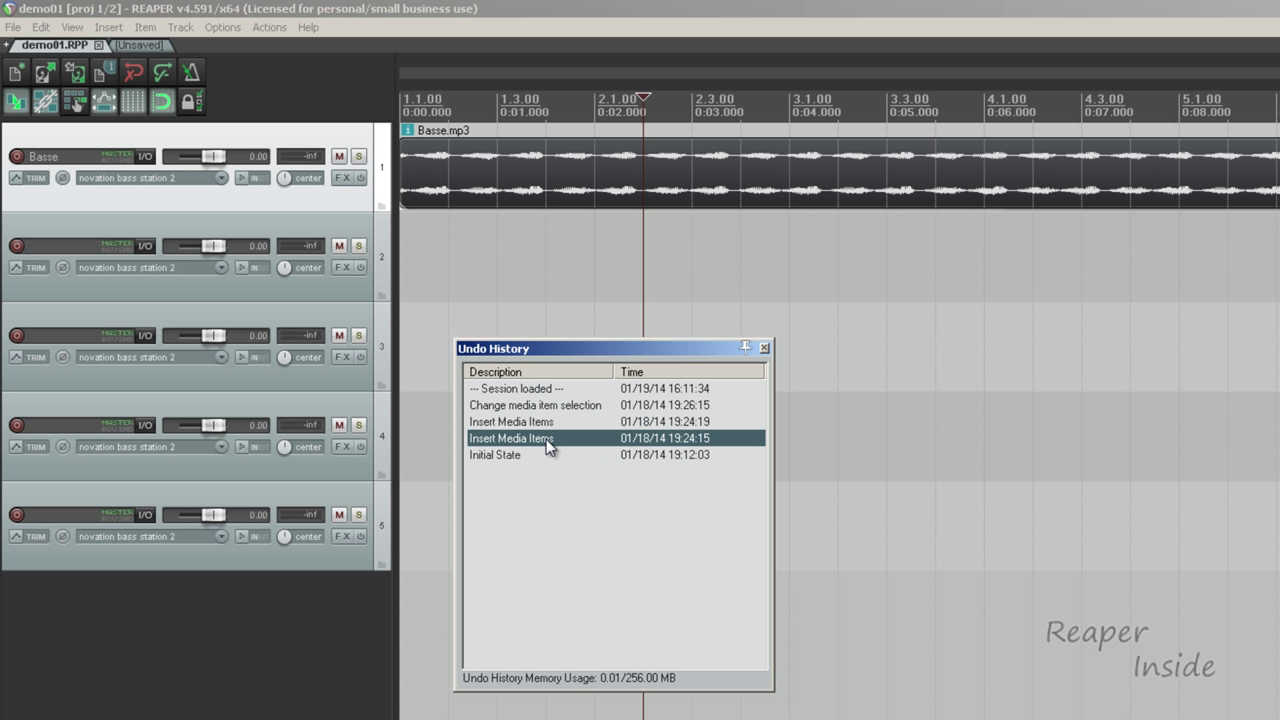
{"action": "left_click", "coordinate": [540, 421]}
{"action": "left_click", "coordinate": [540, 405]}
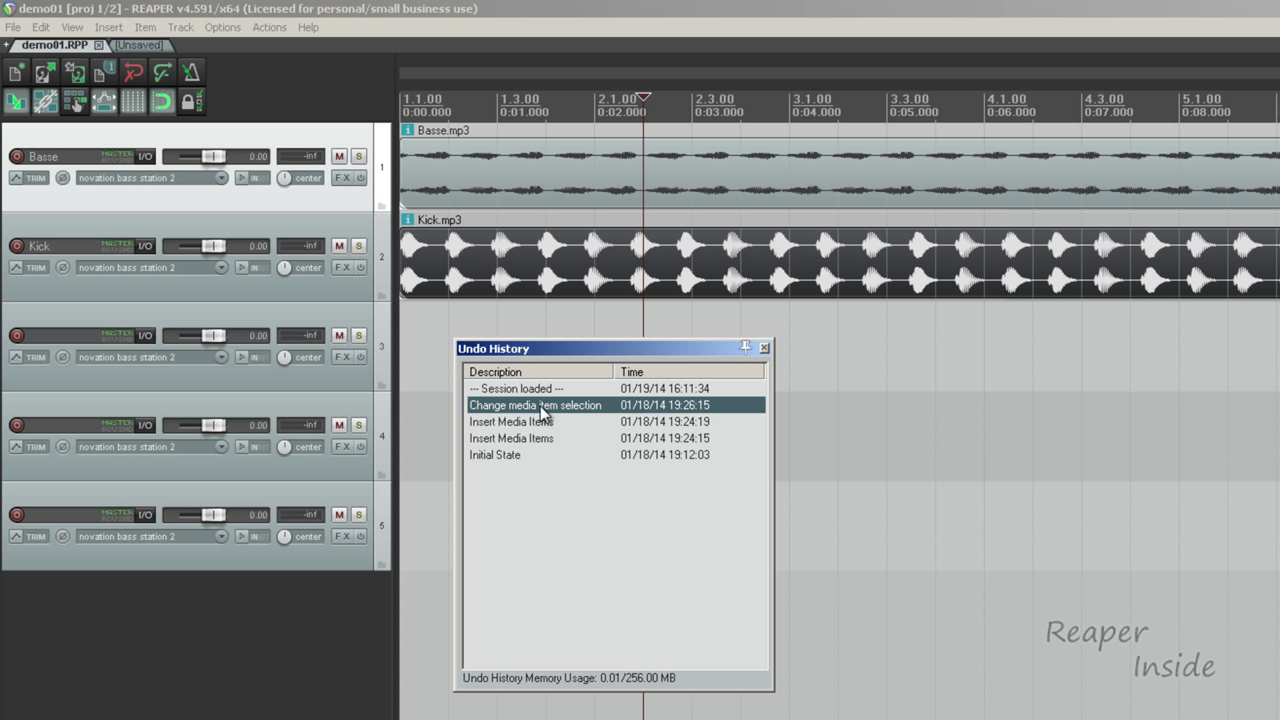
{"action": "left_click", "coordinate": [539, 388]}
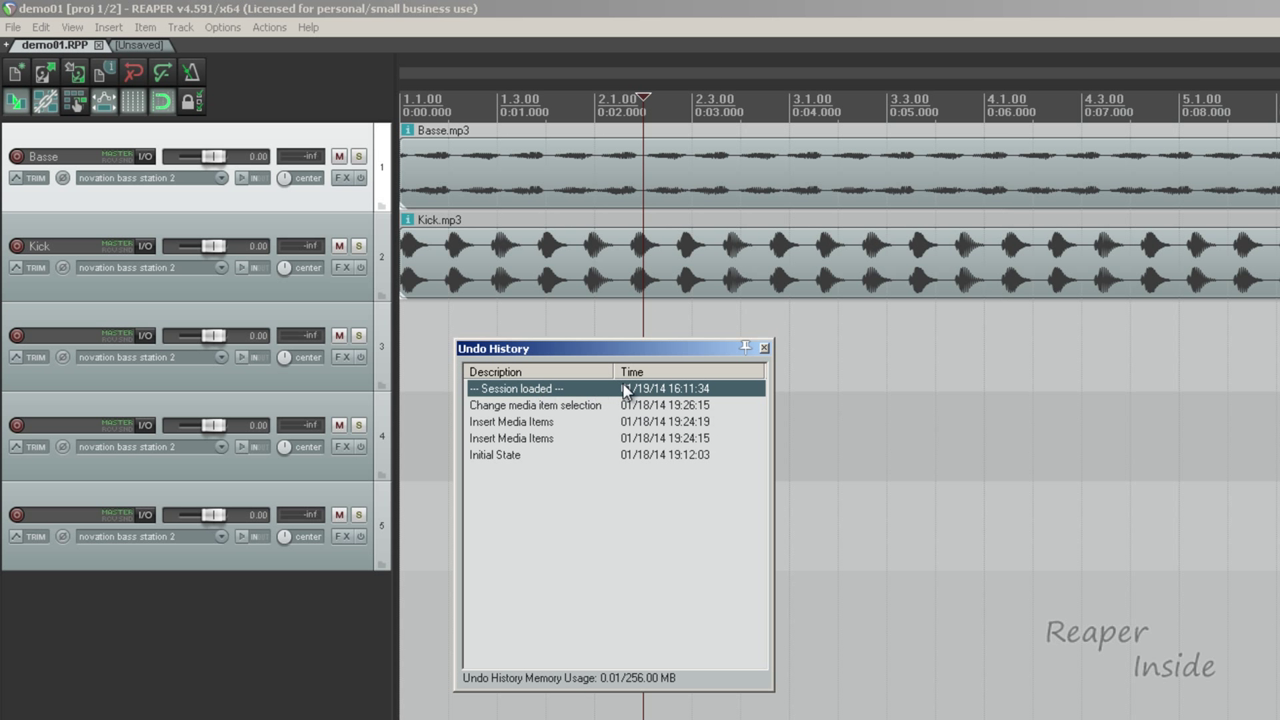
{"action": "left_click", "coordinate": [763, 347]}
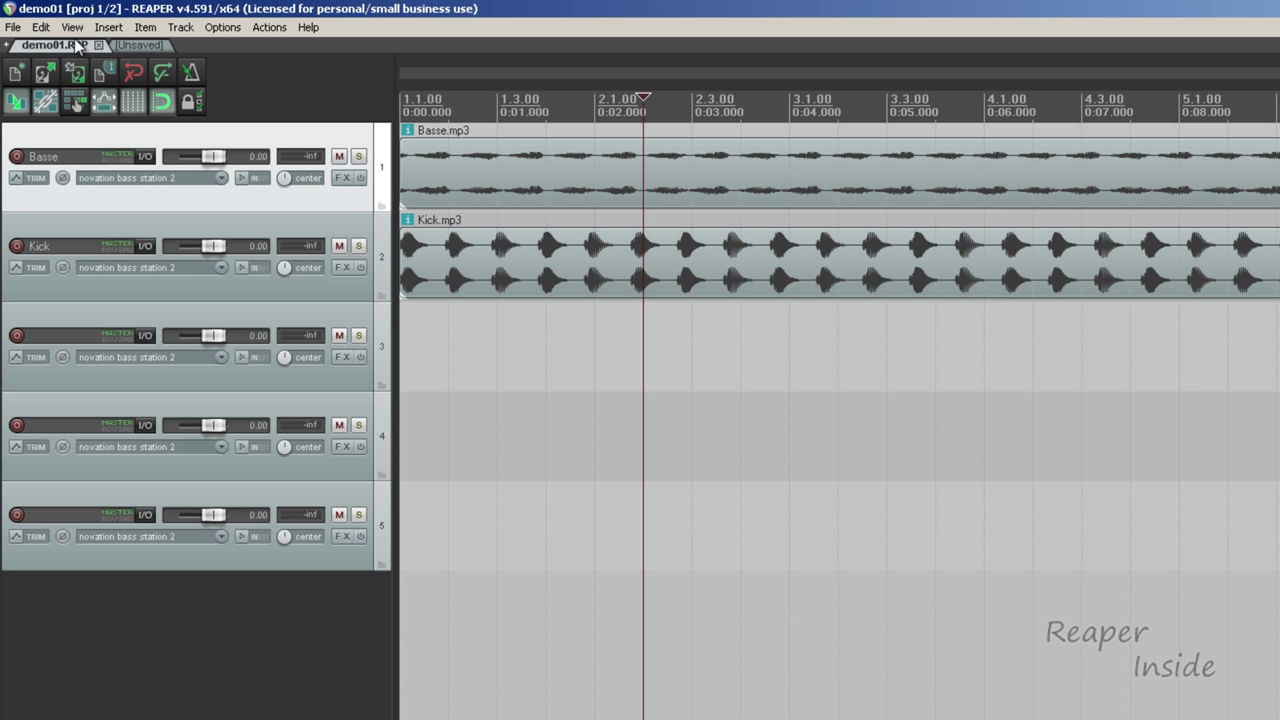
- Undo the session load, the media item selection change and both media item insertions one by one
{"action": "left_click", "coordinate": [41, 27]}
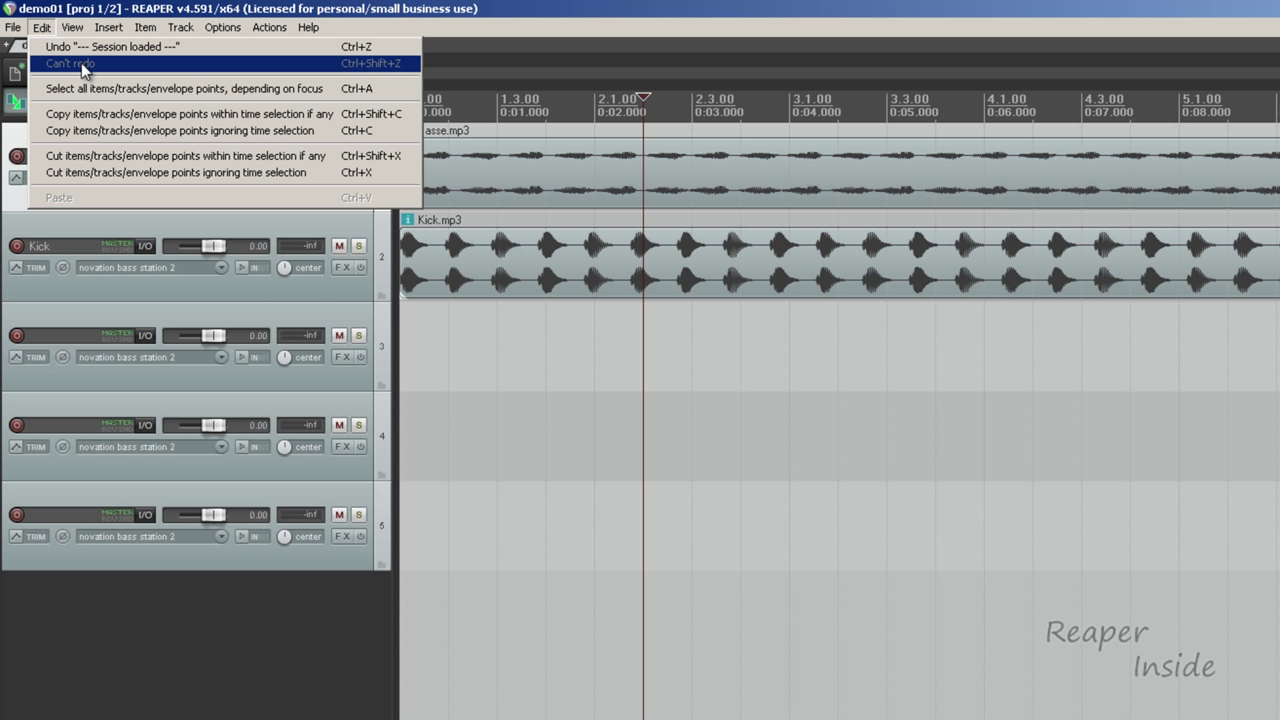
{"action": "left_click", "coordinate": [80, 47]}
{"action": "left_click", "coordinate": [41, 27]}
{"action": "left_click", "coordinate": [63, 49]}
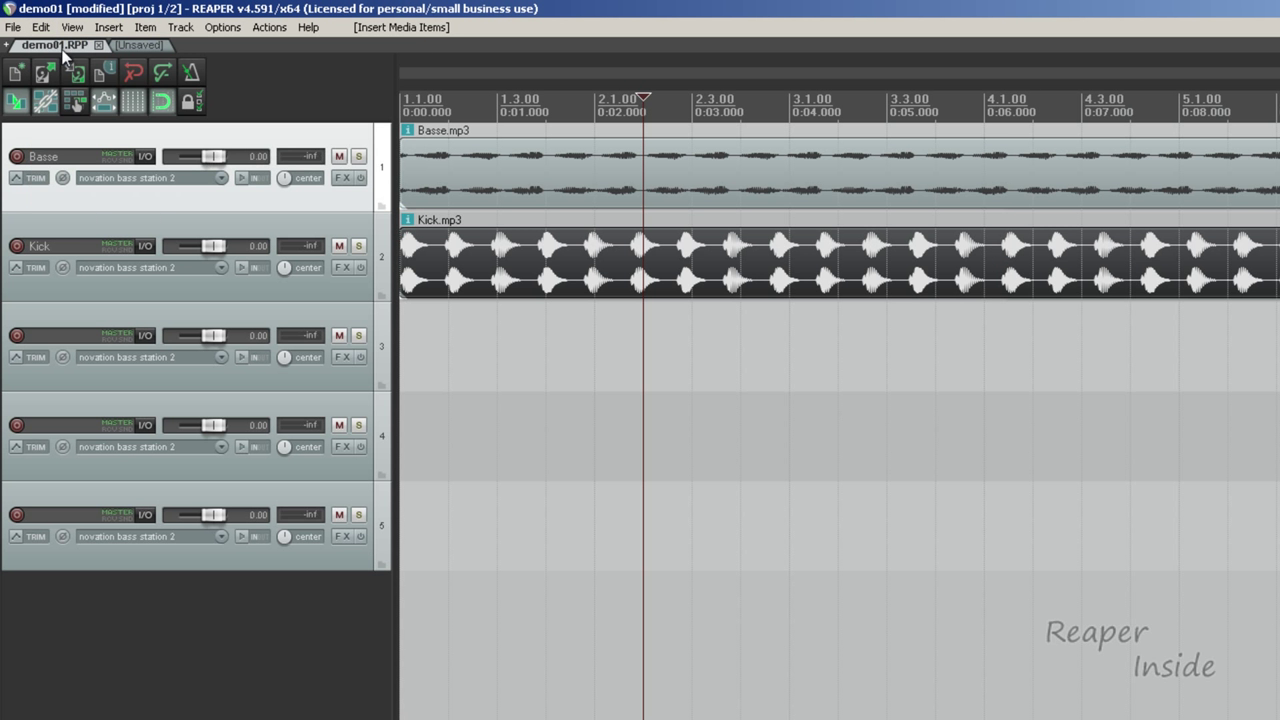
{"action": "left_click", "coordinate": [41, 27]}
{"action": "left_click", "coordinate": [57, 47]}
{"action": "left_click", "coordinate": [41, 27]}
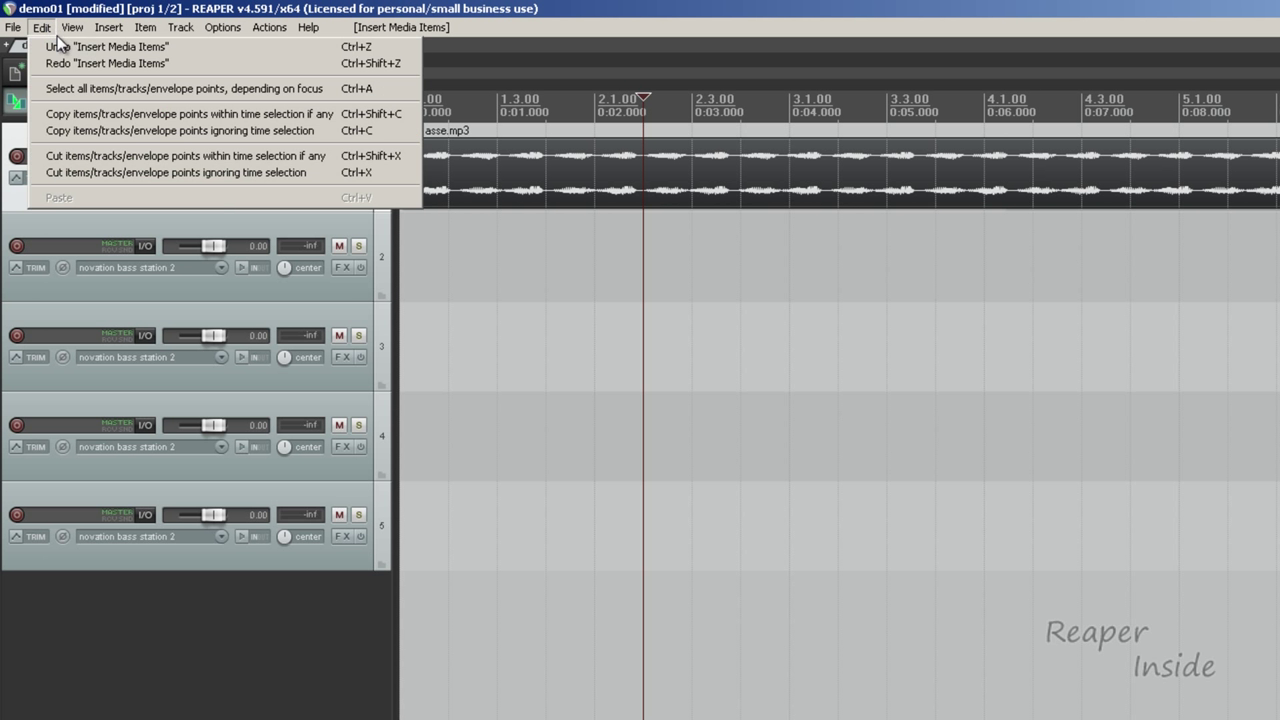
{"action": "left_click", "coordinate": [53, 46]}
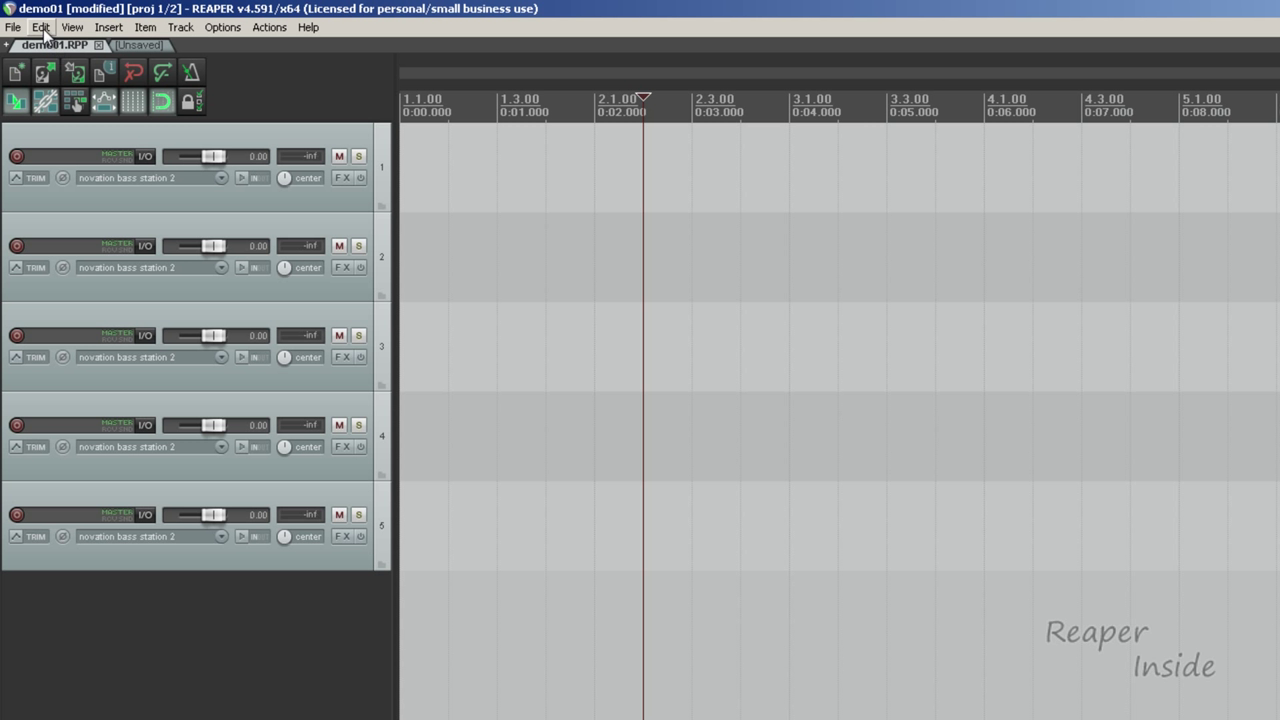
- Restore the project to the Session loaded state from the Undo History and close the history window
{"action": "left_click", "coordinate": [72, 27]}
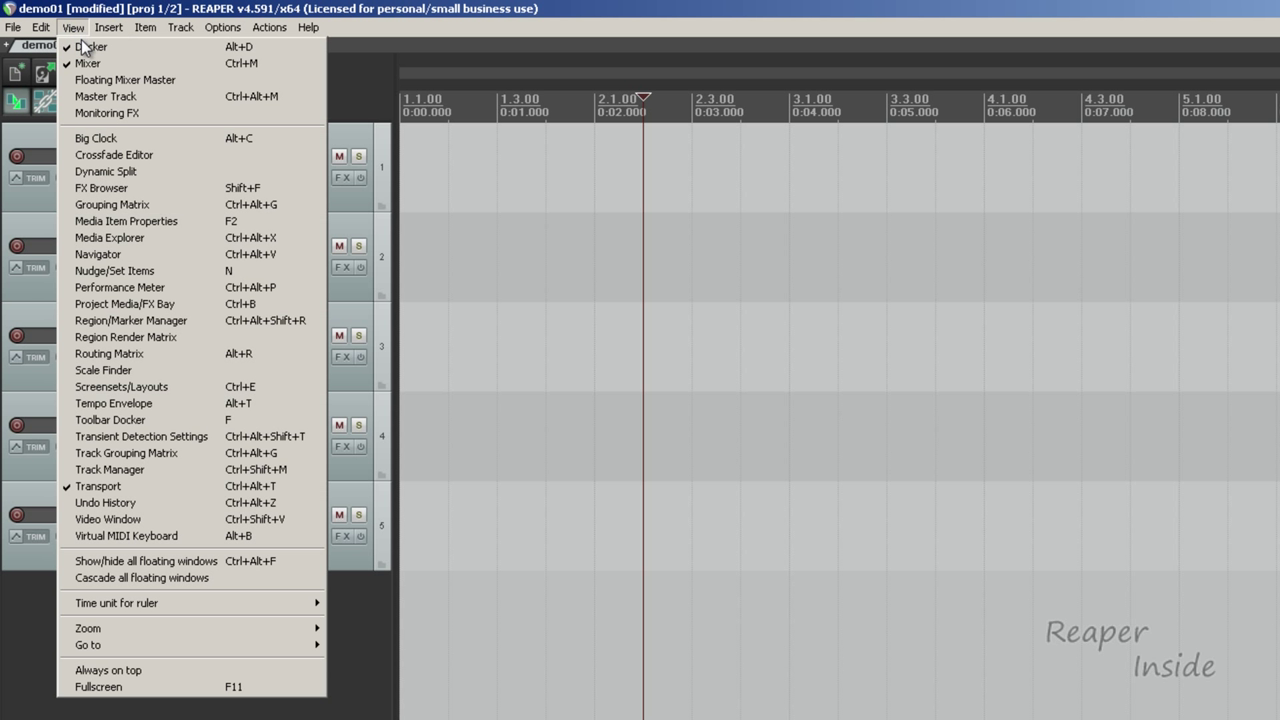
{"action": "left_click", "coordinate": [177, 503]}
{"action": "left_click", "coordinate": [512, 389]}
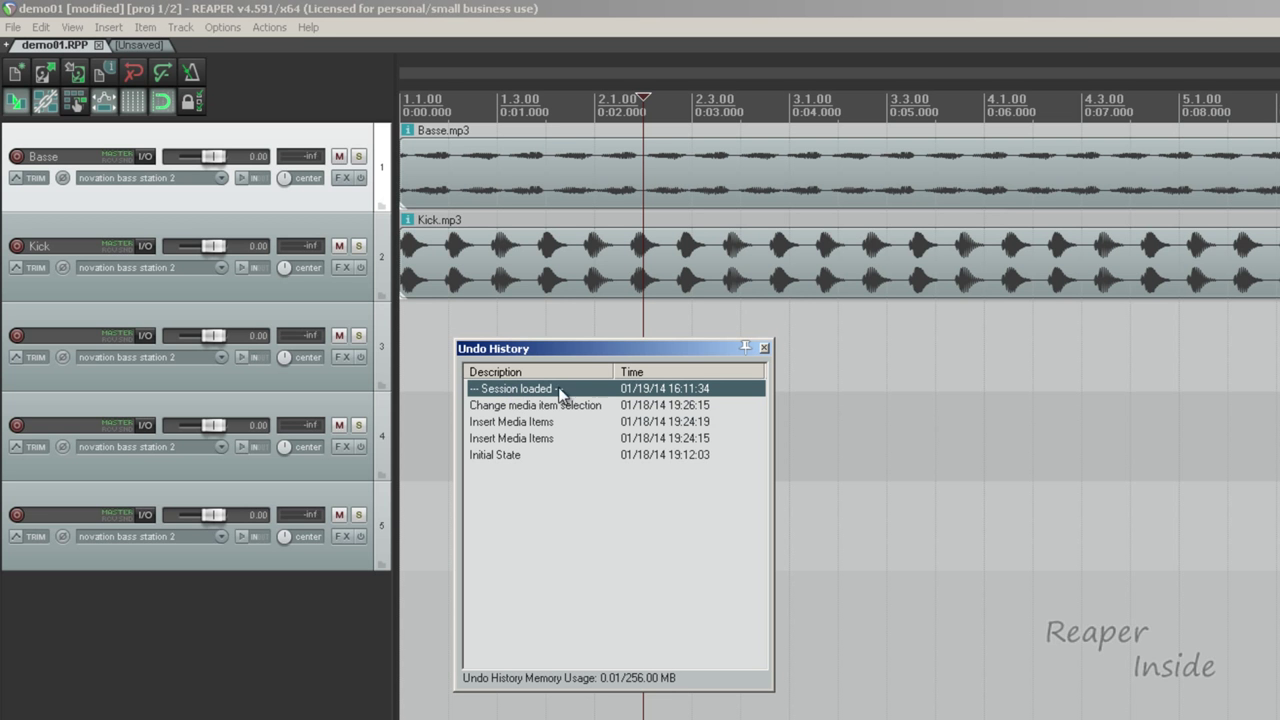
{"action": "left_click", "coordinate": [766, 347]}
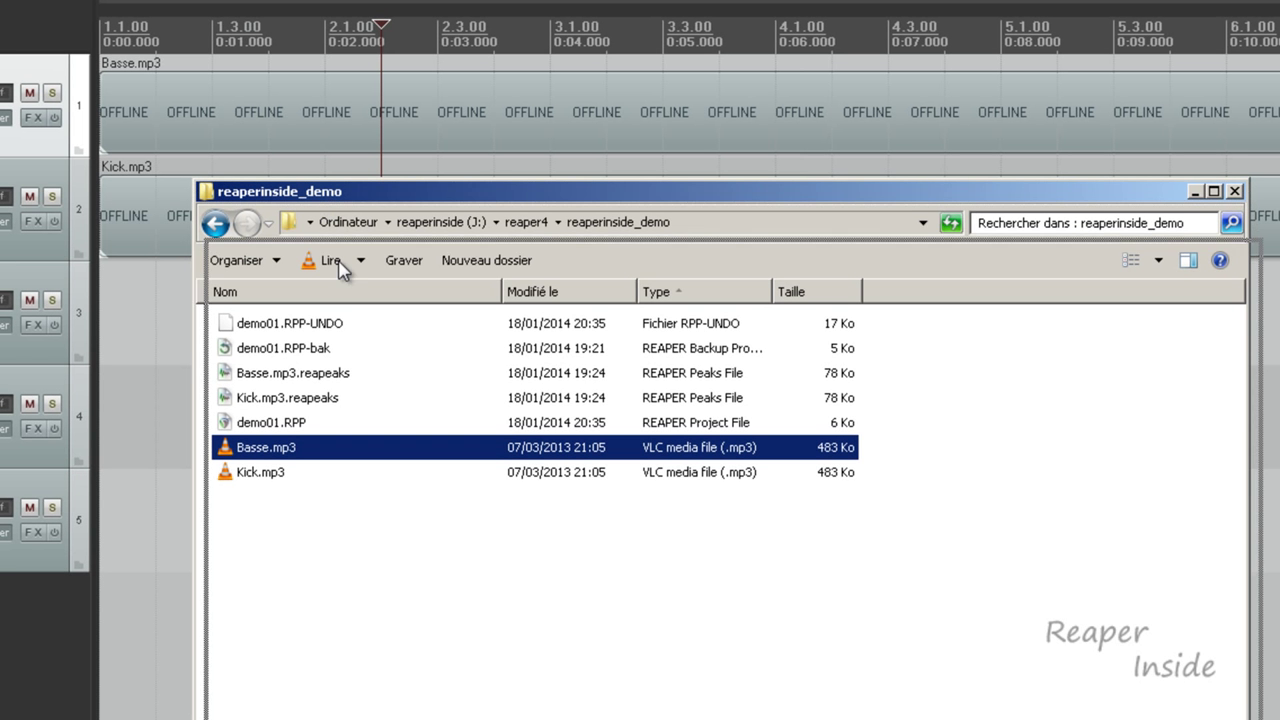
- Place the reaperinside_demo folder window below the two media items, select Kick.mp3, and return to REAPER with the Basse.mp3 item selected
{"action": "left_click_drag", "start_coordinate": [328, 199], "coordinate": [350, 340]}
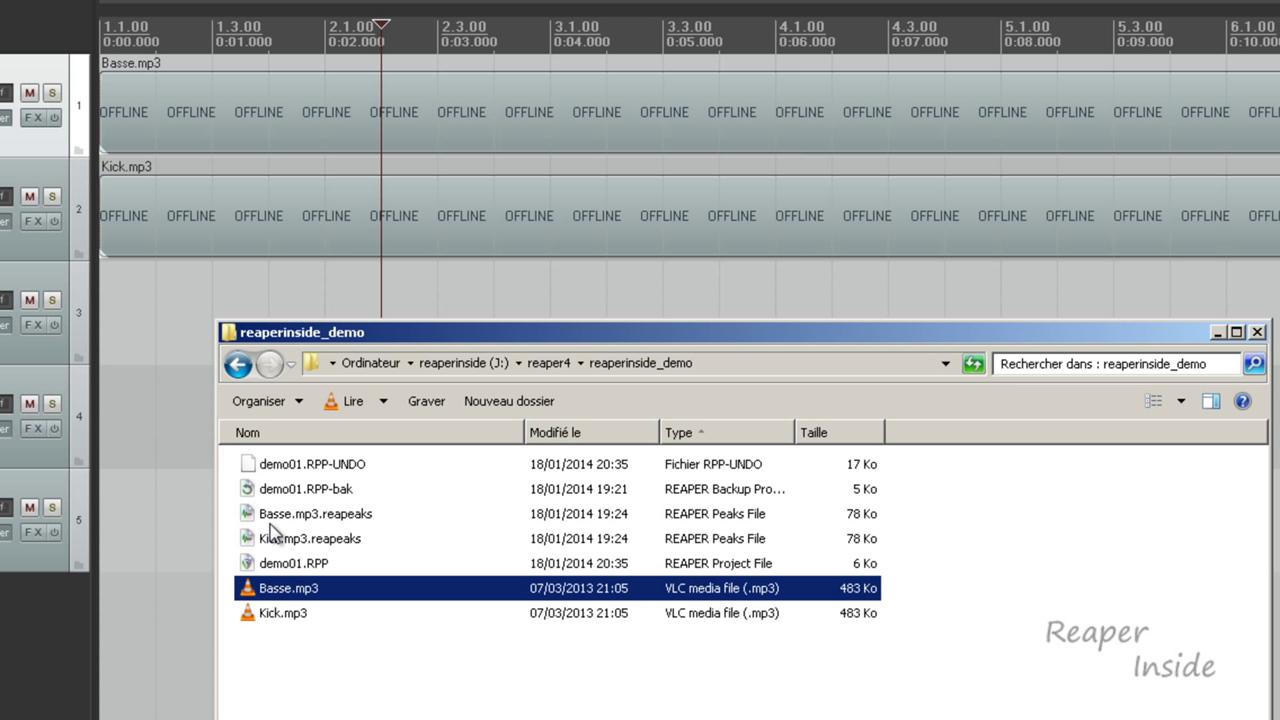
{"action": "left_click", "coordinate": [275, 613]}
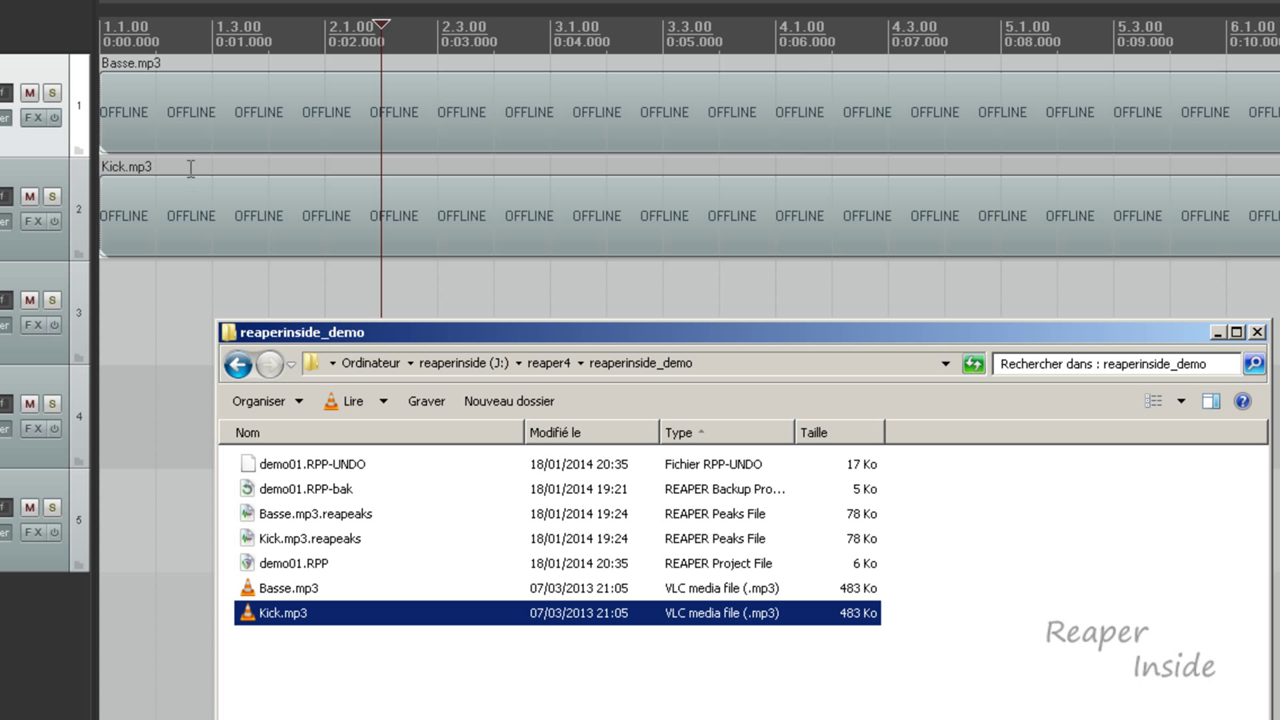
{"action": "left_click", "coordinate": [188, 132]}
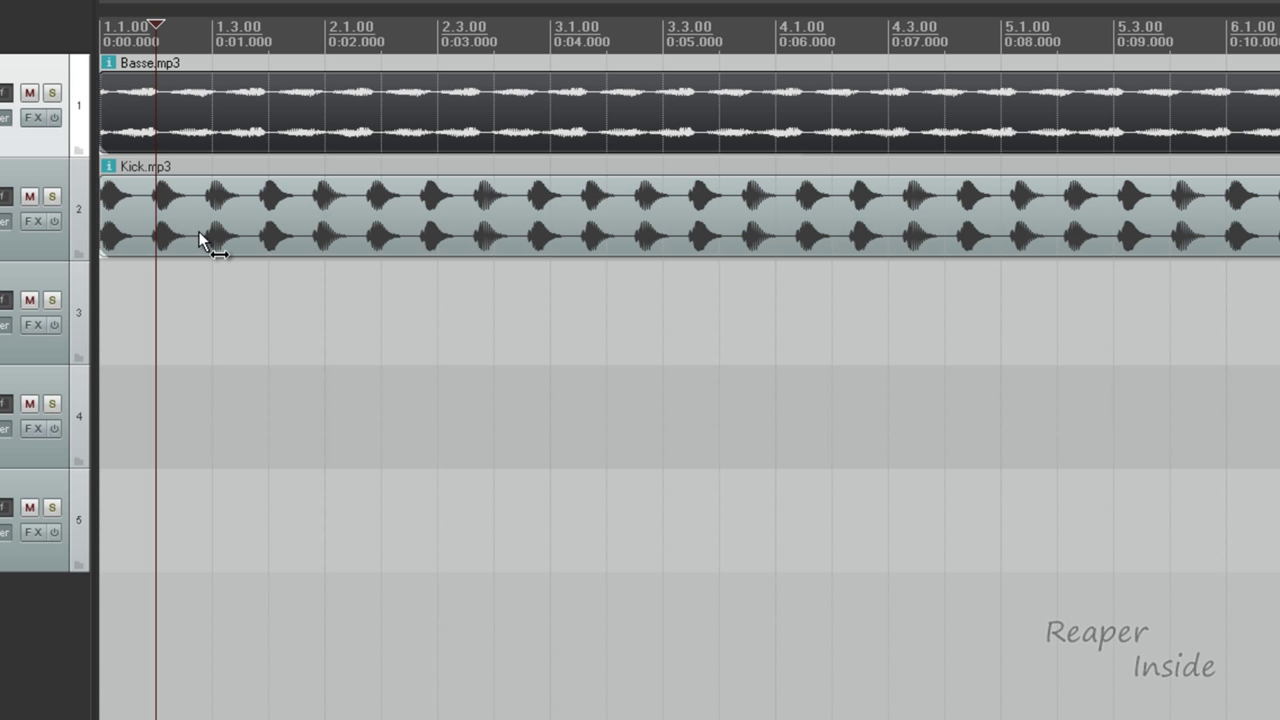
- Return to the reaperinside_demo folder and examine the Basse.mp3.reapeaks and Kick.mp3.reapeaks peak files
{"action": "key", "text": "alt+Tab"}
{"action": "left_click", "coordinate": [318, 516]}
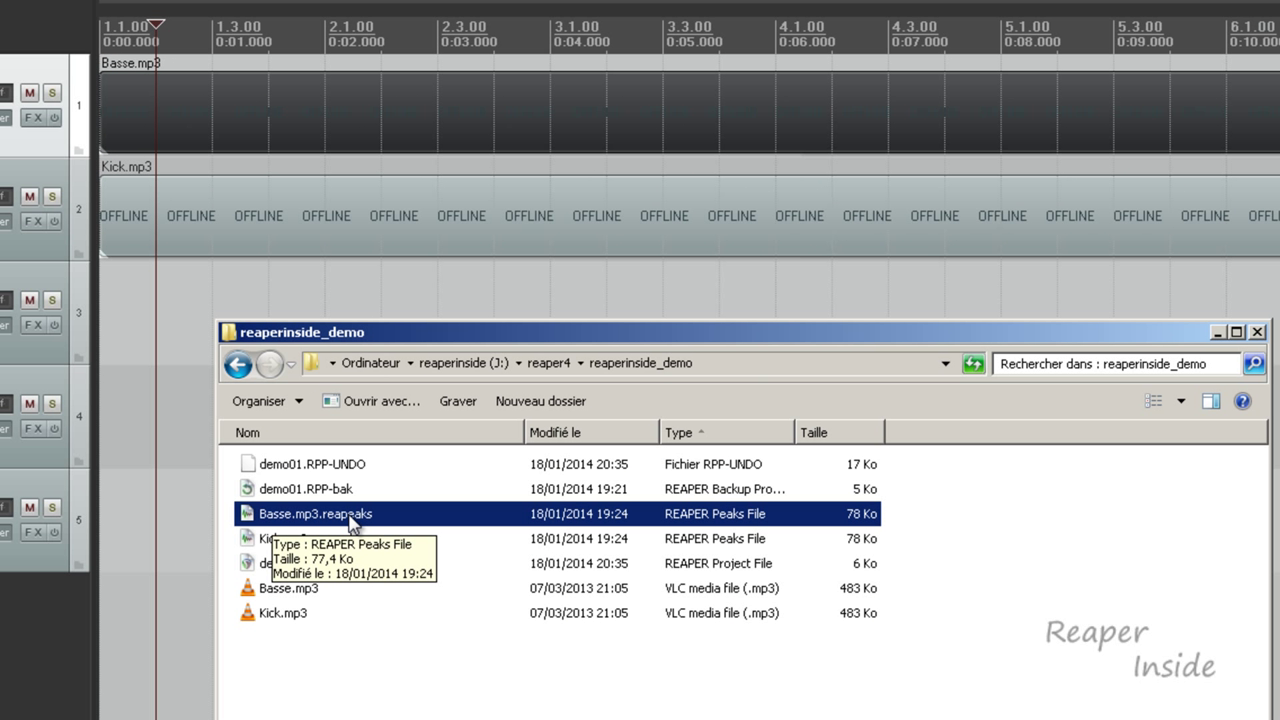
{"action": "left_click", "coordinate": [287, 543]}
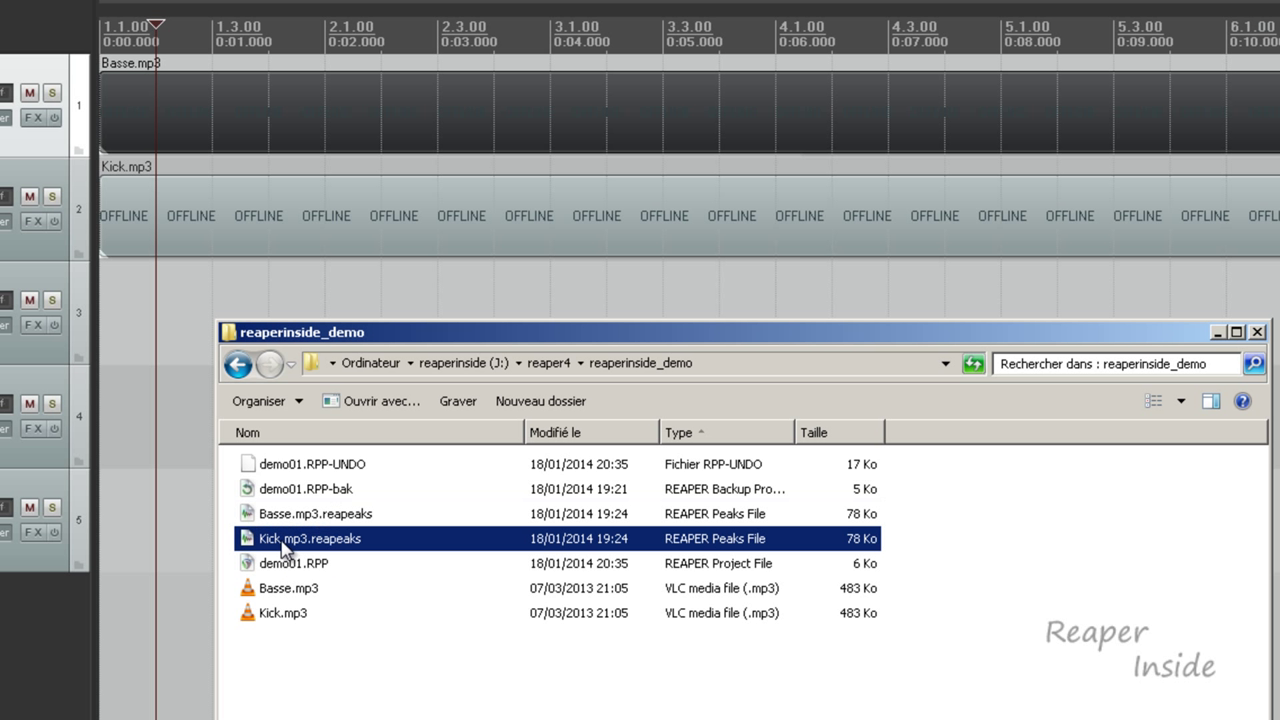
{"action": "left_click", "coordinate": [332, 517]}
{"action": "left_click", "coordinate": [380, 540]}
{"action": "left_click", "coordinate": [386, 516]}
{"action": "left_click", "coordinate": [386, 538]}
- Duplicate Kick.mp3 within the reaperinside_demo folder
{"action": "left_click", "coordinate": [296, 617]}
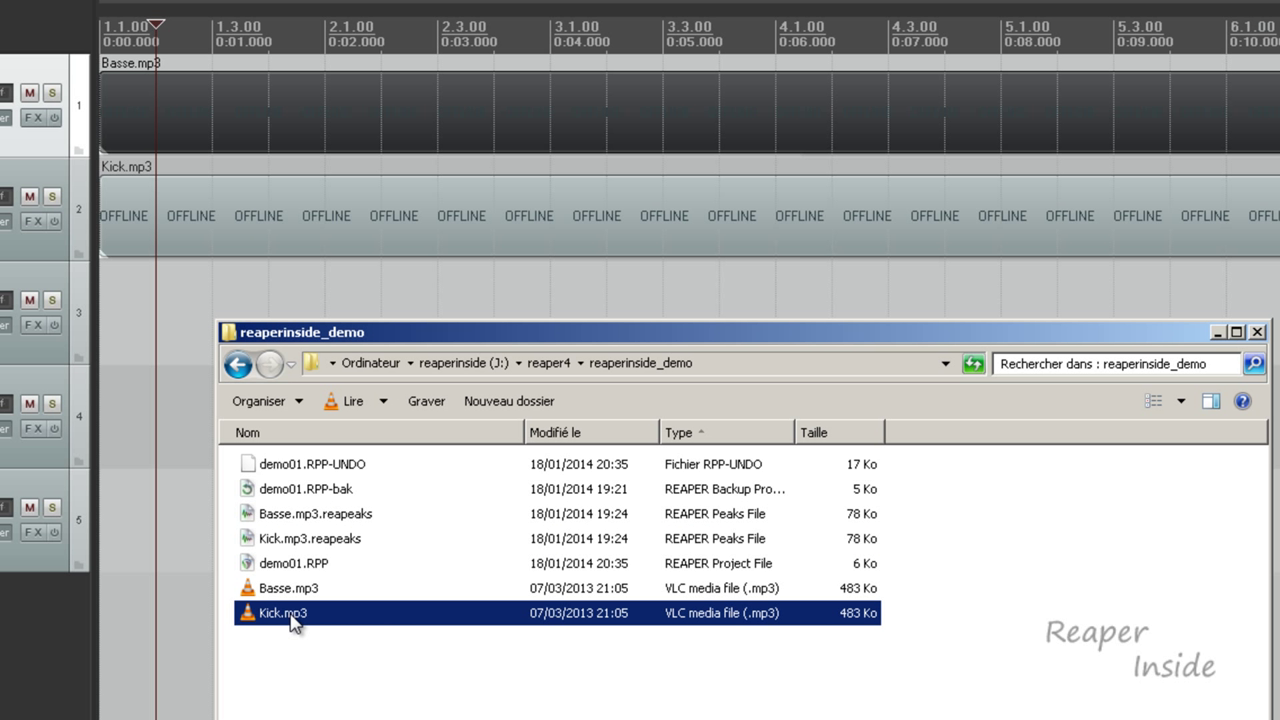
{"action": "left_click", "coordinate": [296, 617]}
{"action": "left_click", "coordinate": [294, 648]}
{"action": "left_click", "coordinate": [291, 622]}
{"action": "key", "text": "ctrl+c"}
{"action": "key", "text": "ctrl+v"}
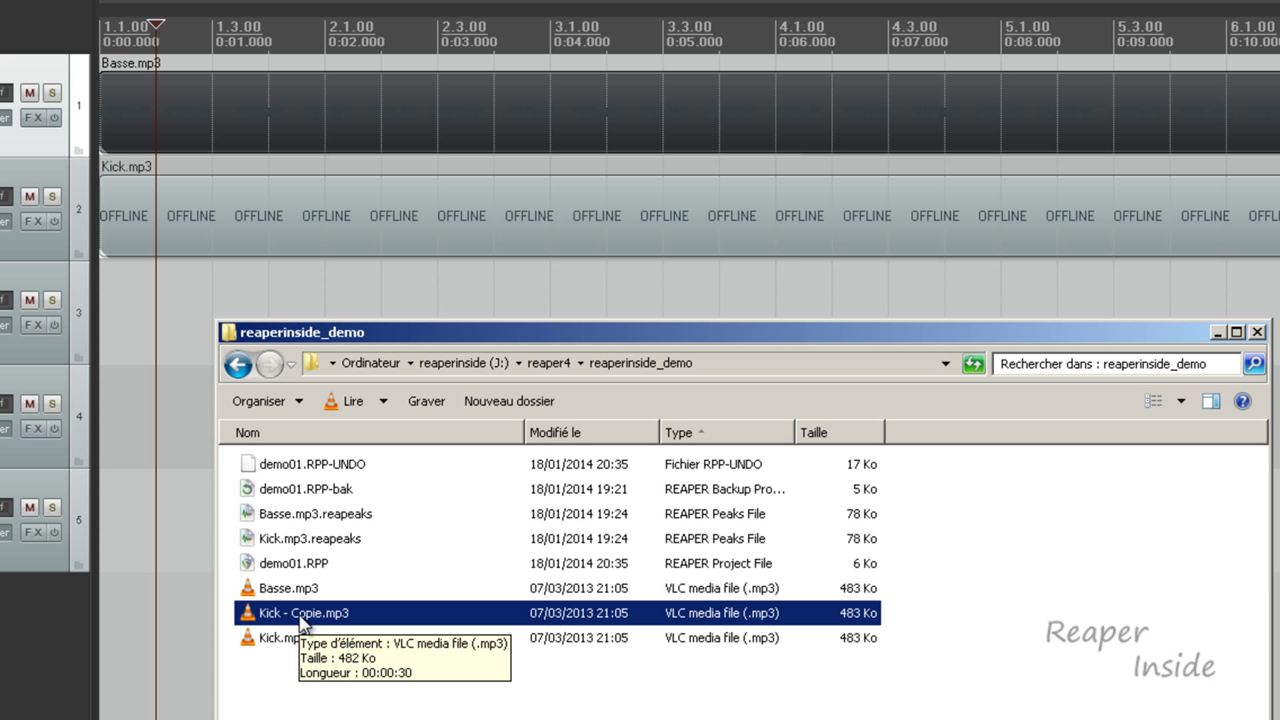
- Insert the copy of Kick.mp3 at the start of track 3 and select the copy's .reapeaks file in the folder
{"action": "left_click_drag", "start_coordinate": [300, 620], "coordinate": [120, 328]}
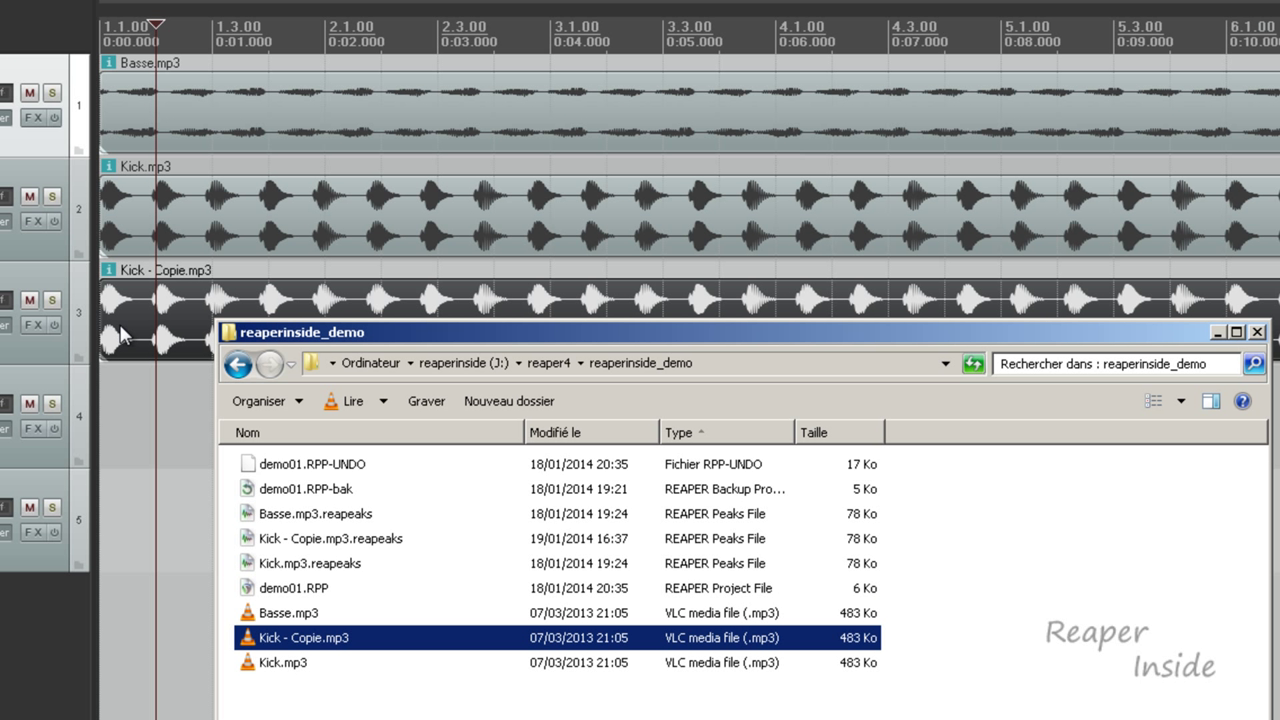
{"action": "left_click", "coordinate": [345, 540]}
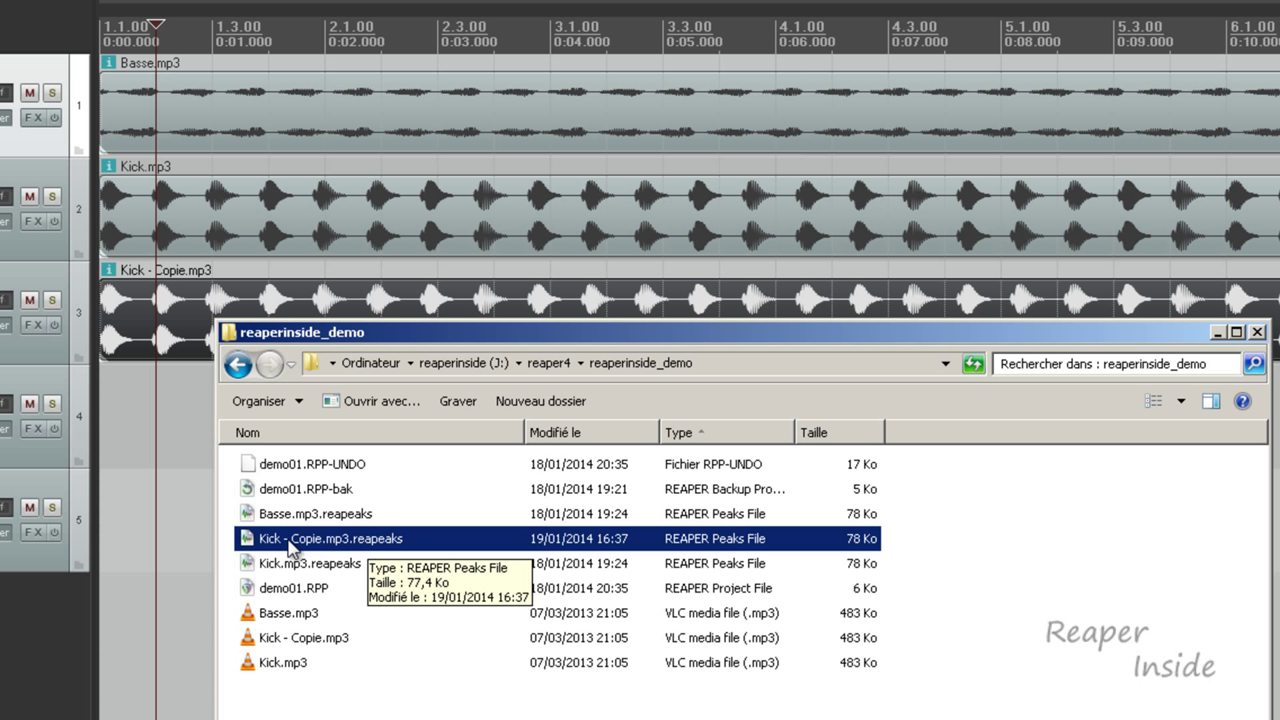